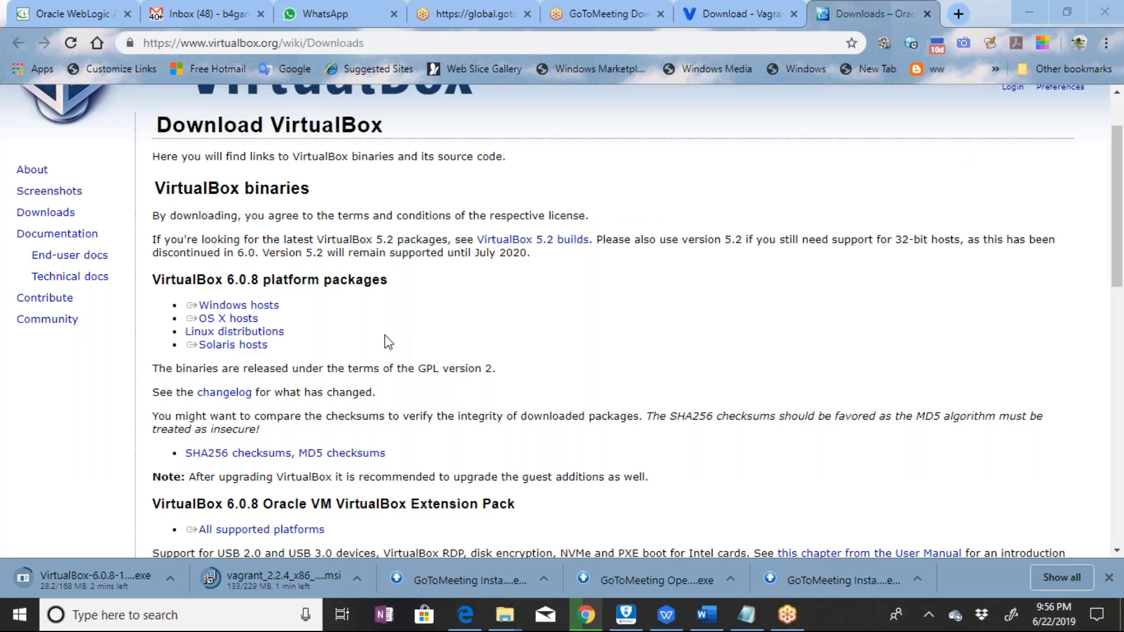
click(253, 319)
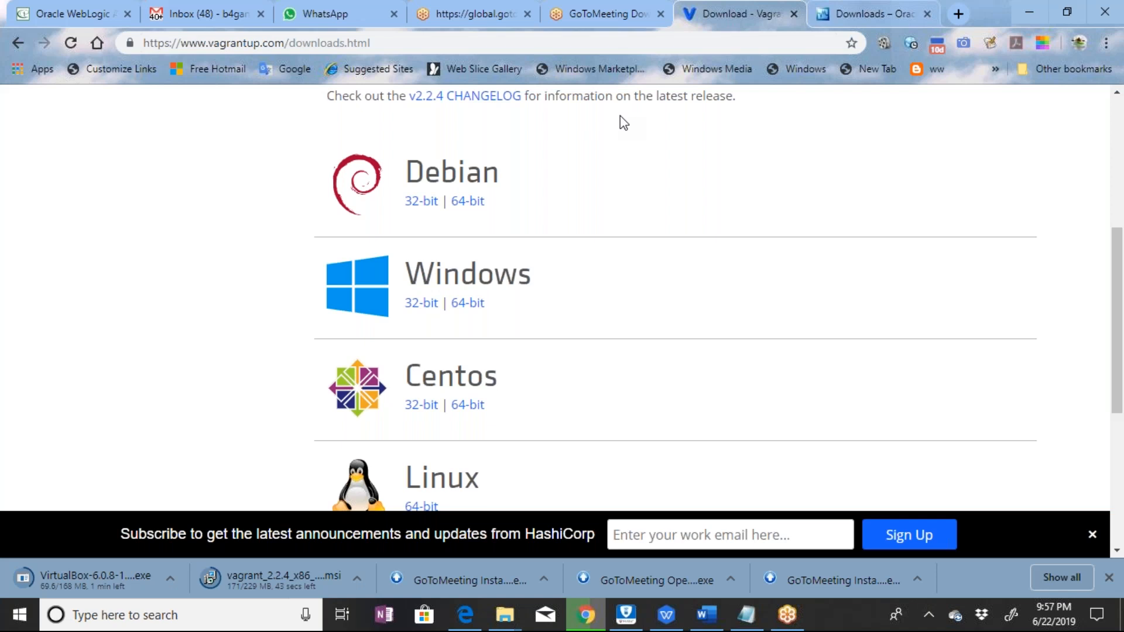
click(873, 14)
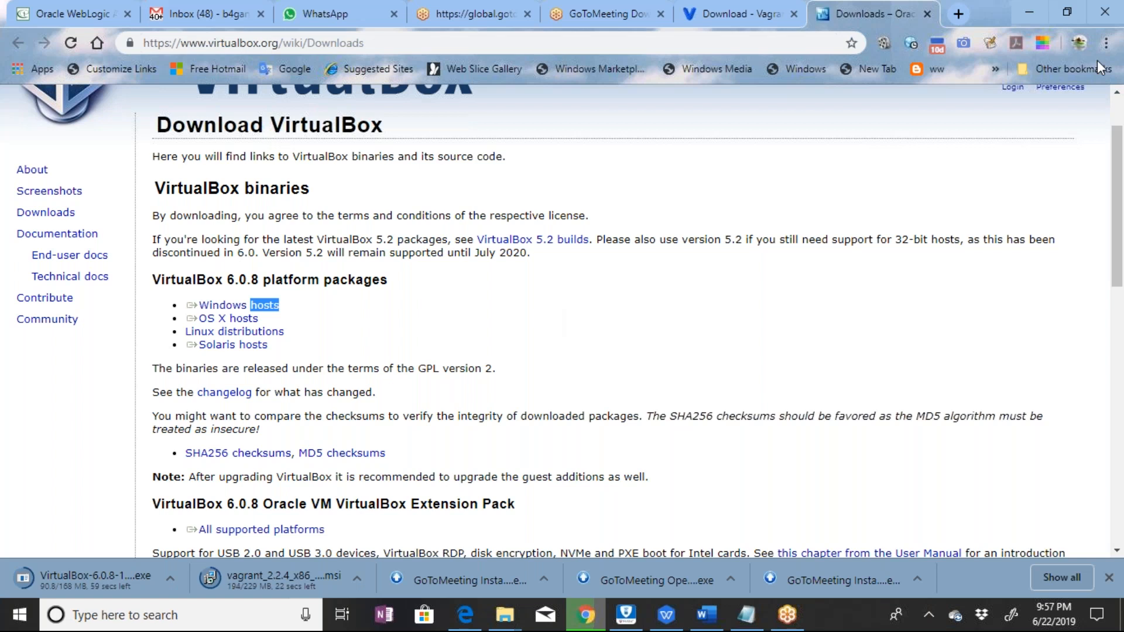
Search Google in a new browser tab for "downlaod tomcat" and open the Apache Tomcat software downloads site
key(ctrl+t)
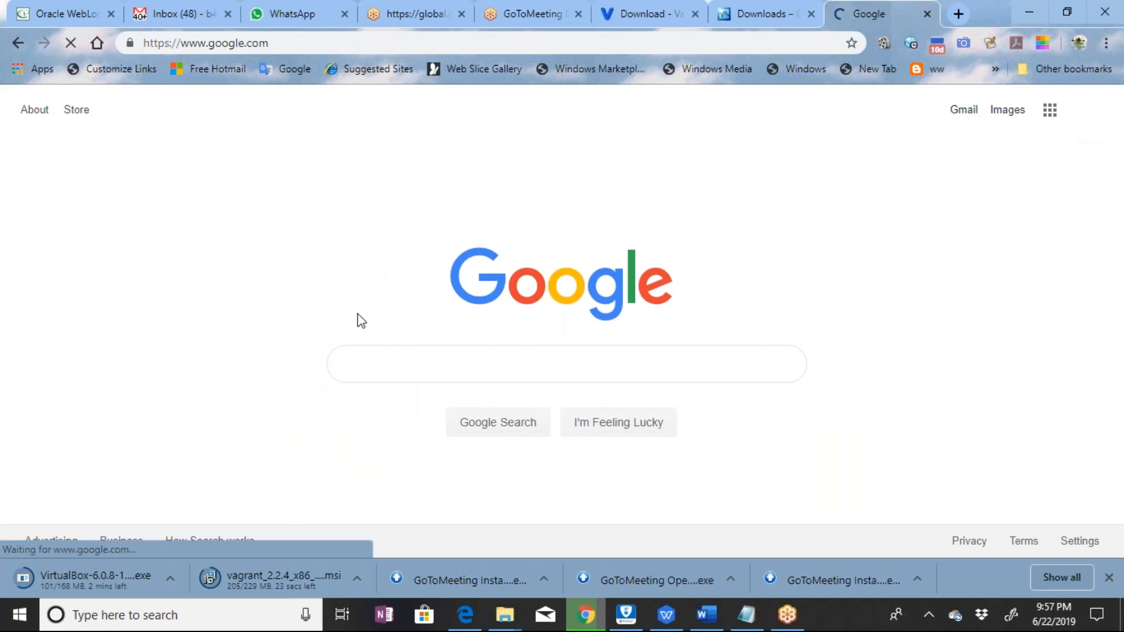
text(dow)
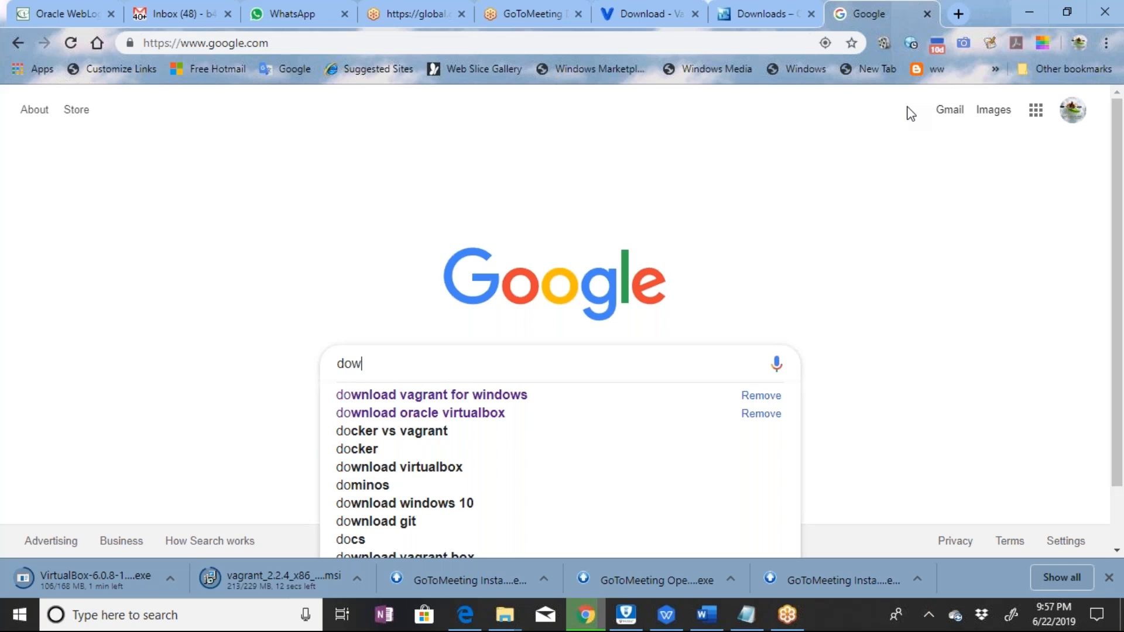
text(nlaod)
key(Return)
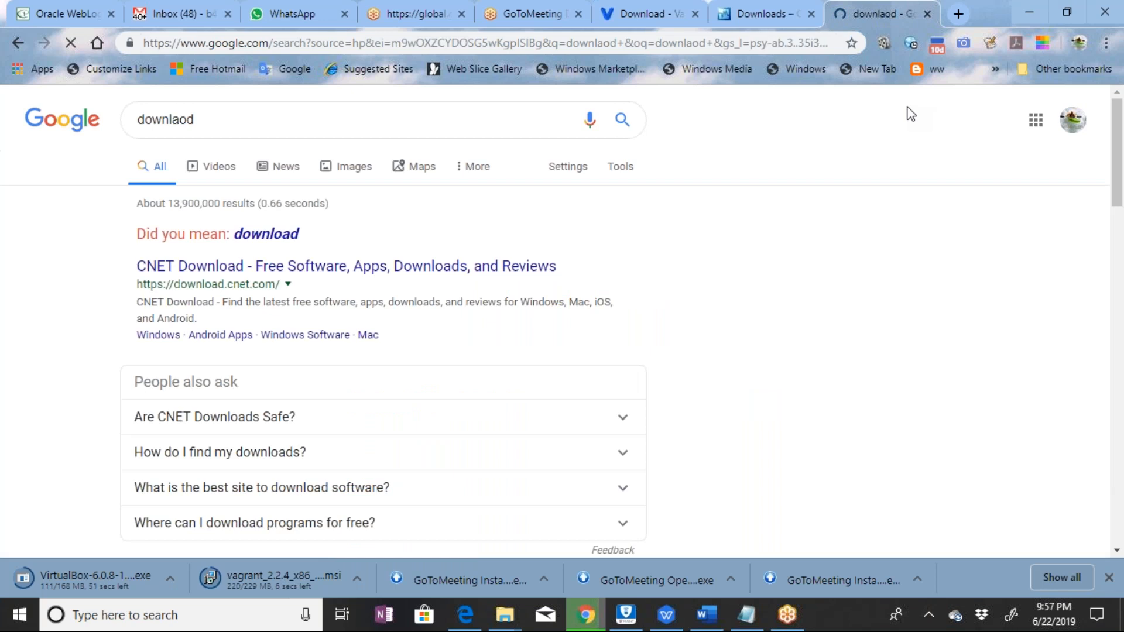
click(397, 117)
text(tomcat)
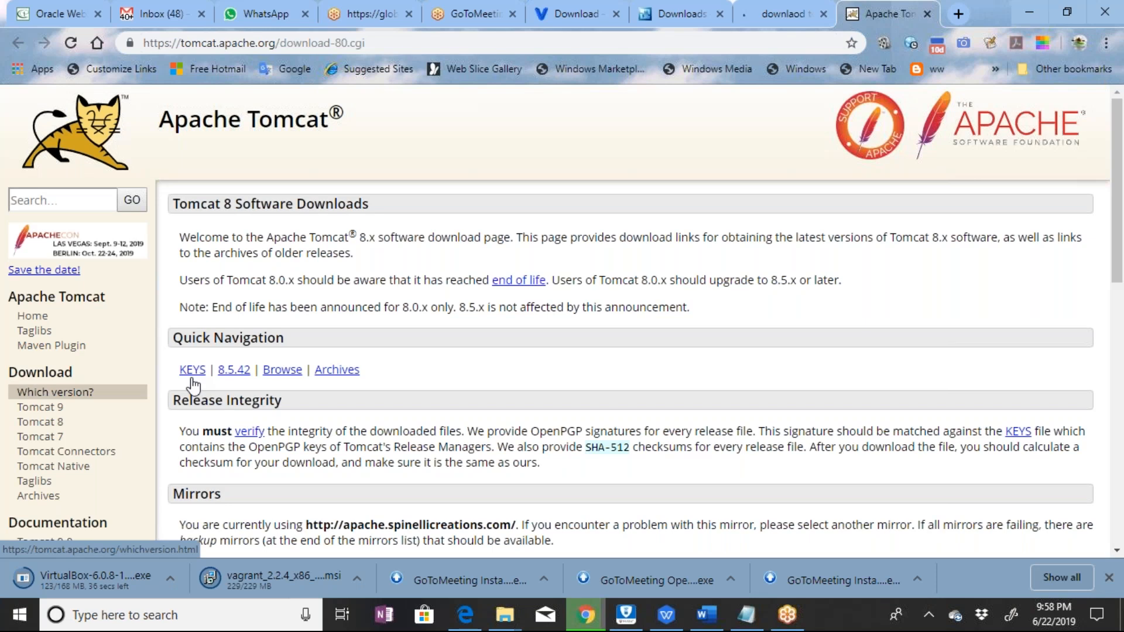
Open the Tomcat 8 download page and go to the binary distributions for version 8.5.42
scroll(341, 296, down, 3)
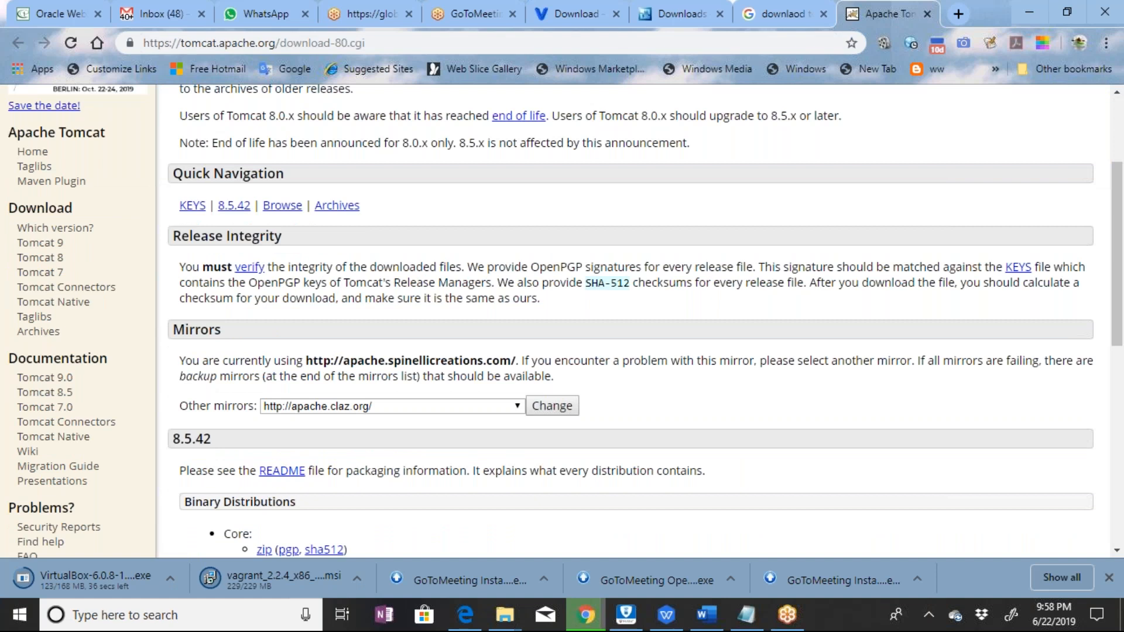
click(40, 263)
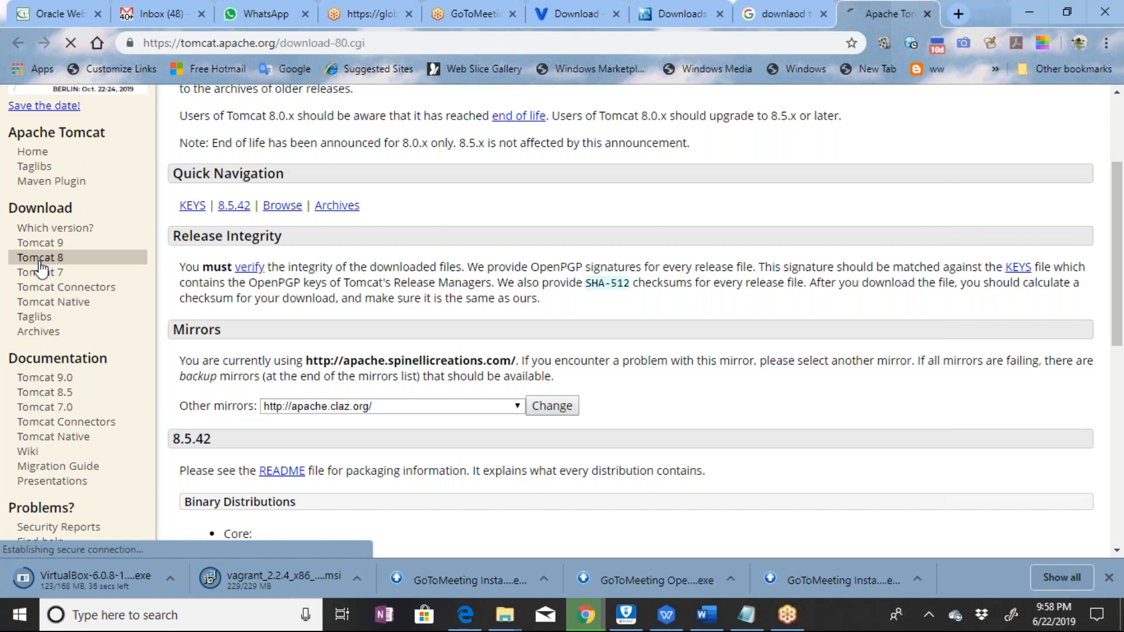
scroll(617, 346, down, 5)
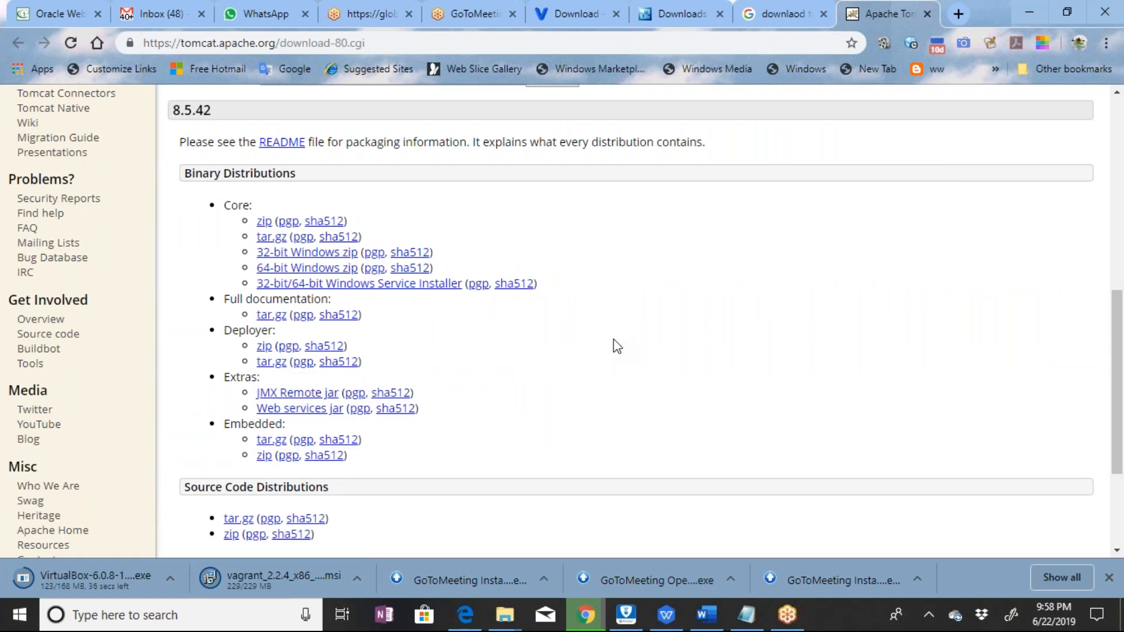
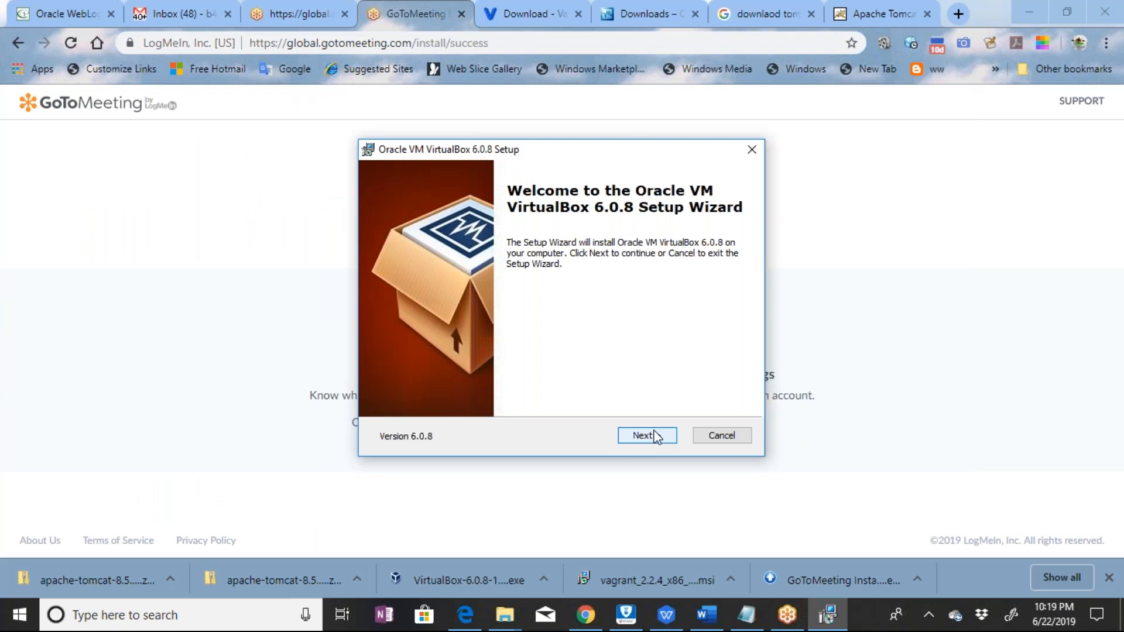
Go through the VirtualBox 6.0.8 setup wizard with the default features, location and shortcut options, and start the installation
click(647, 436)
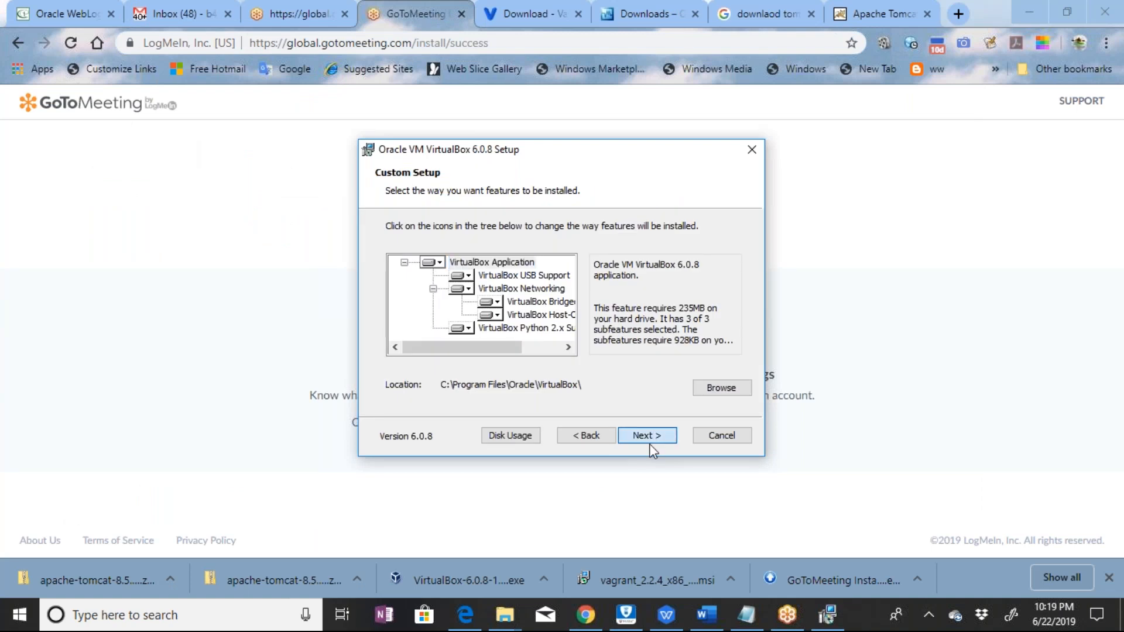
click(649, 444)
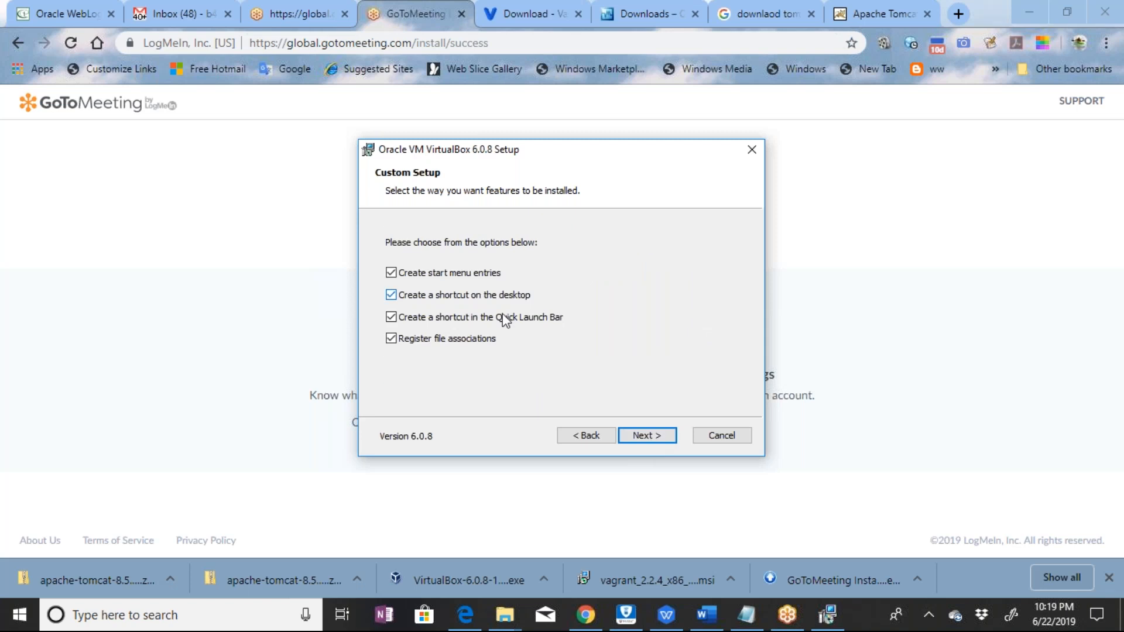
click(659, 440)
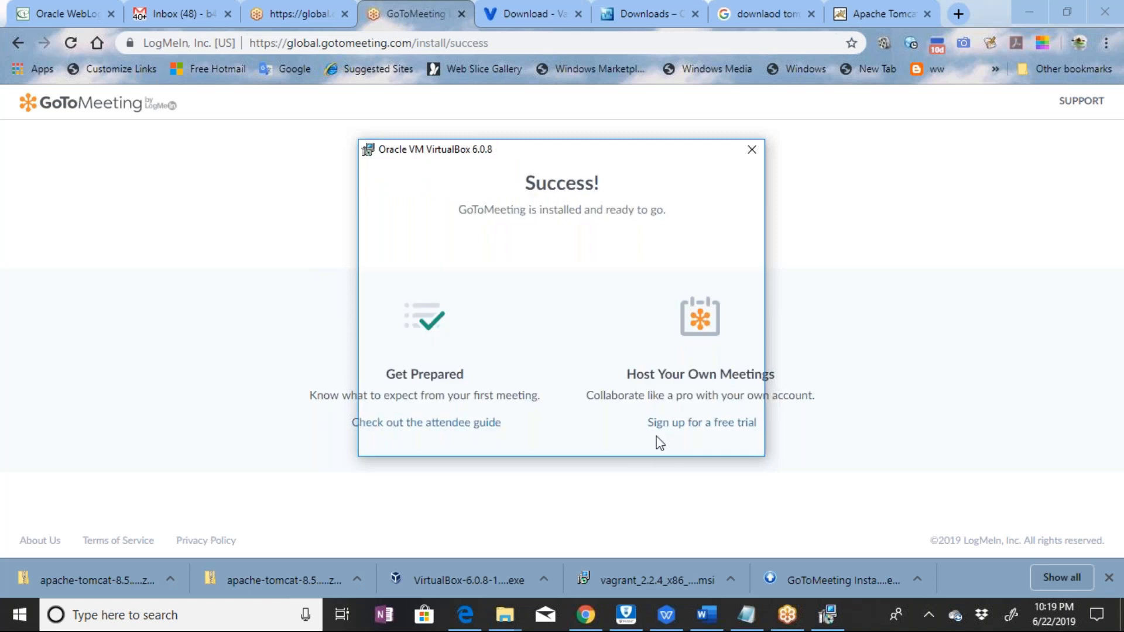
click(654, 436)
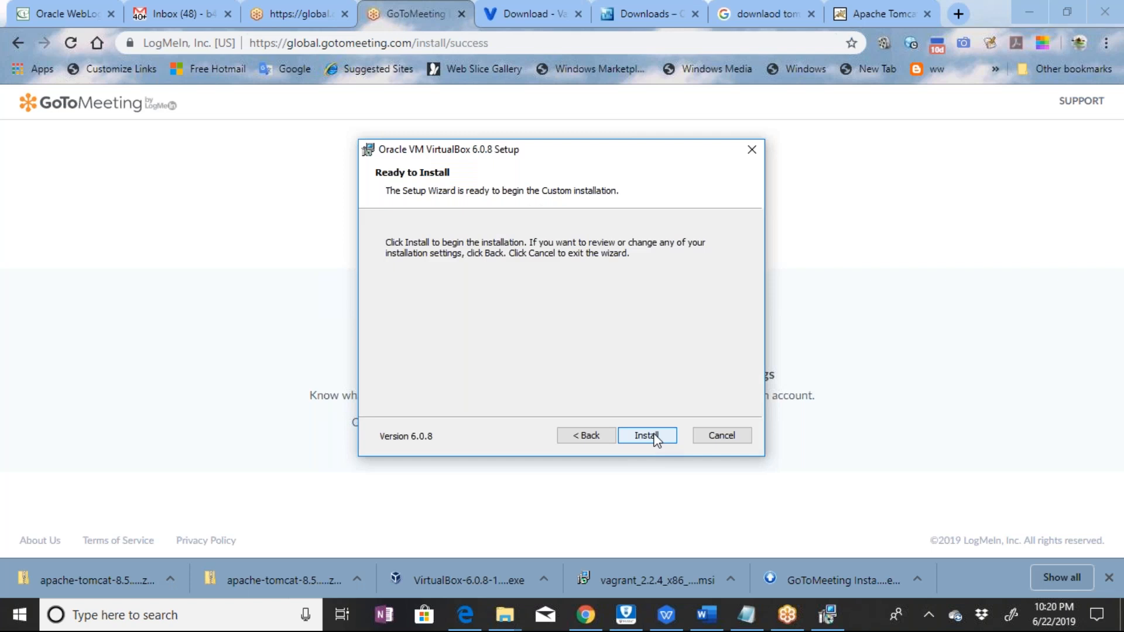
click(647, 436)
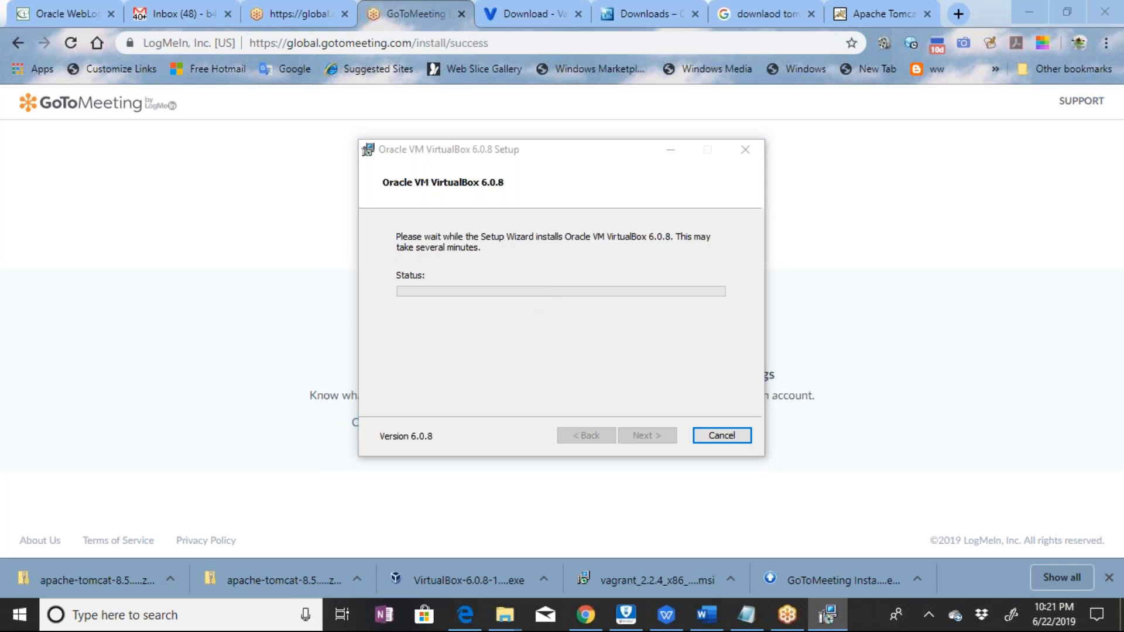
Allow the Oracle Corporation device software to install and finish the setup with VirtualBox set to start after installation
click(484, 247)
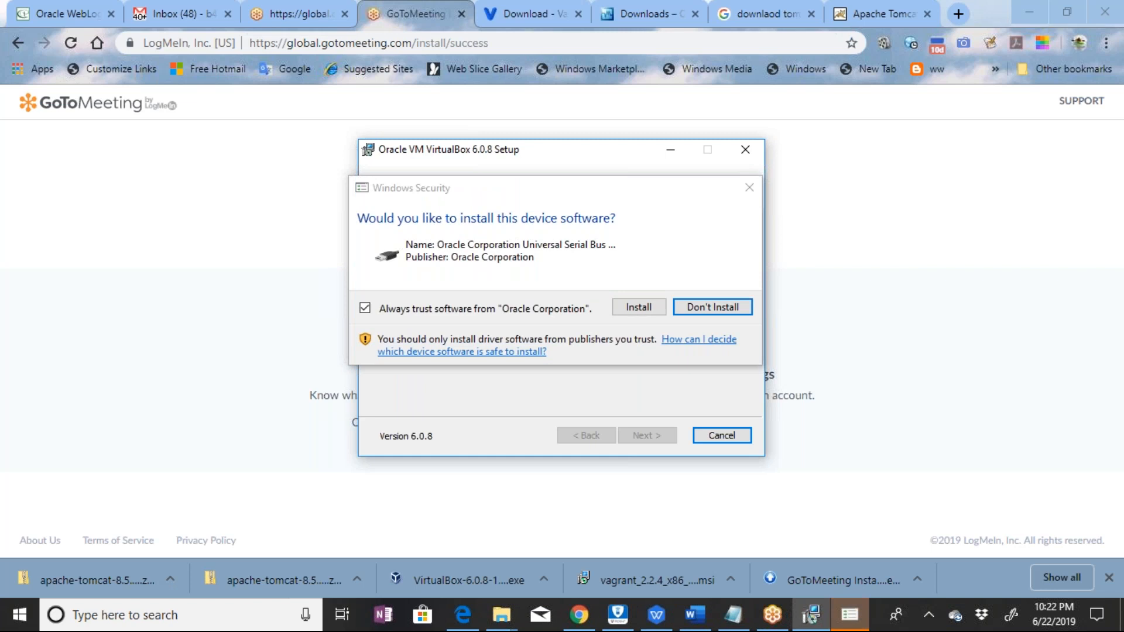
click(648, 308)
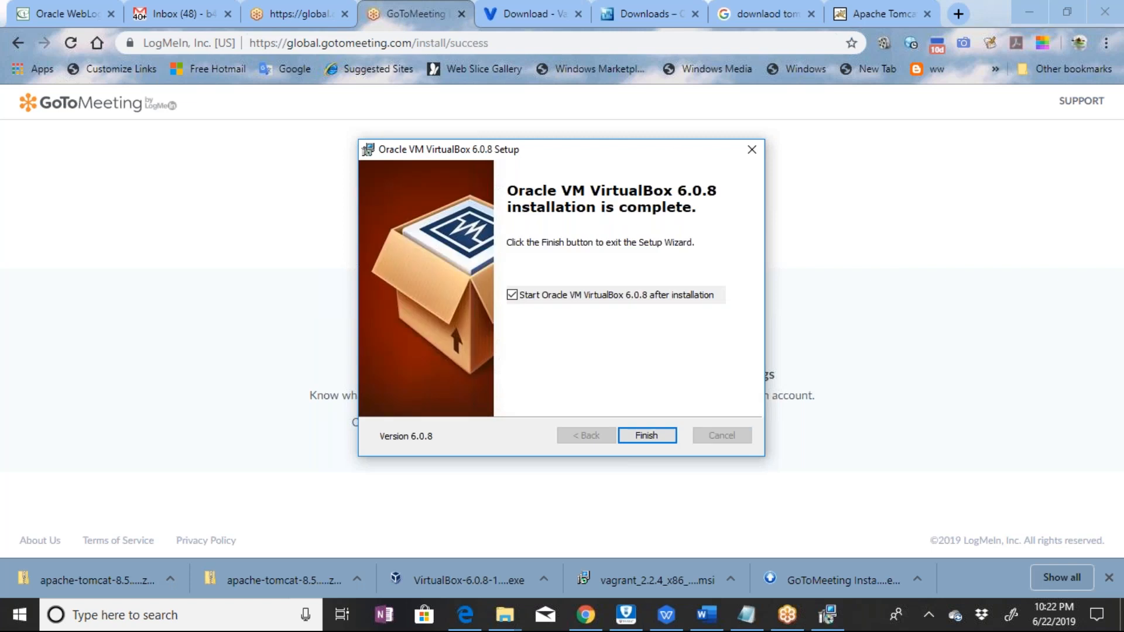
key(Return)
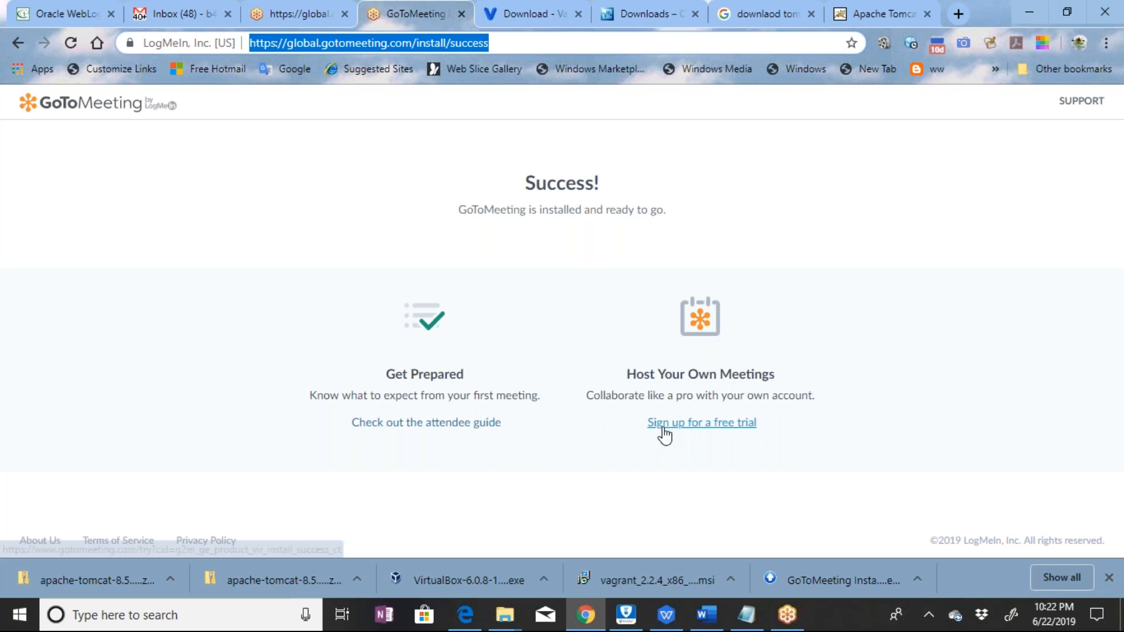
Show the downloaded Vagrant 2.2.4 installer in its folder
click(731, 576)
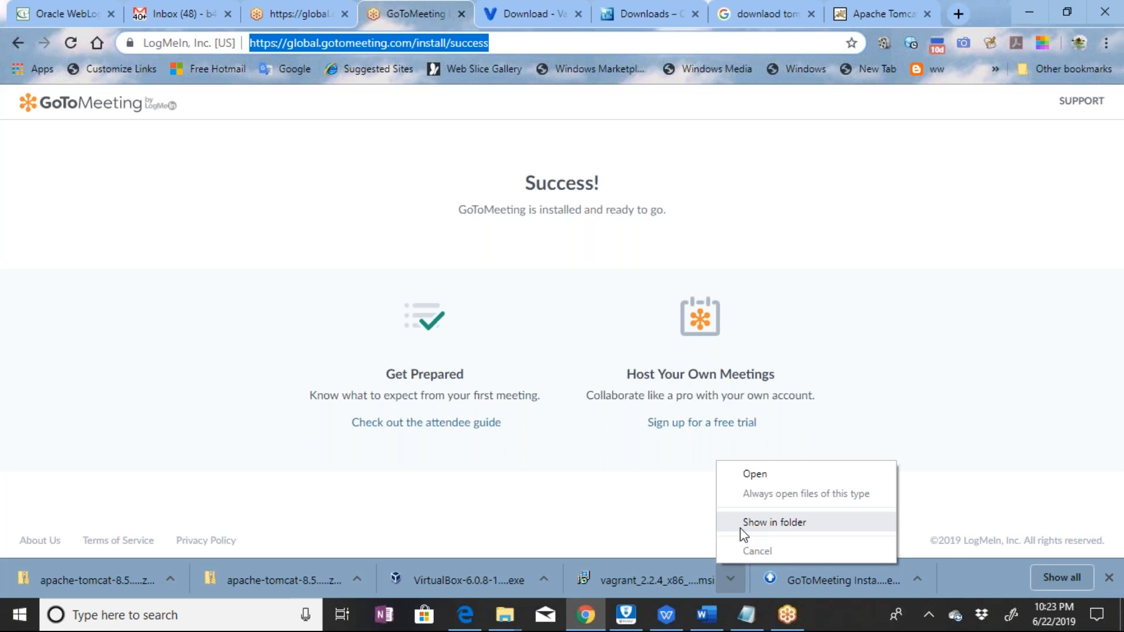
click(740, 523)
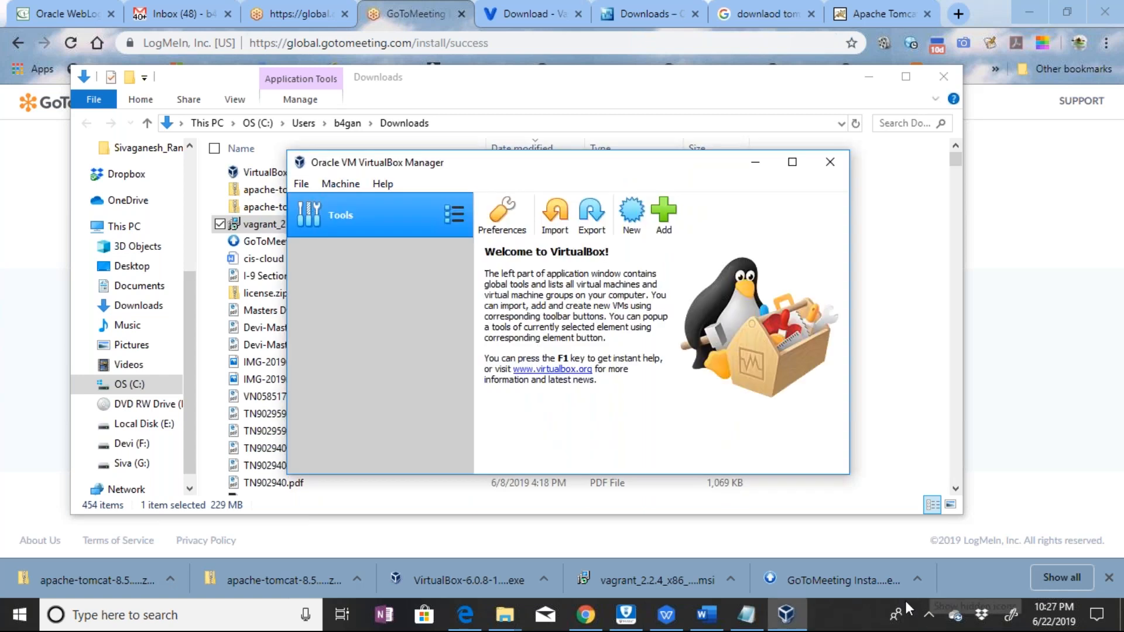
click(835, 613)
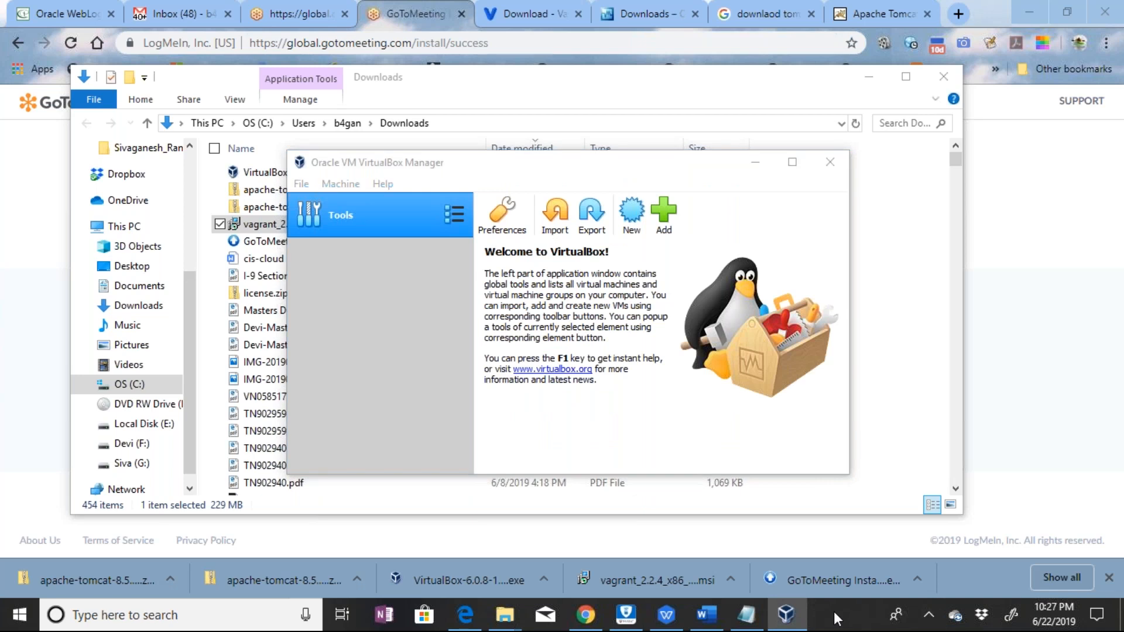
right_click(834, 611)
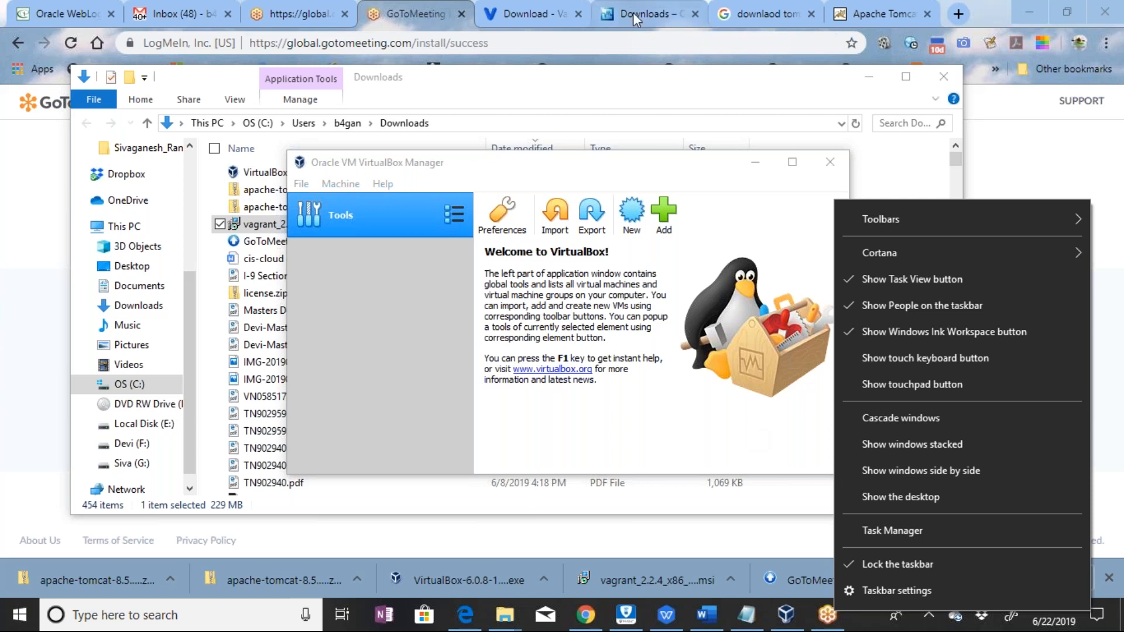
click(664, 170)
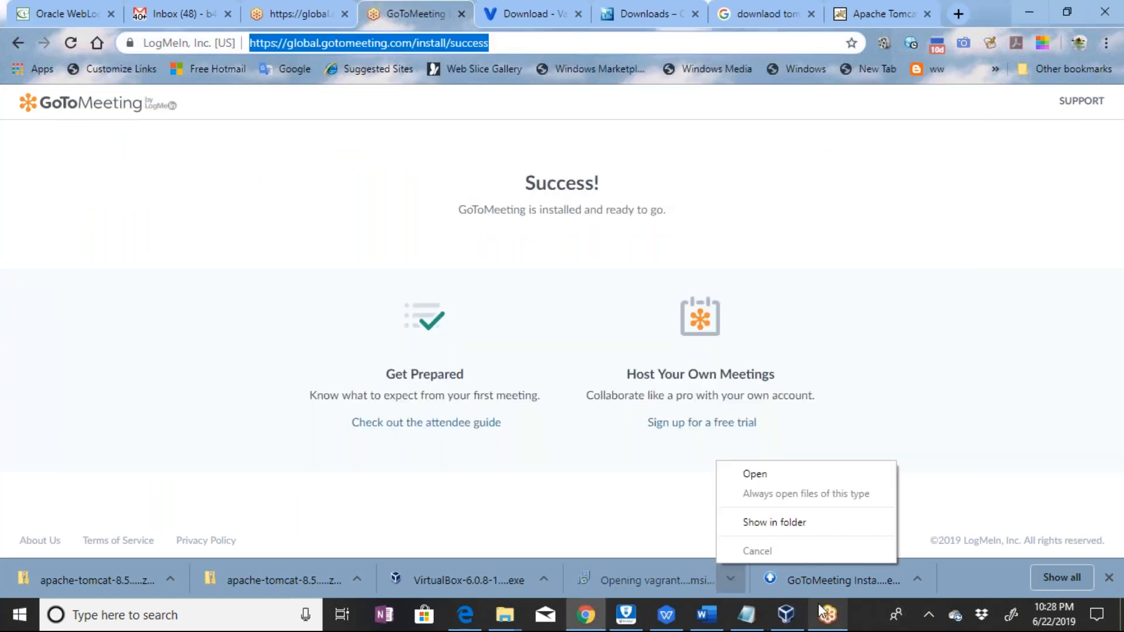
Search Windows for "cmd" and open a Command Prompt window
mouse_move(735, 615)
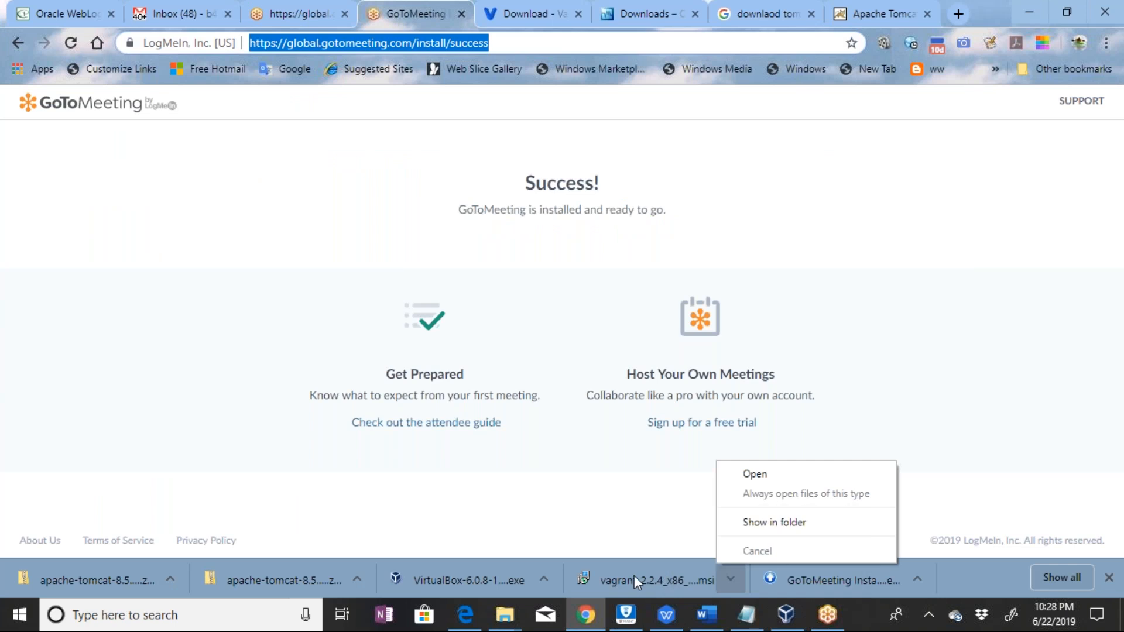
key(super)
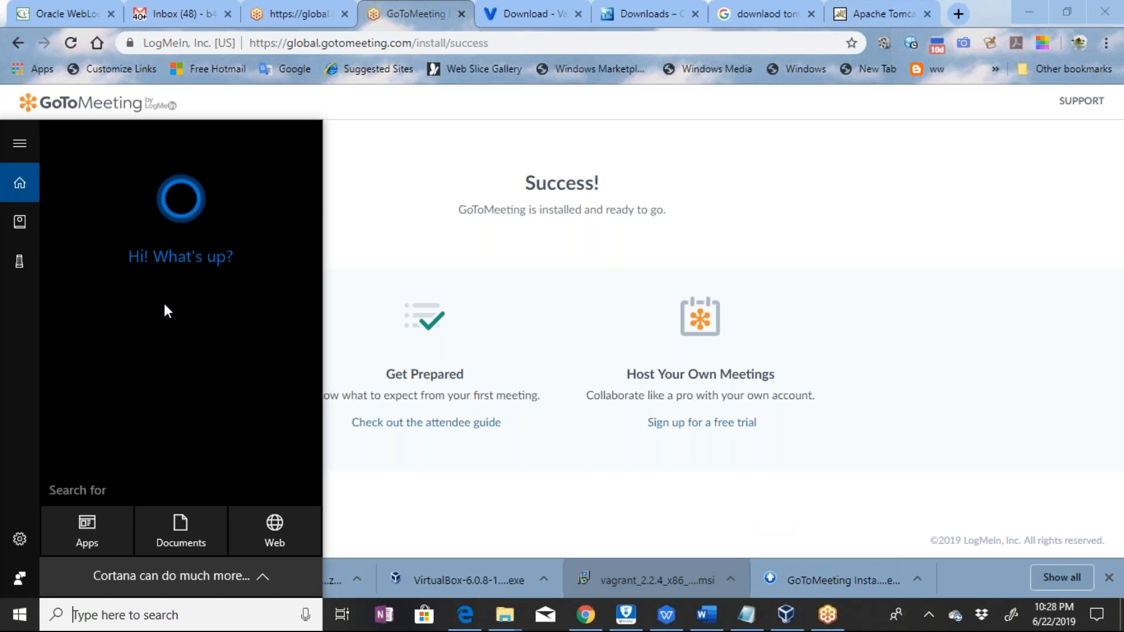
key(super)
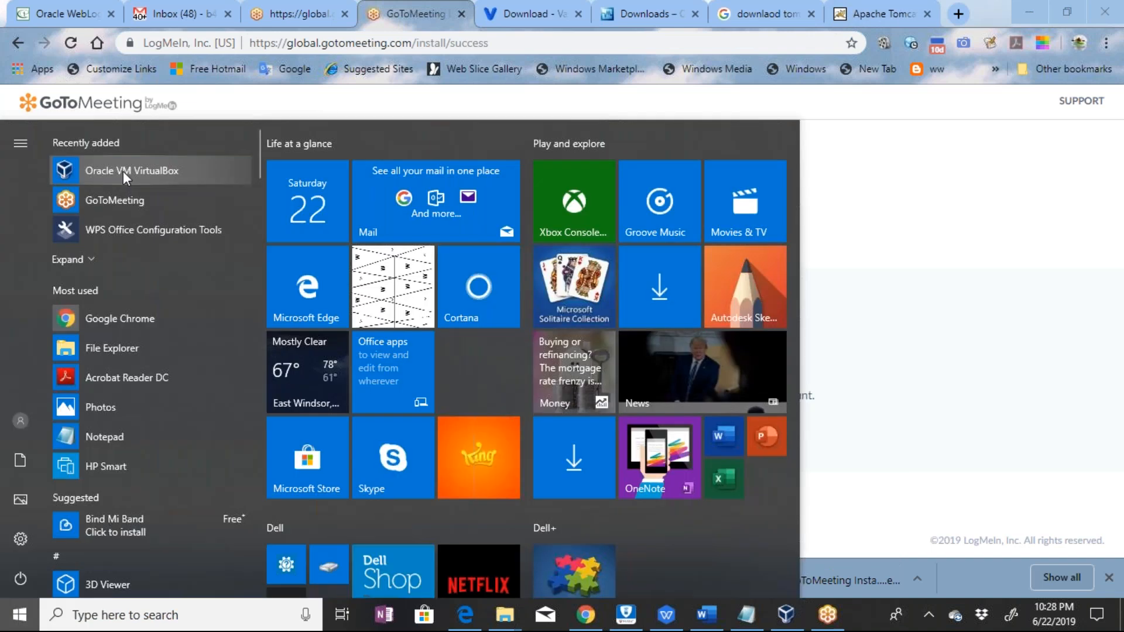
text(va)
key(BackSpace)
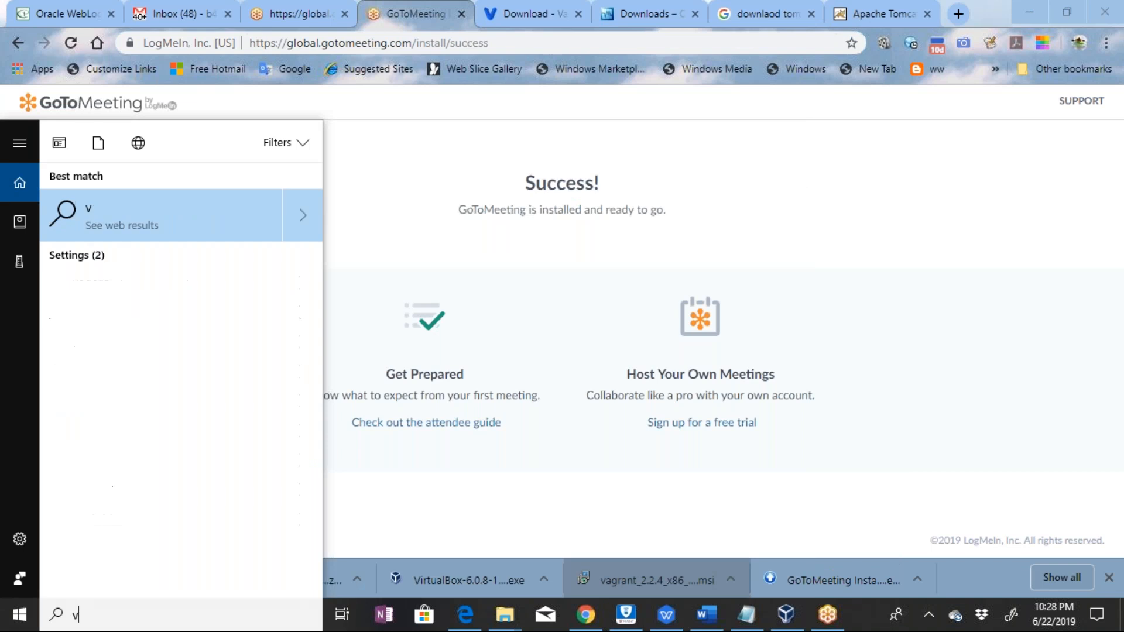
key(BackSpace)
text(cmd)
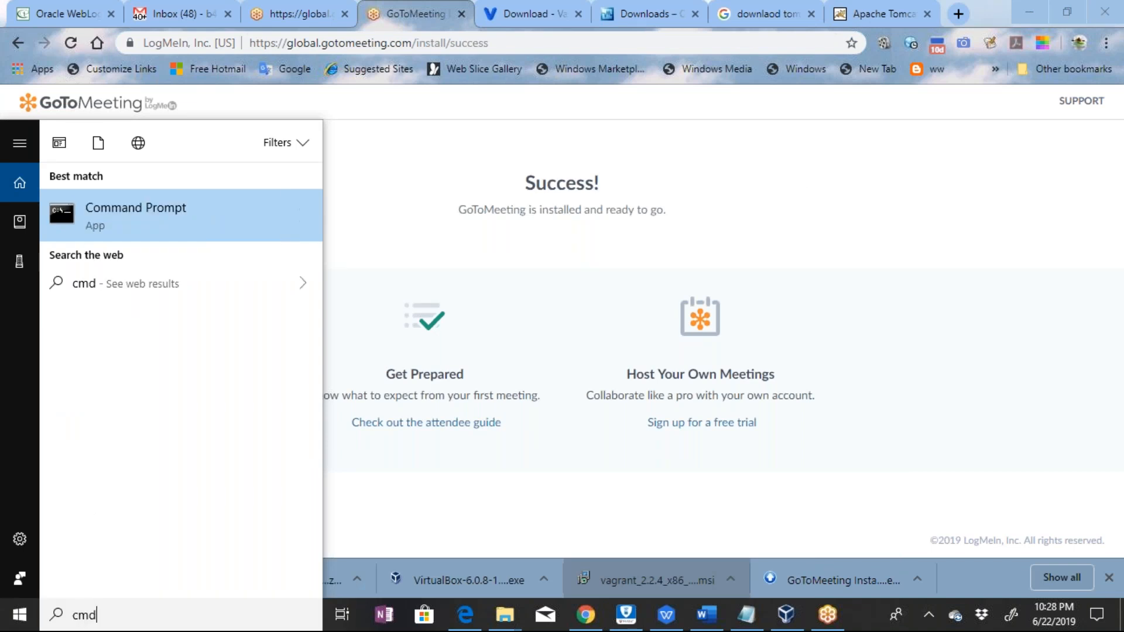
key(Return)
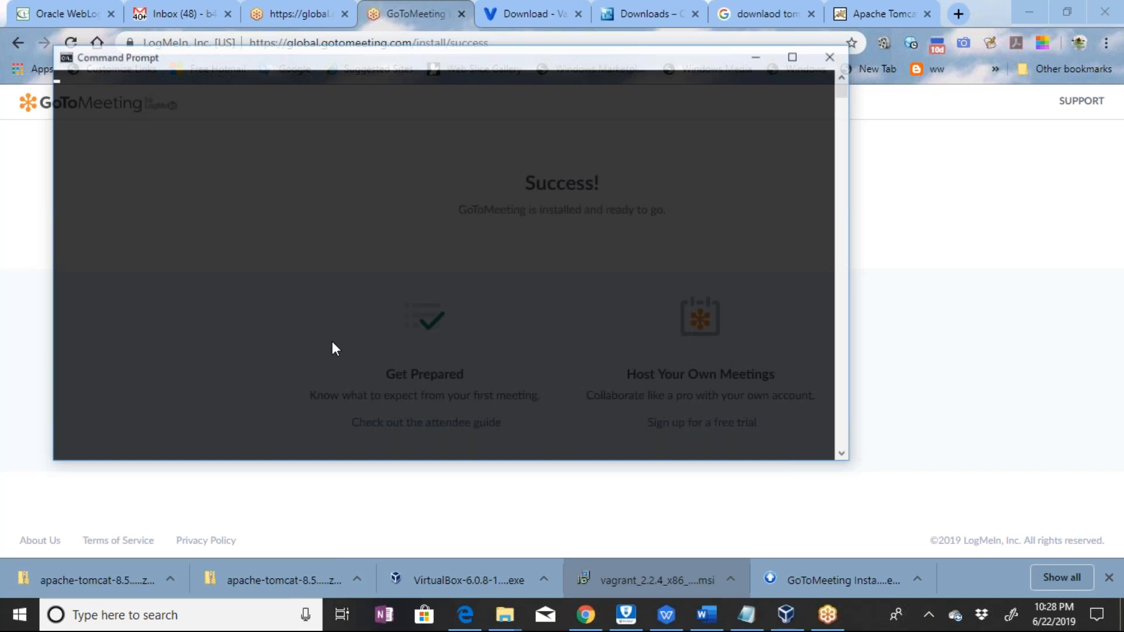
Run the vagrant command to check whether Vagrant is installed
text(vagrantt)
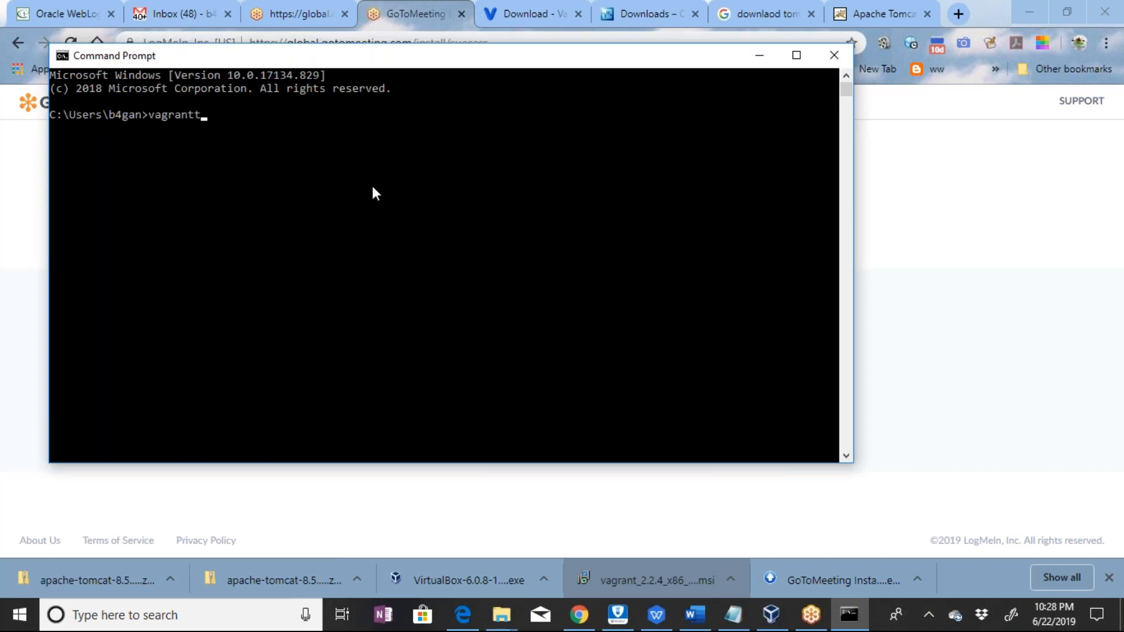
key(BackSpace)
key(Return)
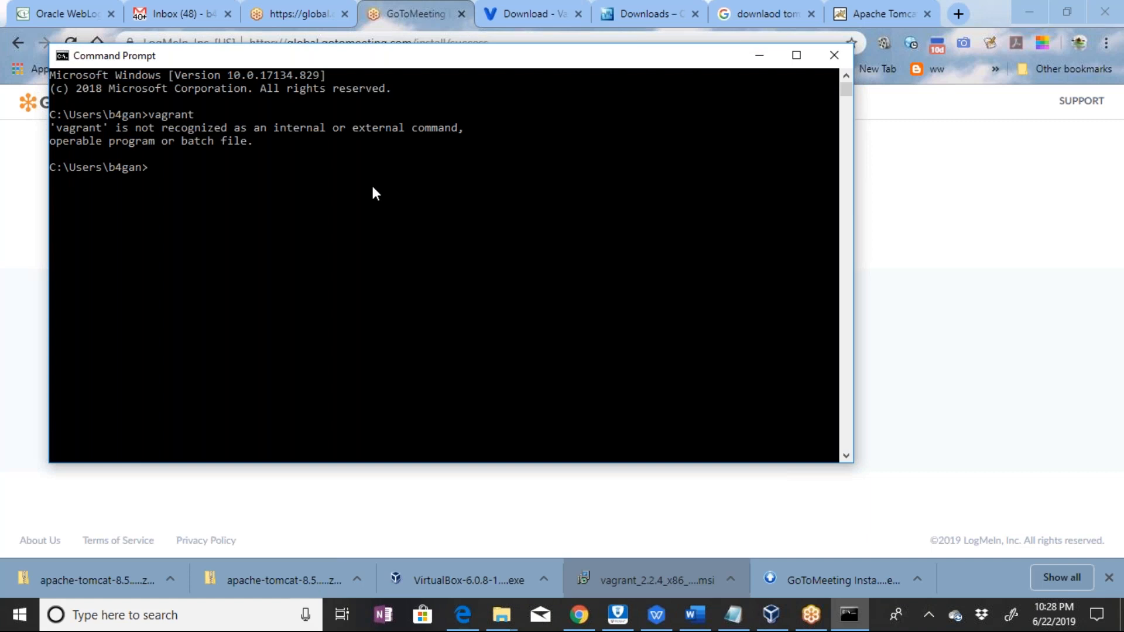
Locate the Vagrant installer from the browser's downloads and switch to the Downloads folder window in File Explorer
click(728, 575)
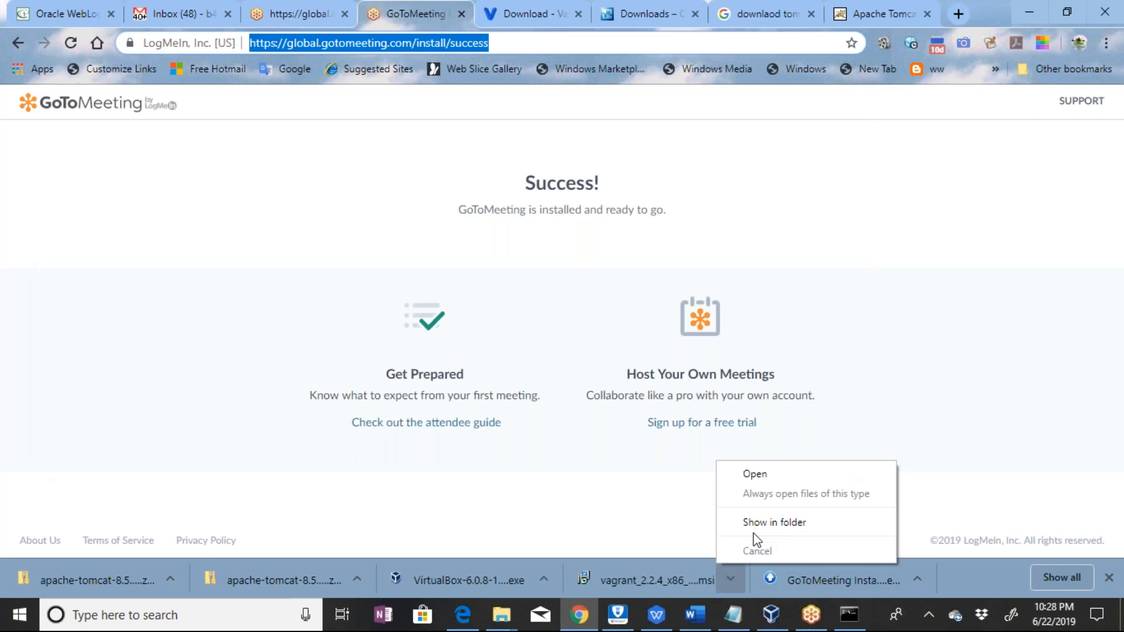
click(754, 533)
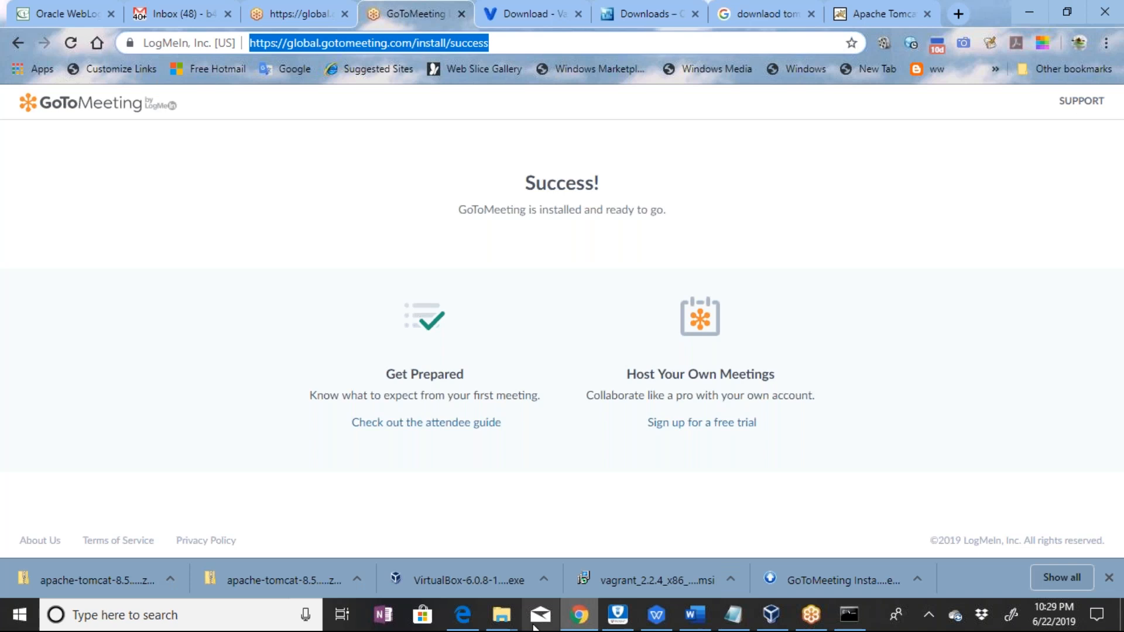
click(501, 614)
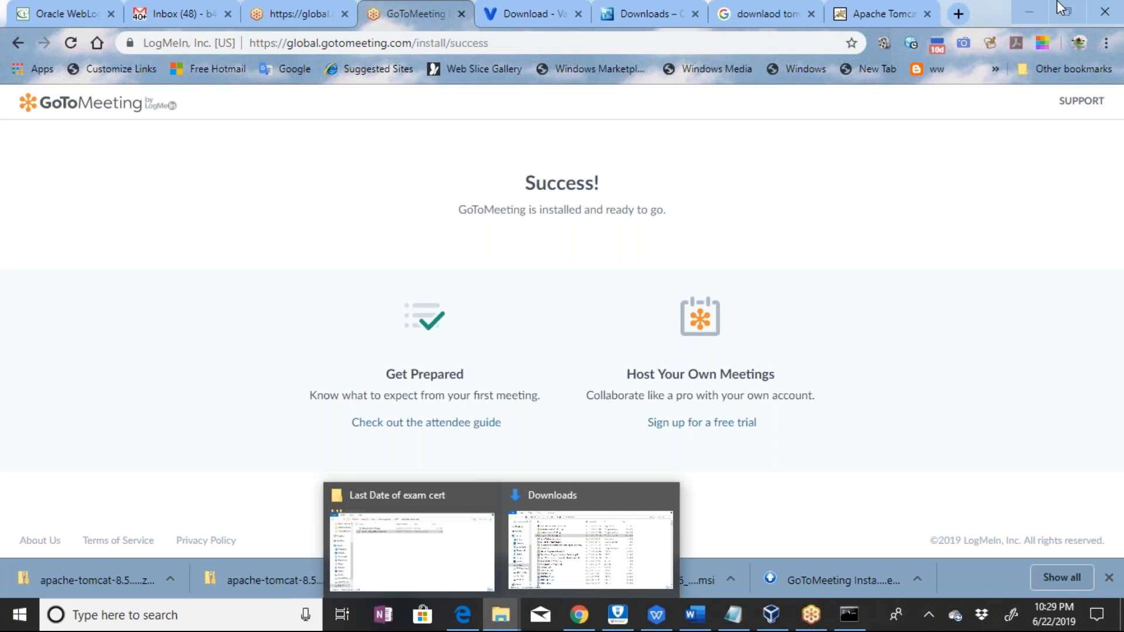
click(590, 551)
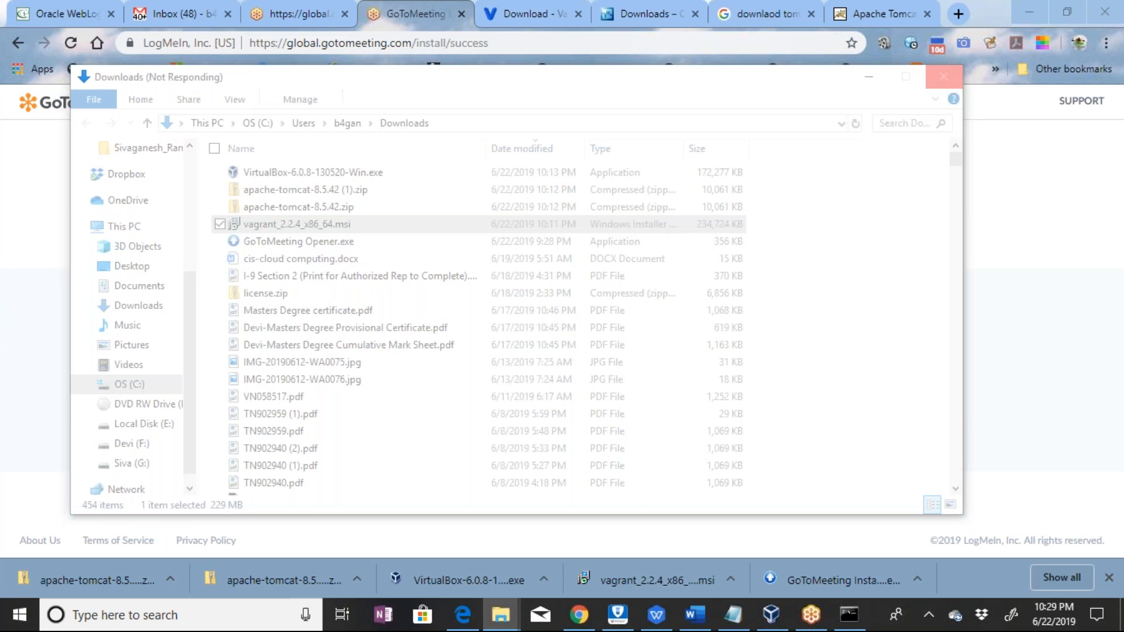
Examine the running apps and background processes in Task Manager, then close it
key(ctrl+shift+Escape)
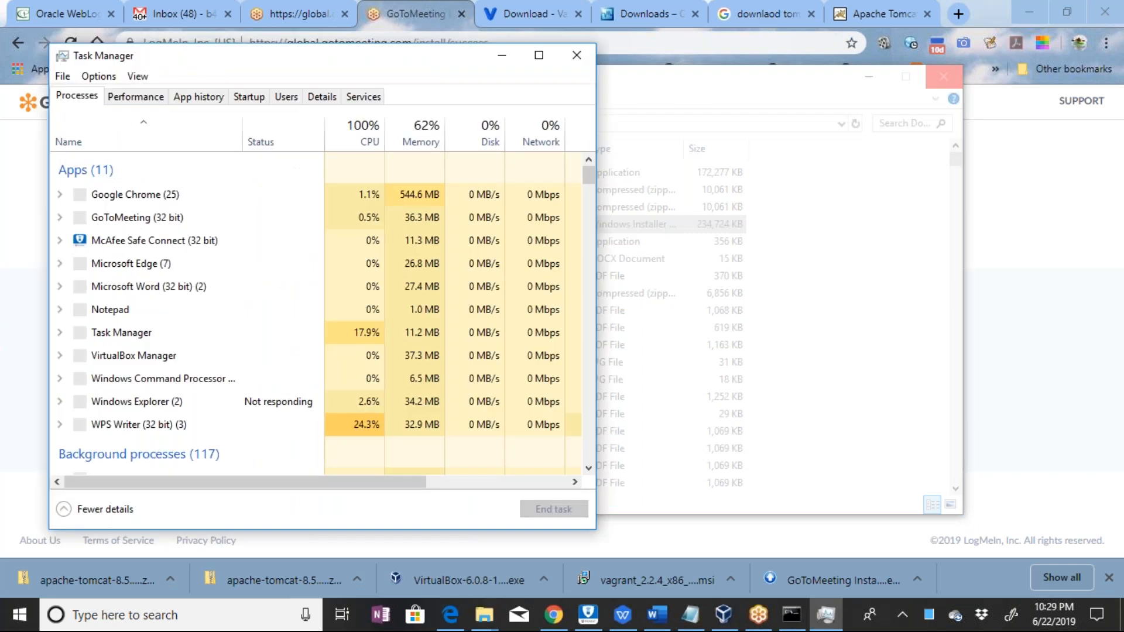
scroll(152, 223, down, 3)
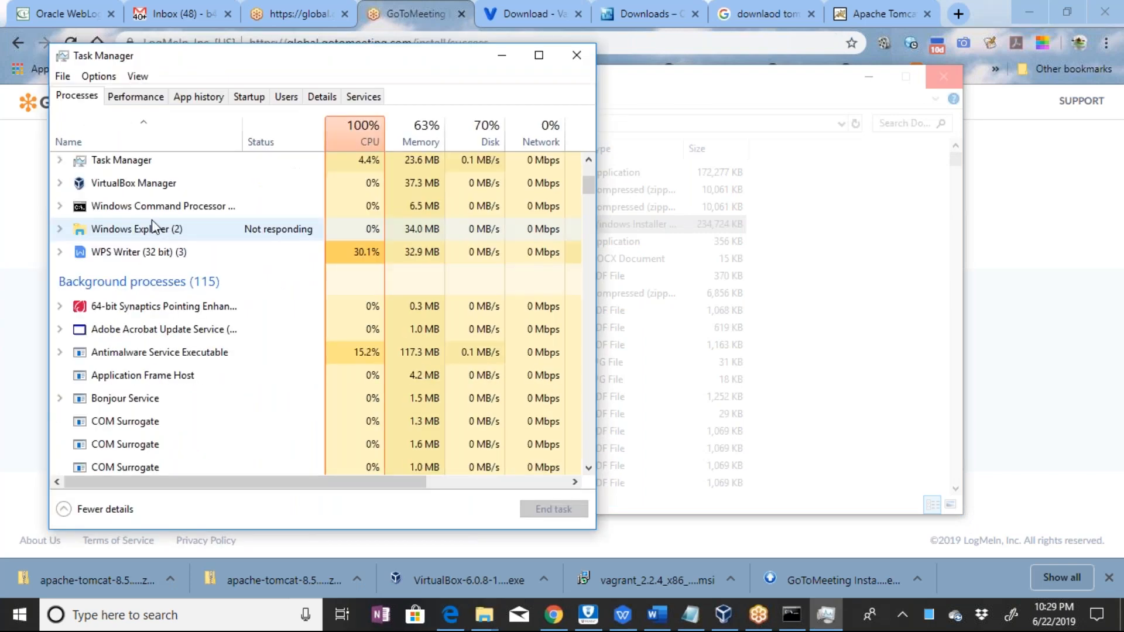
drag(589, 185, 592, 270)
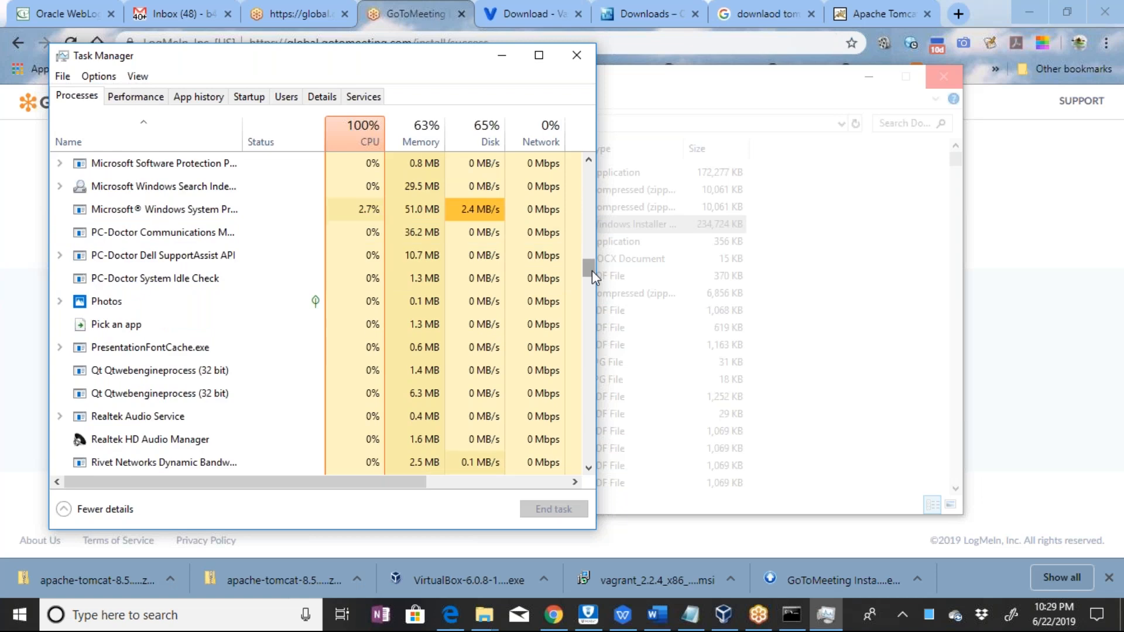
drag(591, 271, 627, 446)
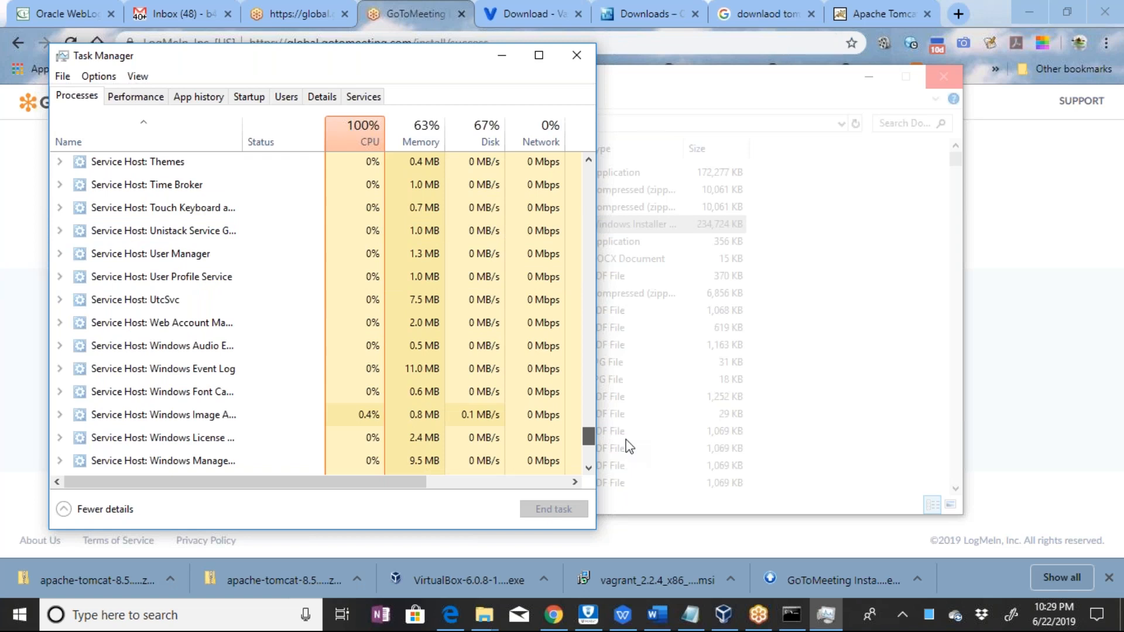
drag(627, 446, 596, 258)
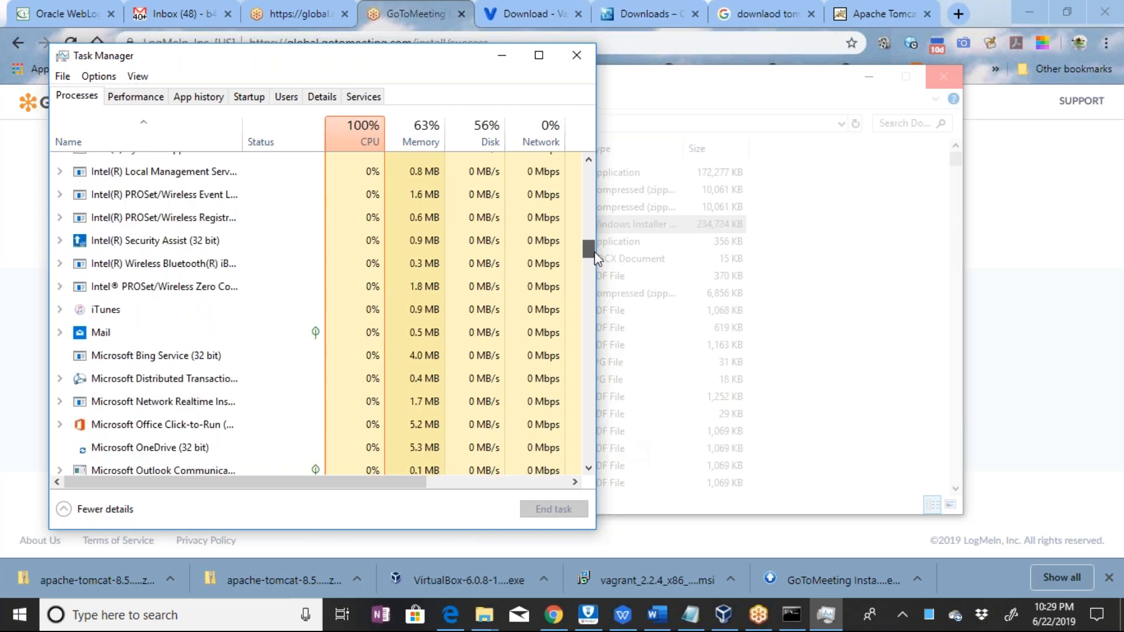
drag(596, 258, 590, 175)
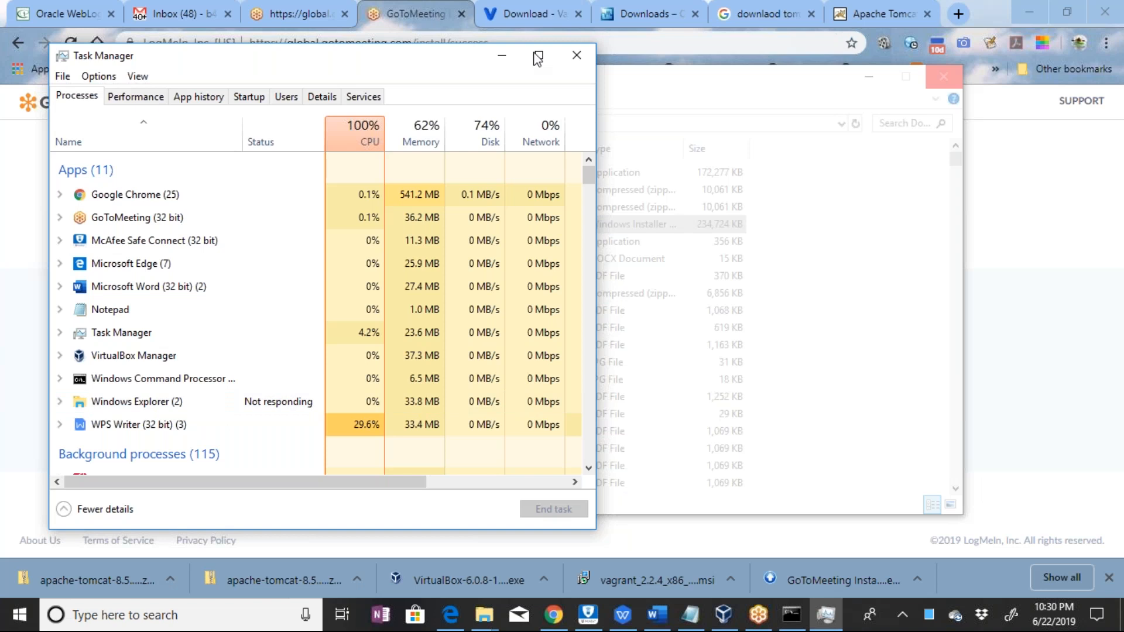
click(577, 55)
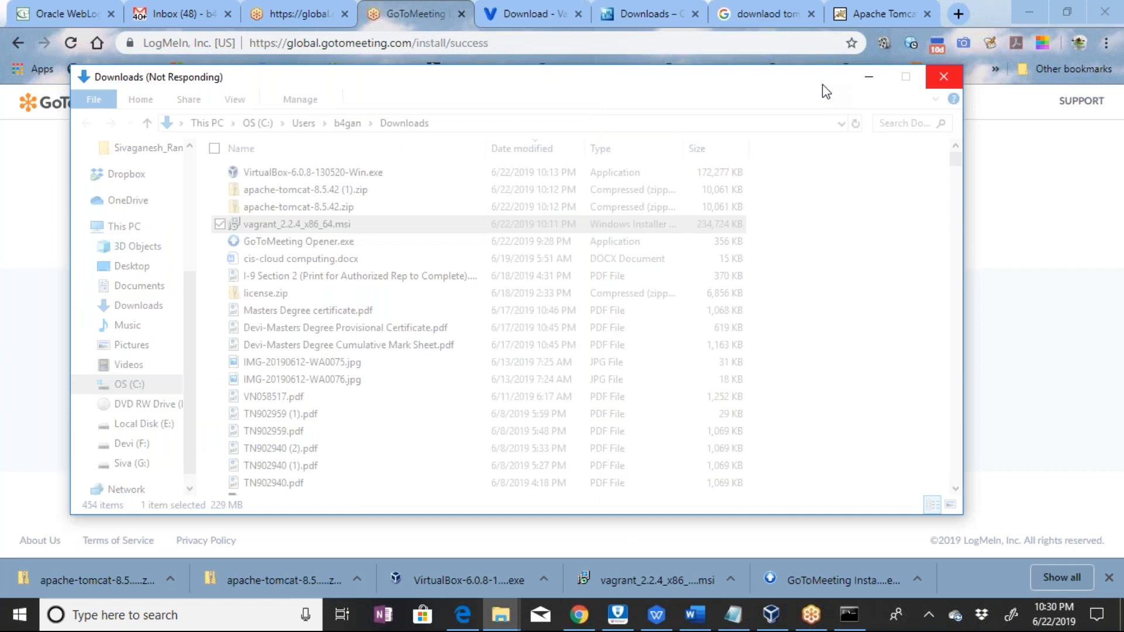
Move the unresponsive Downloads folder window aside and dismiss it
drag(822, 85, 761, 86)
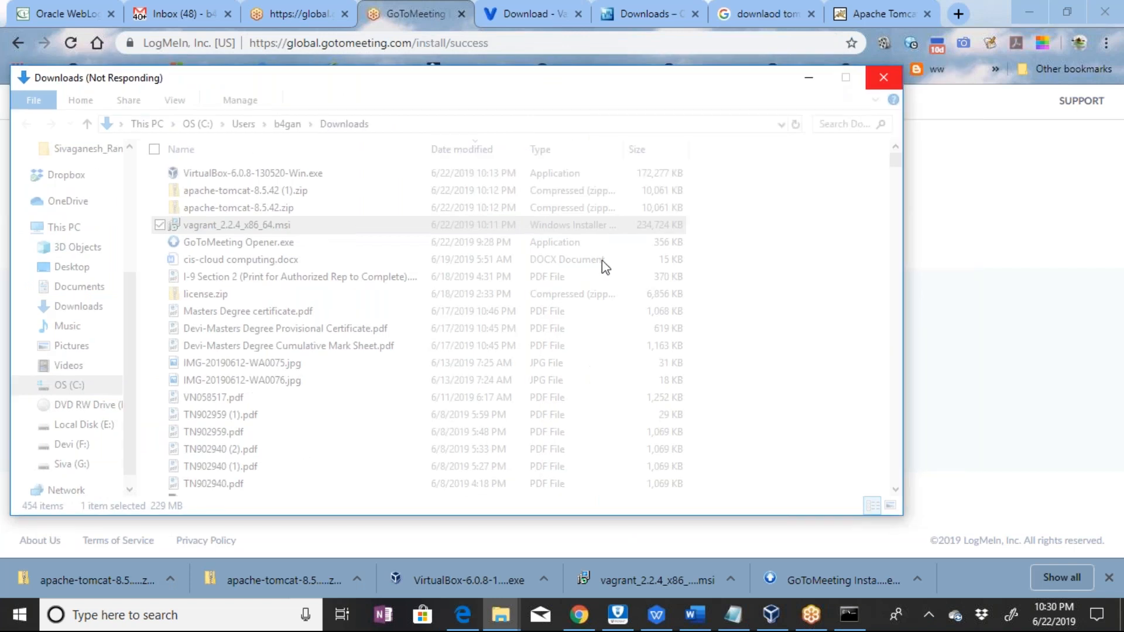
click(860, 566)
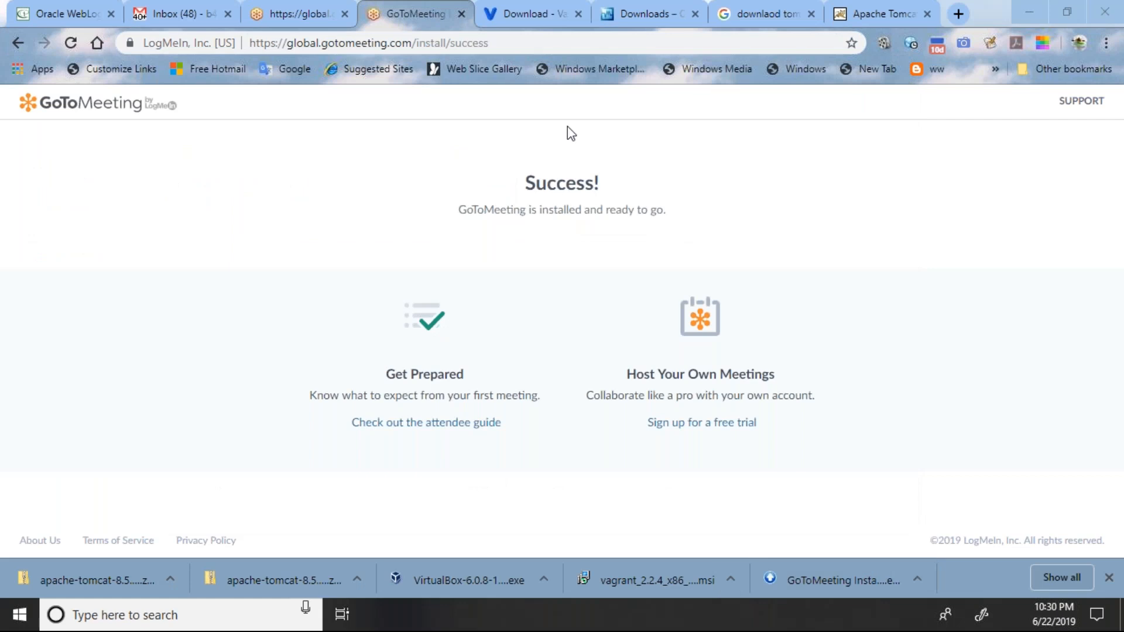
Show the downloaded Vagrant installer in its folder and run vagrant_2.2.4_x86_64.msi
click(728, 566)
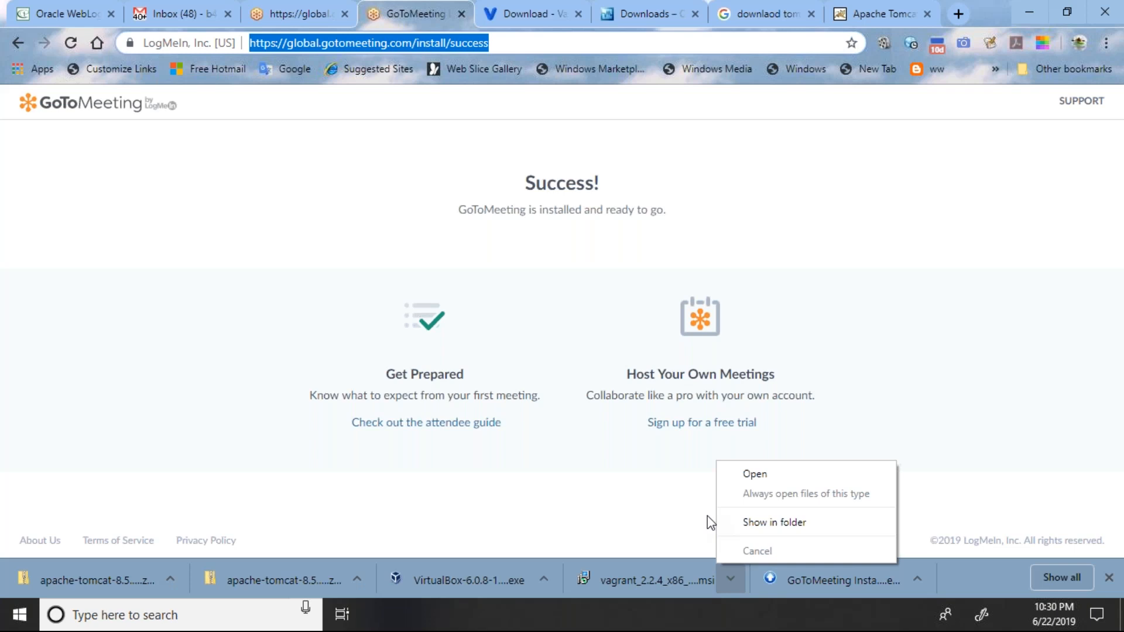
click(761, 522)
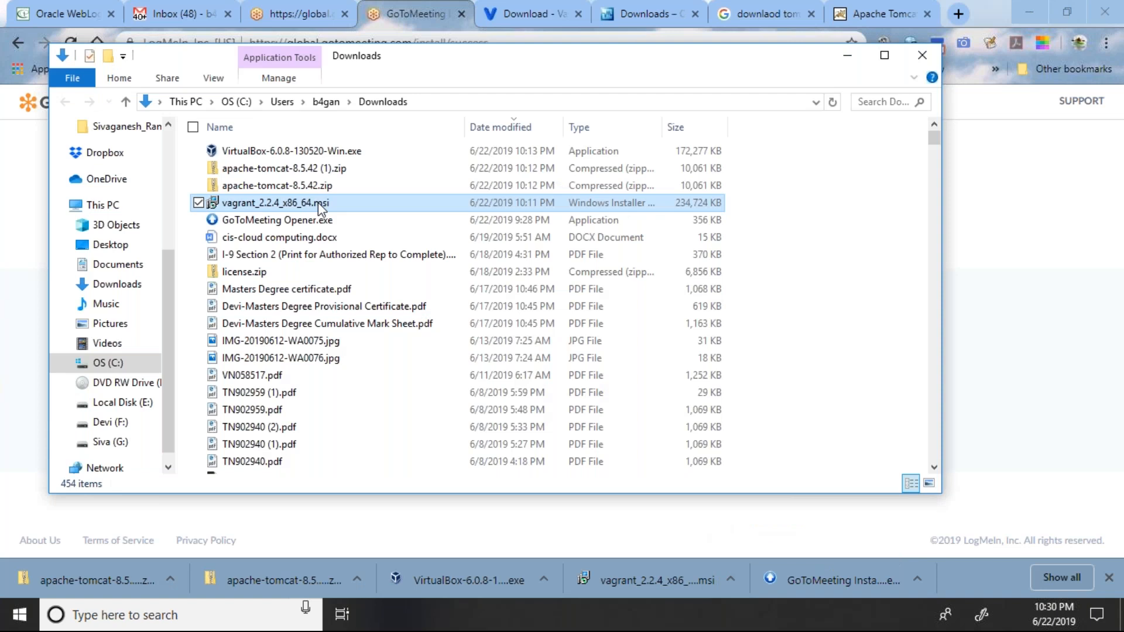
double_click(318, 202)
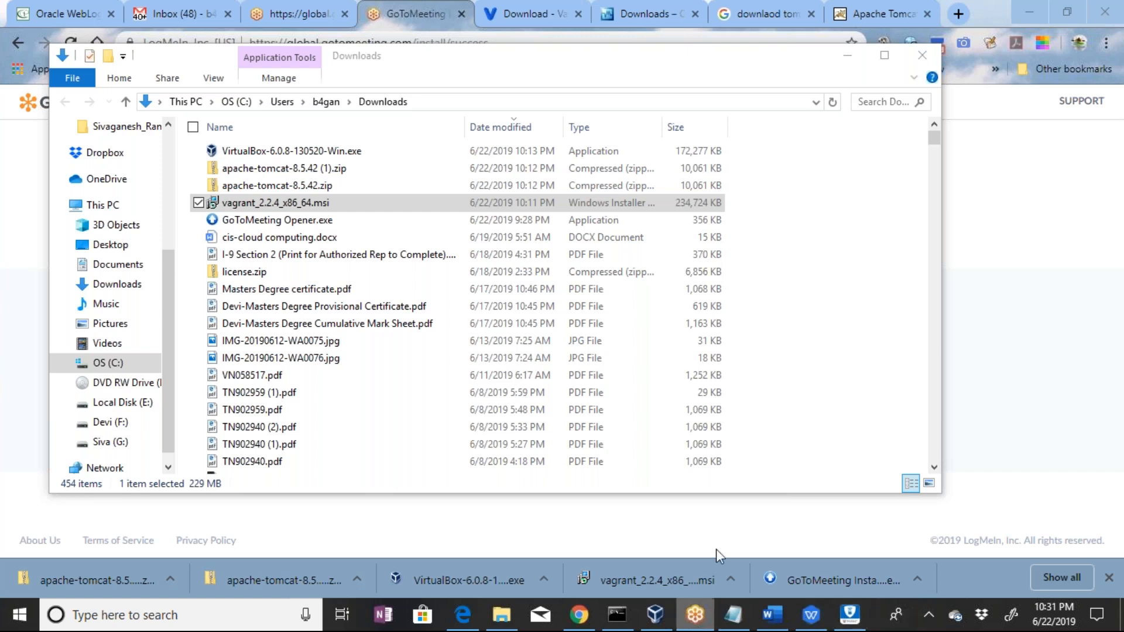
Close the Chrome browser window behind the Downloads folder
click(1115, 11)
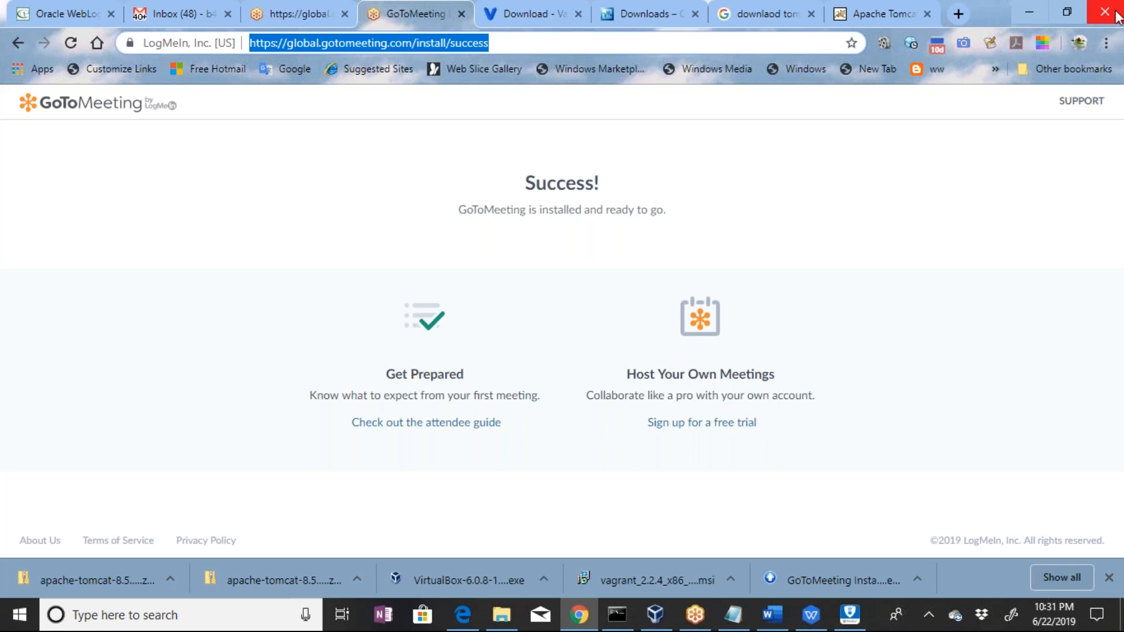
click(1115, 13)
Look through the open windows and bring the Command Prompt to the front
mouse_move(857, 624)
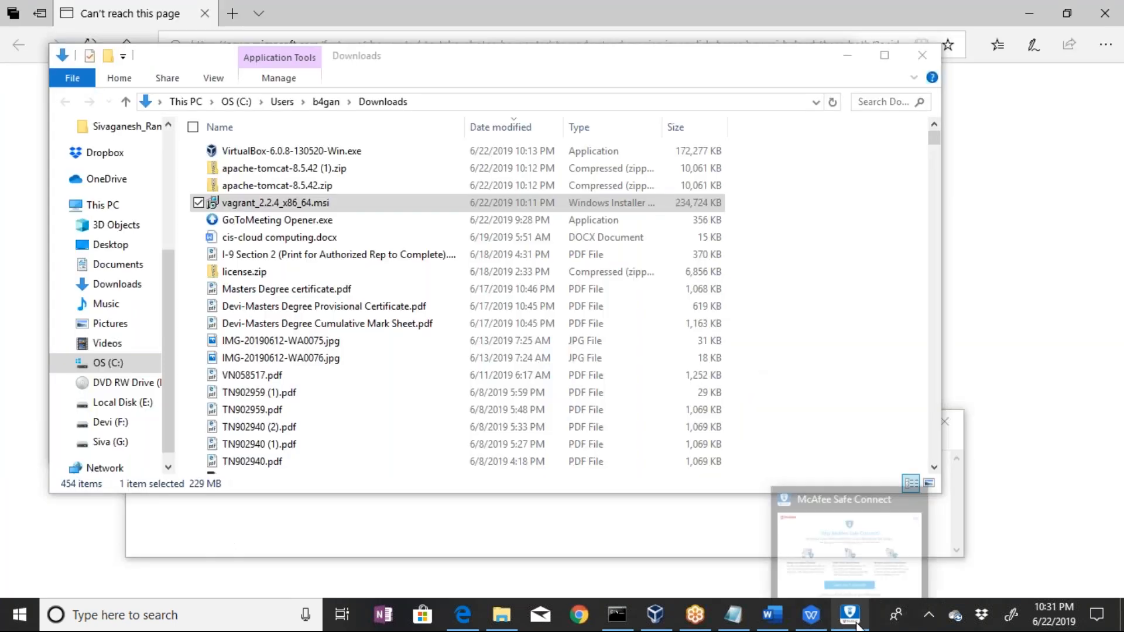
mouse_move(821, 627)
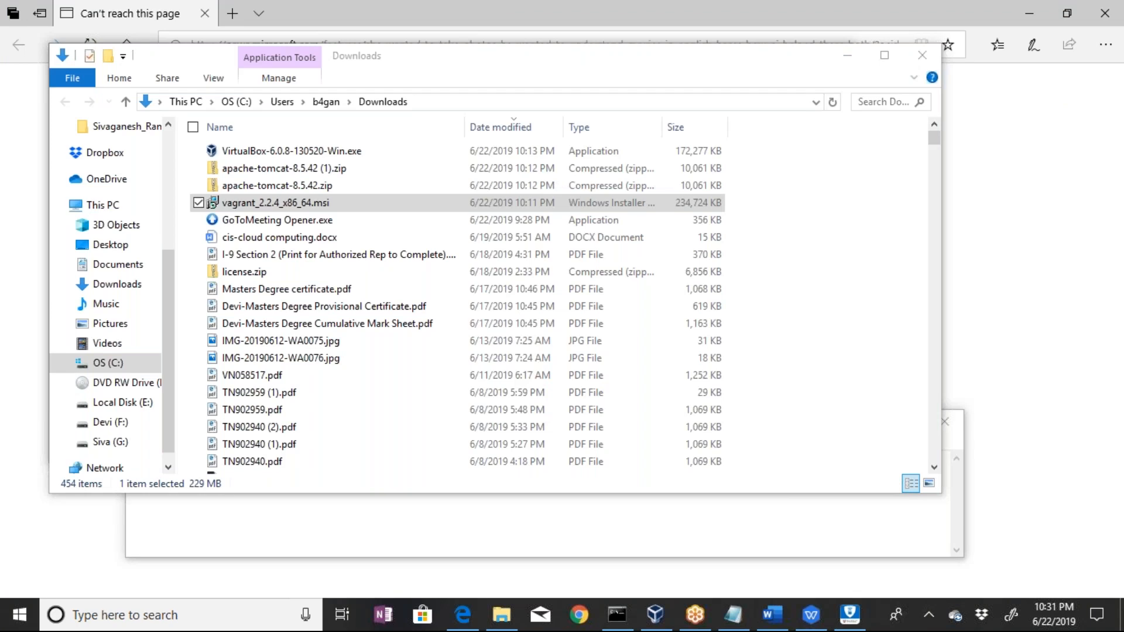
key(alt+Tab)
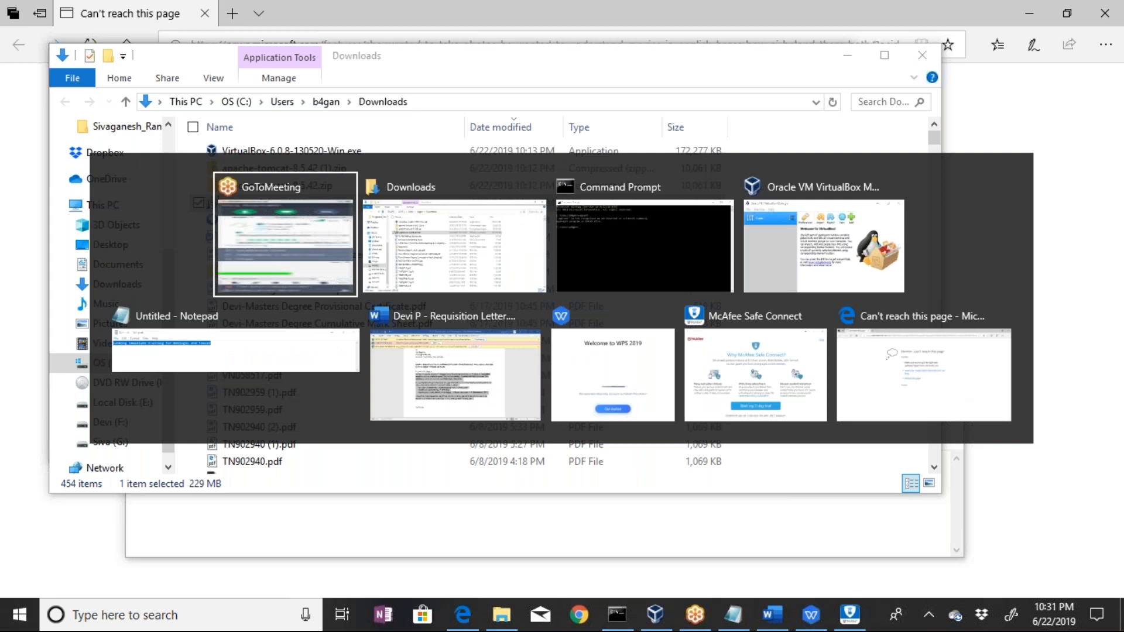
key(alt+Tab)
key(alt+Tab)
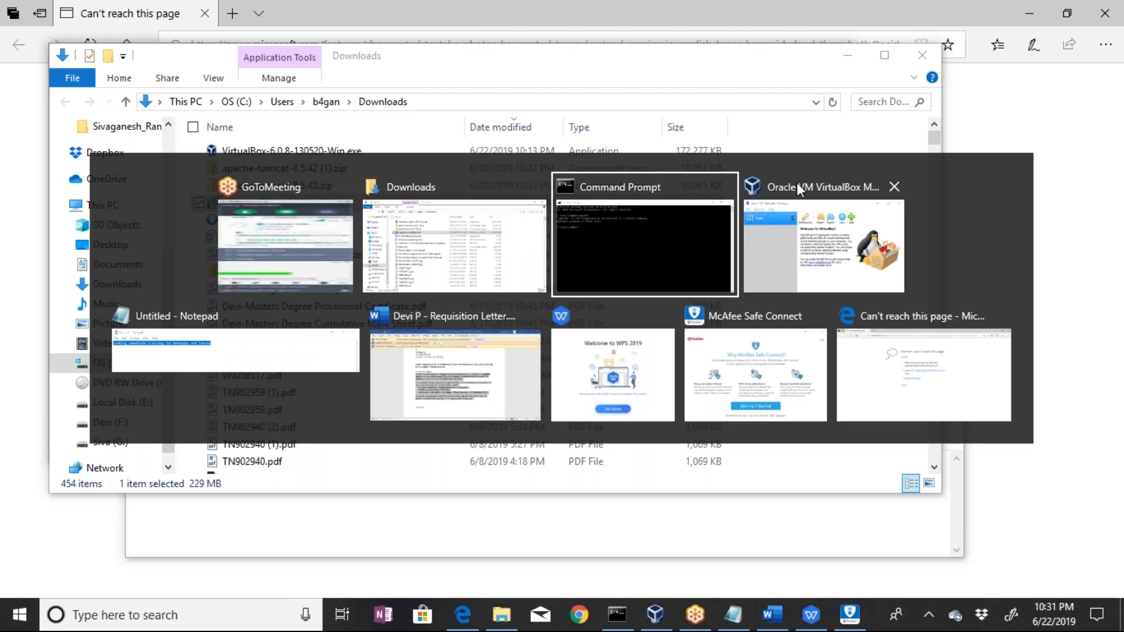
key(alt+Tab)
key(alt+Tab)
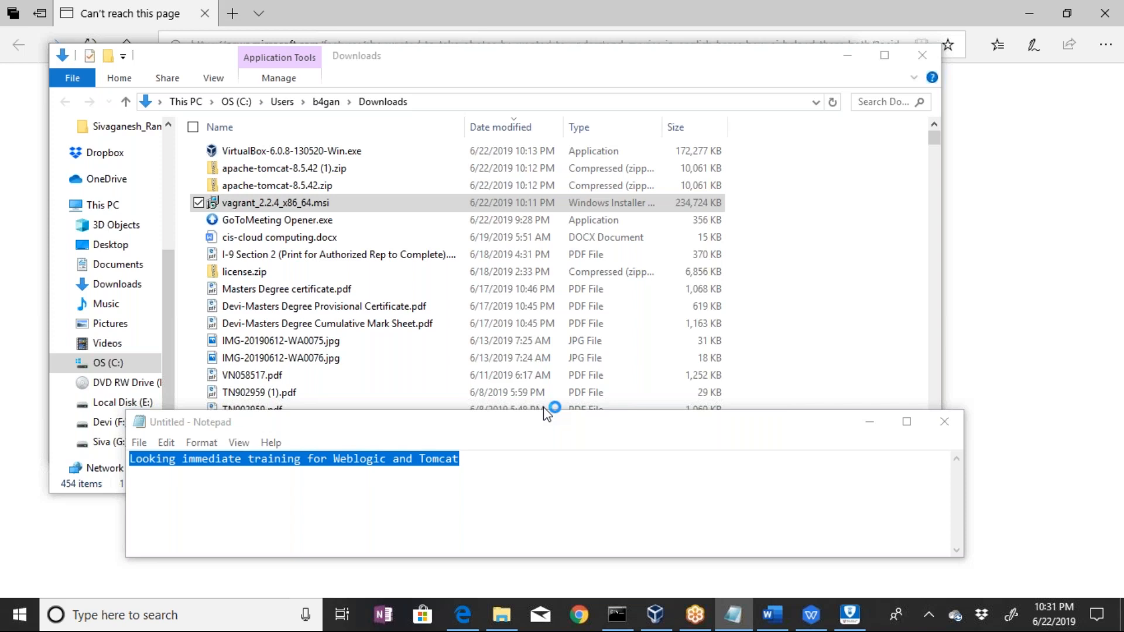
key(alt+Tab)
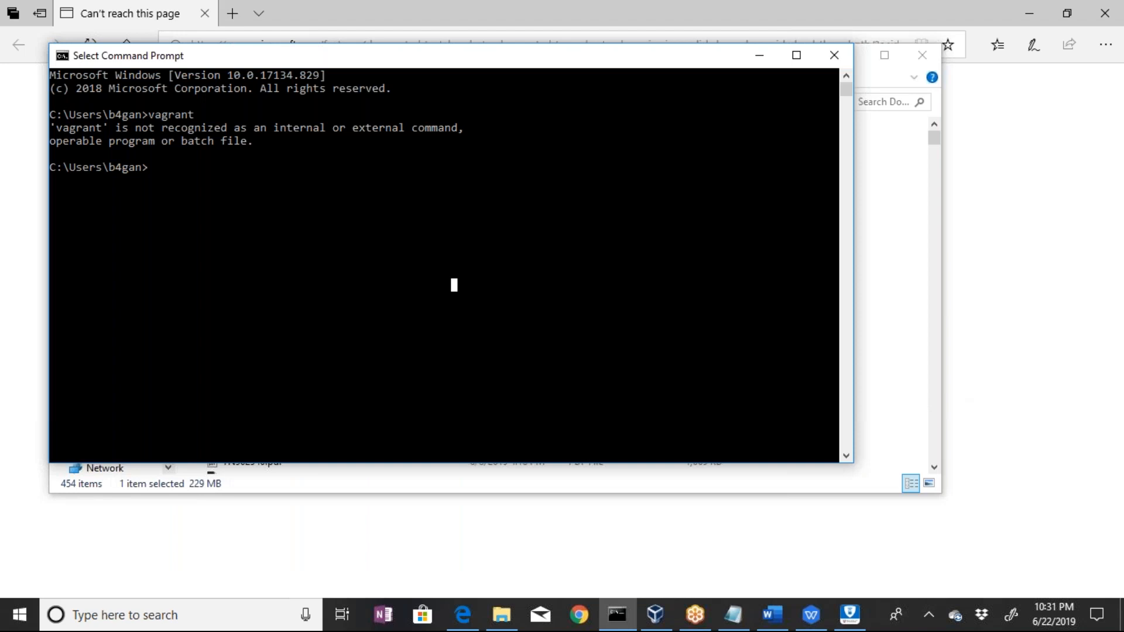
Open Task Manager and end the McAfee Safe Connect and WPS Writer tasks
key(ctrl+shift+Escape)
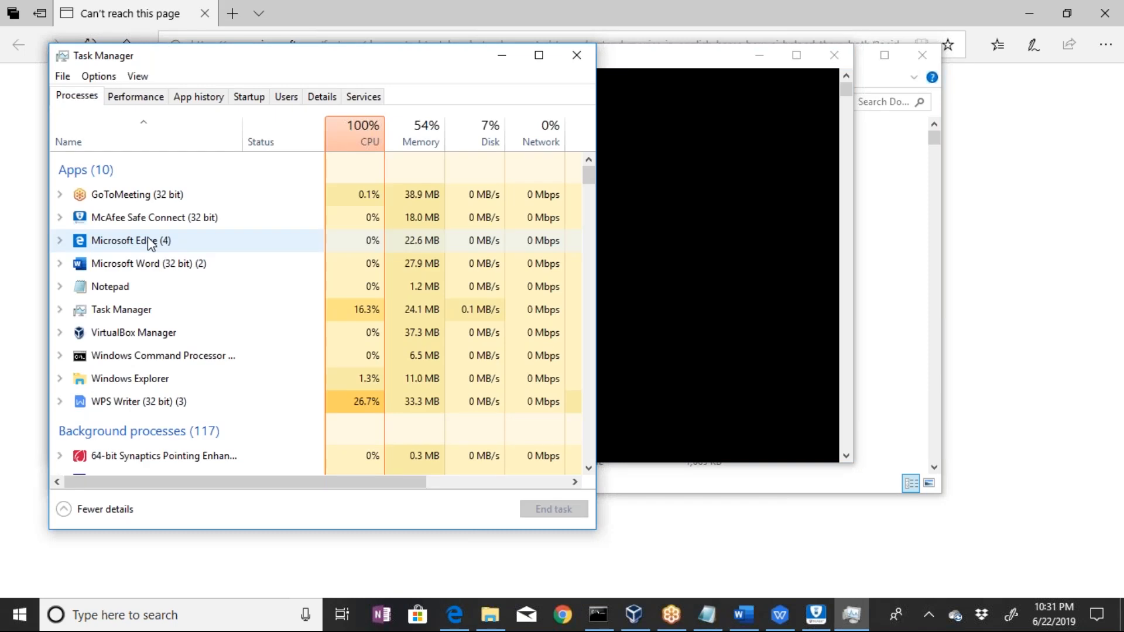
click(242, 226)
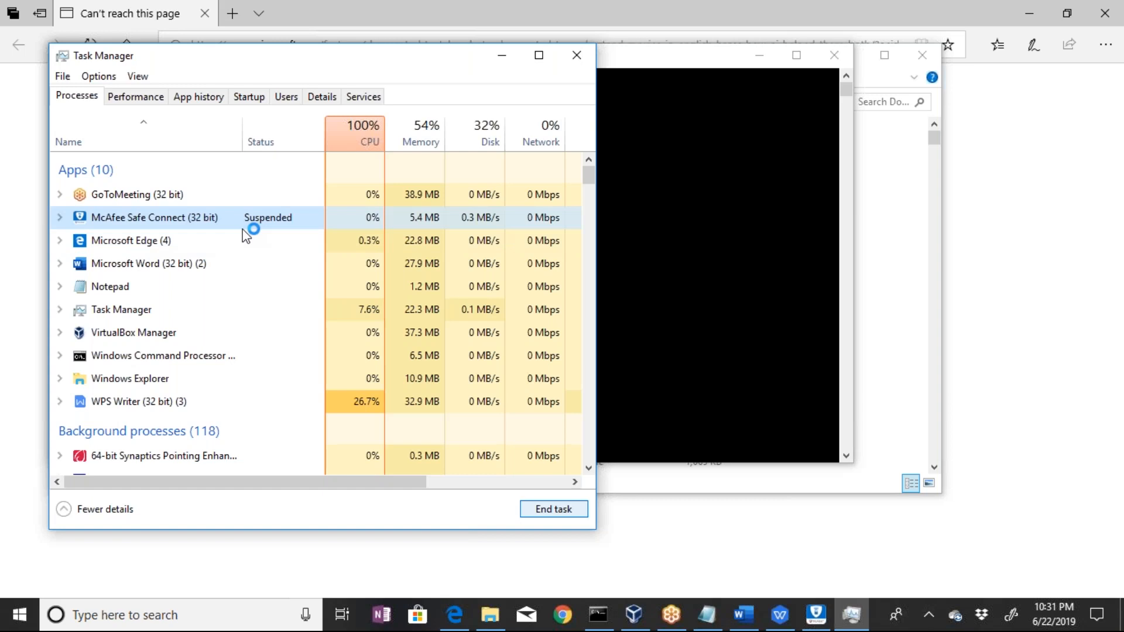
click(218, 401)
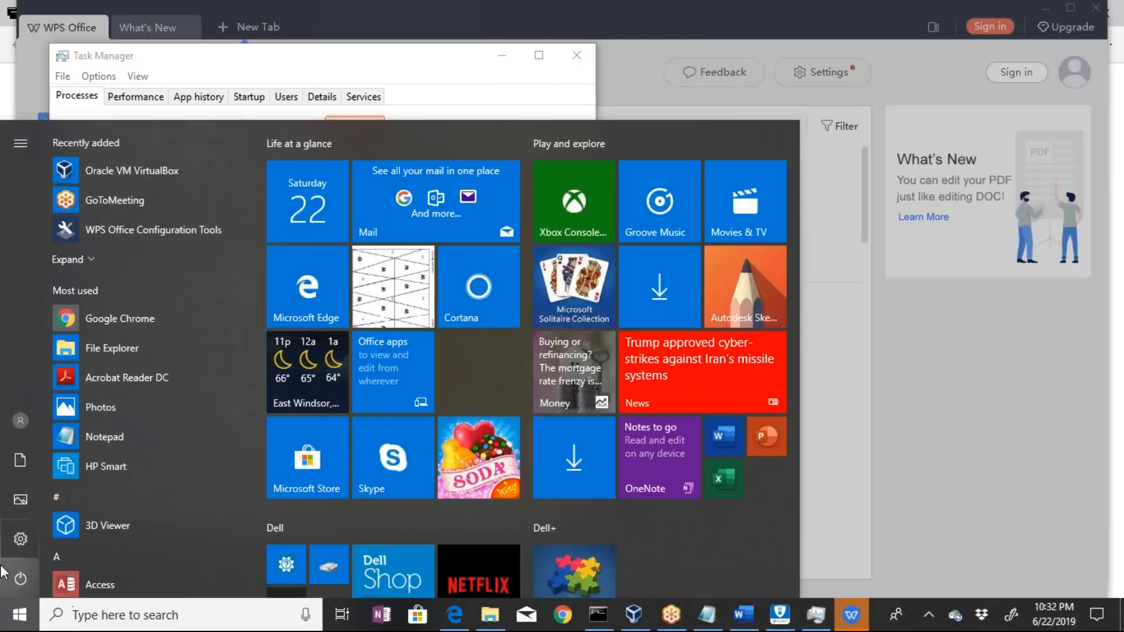
Search Windows for "fire", open Firewall & network protection, and examine the firewall status of each network and the available options
text(fire)
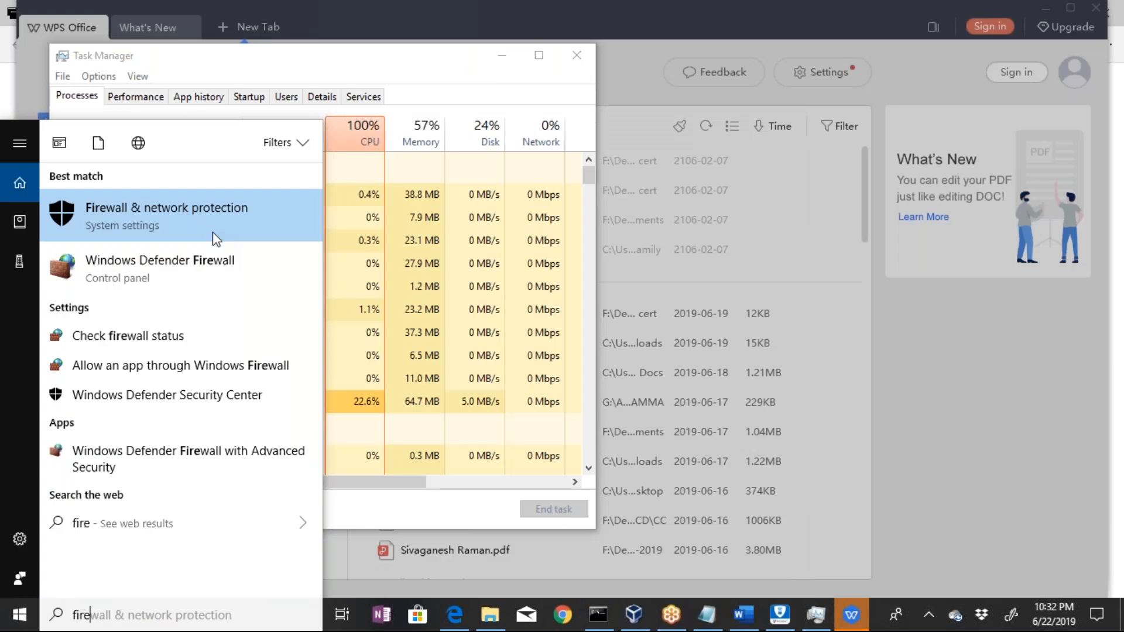
click(214, 236)
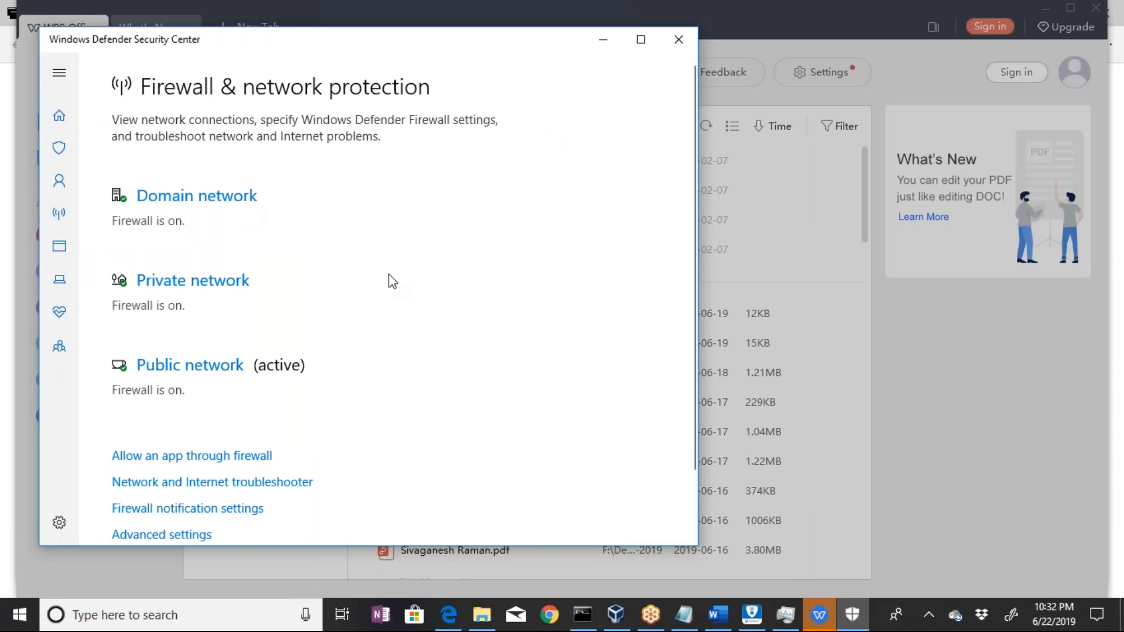
scroll(392, 281, down, 1)
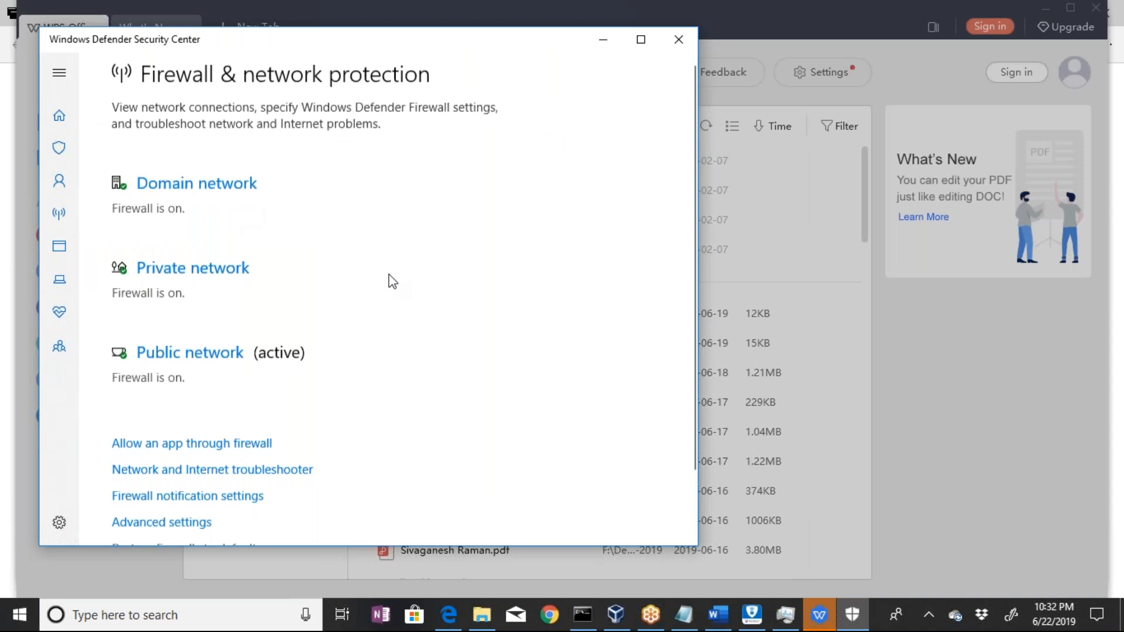
scroll(392, 282, down, 1)
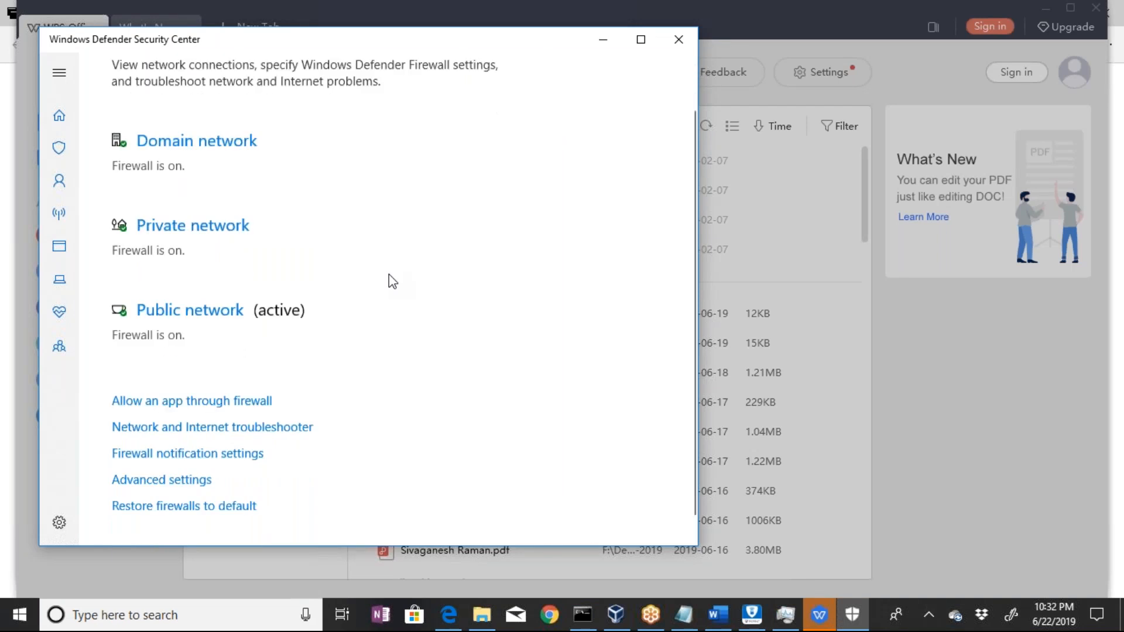
scroll(240, 237, up, 1)
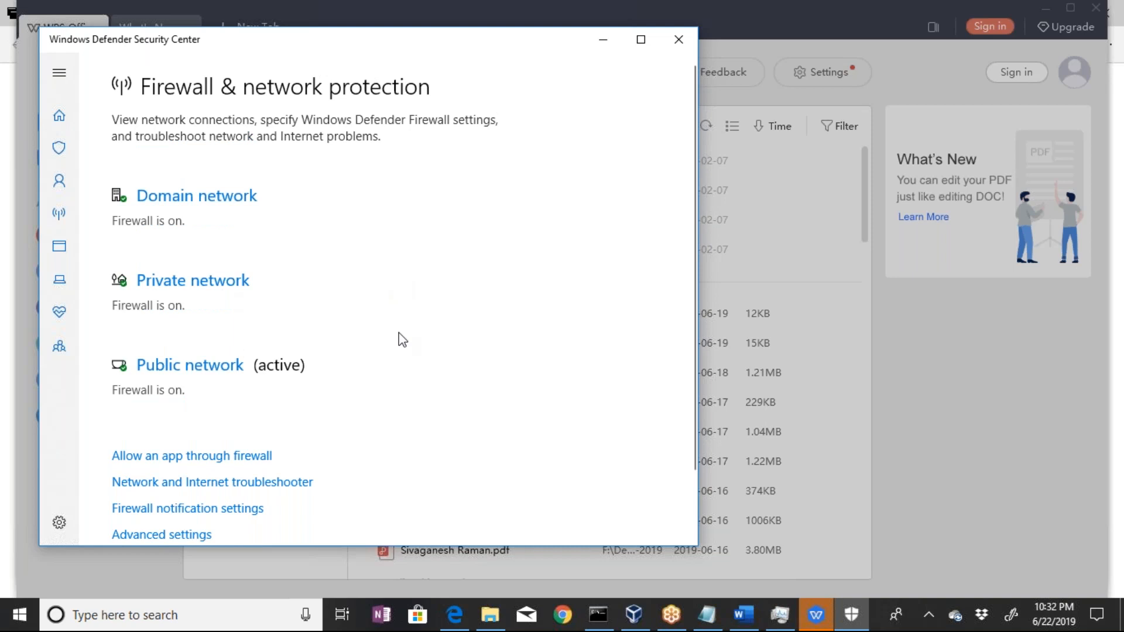
scroll(403, 340, down, 1)
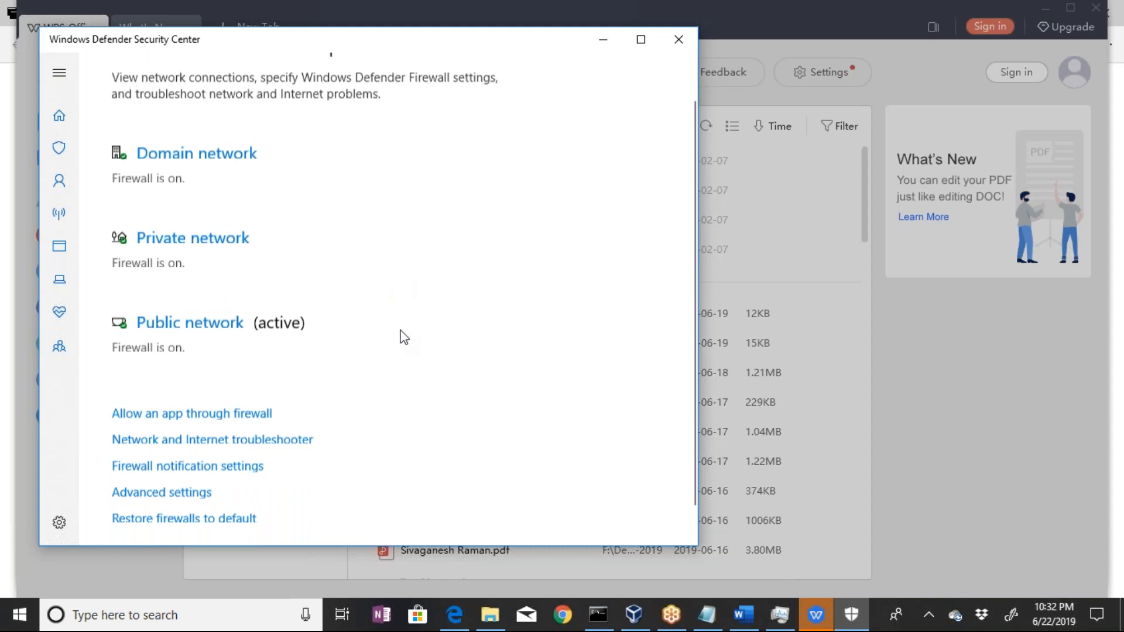
scroll(404, 338, down, 1)
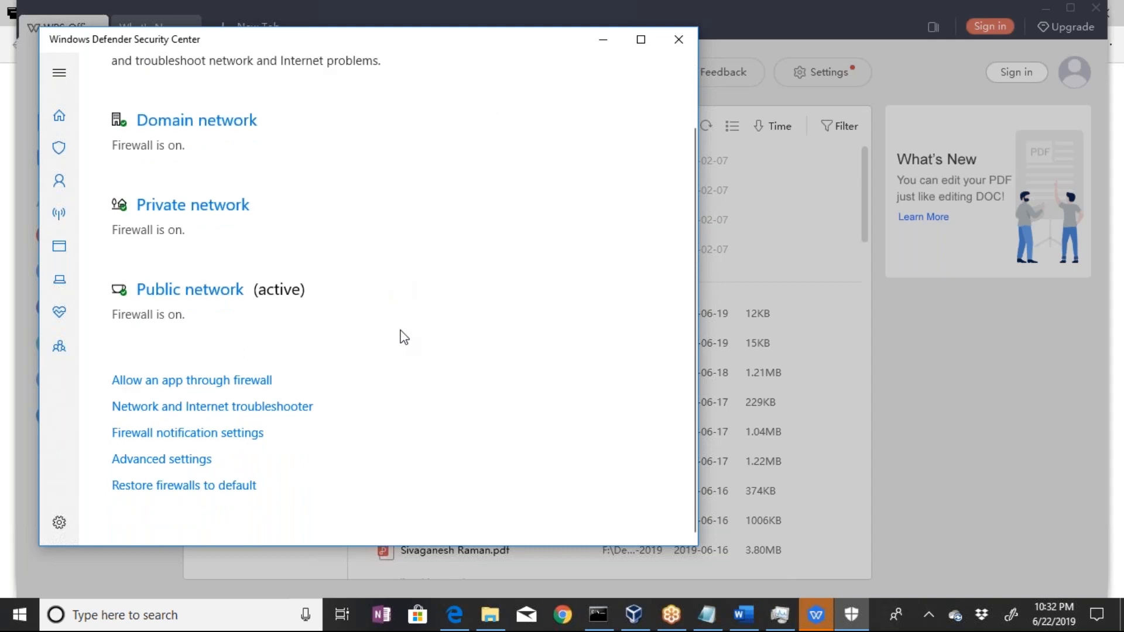
scroll(403, 337, up, 2)
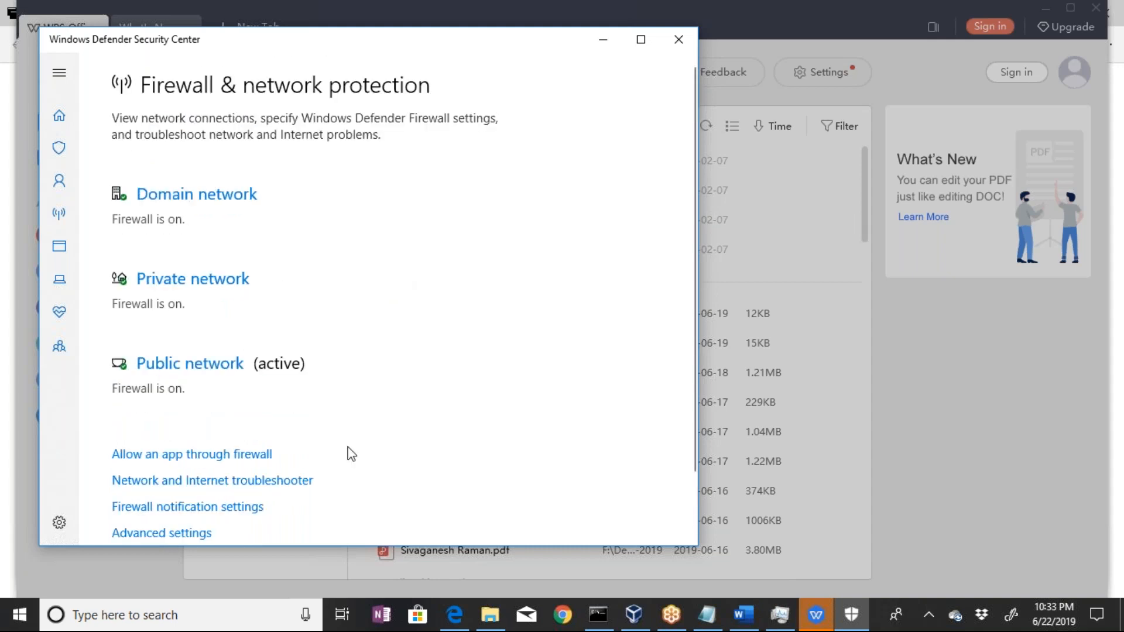
Review the list of apps allowed through Windows Defender Firewall, then close it without making changes
click(245, 457)
click(813, 613)
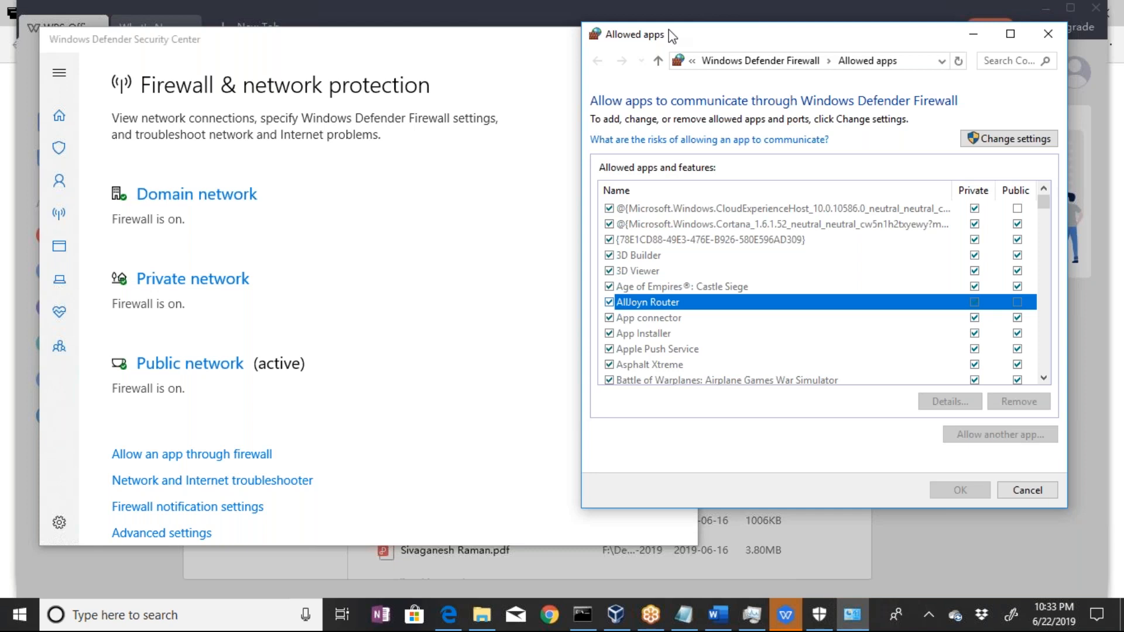
drag(669, 29, 240, 29)
scroll(445, 281, down, 20)
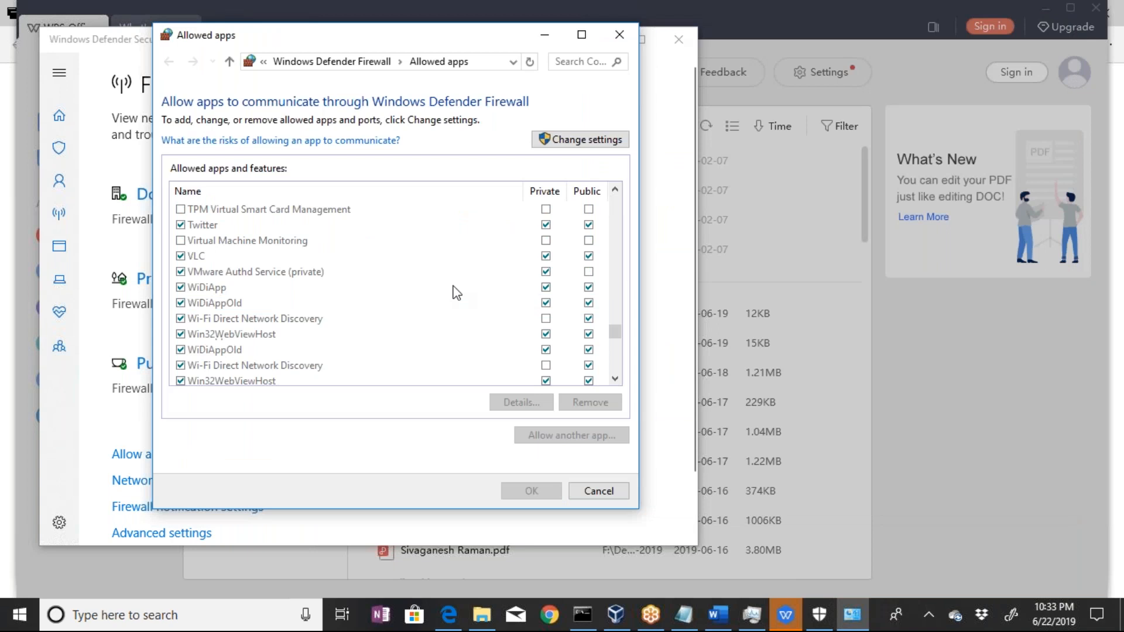
scroll(349, 324, up, 1)
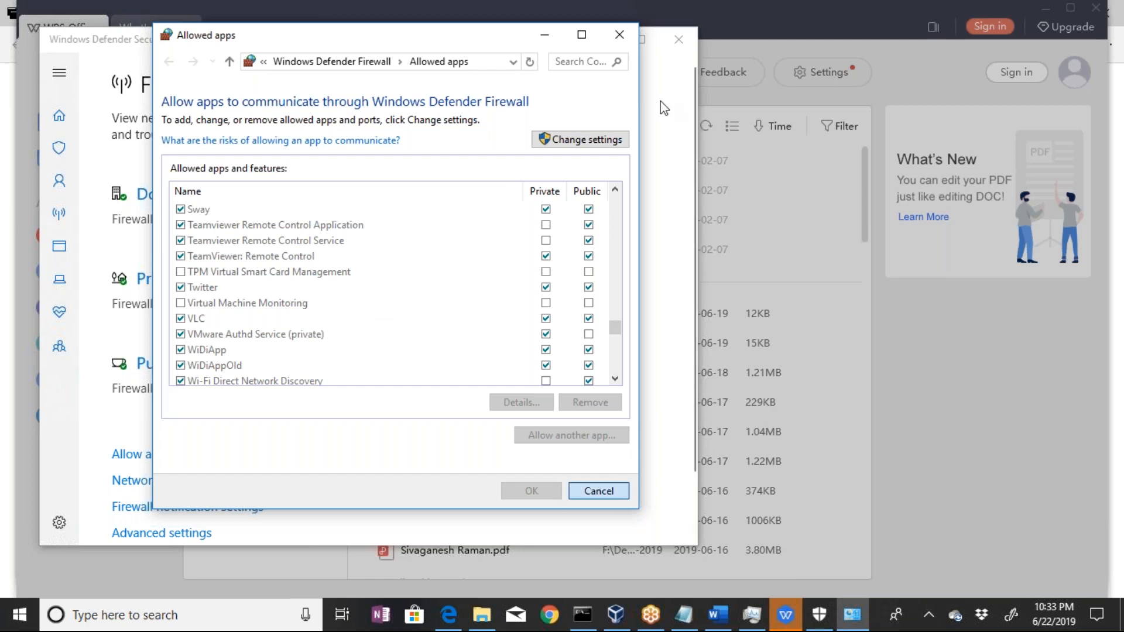
key(Escape)
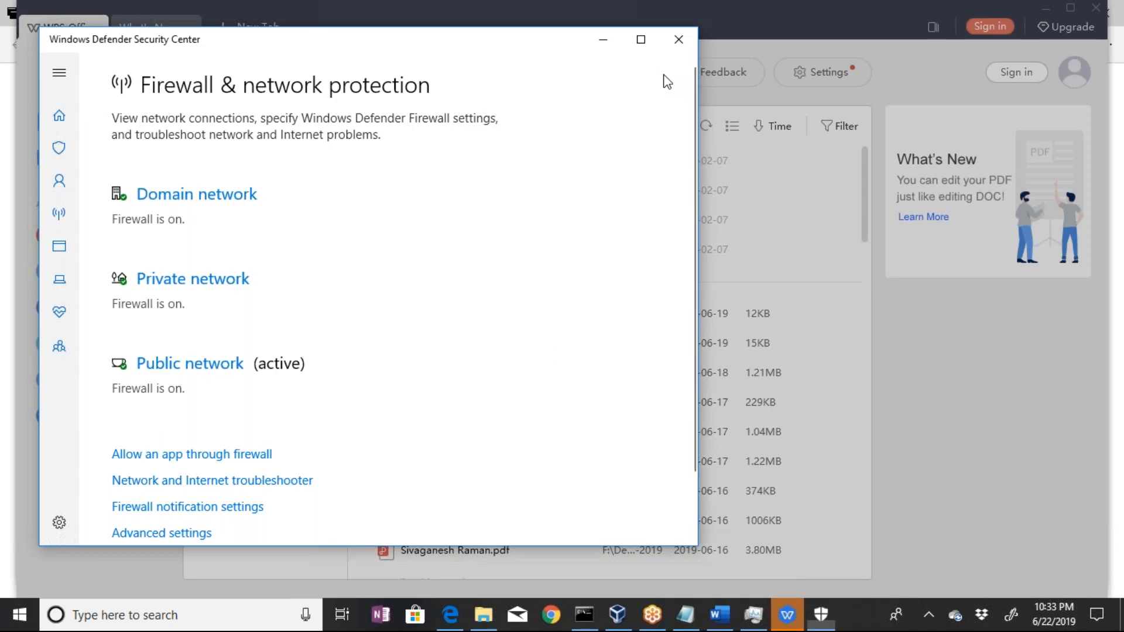
Close the Windows Defender Security Center and Task Manager windows, and dismiss the New Document tip in WPS Office
click(679, 40)
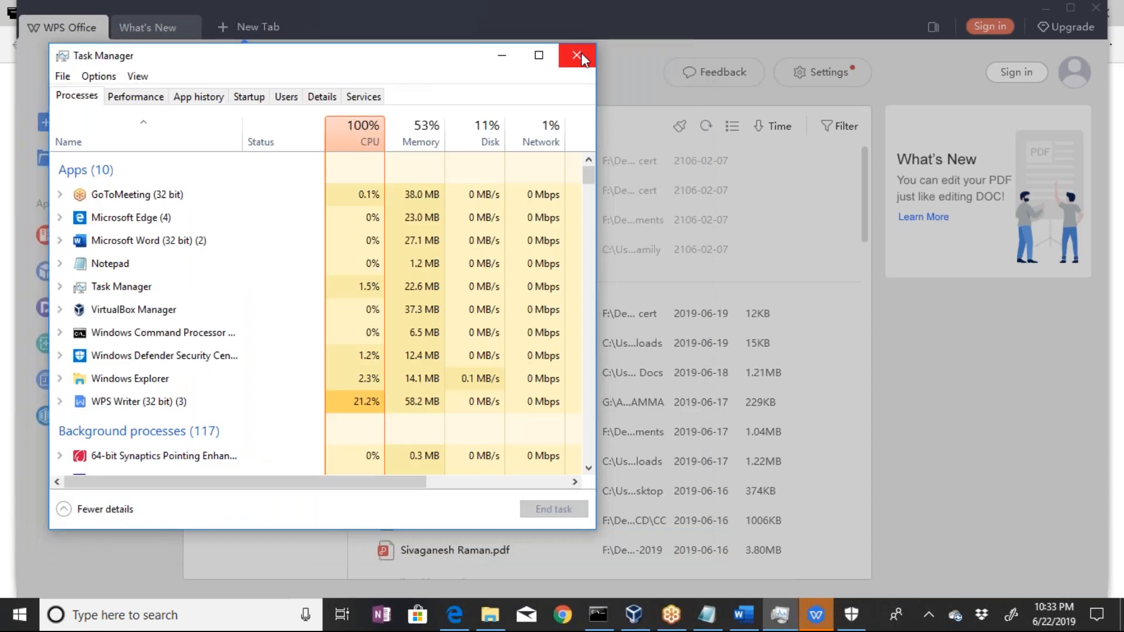
click(579, 55)
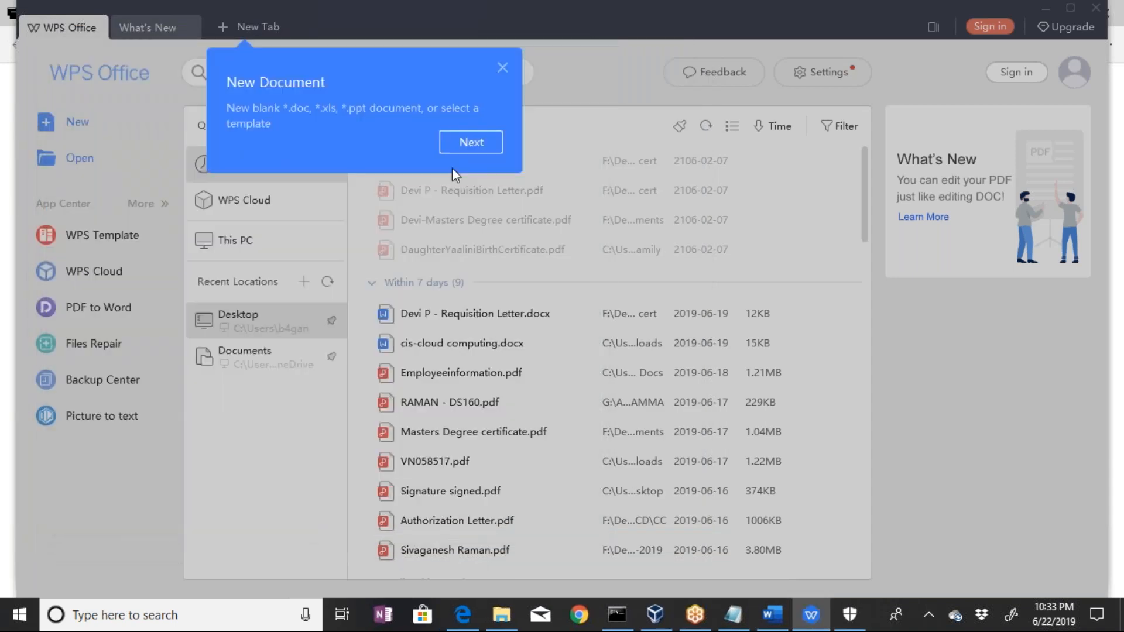
click(808, 154)
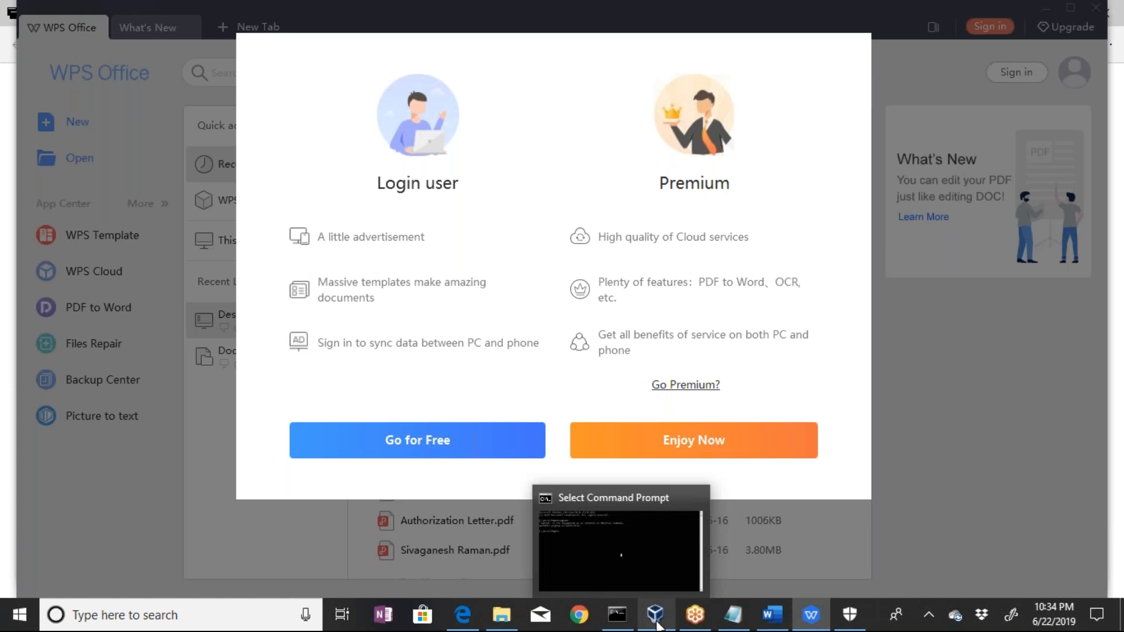
Bring Oracle VM VirtualBox Manager to the front and close the reopened Windows Defender Security Center window
click(655, 622)
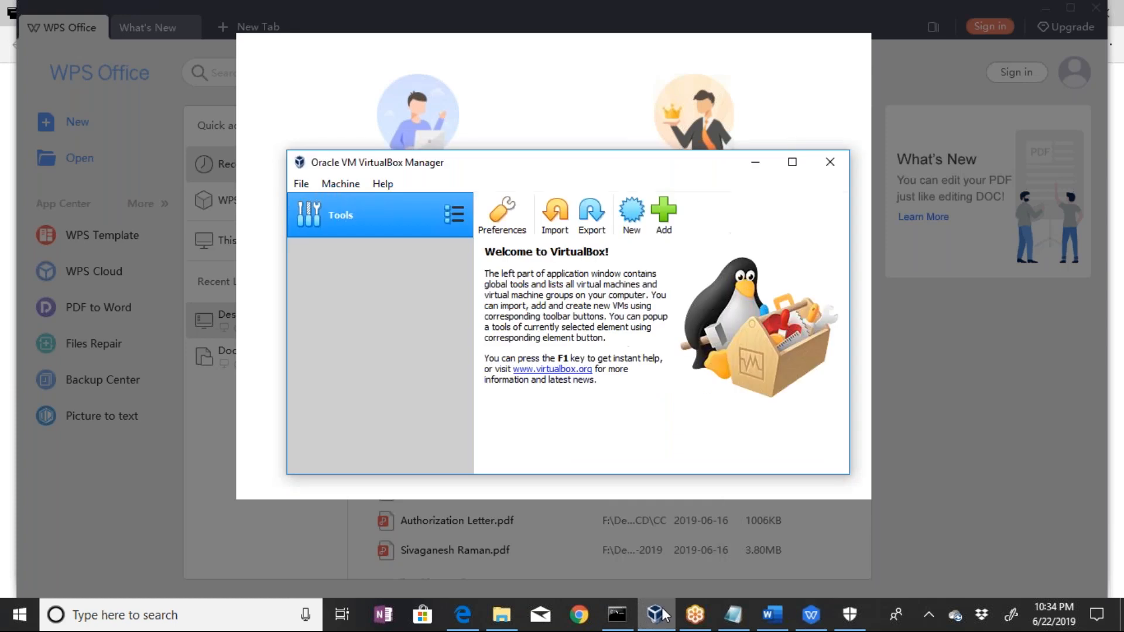
click(850, 615)
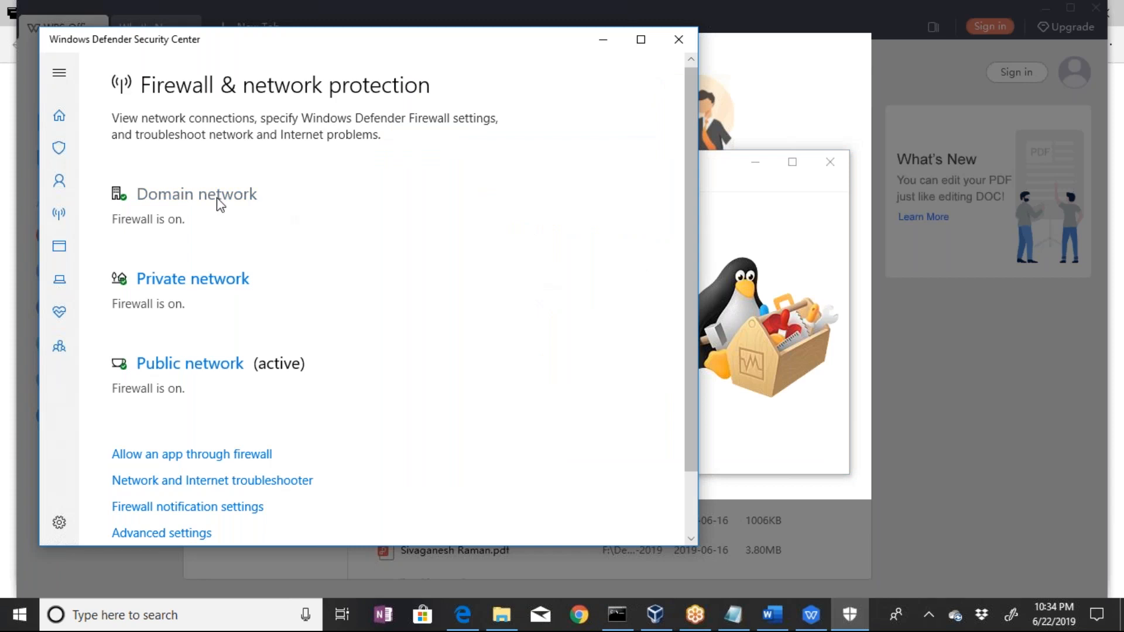
click(679, 39)
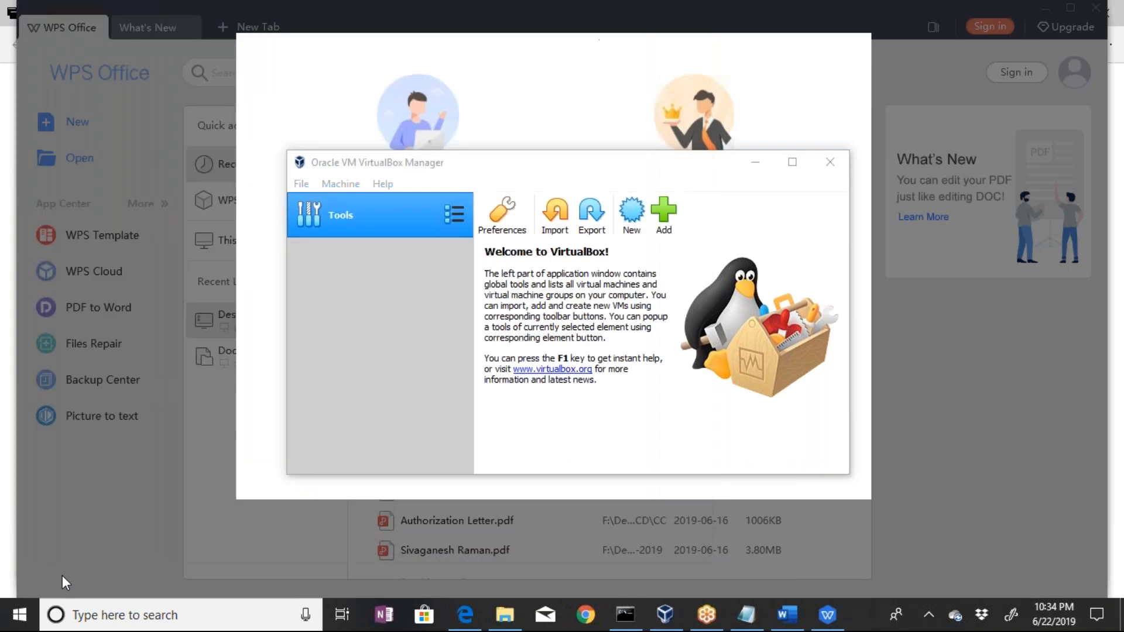
Search Windows for "fire", leave the search without opening a result, and minimize the VirtualBox Manager window
click(110, 609)
text(fire)
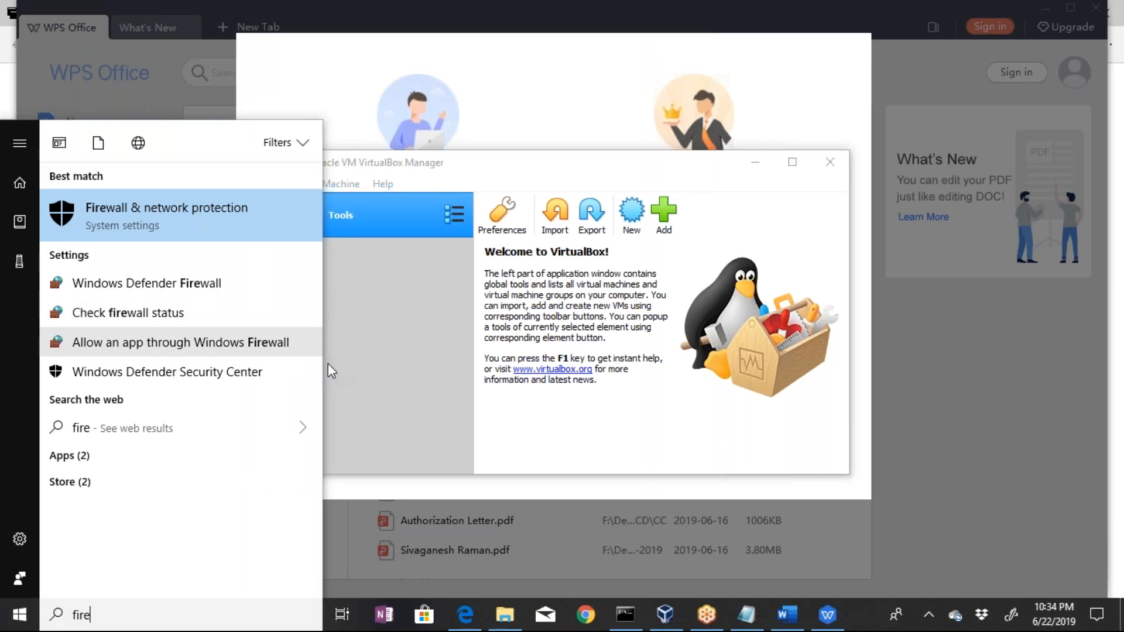
click(501, 620)
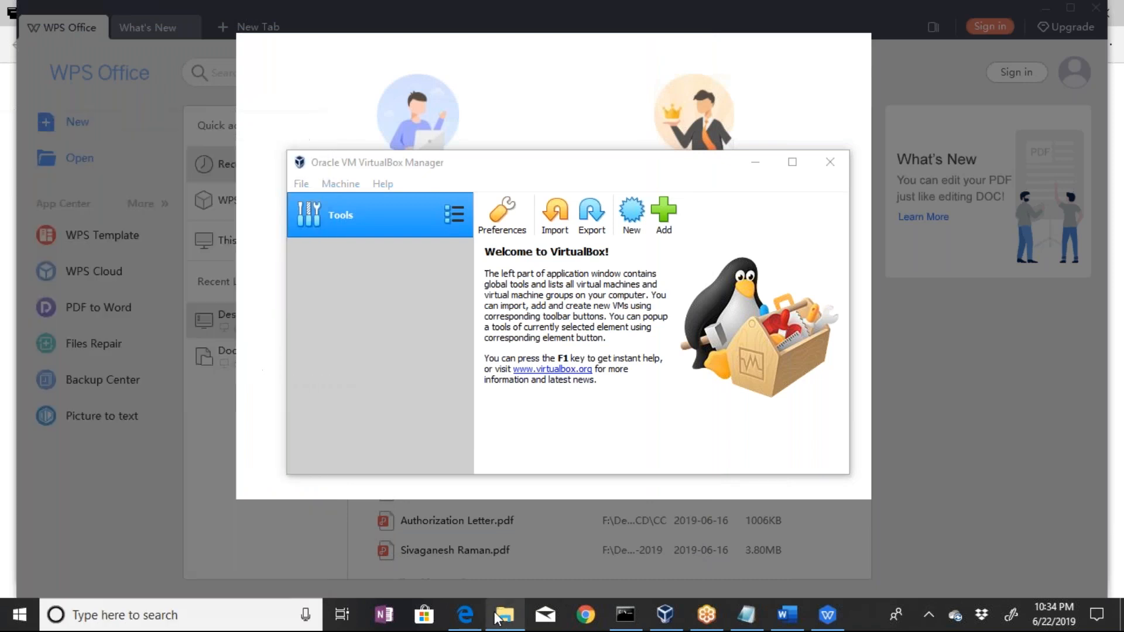
click(754, 166)
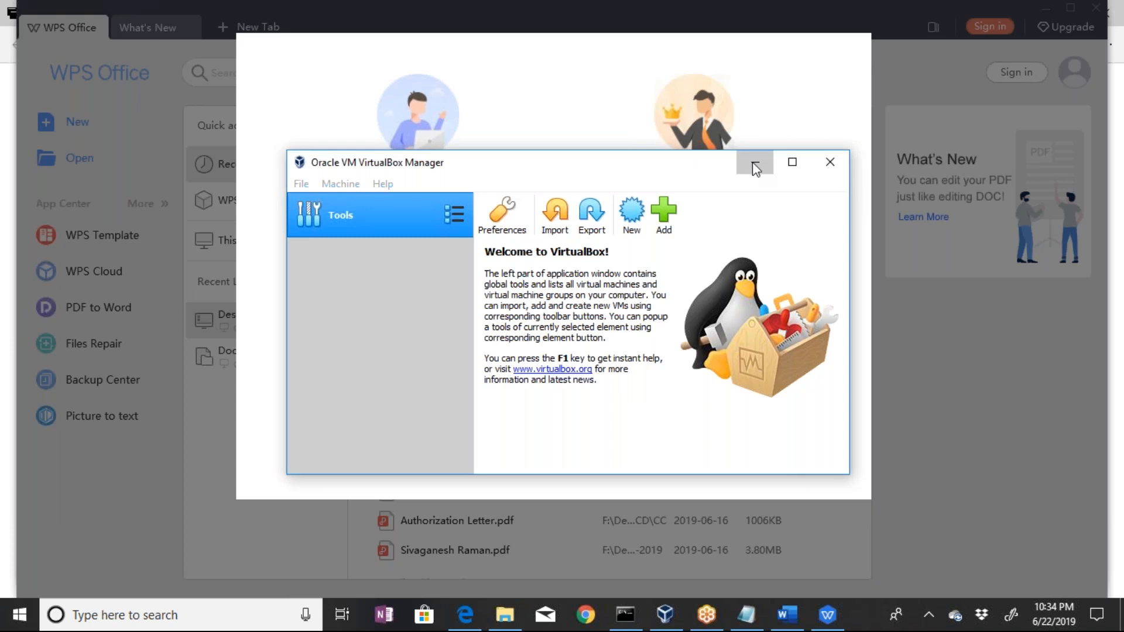
Minimize VirtualBox Manager, and close the Word requisition letter and the Notepad window
click(754, 166)
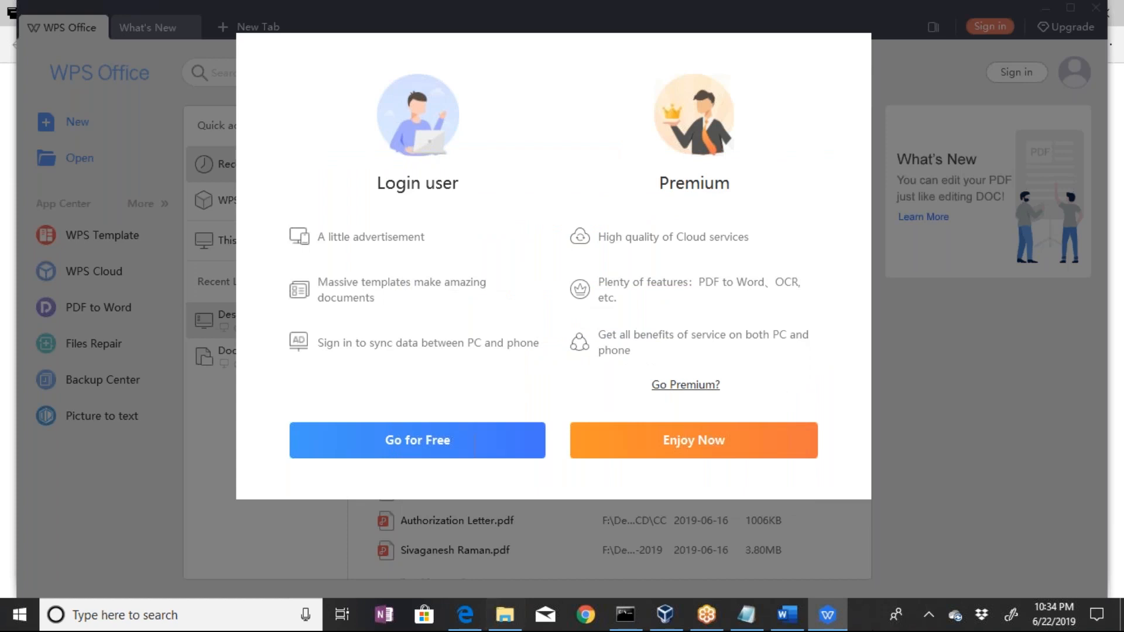
click(783, 613)
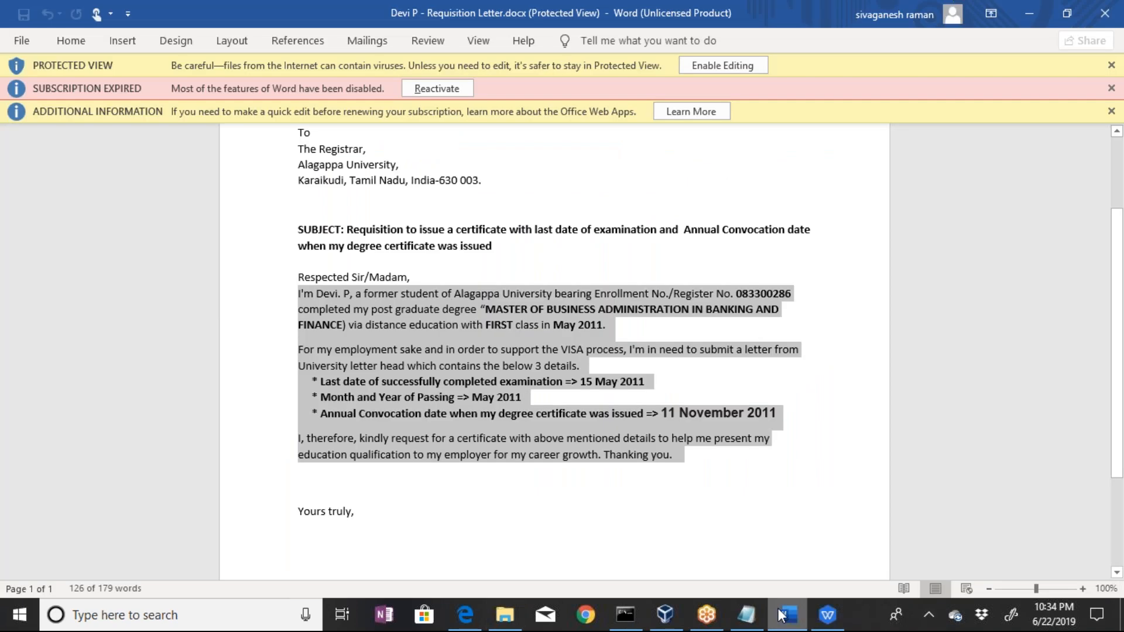
click(785, 613)
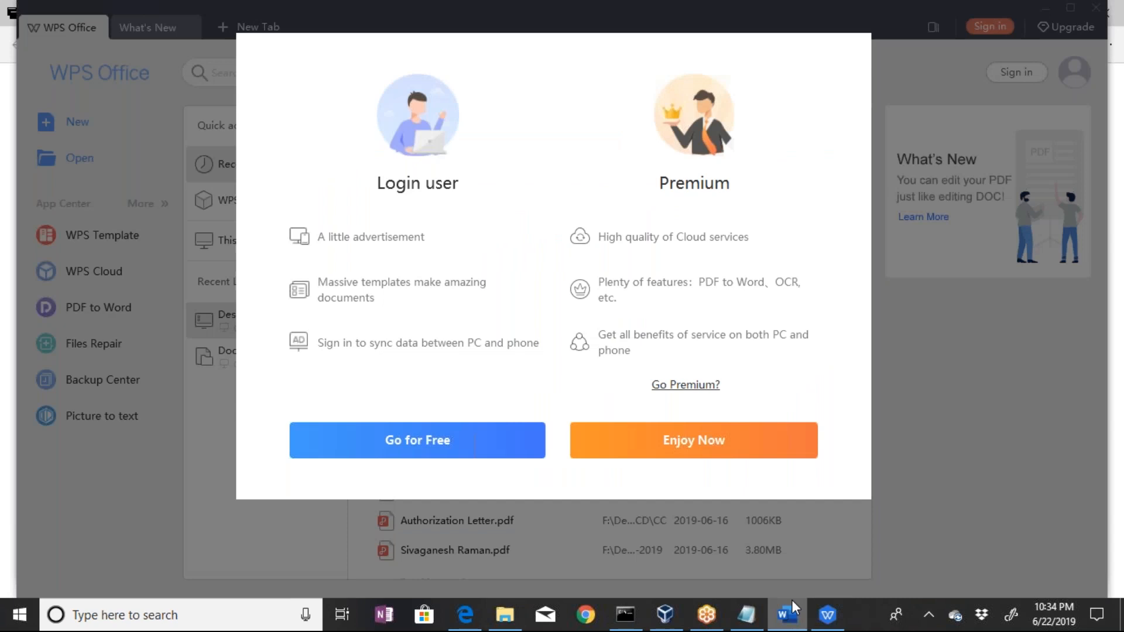
right_click(792, 599)
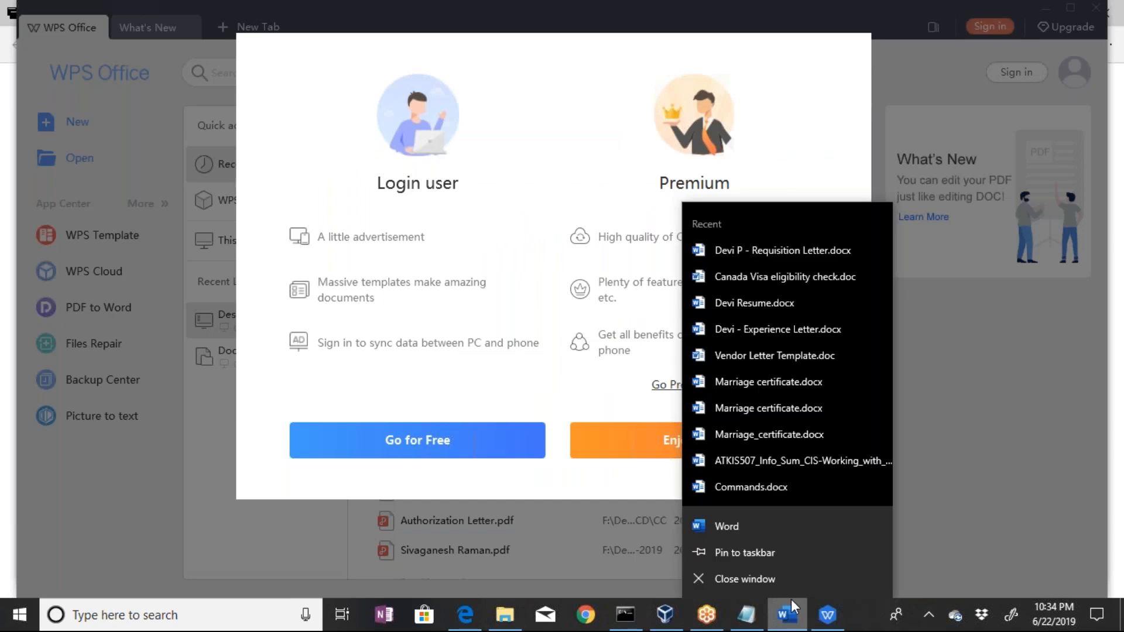
click(735, 580)
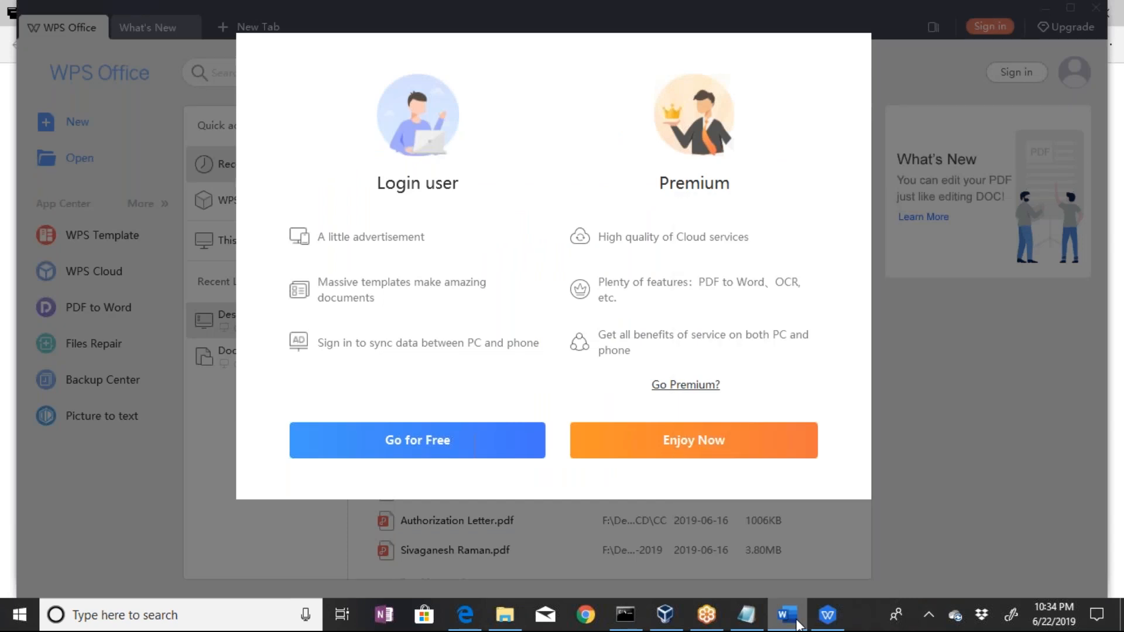
right_click(743, 604)
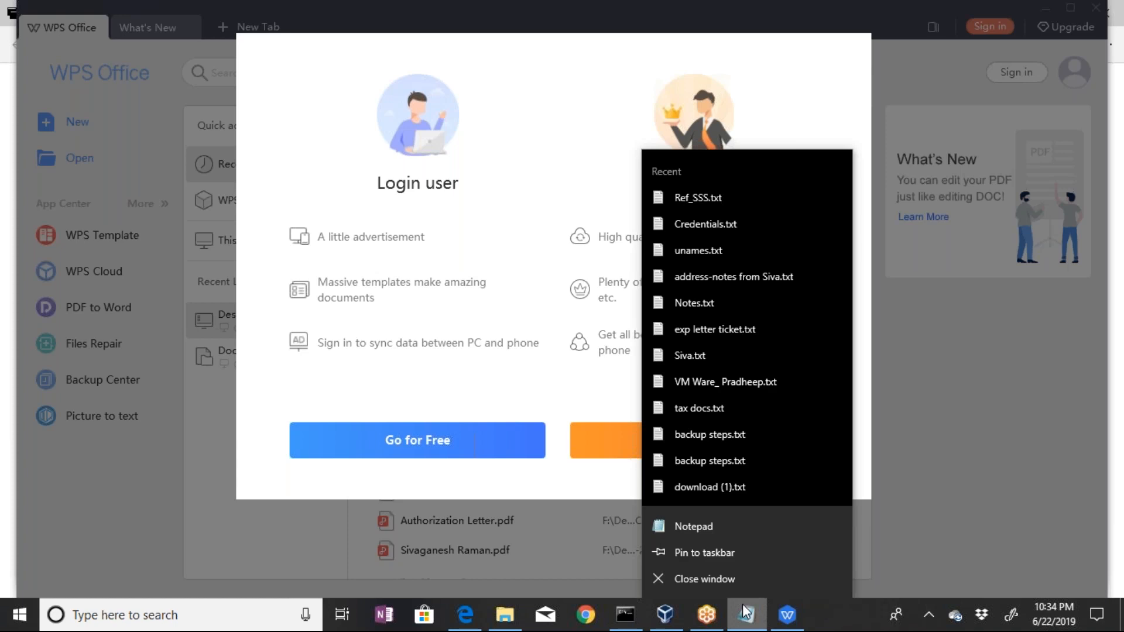
click(704, 579)
click(579, 309)
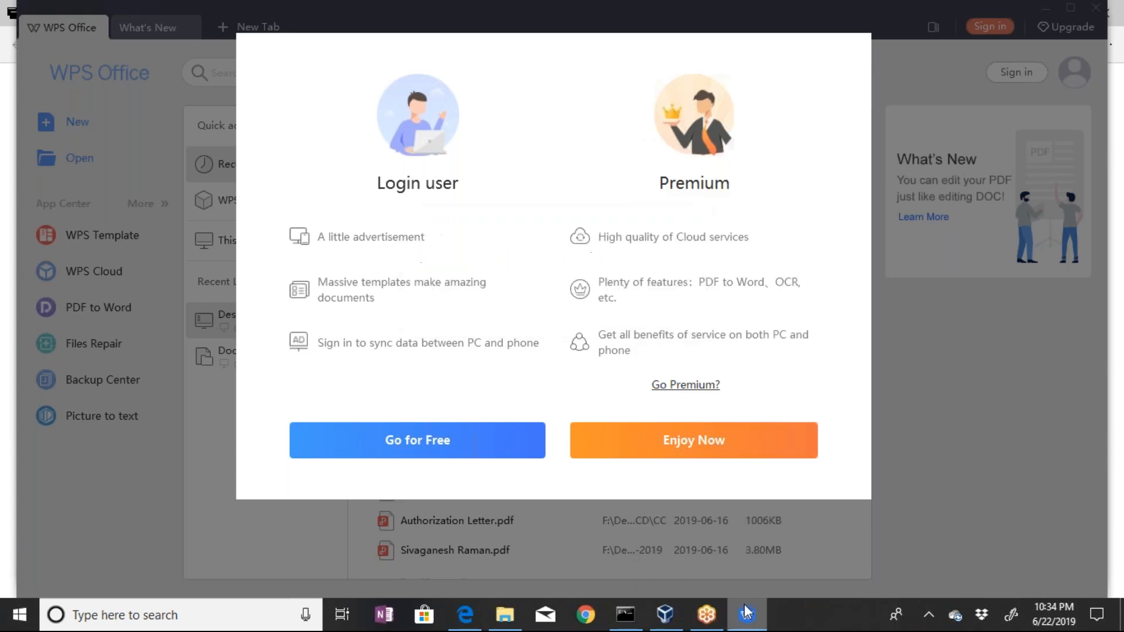
Try to close the WPS Office 2019 window, leaving VirtualBox Manager minimized
right_click(746, 612)
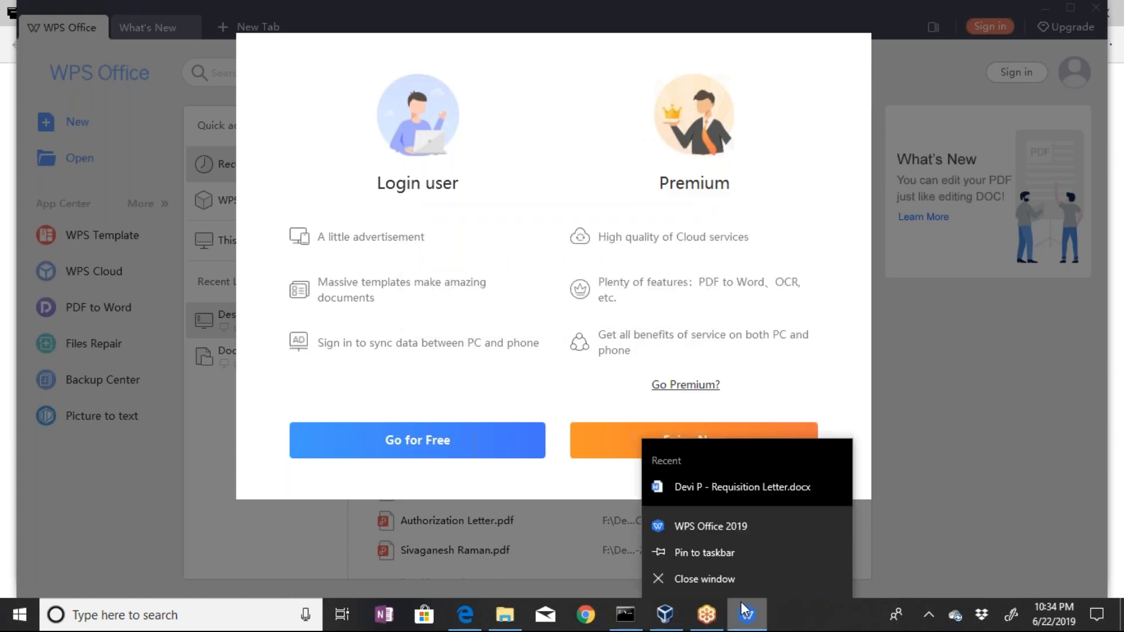
click(664, 616)
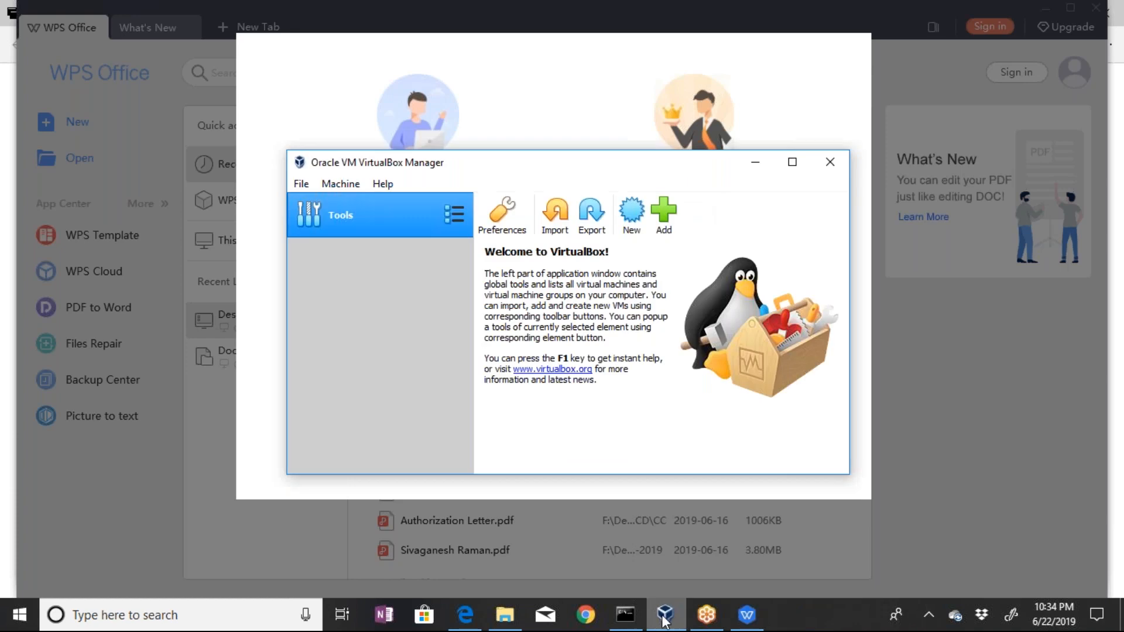
click(665, 616)
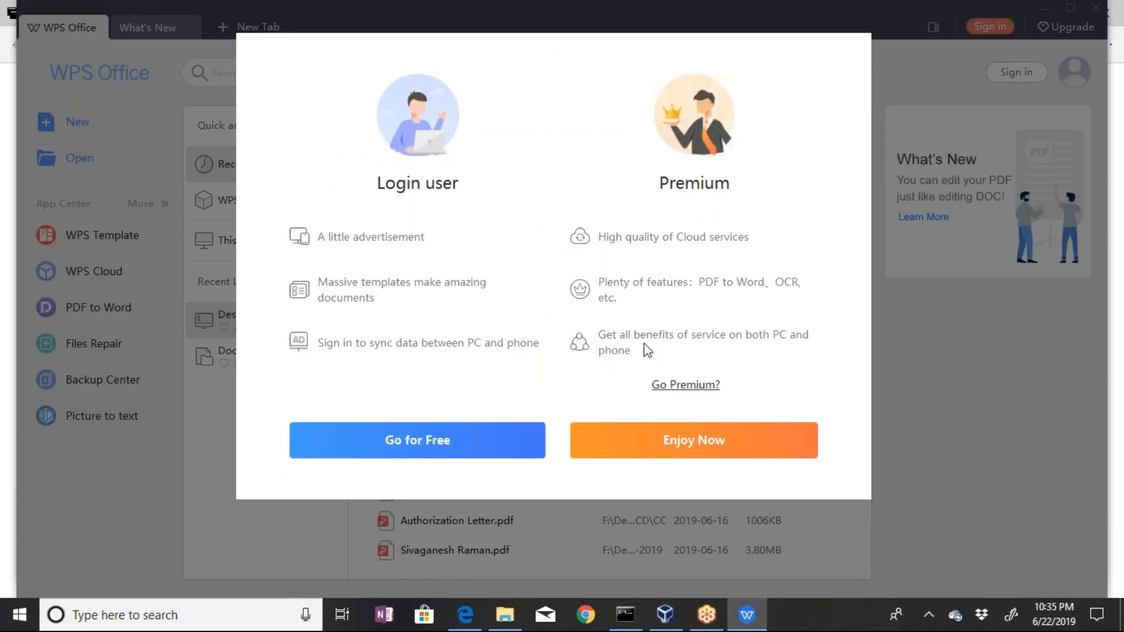
right_click(757, 600)
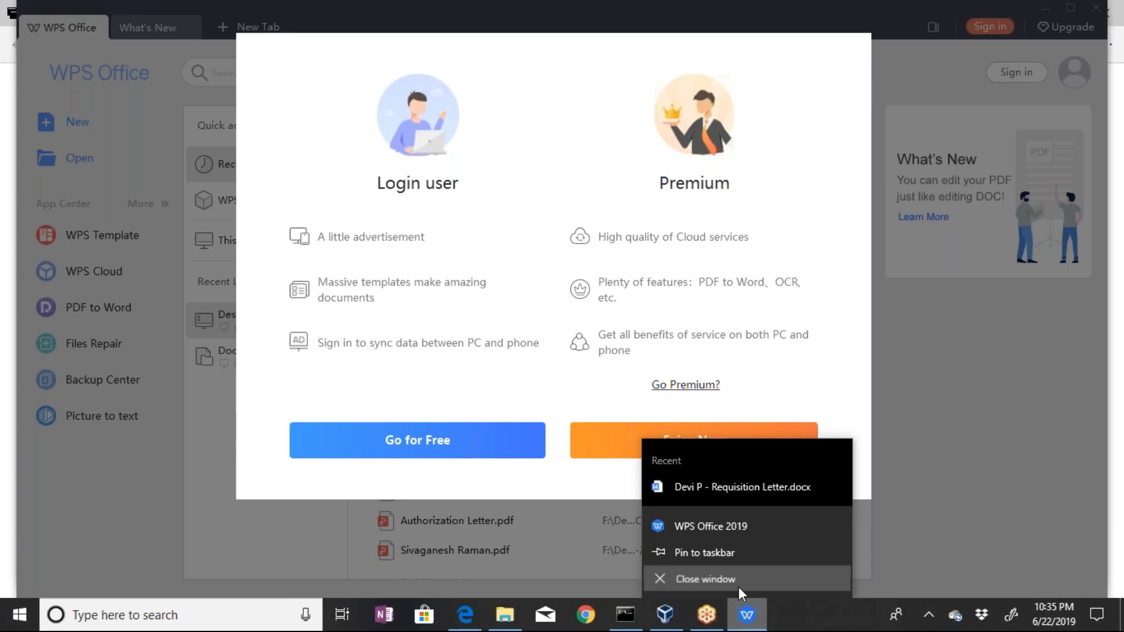
click(706, 579)
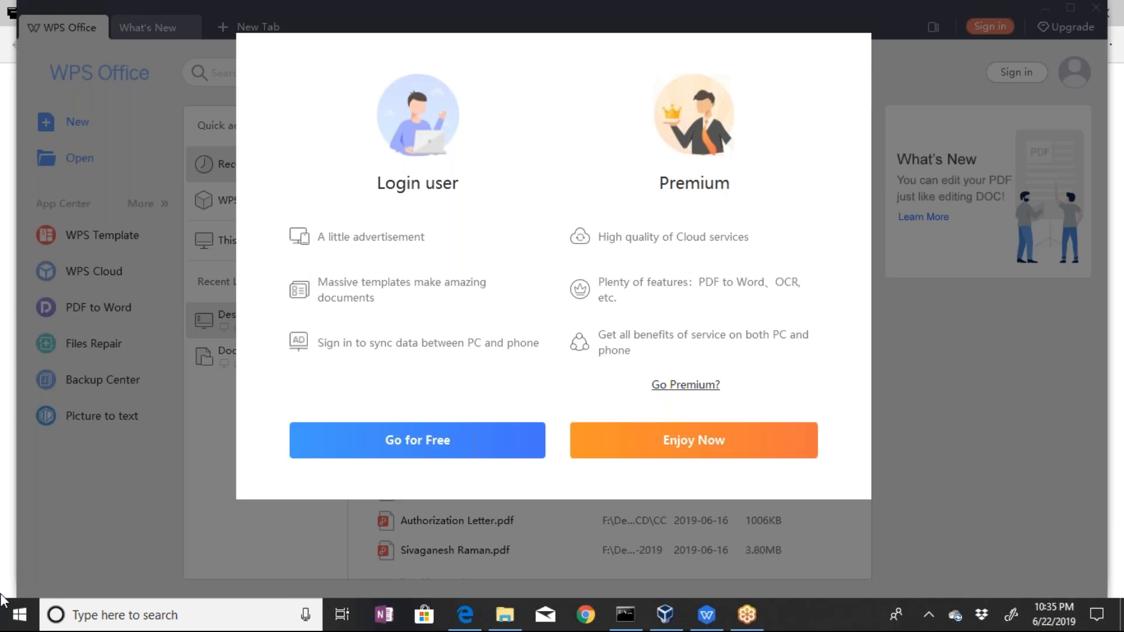
click(20, 615)
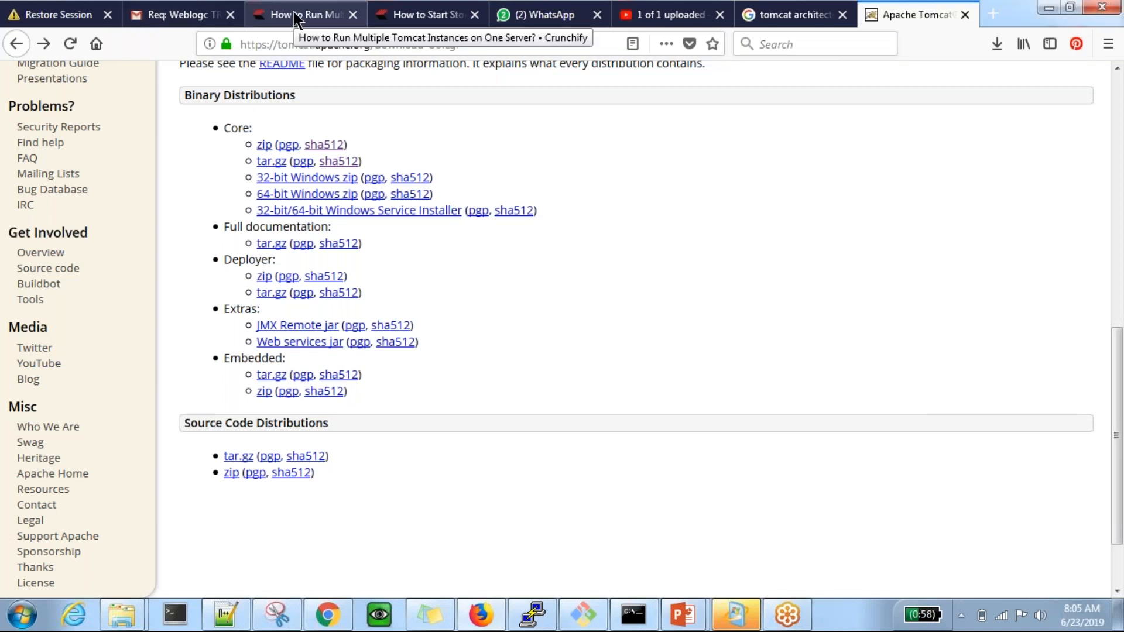
Review the Crunchify article on starting and stopping Apache Tomcat, including its process-kill steps, catalina commands and Windows Service benefits
click(391, 17)
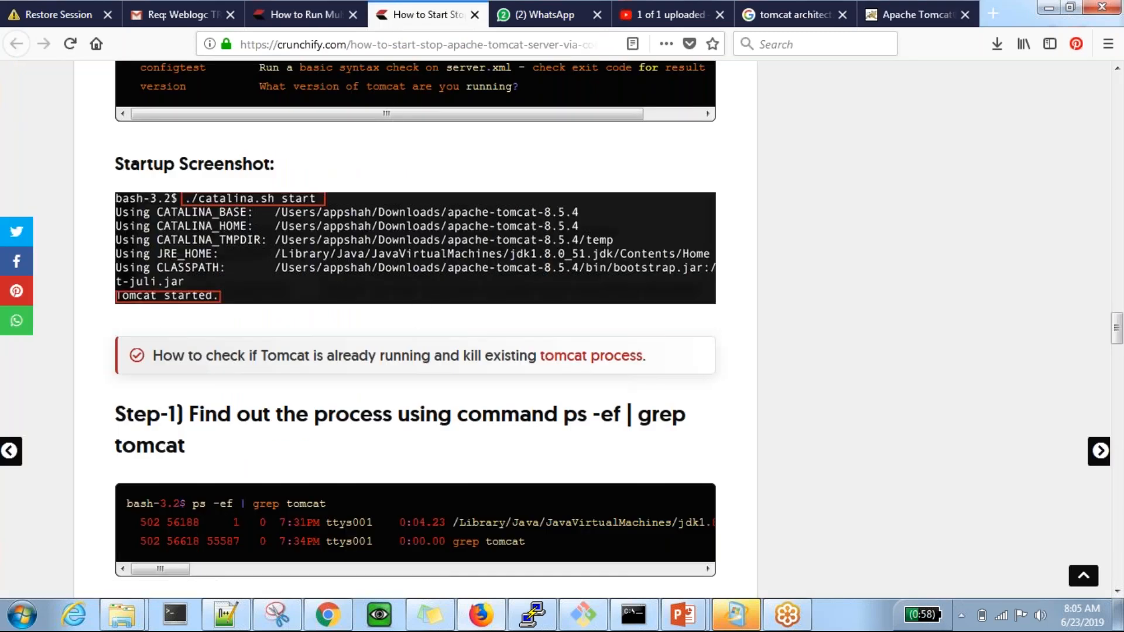
scroll(415, 328, down, 3)
scroll(416, 328, down, 8)
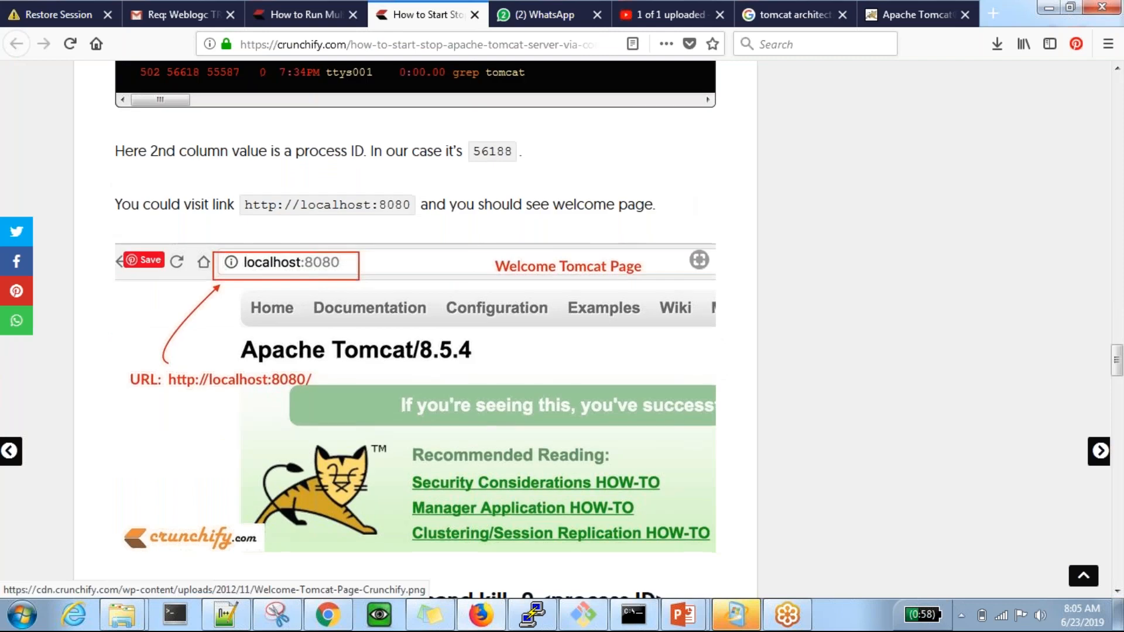
scroll(416, 328, down, 5)
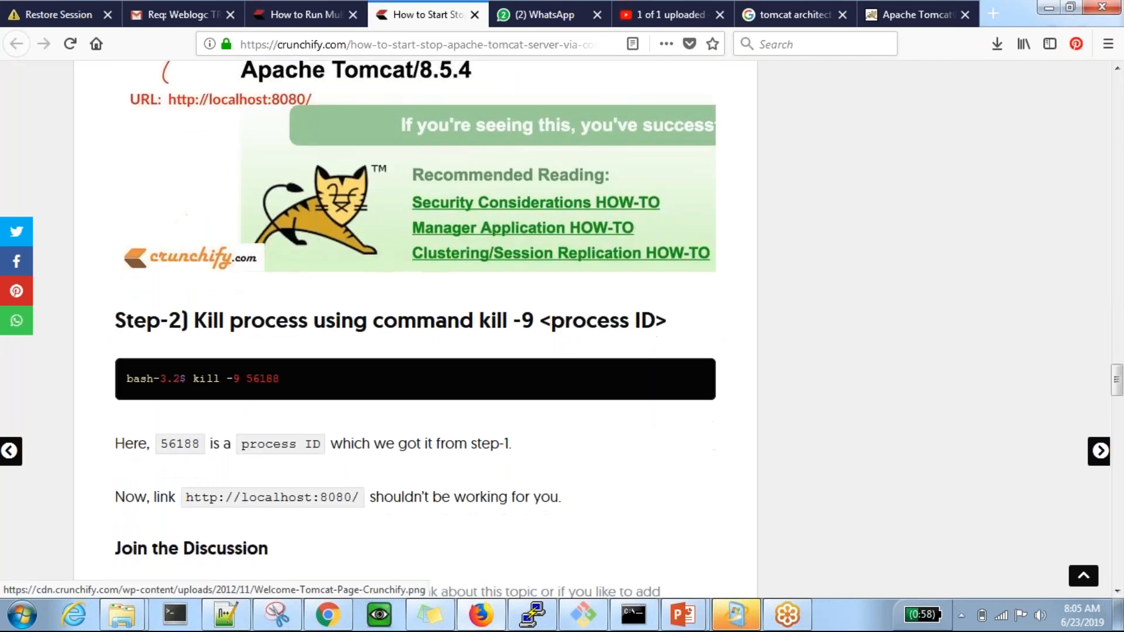
scroll(416, 328, down, 3)
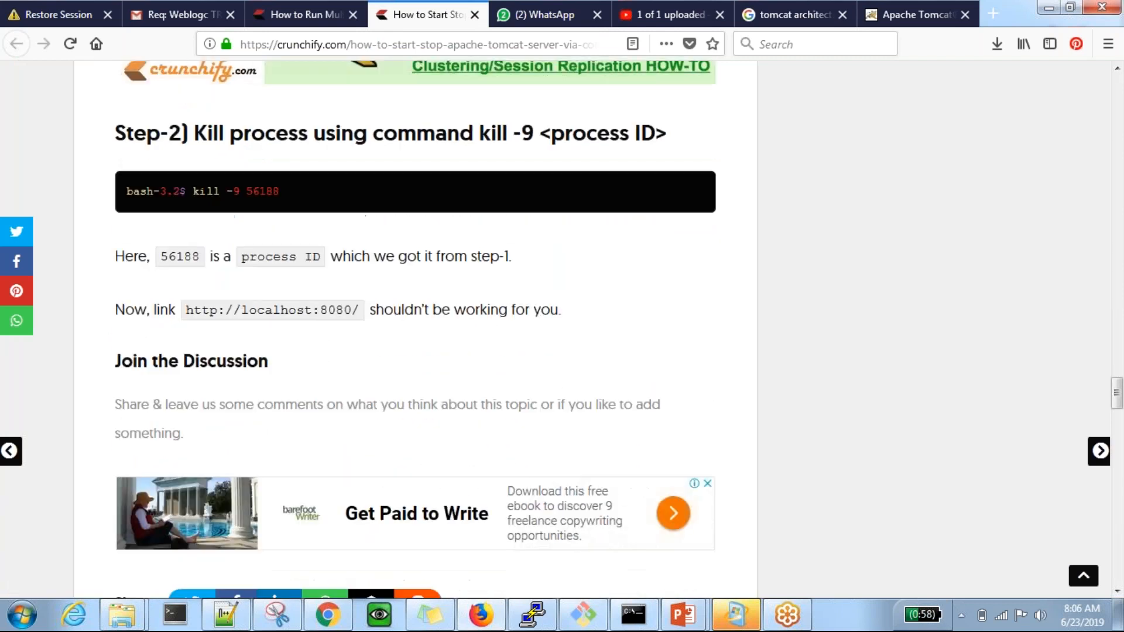
scroll(416, 317, down, 10)
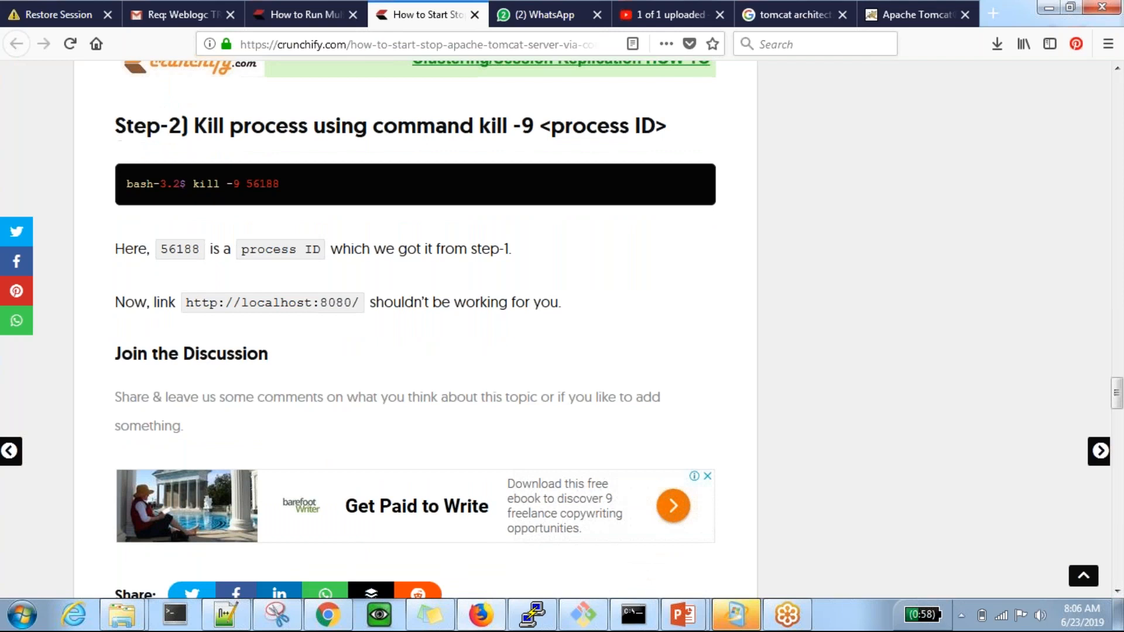
scroll(416, 317, up, 18)
scroll(417, 317, up, 12)
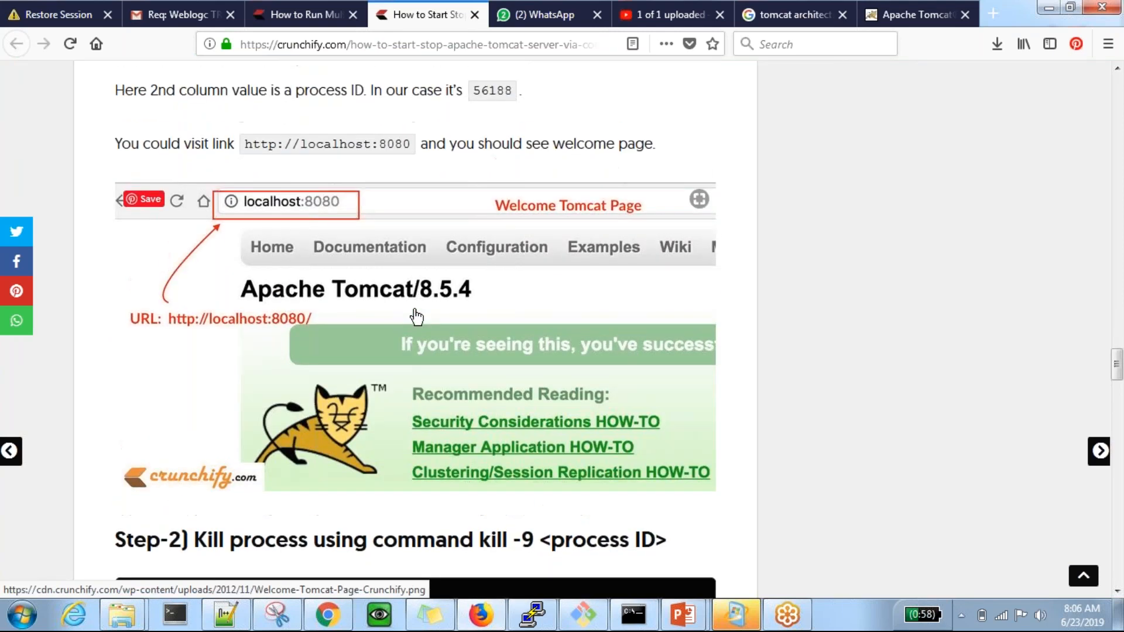
scroll(417, 316, up, 20)
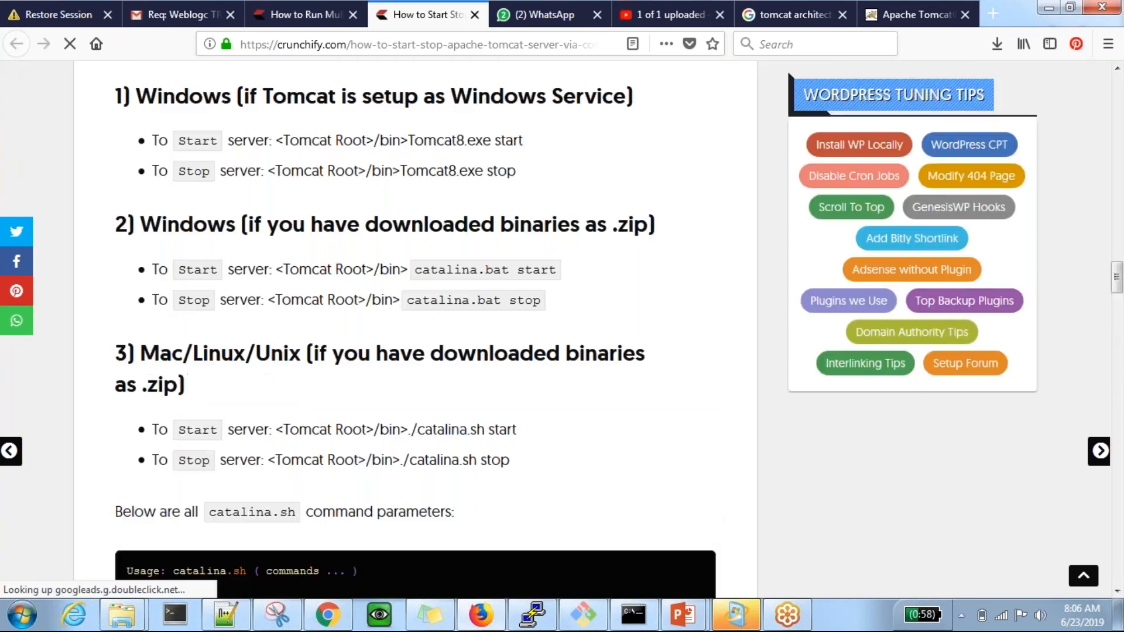
scroll(416, 316, up, 20)
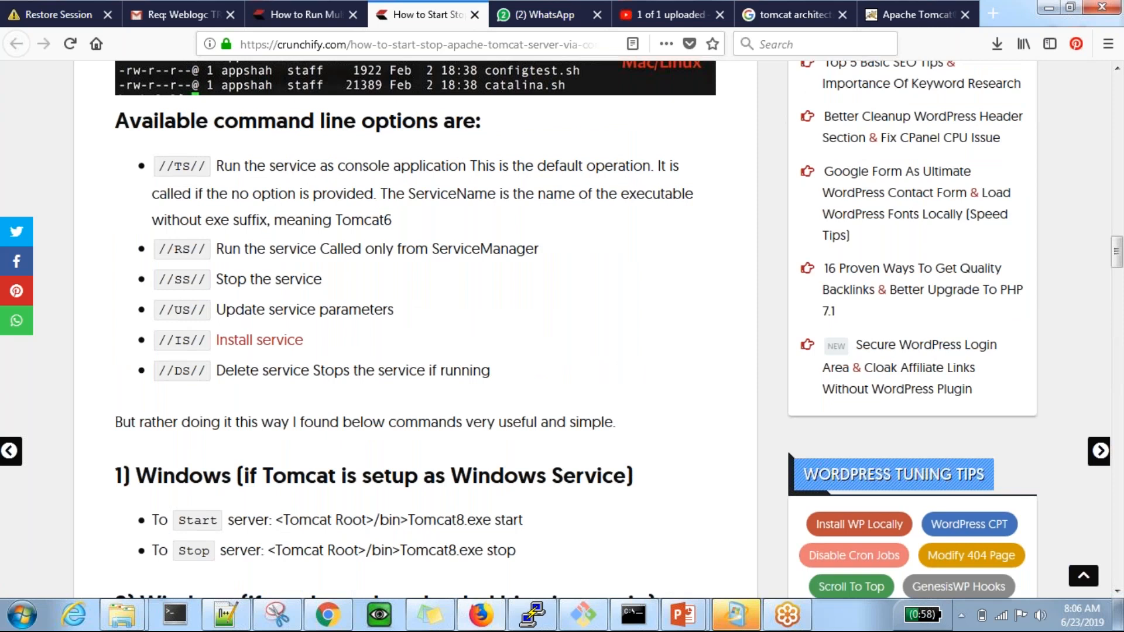
scroll(416, 317, up, 3)
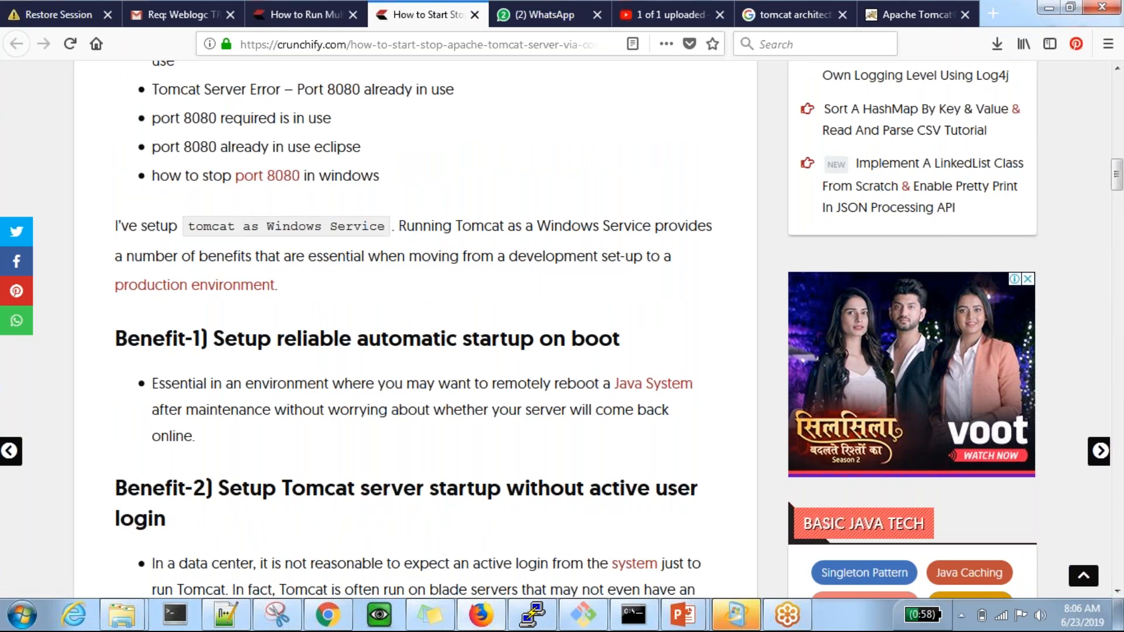
scroll(416, 317, up, 15)
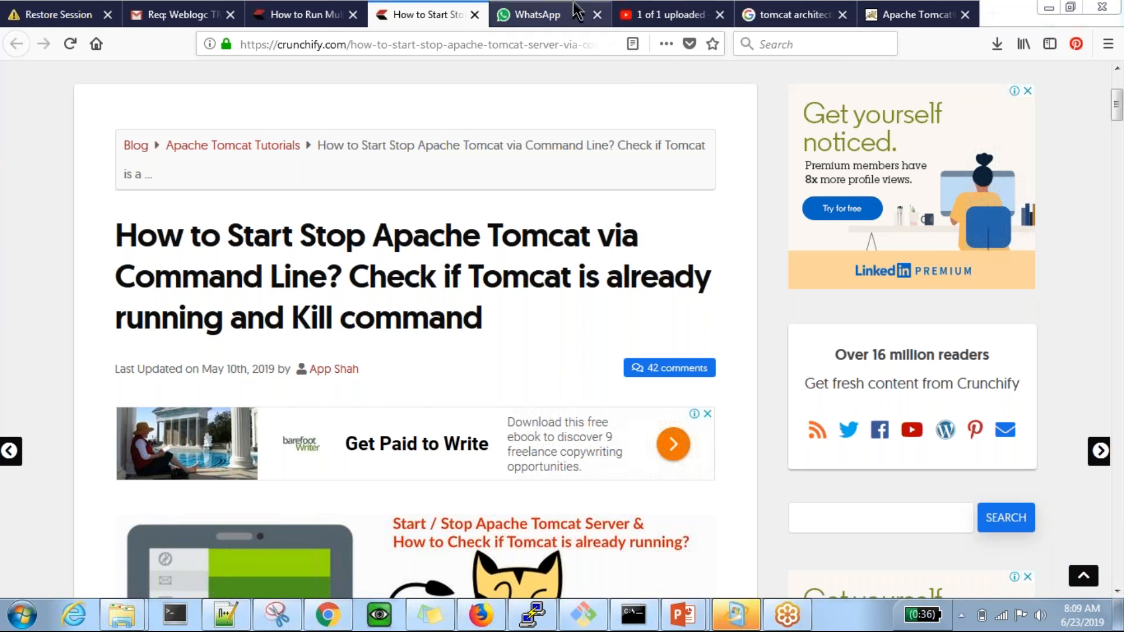
Close the browser tabs for the Tomcat architecture images, Restore Session, Gmail and both Crunchify articles, keeping WhatsApp, YouTube and Apache Tomcat open
click(553, 16)
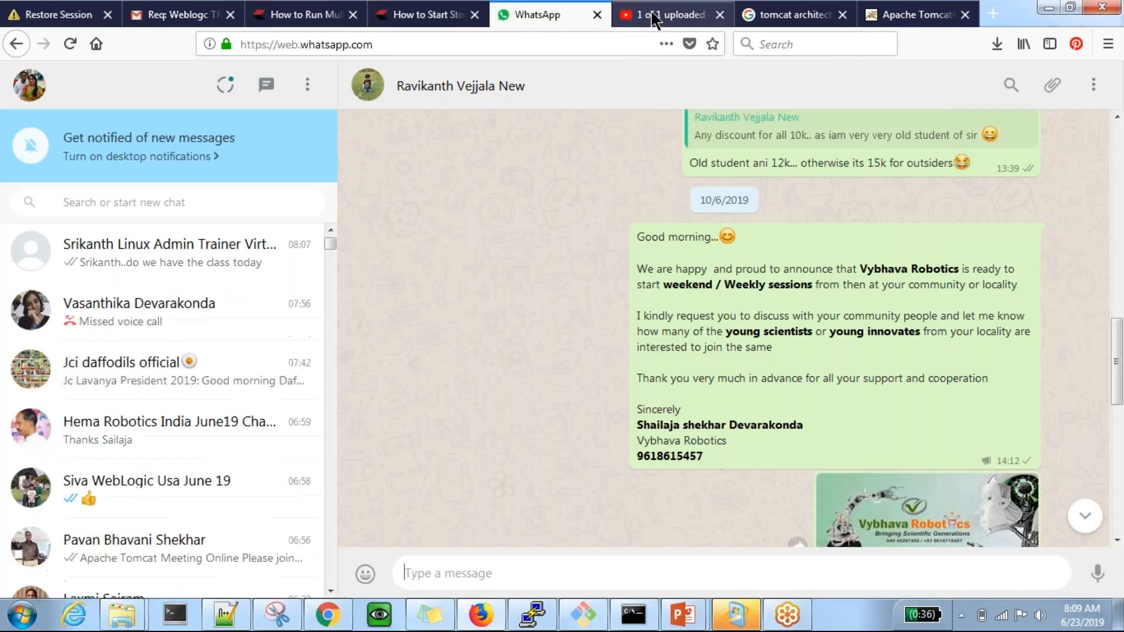
click(655, 19)
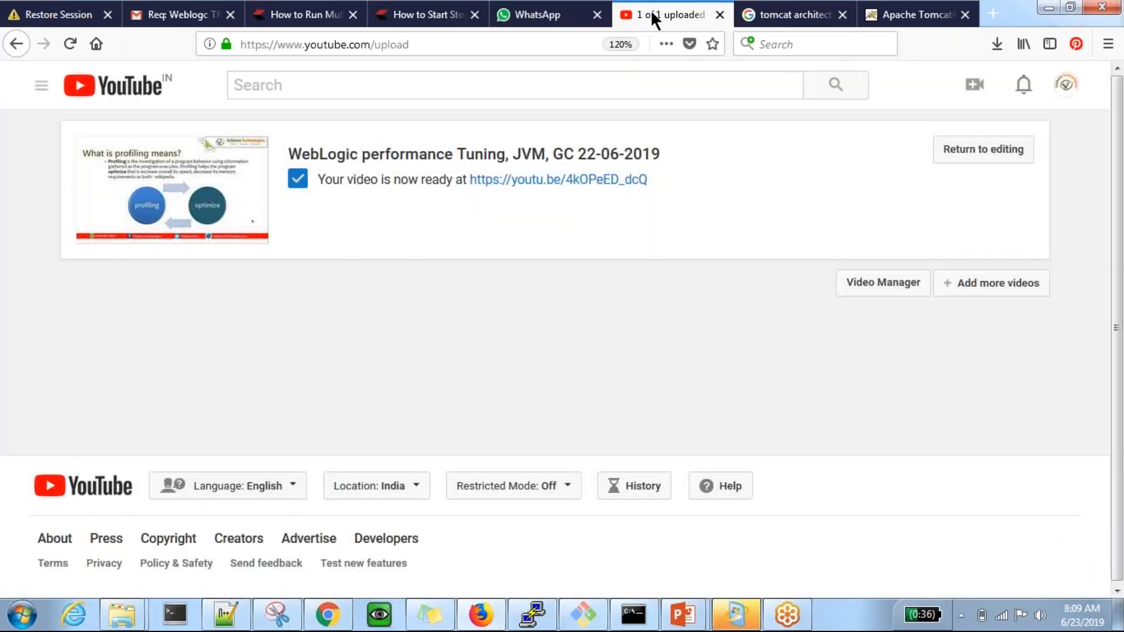
click(779, 17)
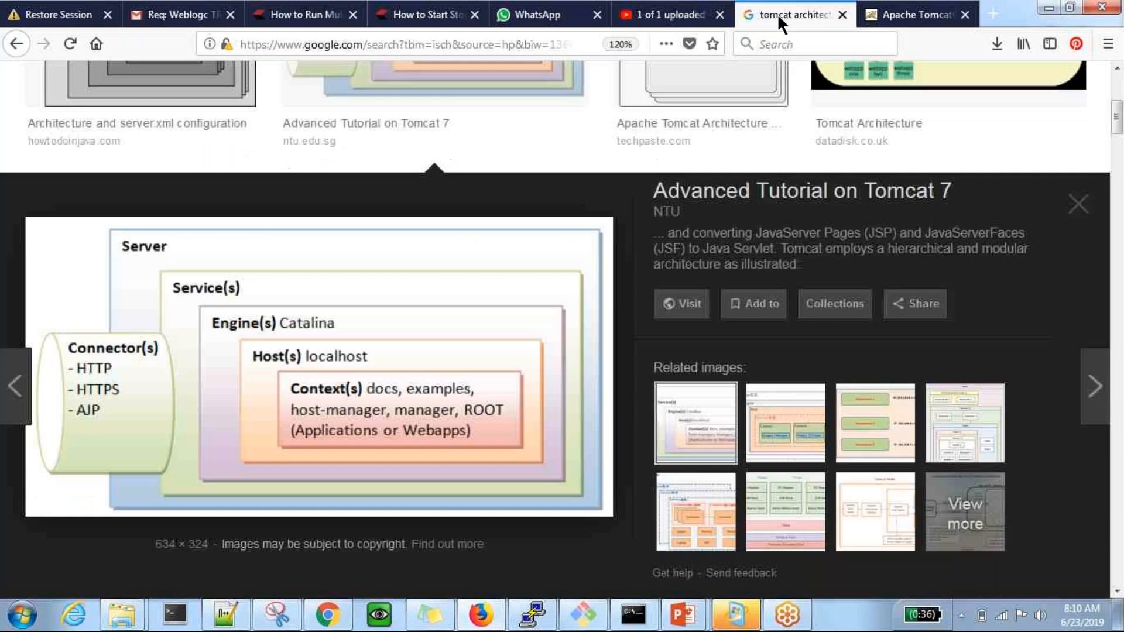
click(843, 10)
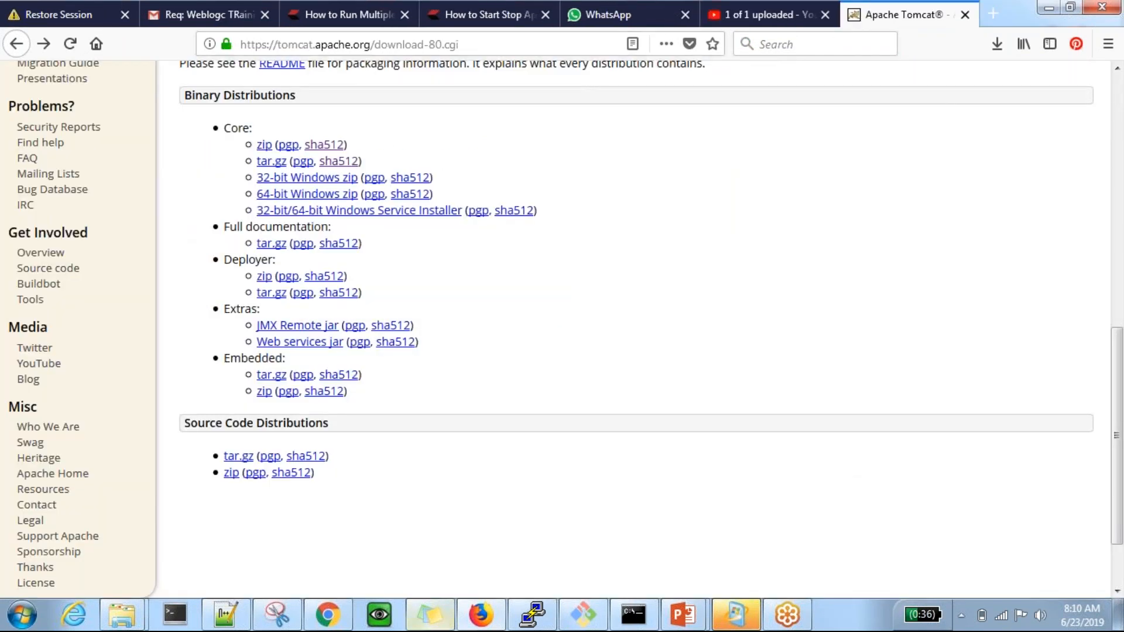
click(126, 16)
click(126, 14)
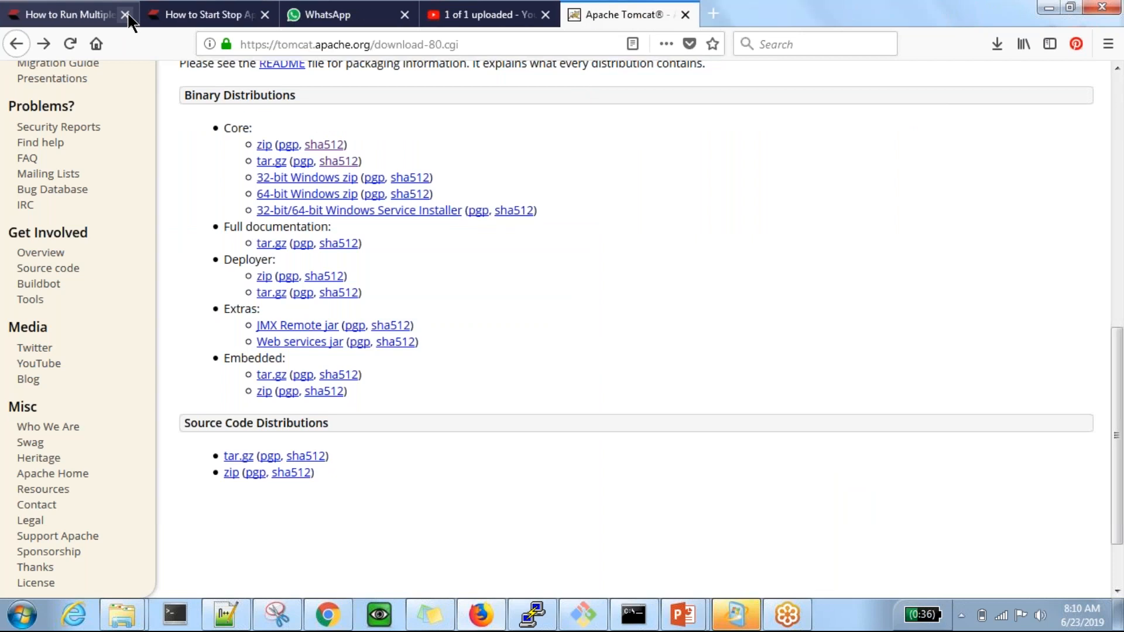
click(126, 15)
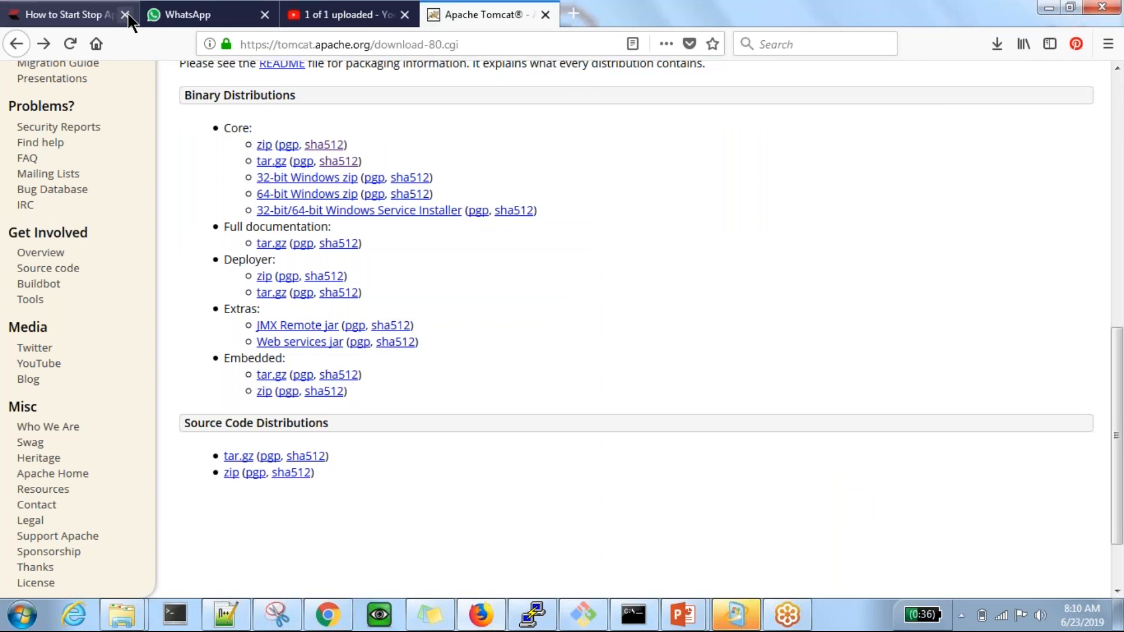
click(125, 14)
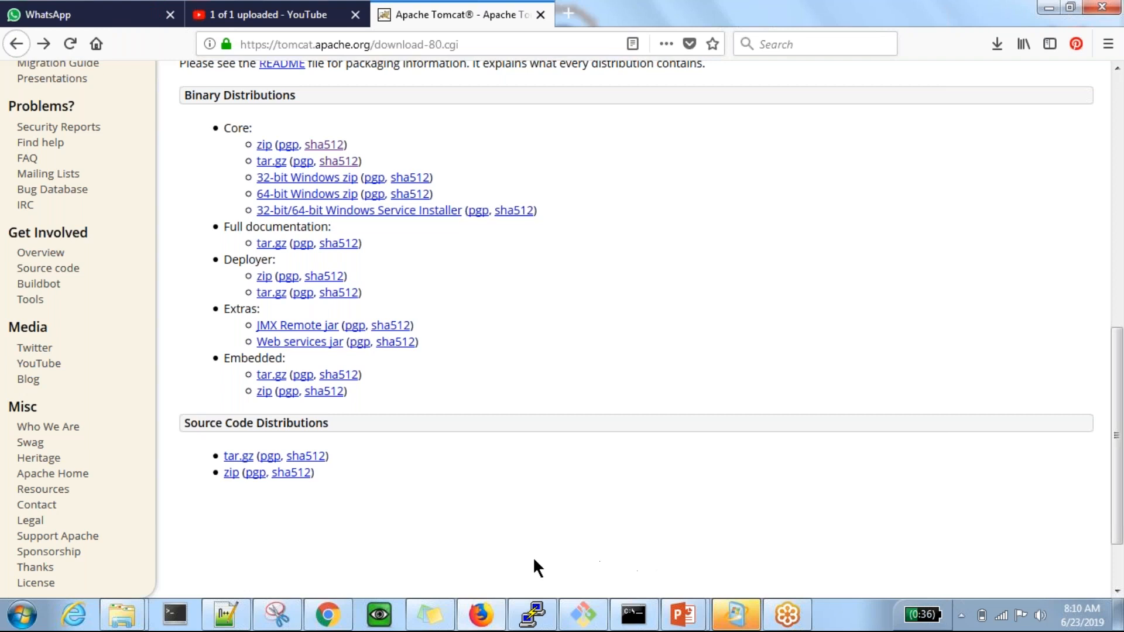
click(683, 622)
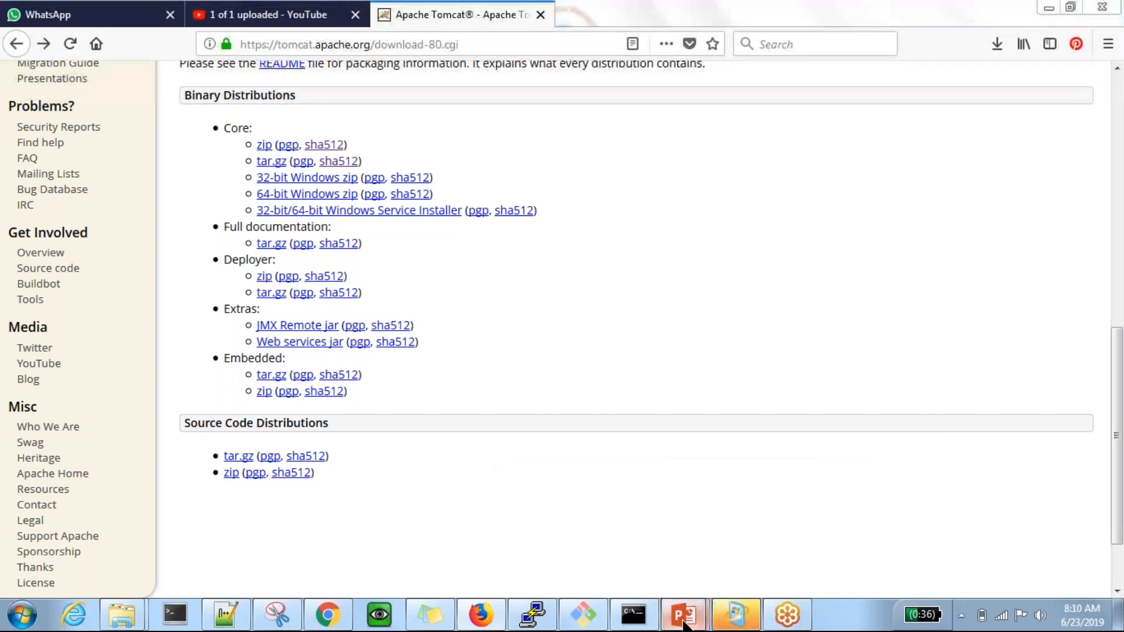
click(782, 535)
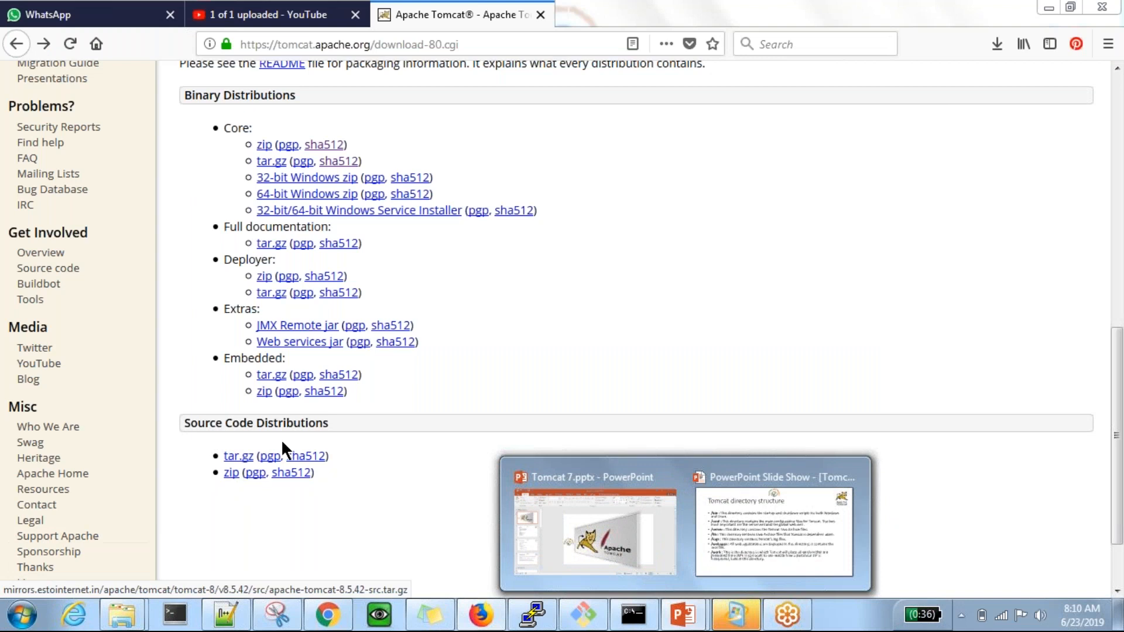
Switch to the Command Prompt, clear its output and change to the D:\workvm directory
mouse_move(637, 579)
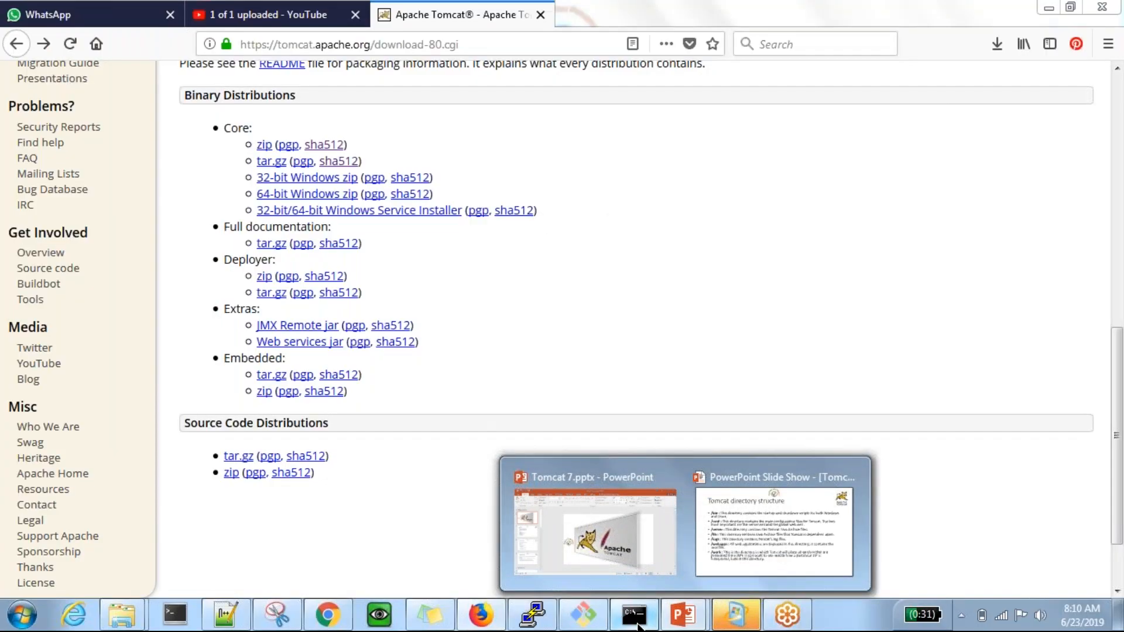
click(635, 620)
text(cls)
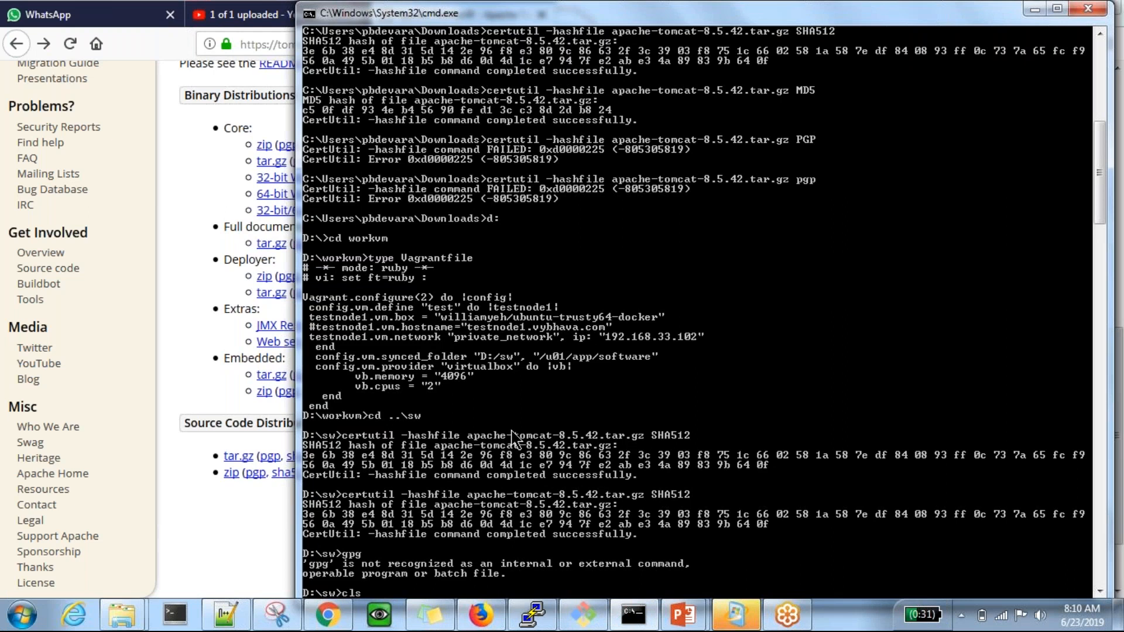
key(Return)
text(cd )
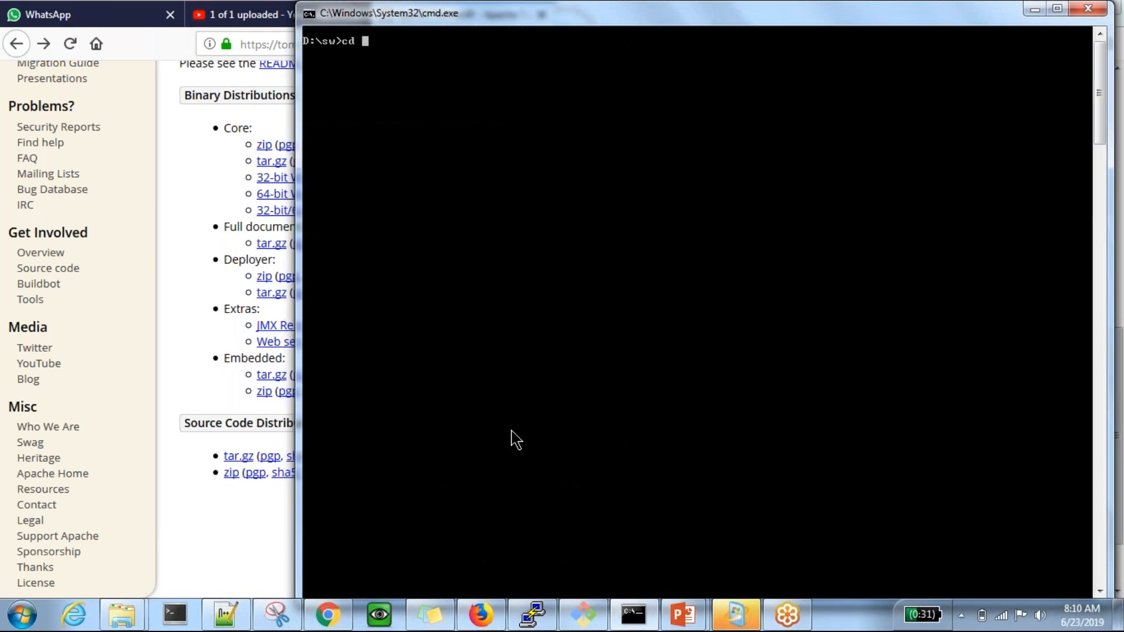
text(..\workvm)
key(Return)
Check the state of the Vagrant machine with vagrant status
text(vagr)
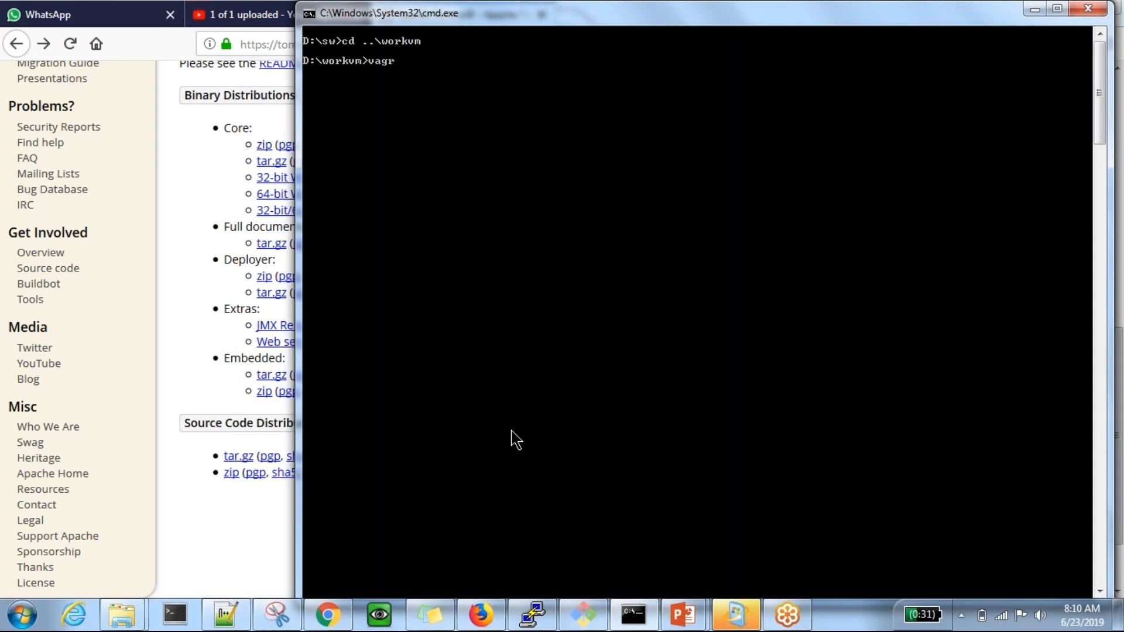
text(ant status)
key(Return)
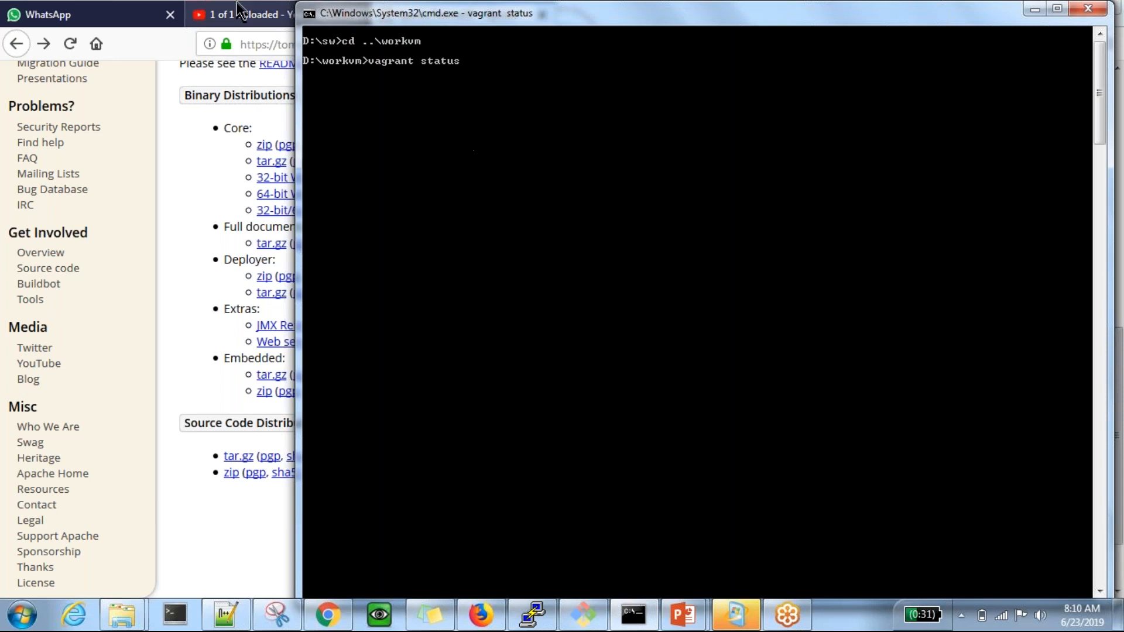
Switch to Chrome and select DockerKubernetes.PNG and OracleDBA_vt.PNG from the VT folder for a photo post on the Middleware Admin Facebook page
click(338, 616)
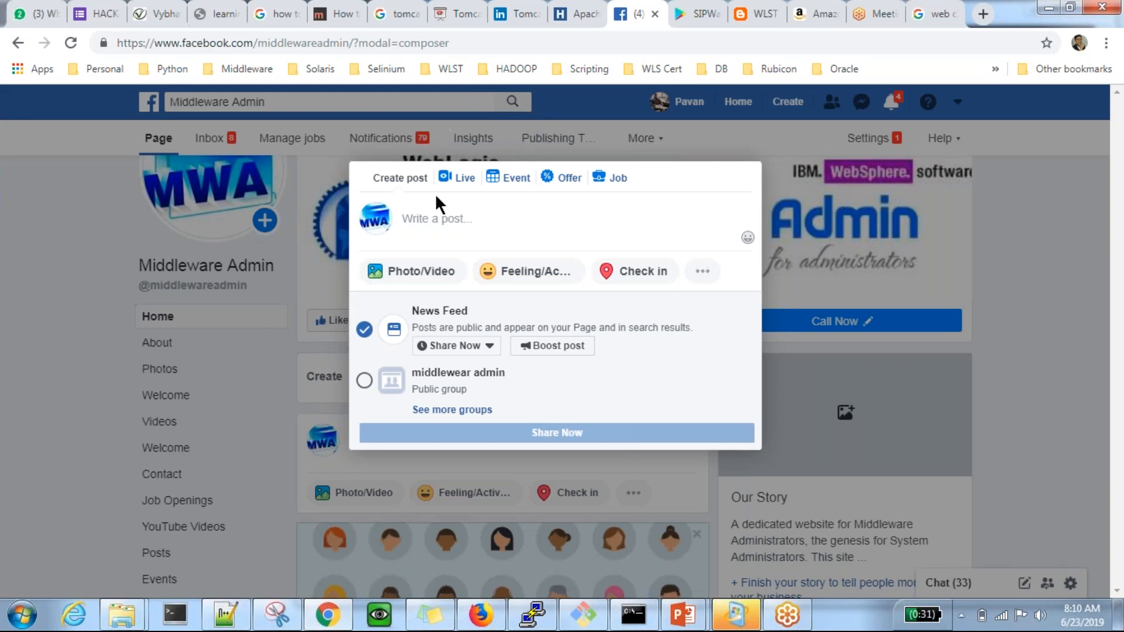
click(408, 271)
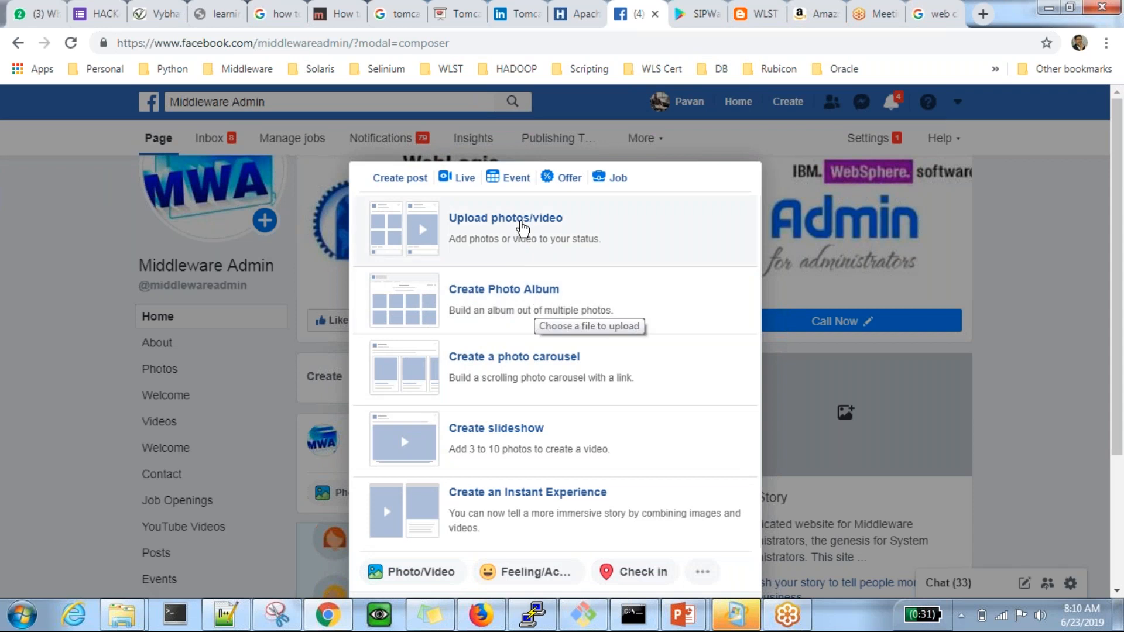
click(522, 229)
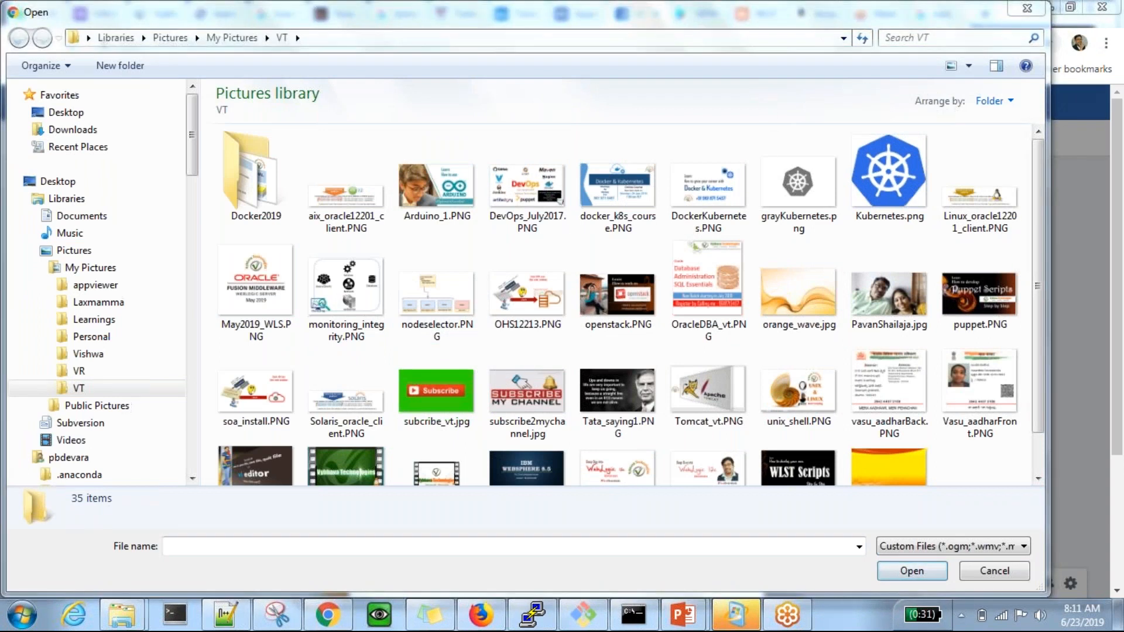
click(697, 192)
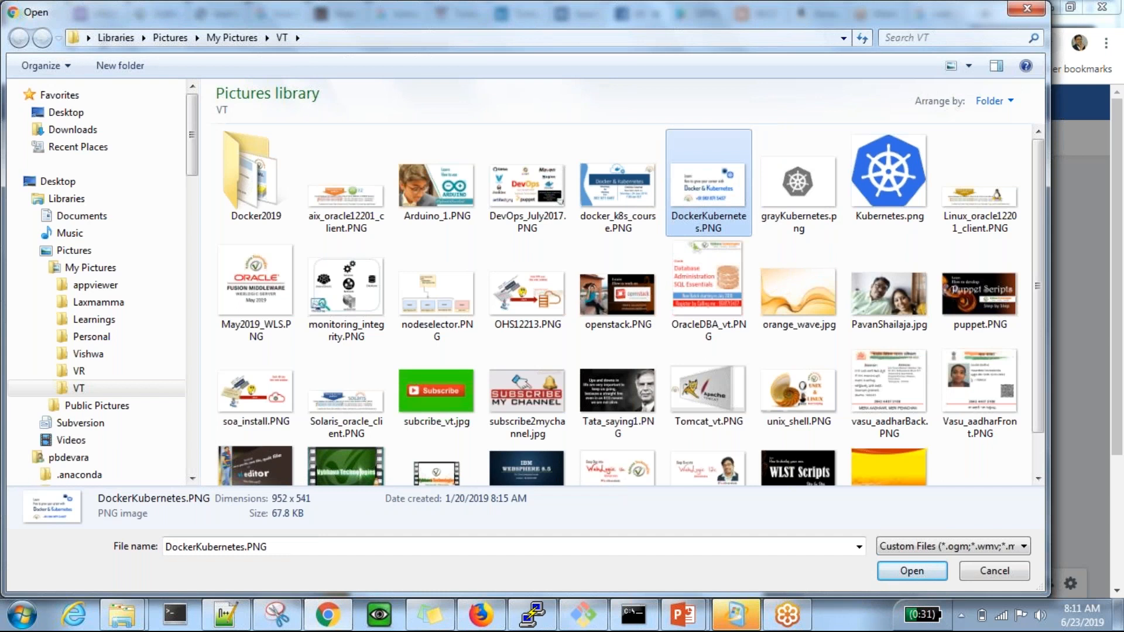
ctrl+click(686, 281)
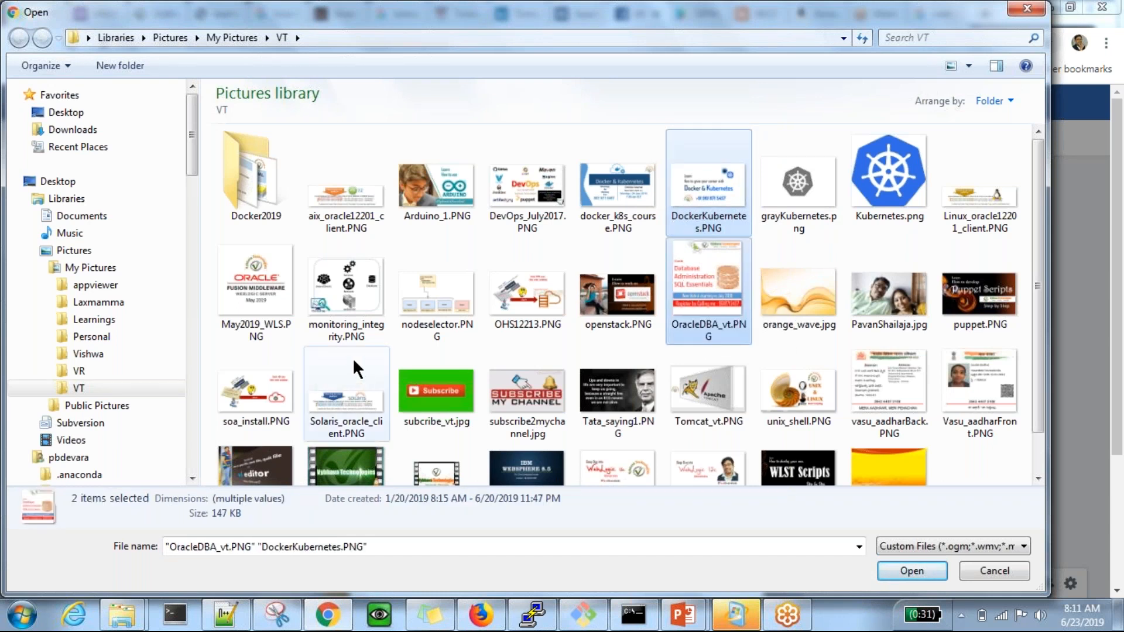
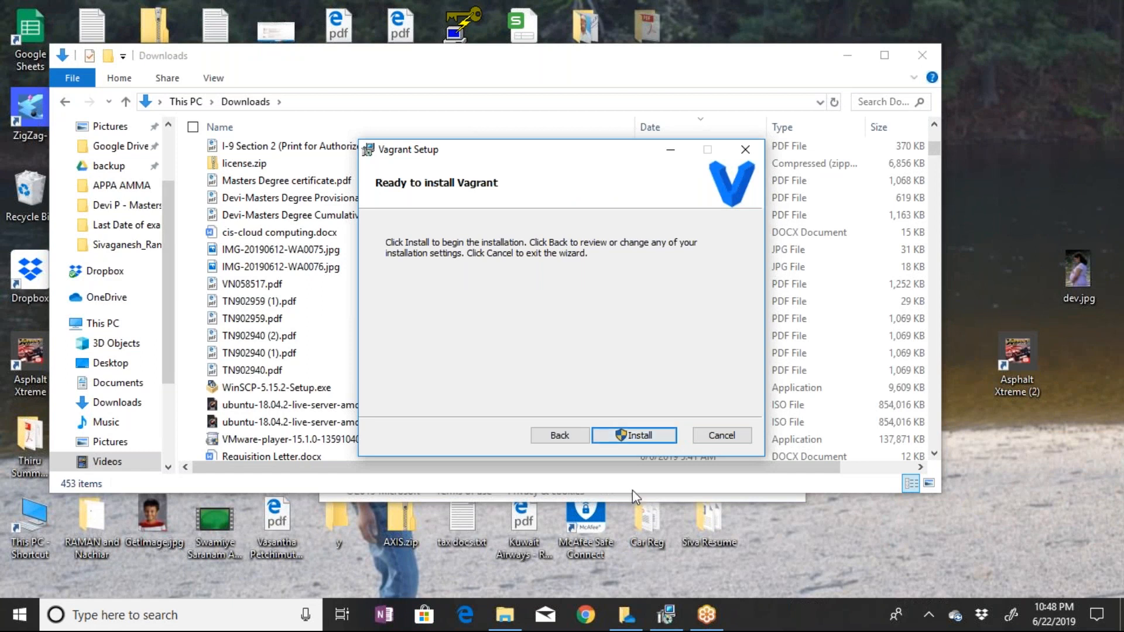
Start the Vagrant installation and open google.com in Chrome
click(638, 433)
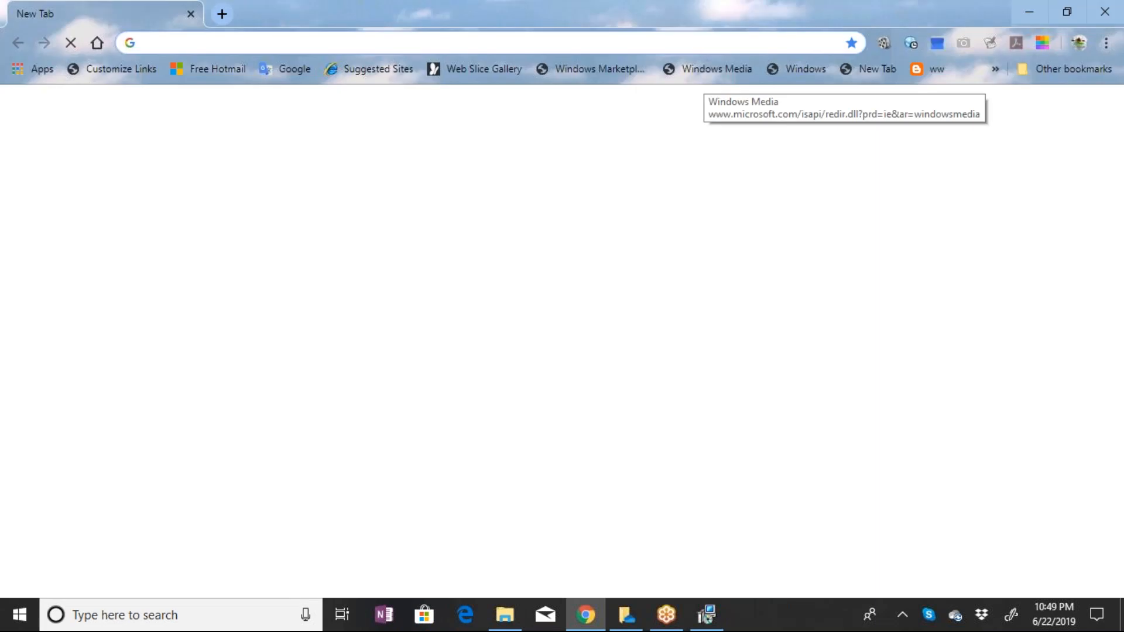
click(294, 43)
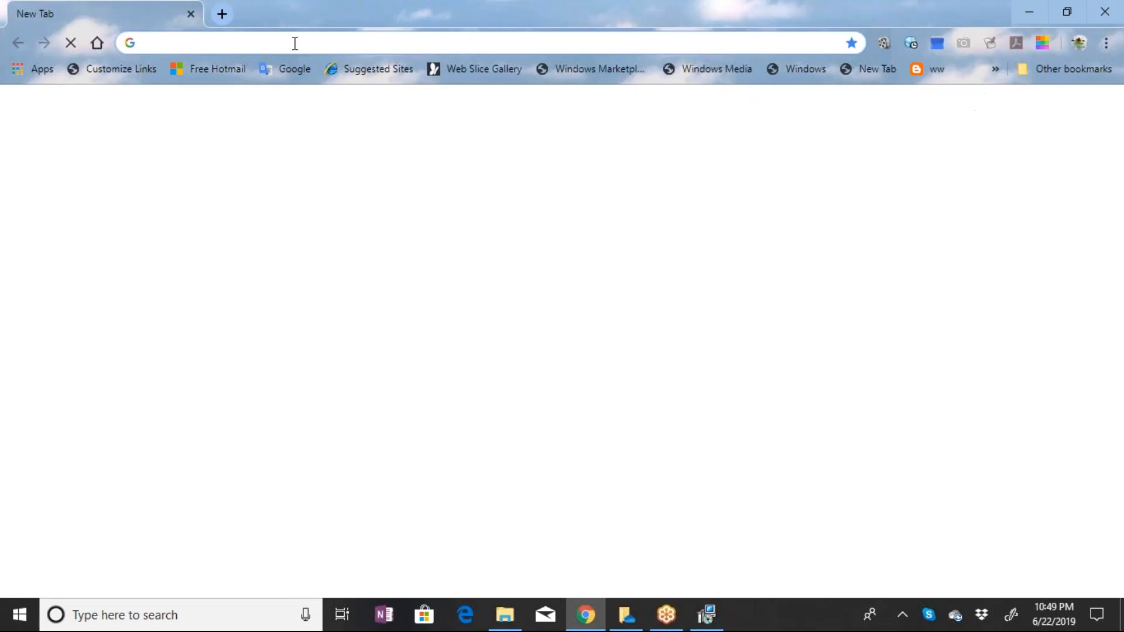
text(g)
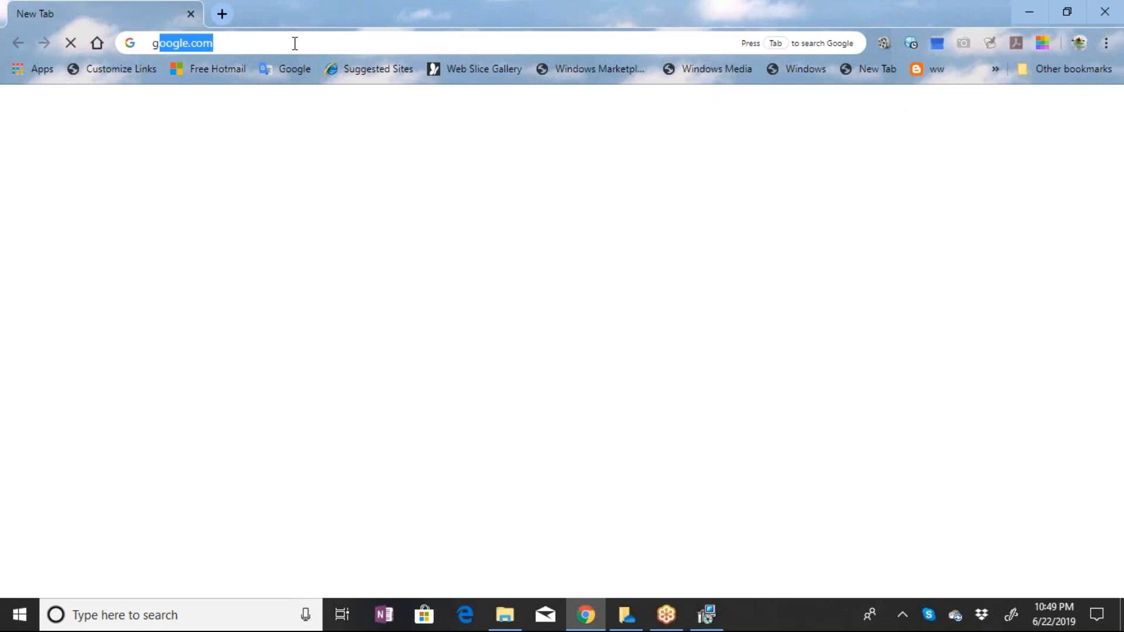
text(o)
key(Return)
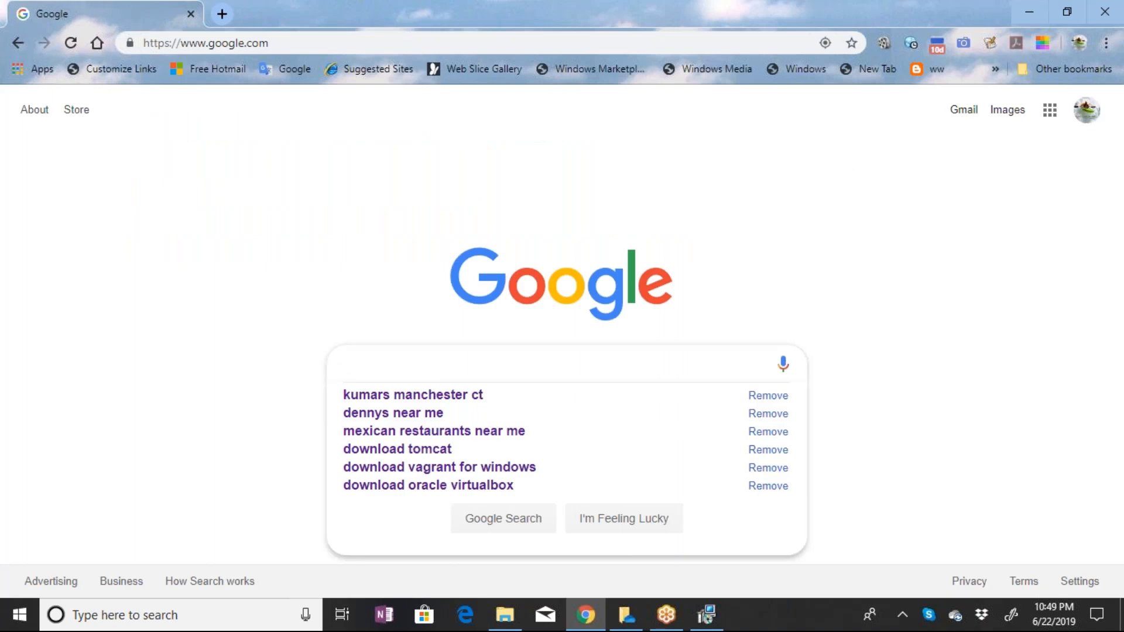
Search Google for "Download JDK" and open Oracle's Java SE Downloads result in a new tab
text(Download JDK)
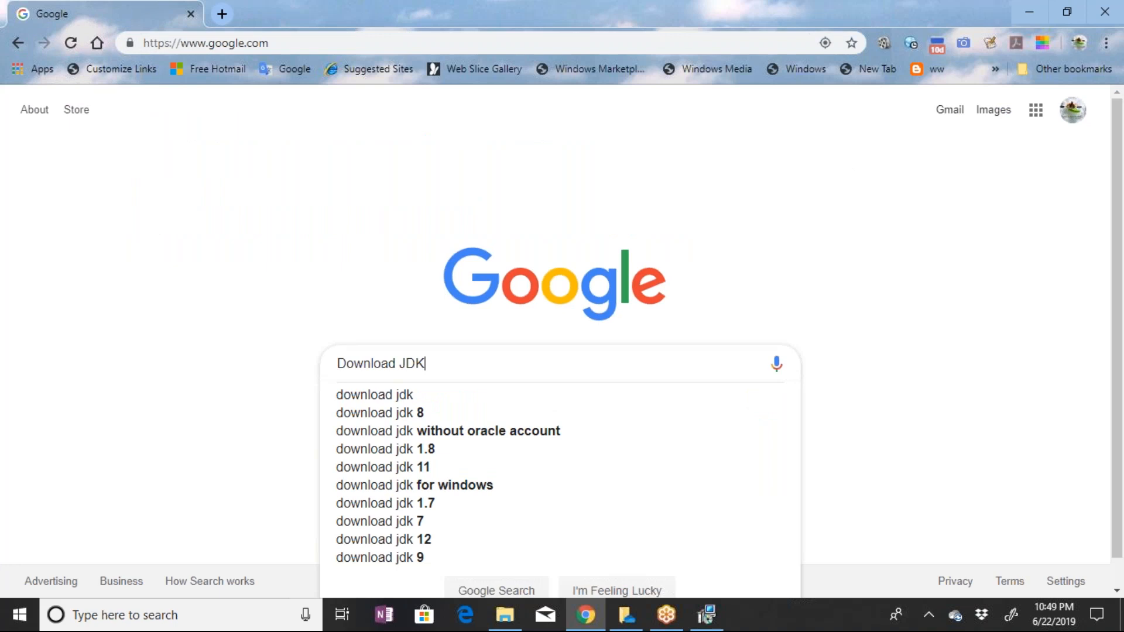
key(Return)
scroll(338, 411, down, 5)
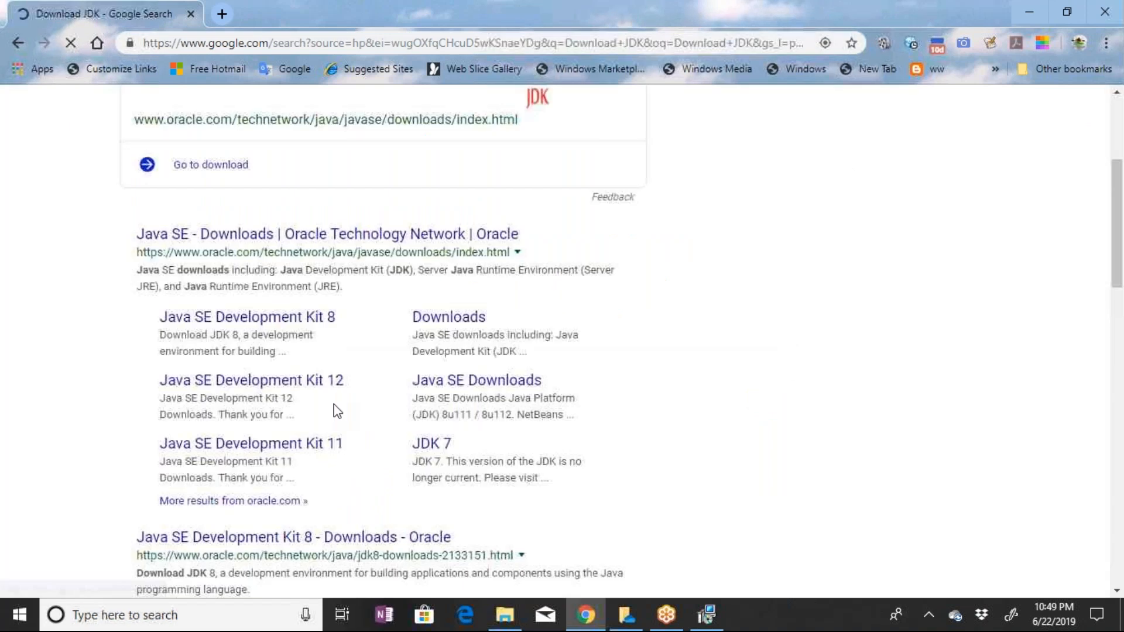
ctrl+click(307, 235)
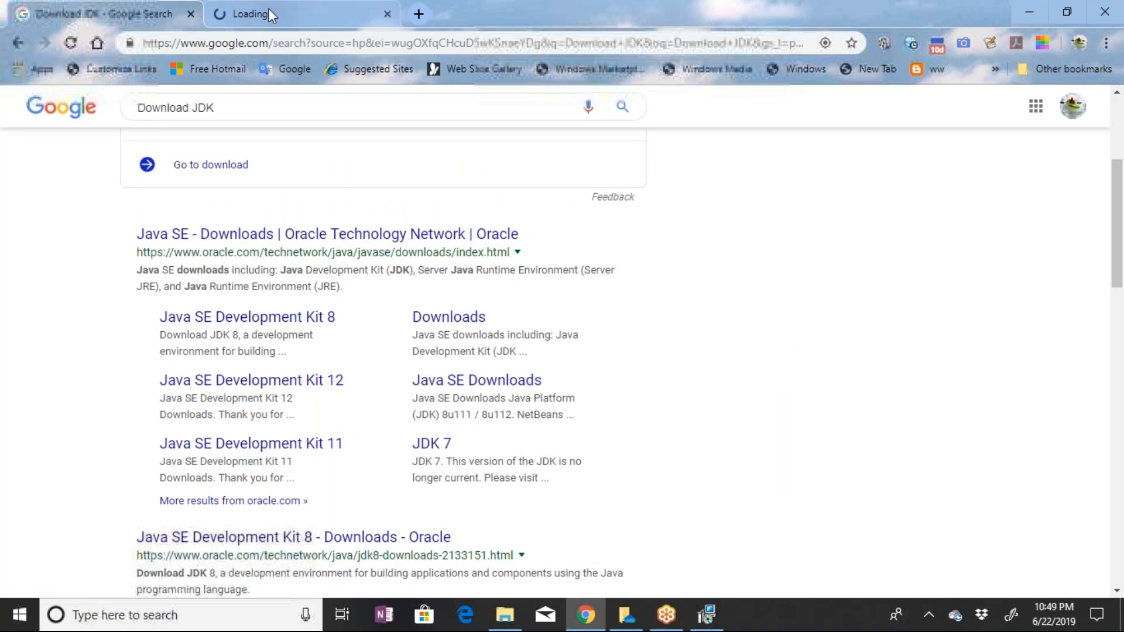
click(269, 9)
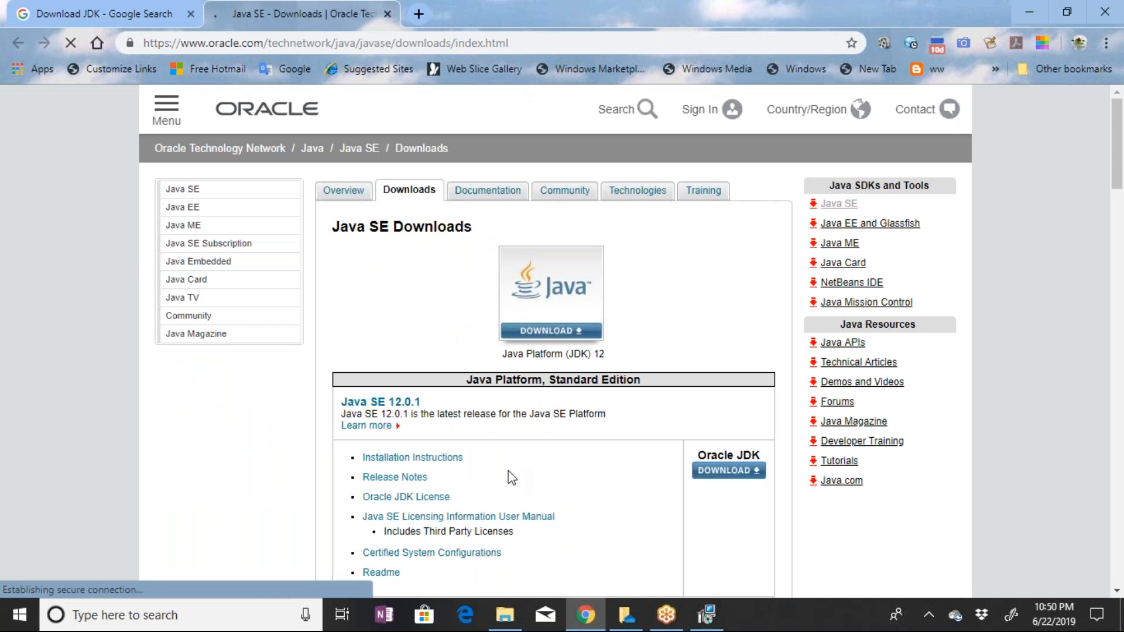
Open the Java SE 8u211 / Java SE 8u212 download page, checking the Vagrant installer's progress while it loads
scroll(554, 423, down, 1)
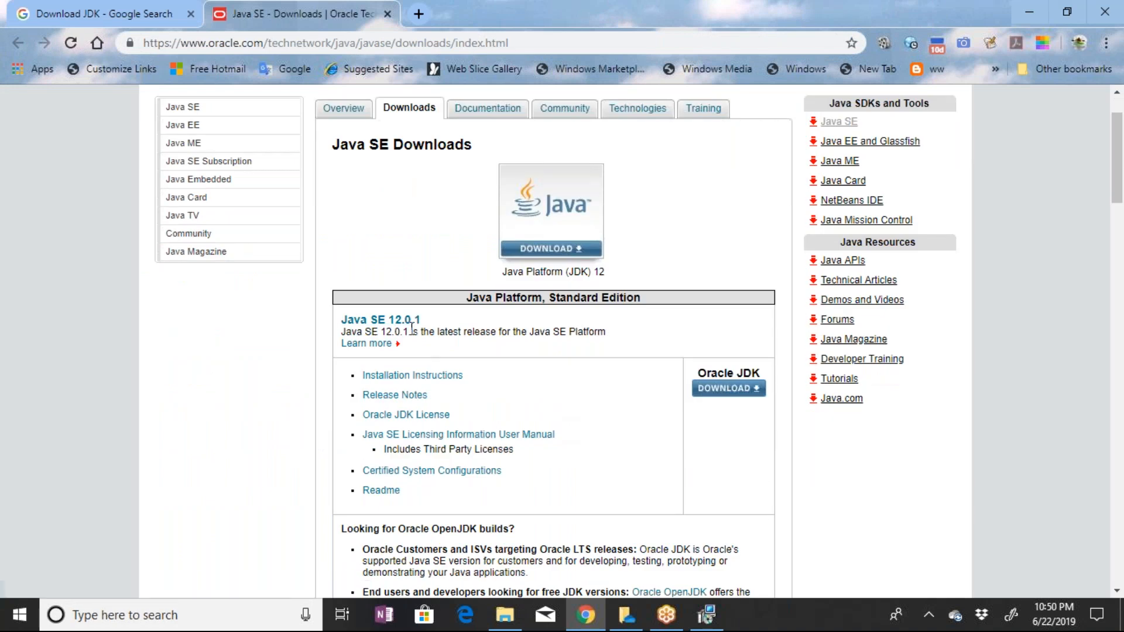
click(396, 396)
scroll(577, 457, down, 1)
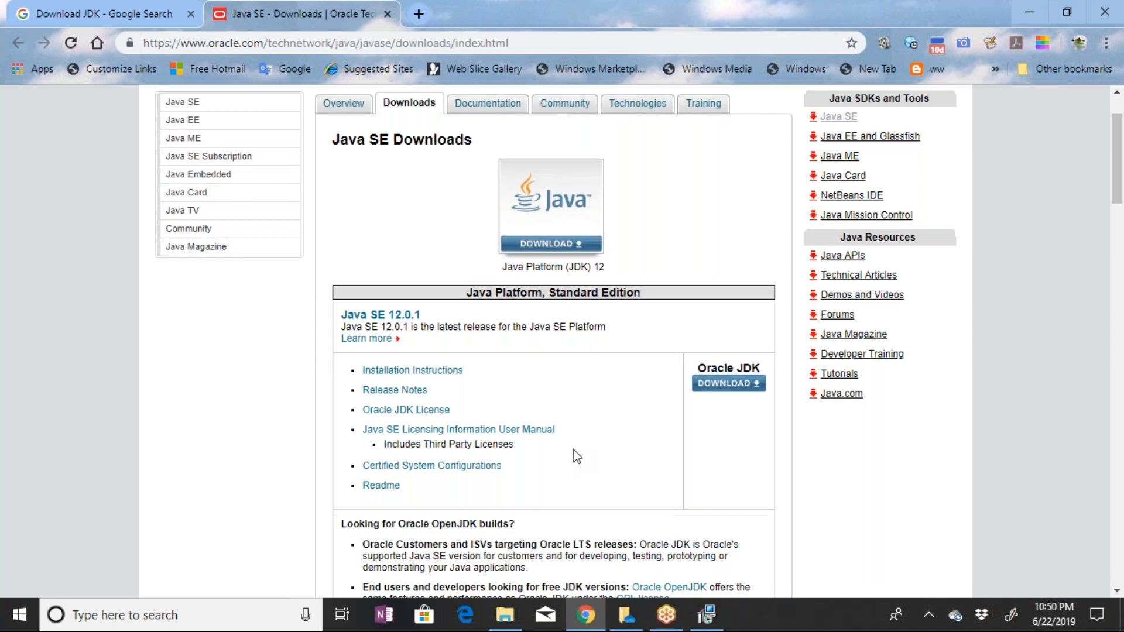
scroll(577, 456, down, 8)
scroll(486, 476, up, 3)
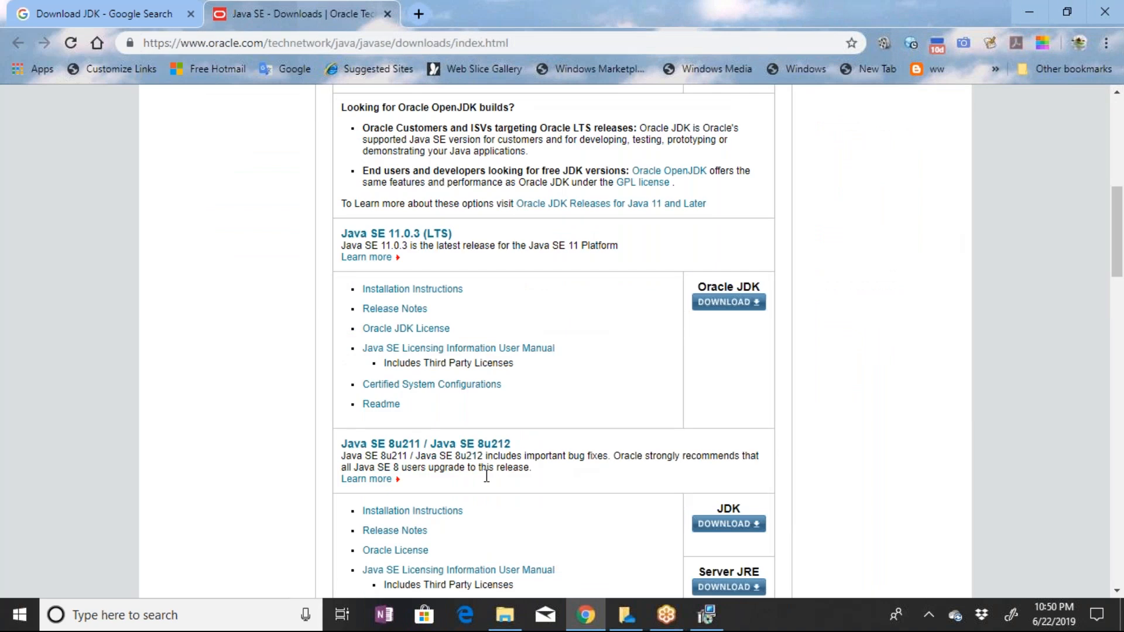
scroll(453, 380, down, 3)
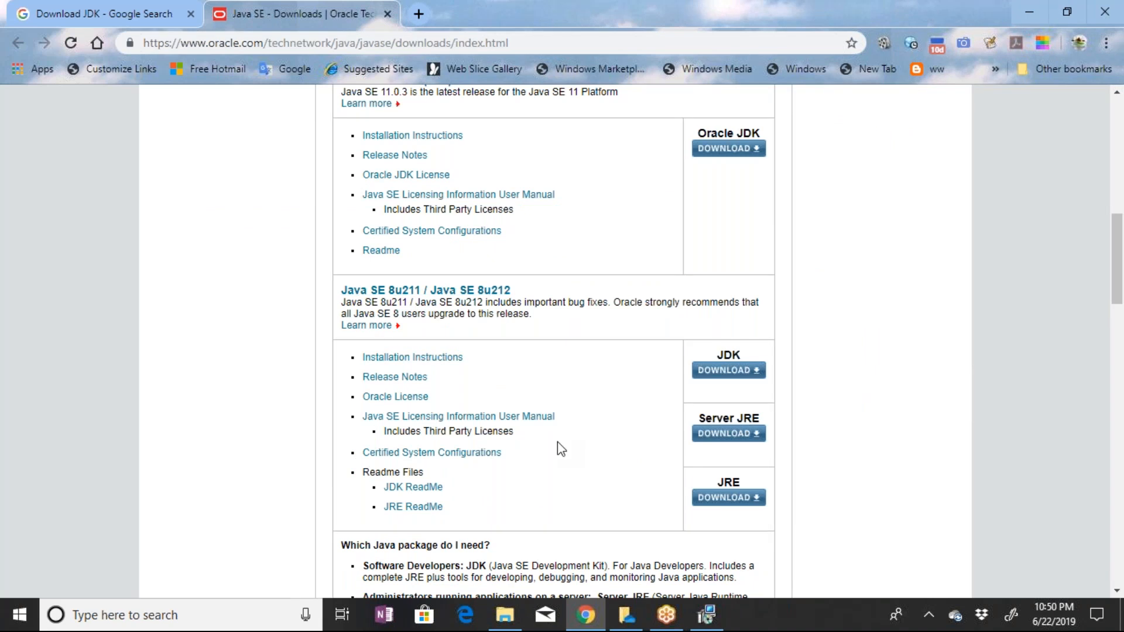
scroll(561, 449, down, 1)
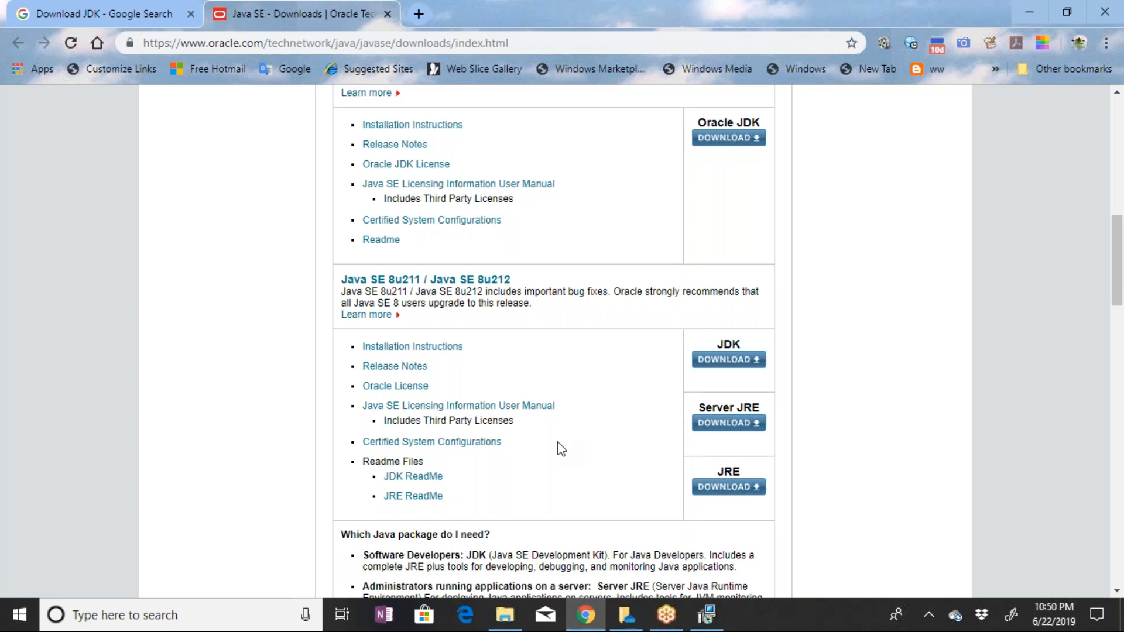
scroll(561, 449, down, 1)
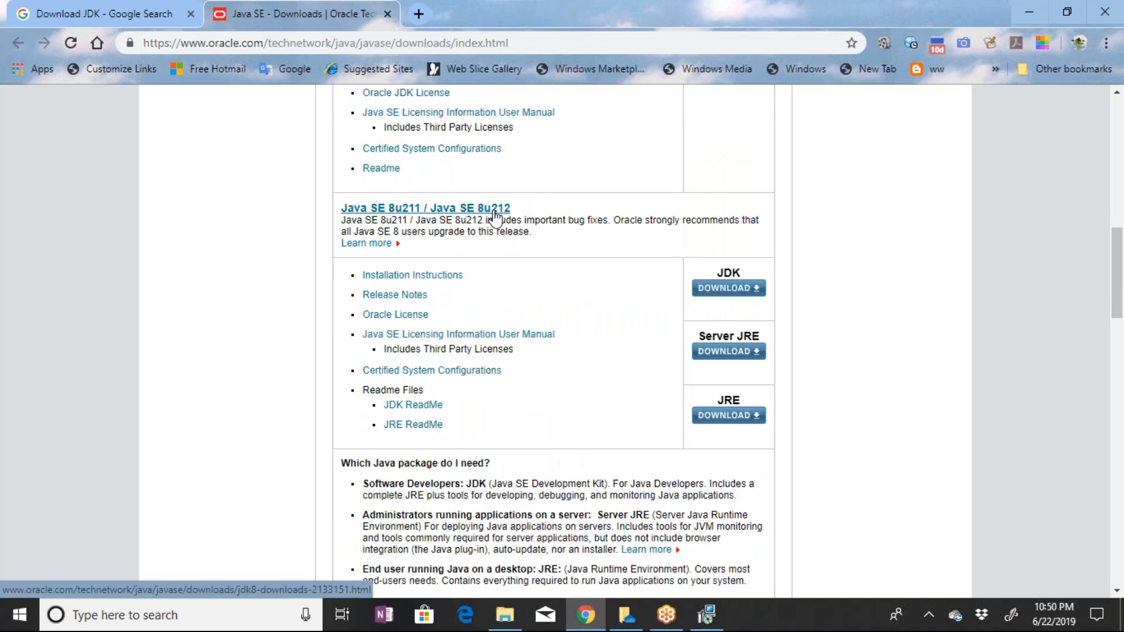
click(494, 211)
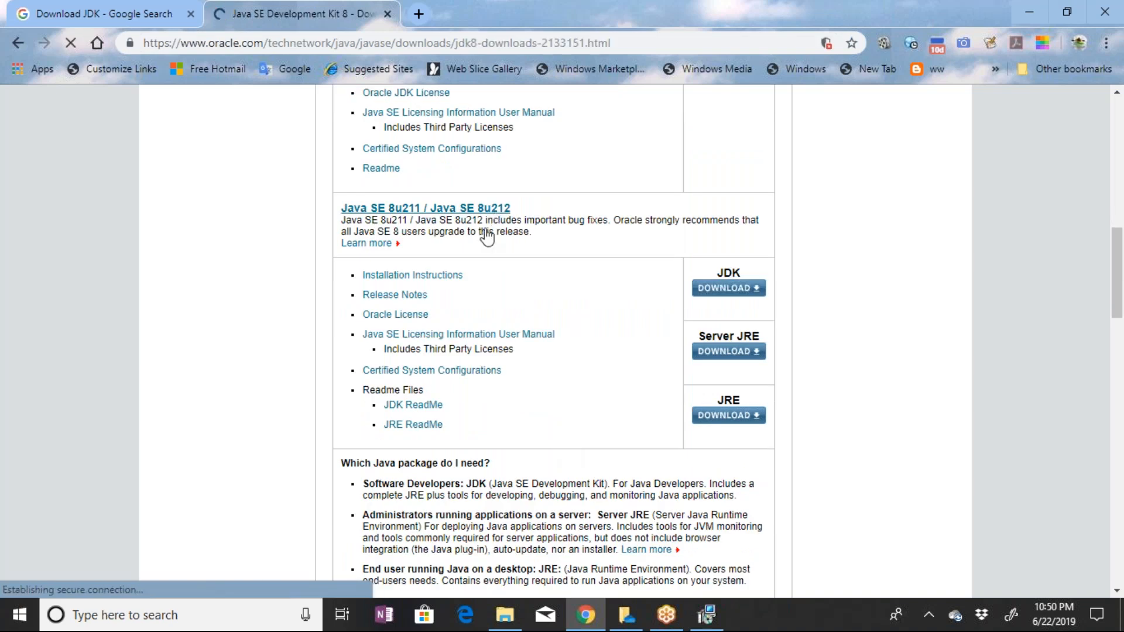
click(710, 618)
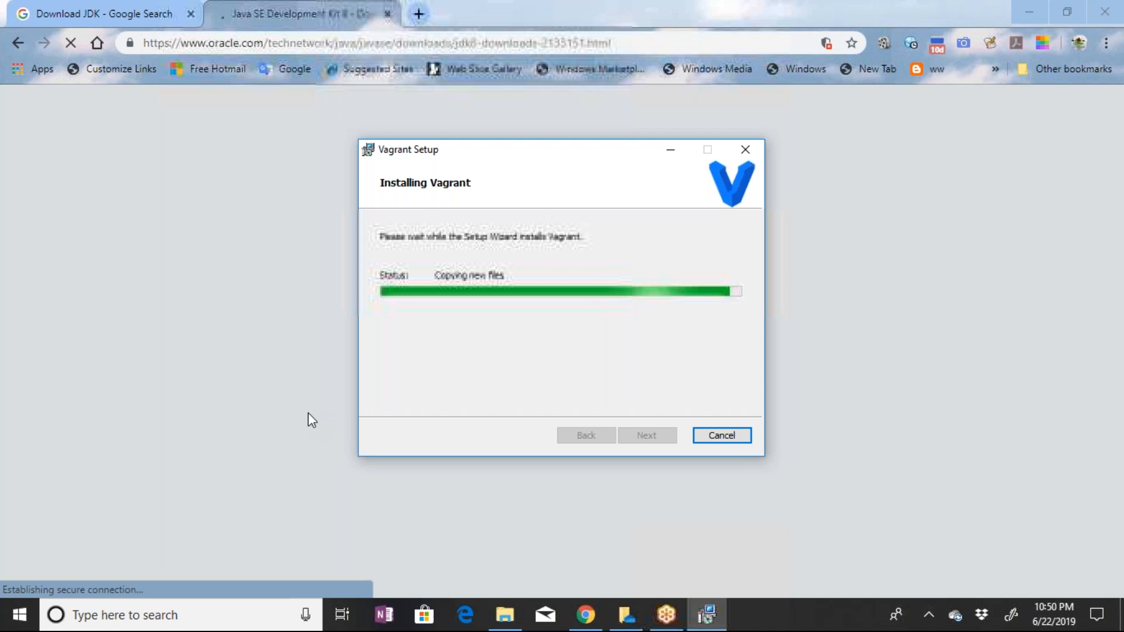
click(308, 413)
Accept the Oracle BSD License for the JDK 8u212 Demos and Samples and request jdk-8u212-linux-x64-demos.tar.gz
scroll(553, 459, down, 5)
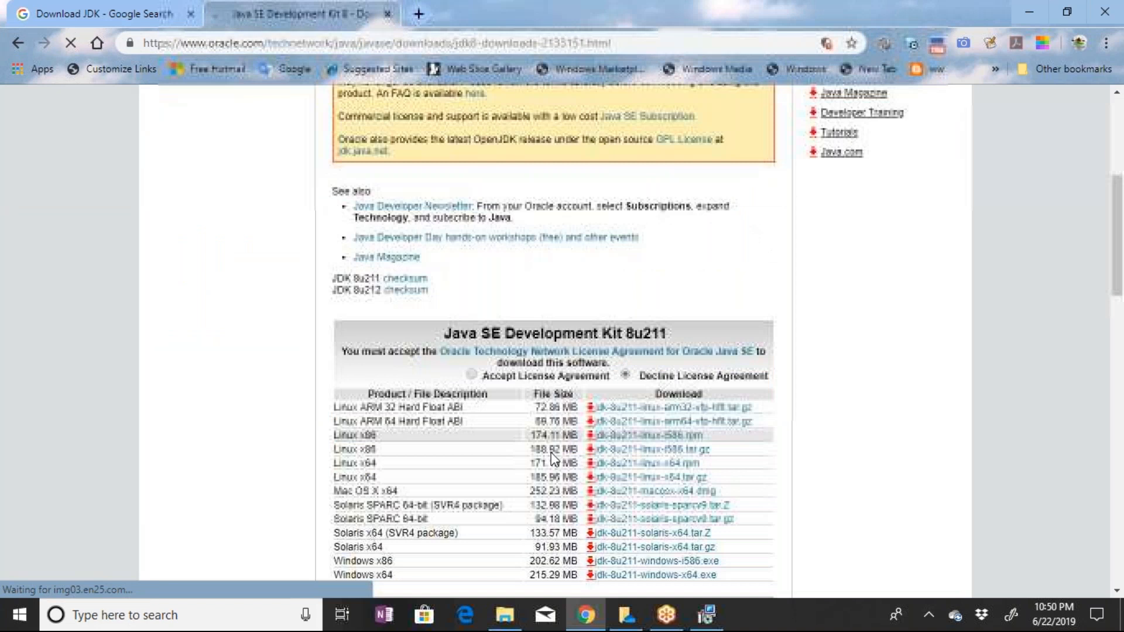
scroll(554, 458, down, 3)
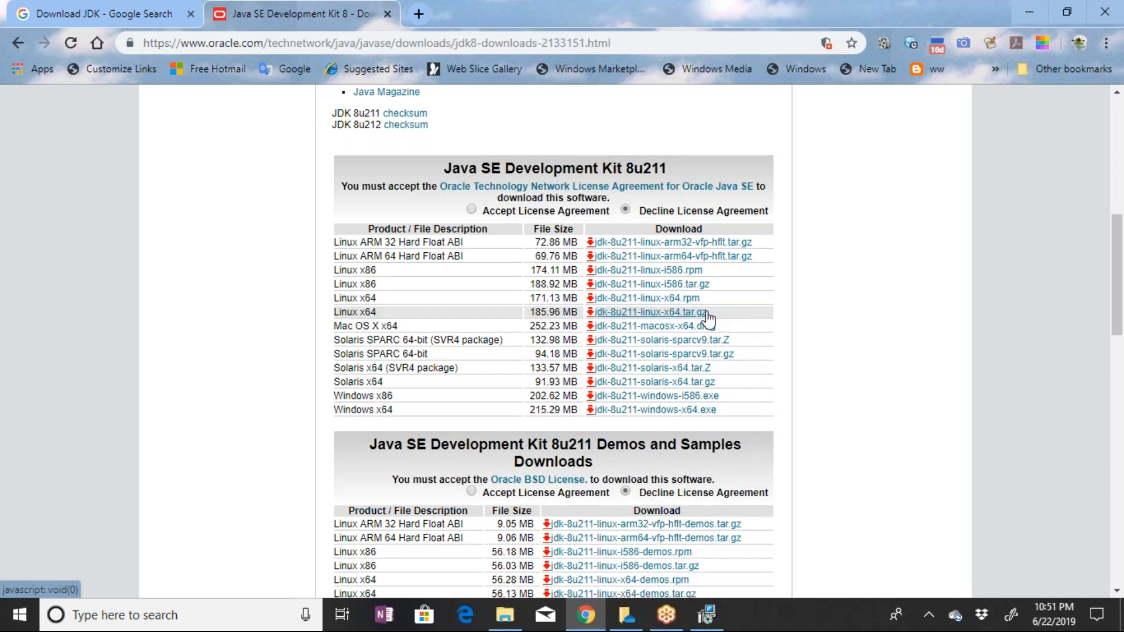
scroll(709, 319, down, 3)
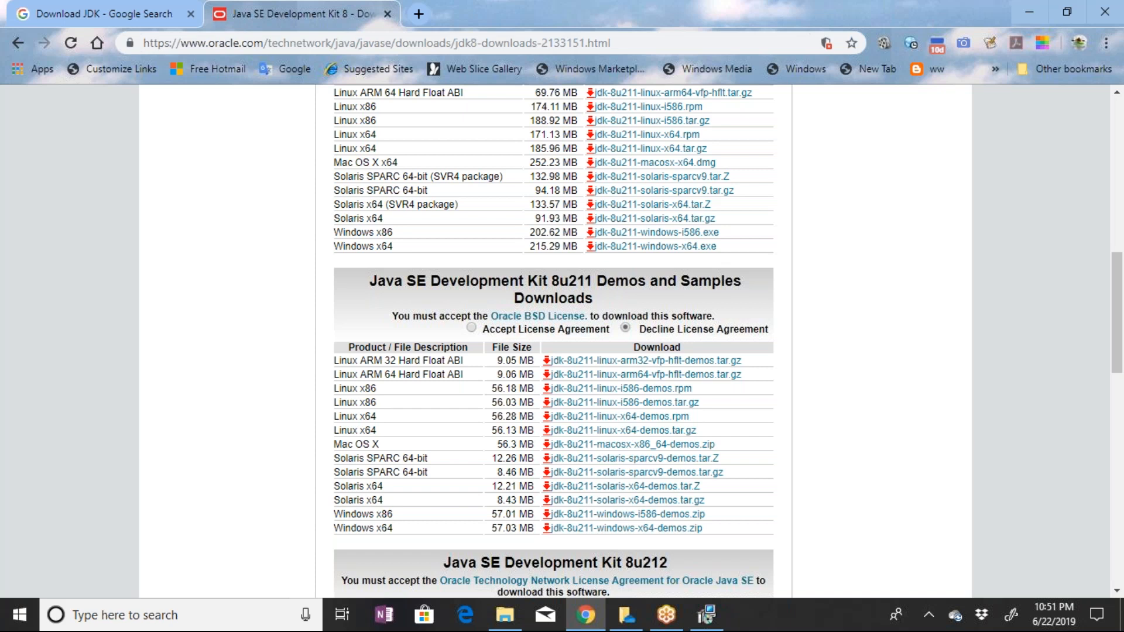
scroll(439, 277, down, 3)
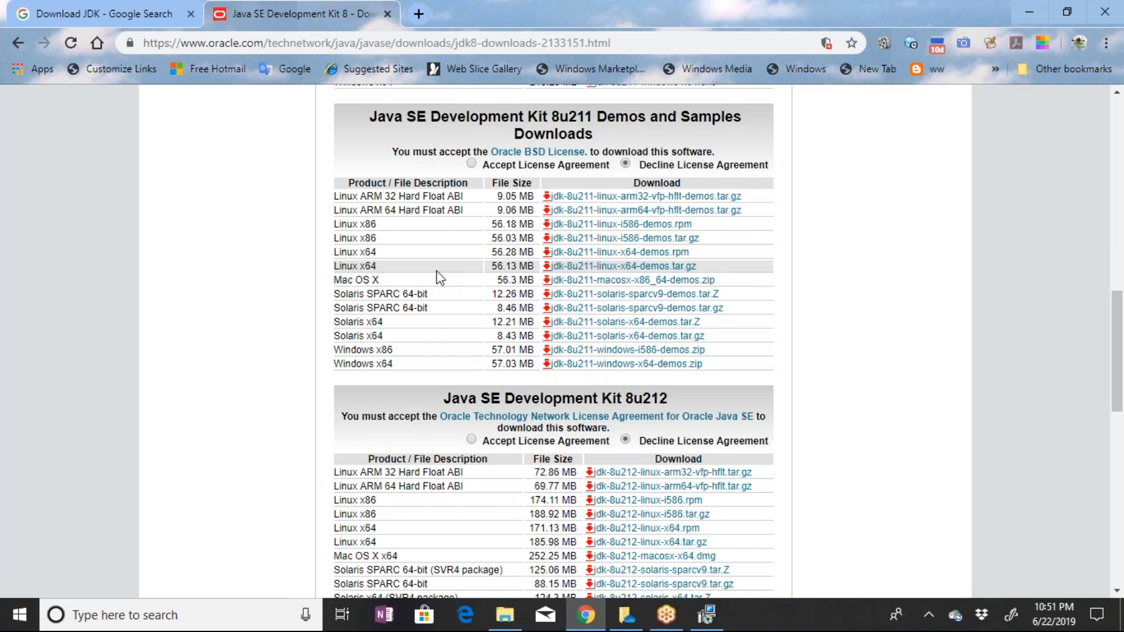
scroll(754, 347, down, 4)
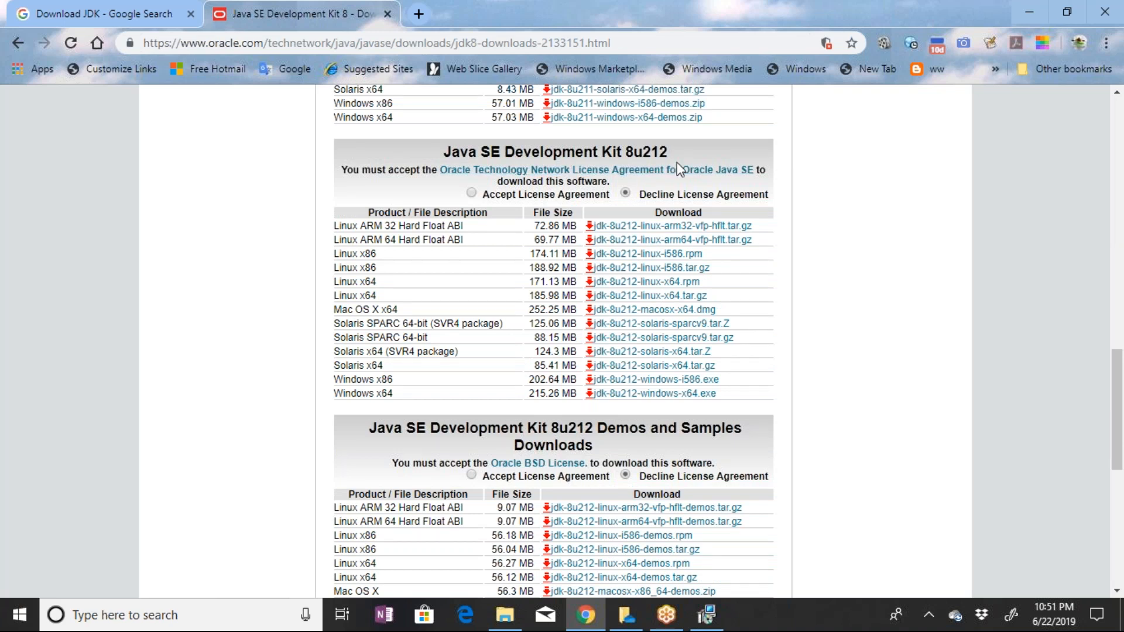
scroll(643, 361, down, 3)
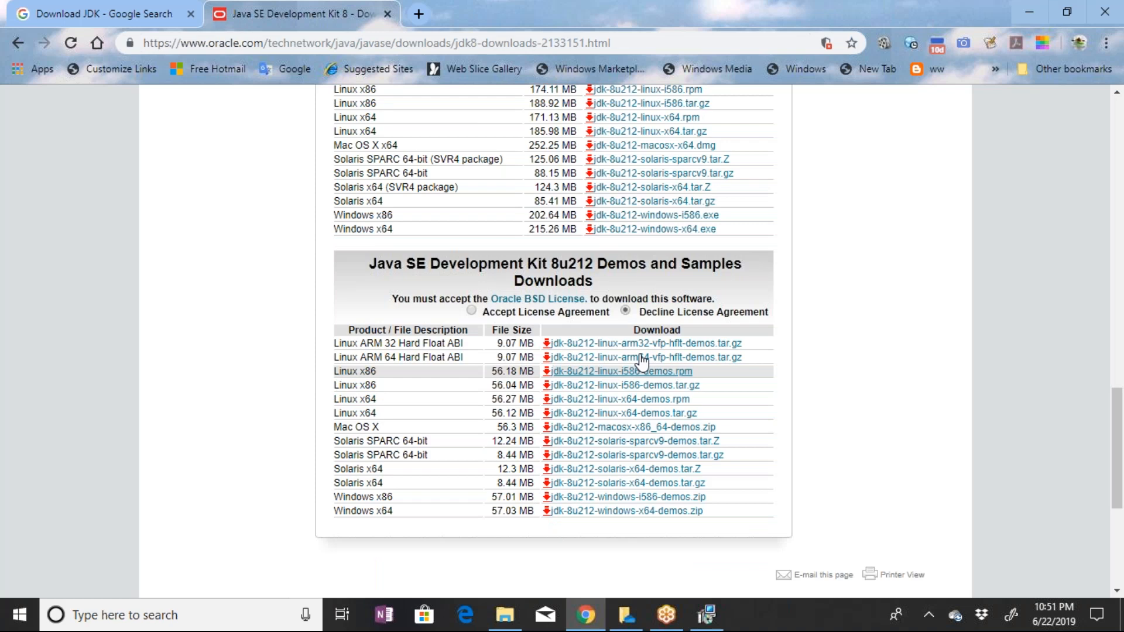
click(471, 310)
click(644, 412)
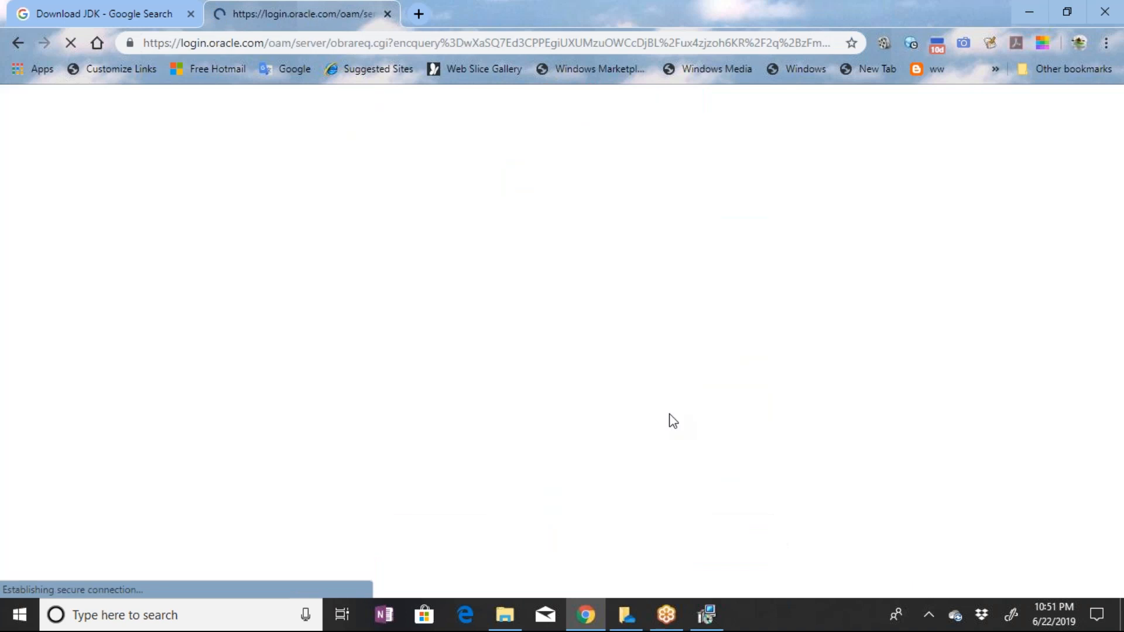
click(722, 622)
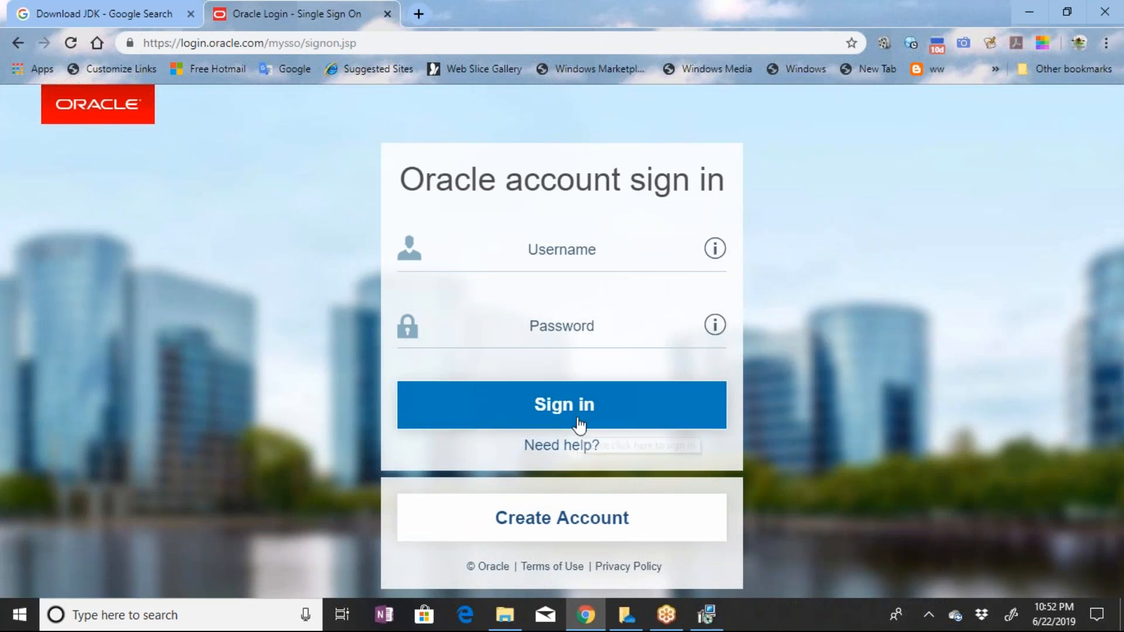
Open the help page for Oracle account sign-in and expand the "I forgot my password" topic
click(569, 455)
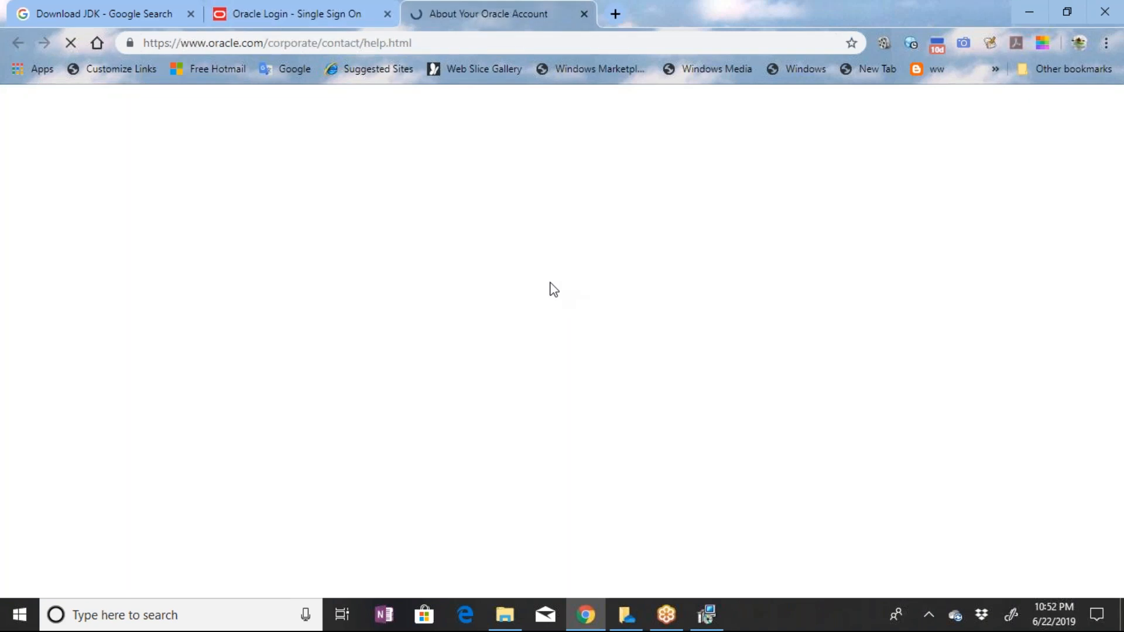
click(294, 12)
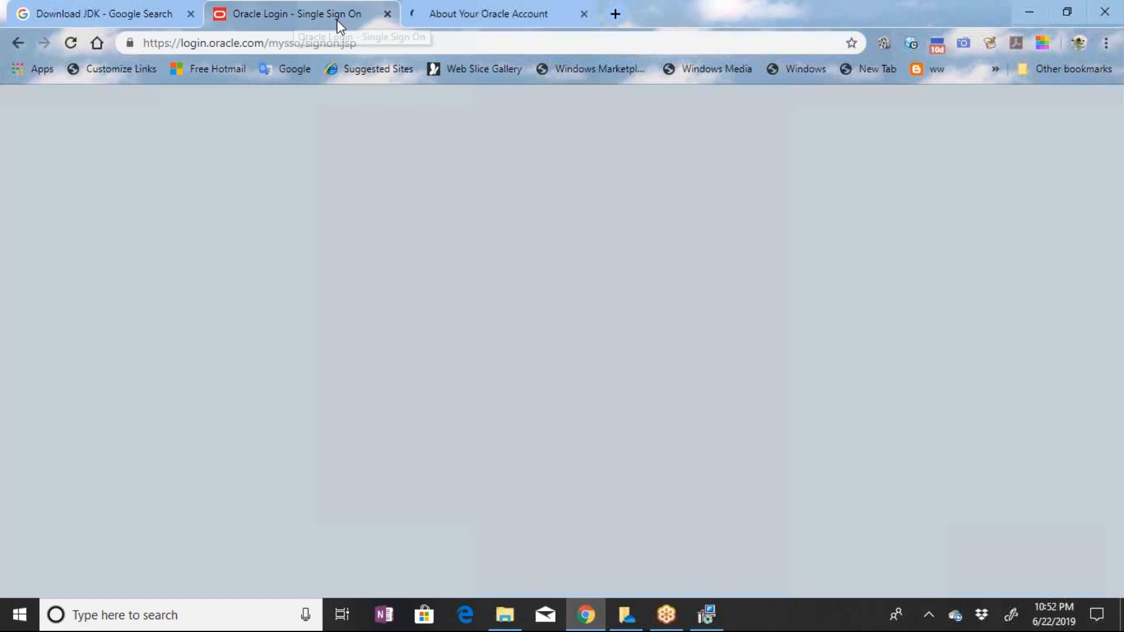
click(481, 19)
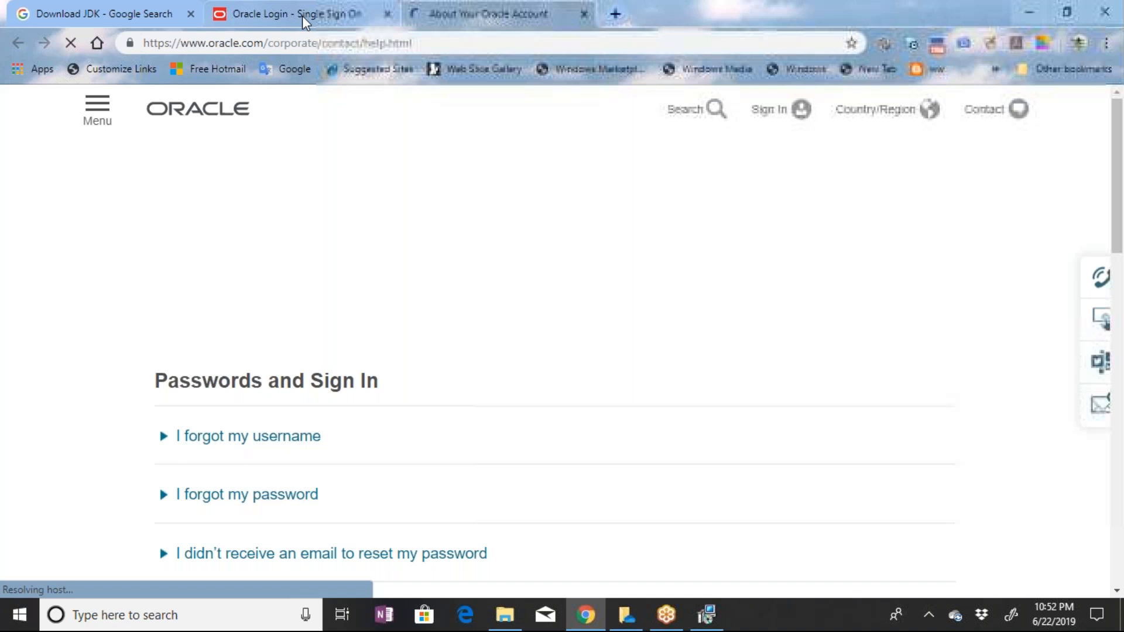
scroll(301, 282, down, 3)
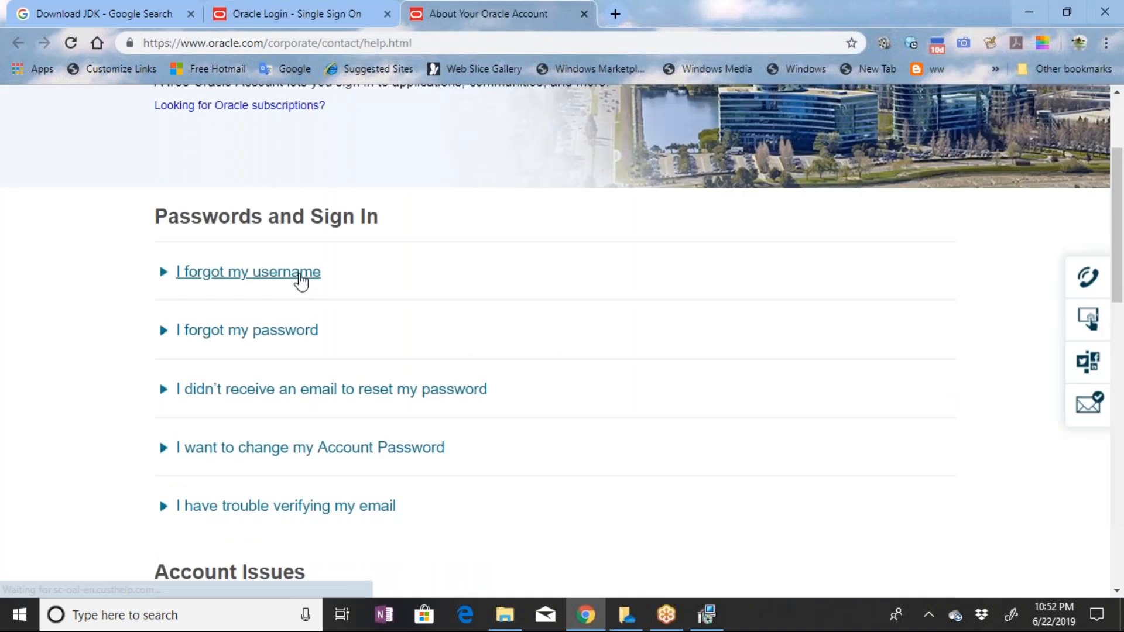
click(293, 330)
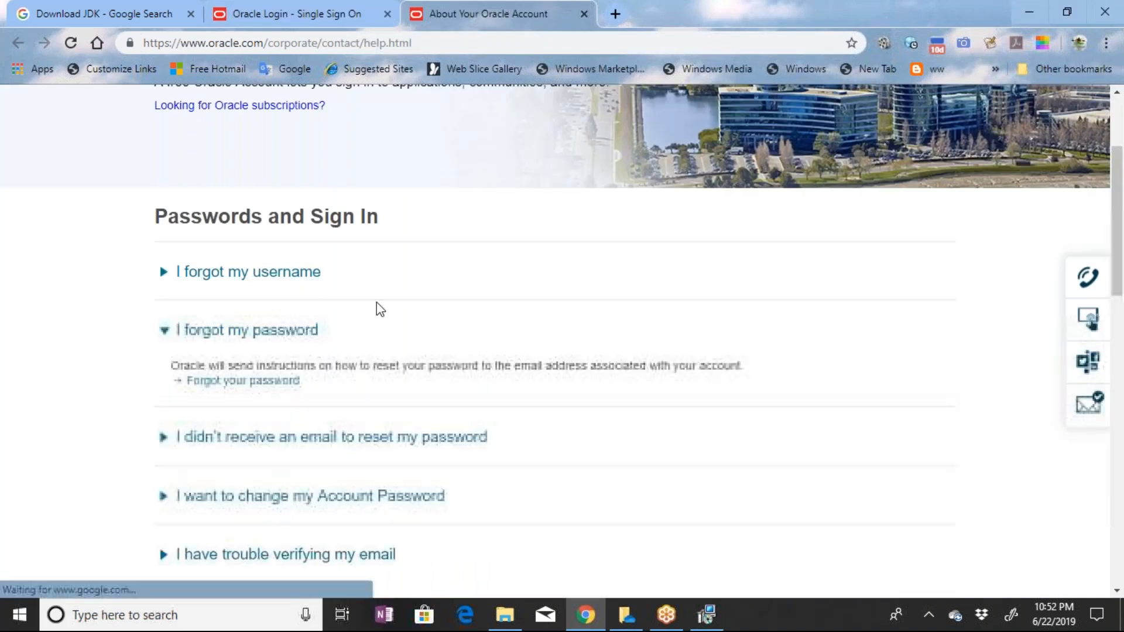
Request a password reset link for the Oracle account, entering the account's e-mail address as the username
click(264, 381)
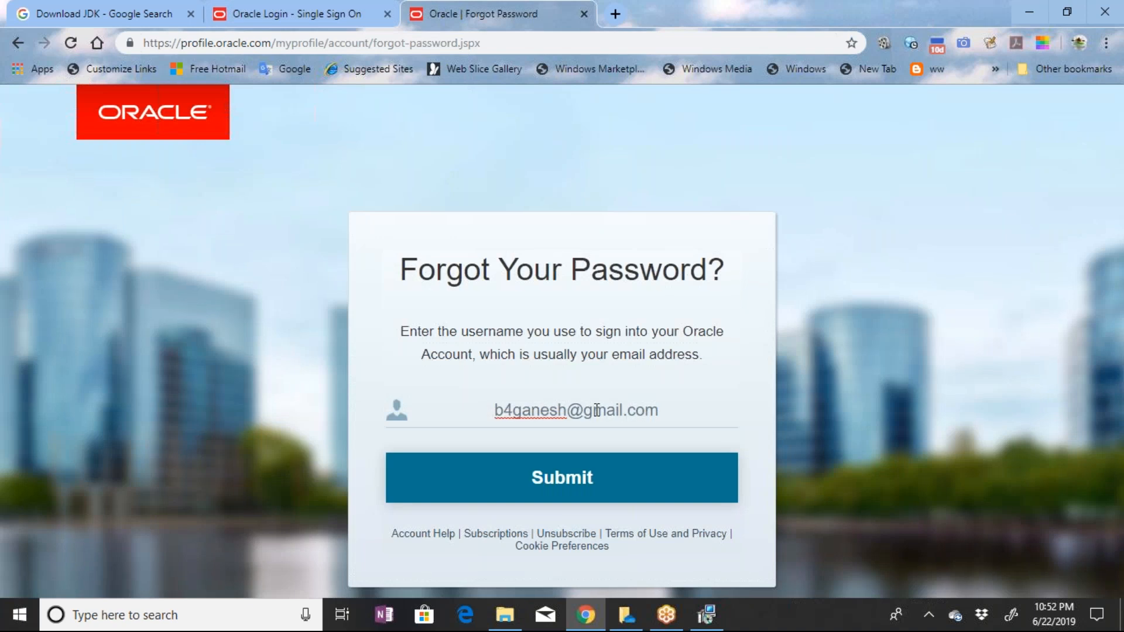
click(540, 495)
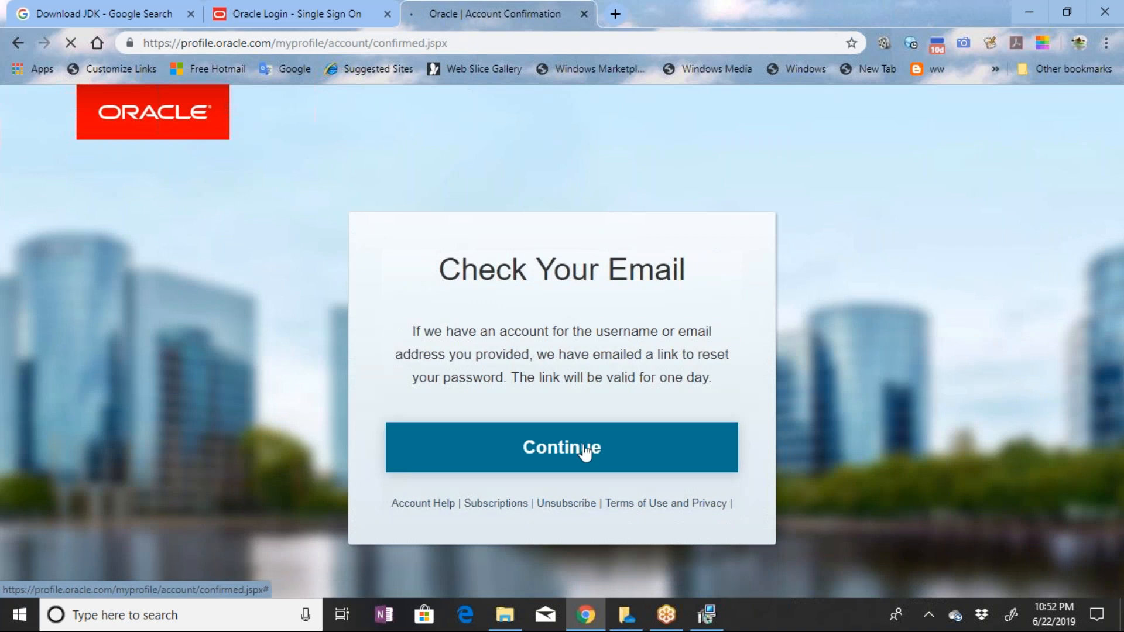
click(584, 452)
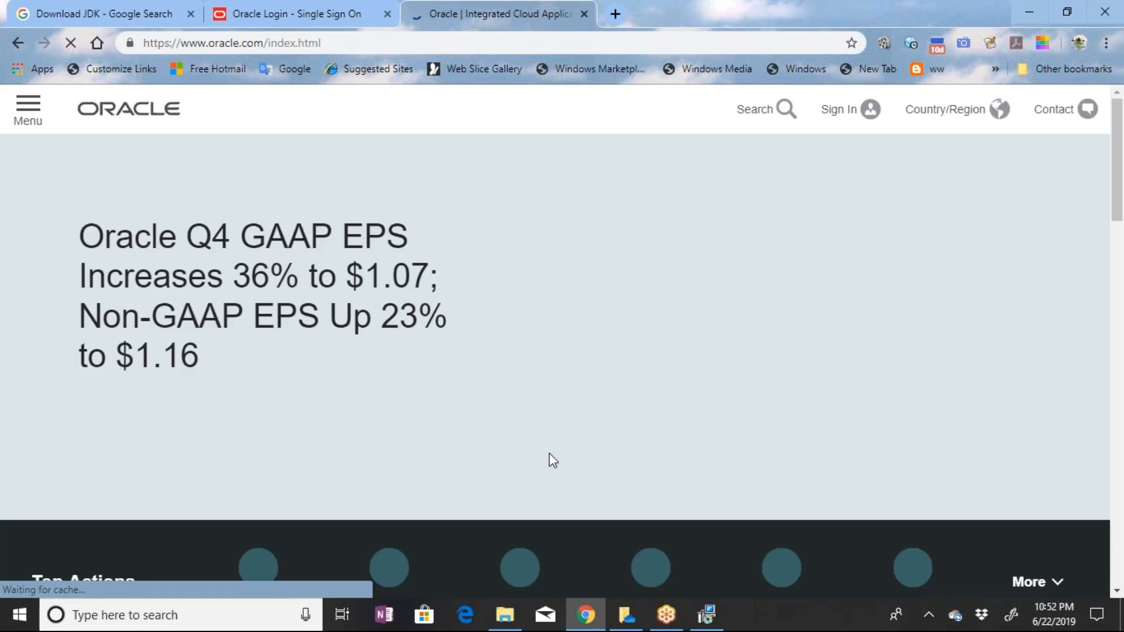
Return to the Oracle account sign-in page and open the account creation form
click(320, 12)
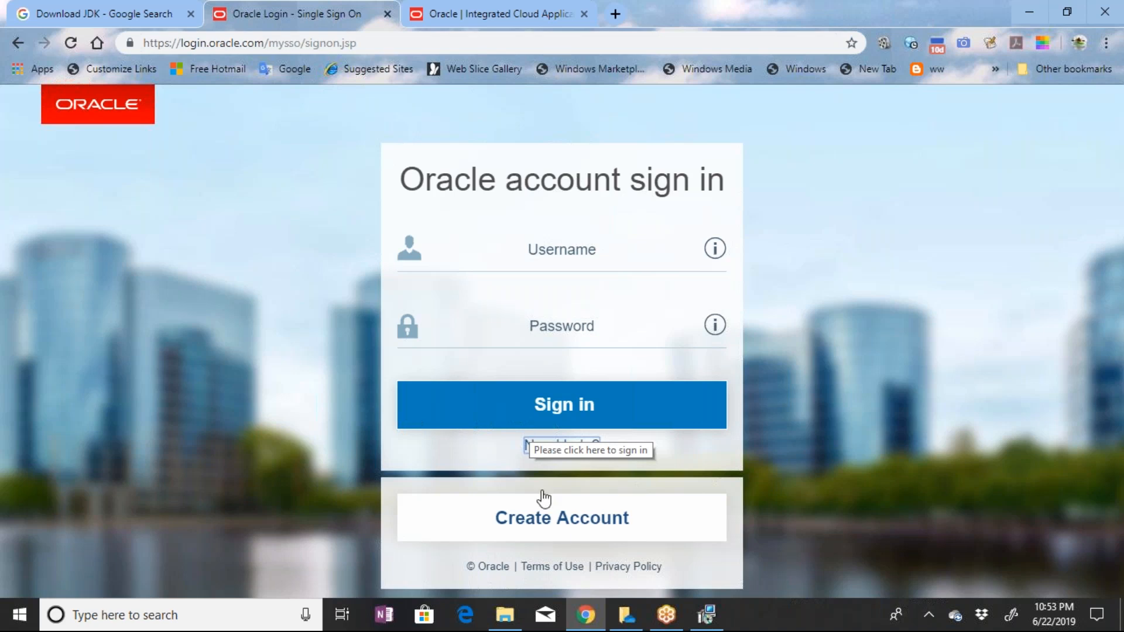
click(557, 531)
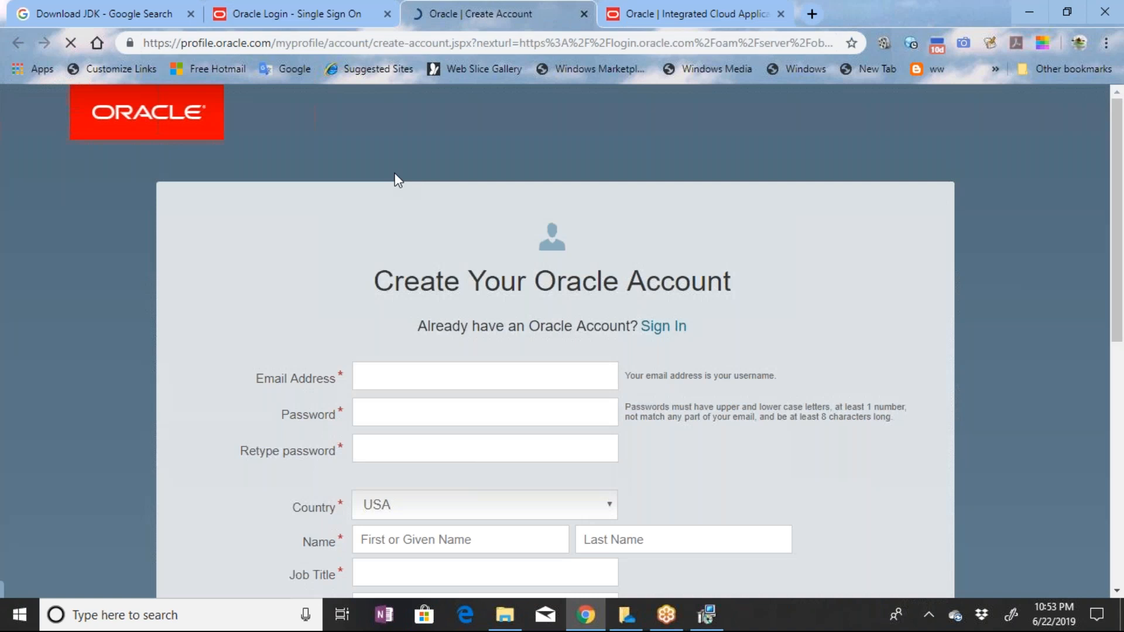
Fill in the account's e-mail address and enter the new account password in both the password and retype fields
click(499, 377)
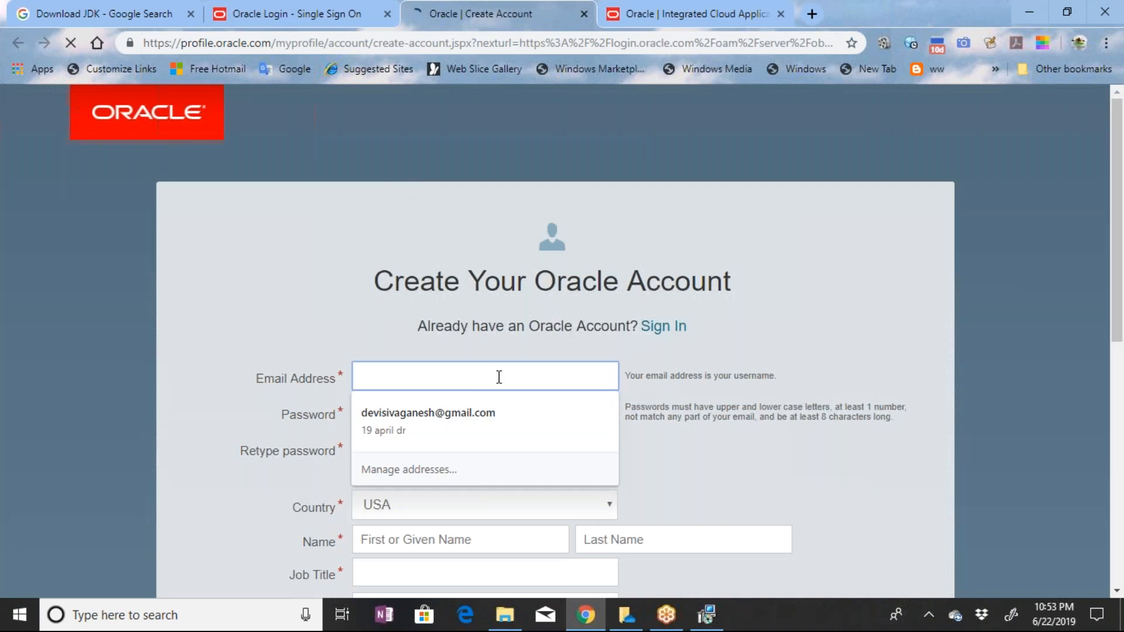
click(408, 412)
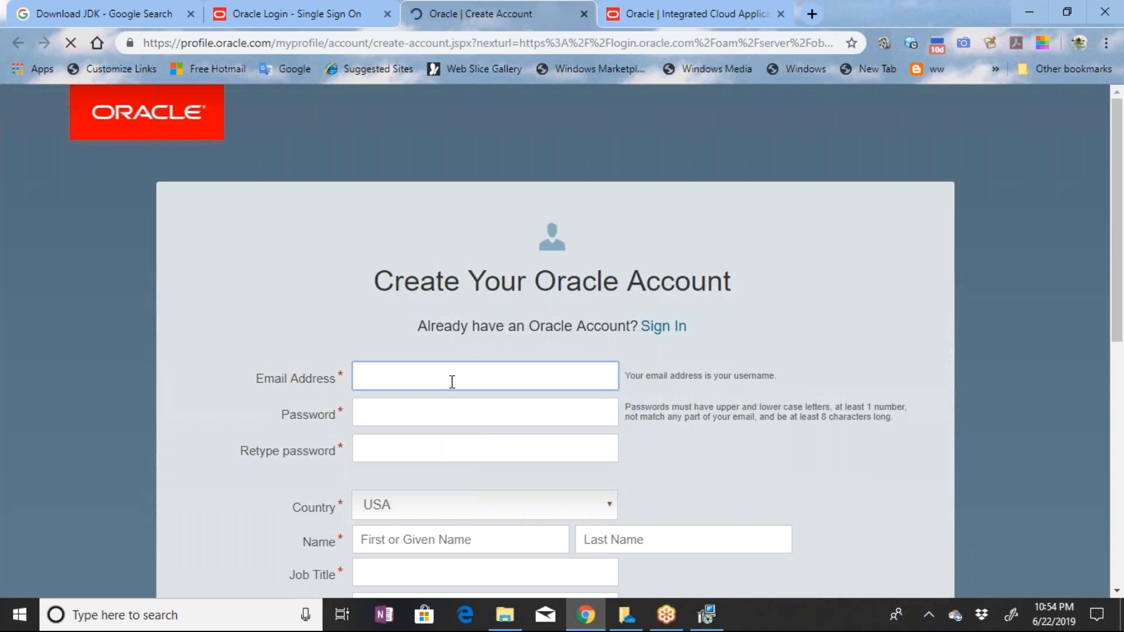
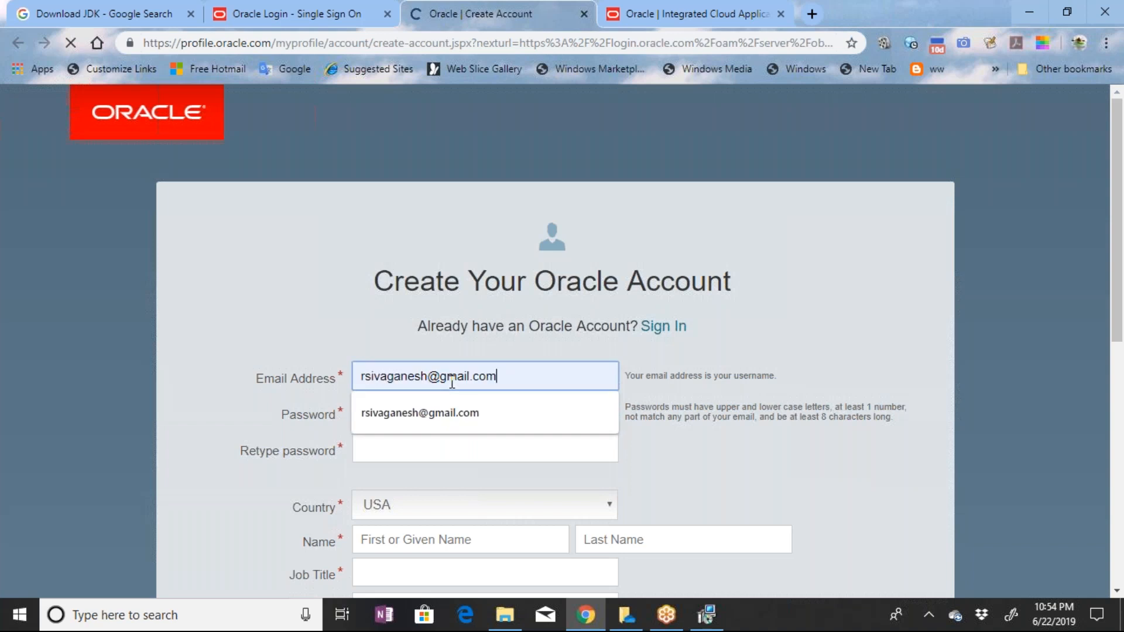
click(432, 406)
text(**********)
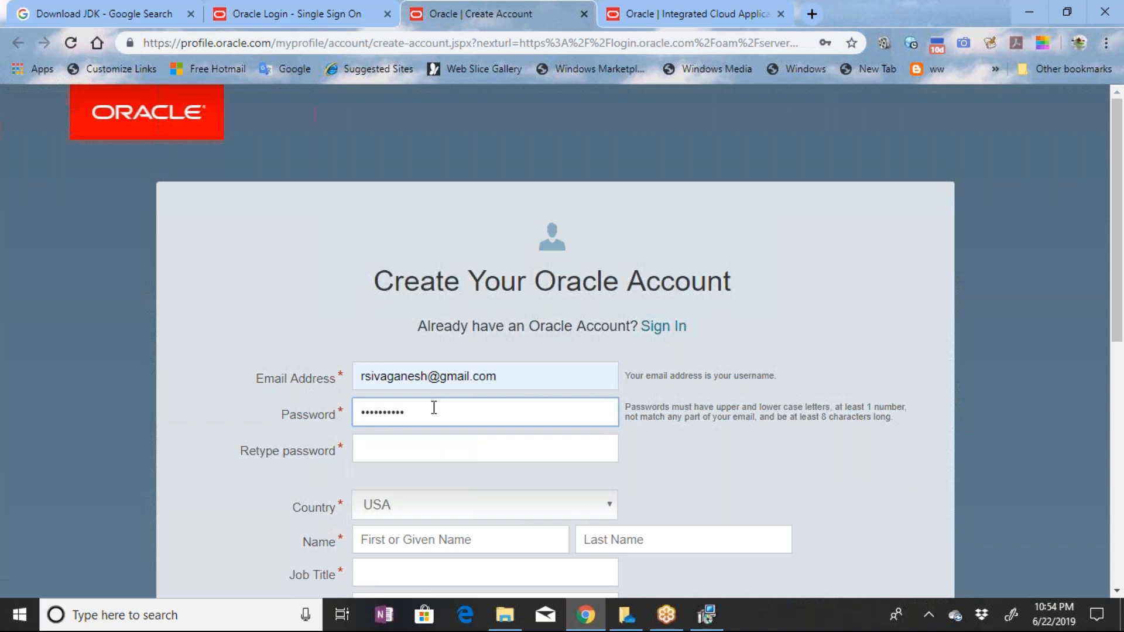
key(Tab)
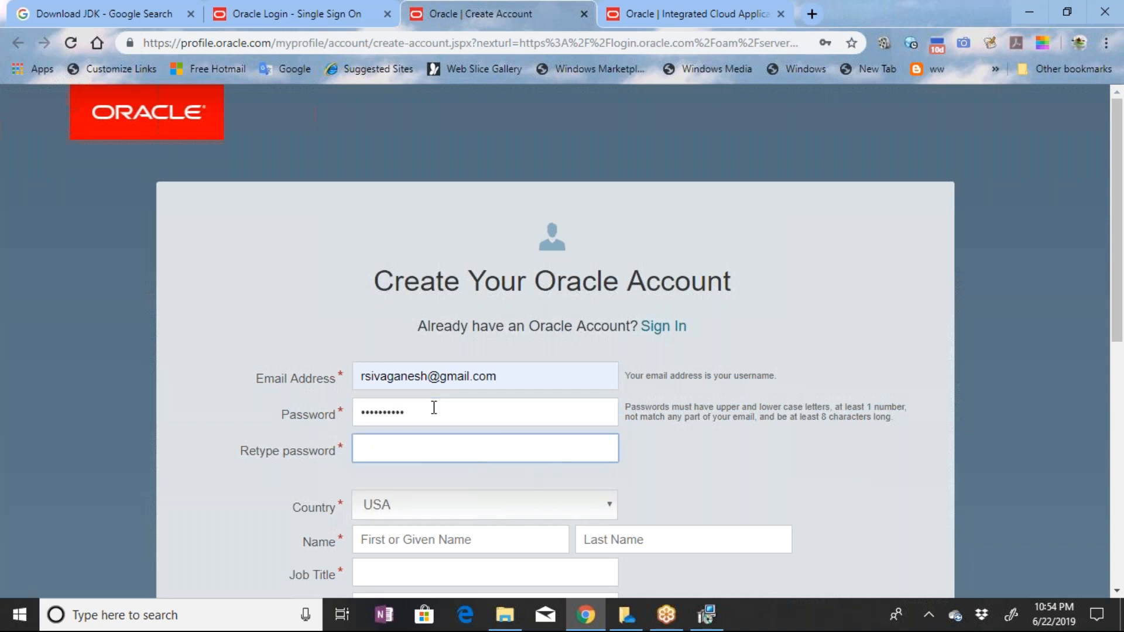
text(**********)
key(Tab)
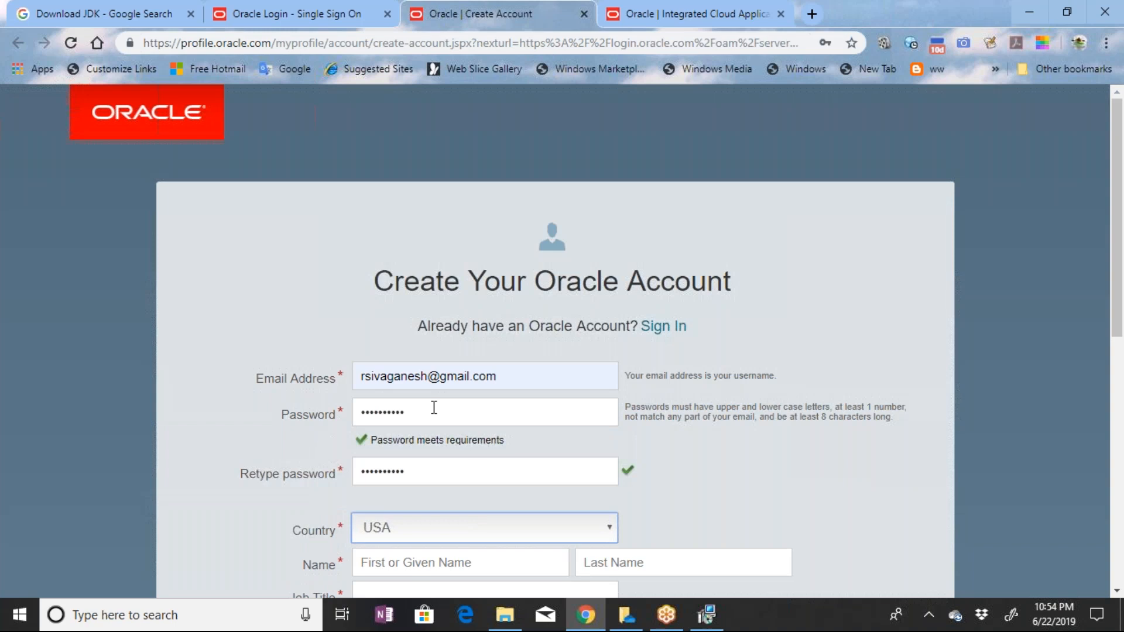
Enter the account holder's first and last name and set the job title to Admin
scroll(525, 454, down, 3)
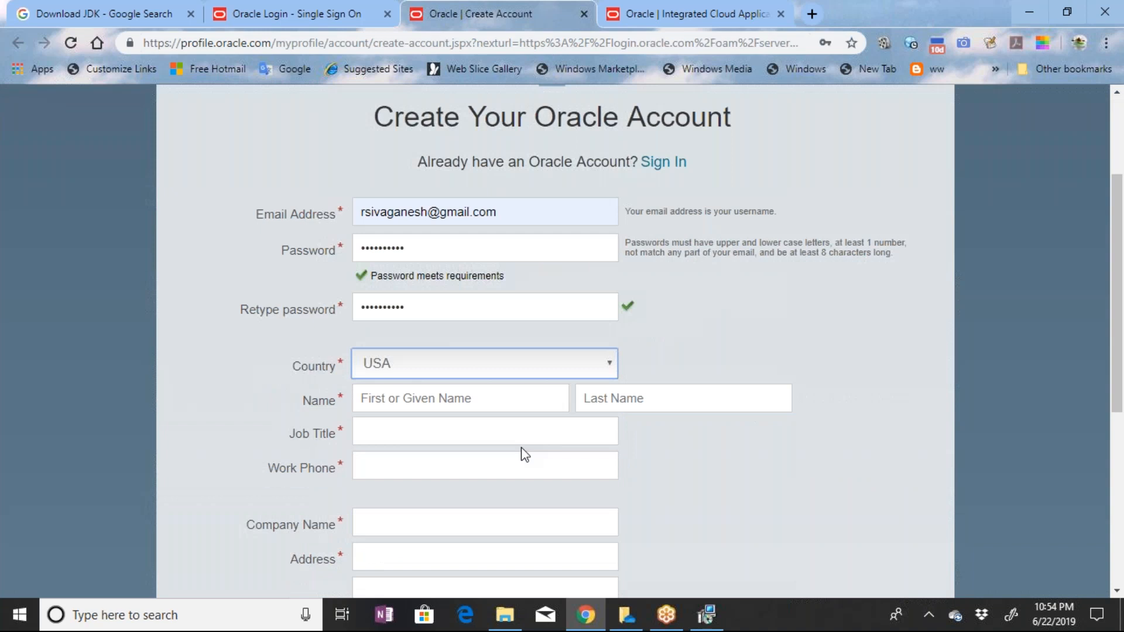
scroll(525, 454, down, 3)
click(459, 233)
key(Tab)
key(Tab)
text(Admin)
key(Tab)
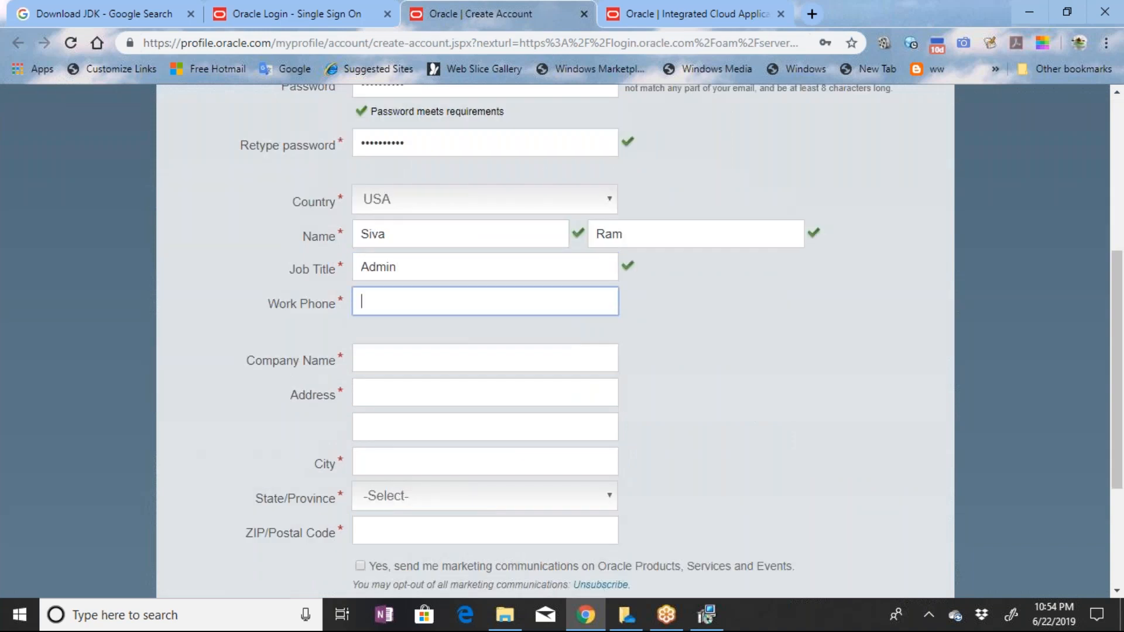
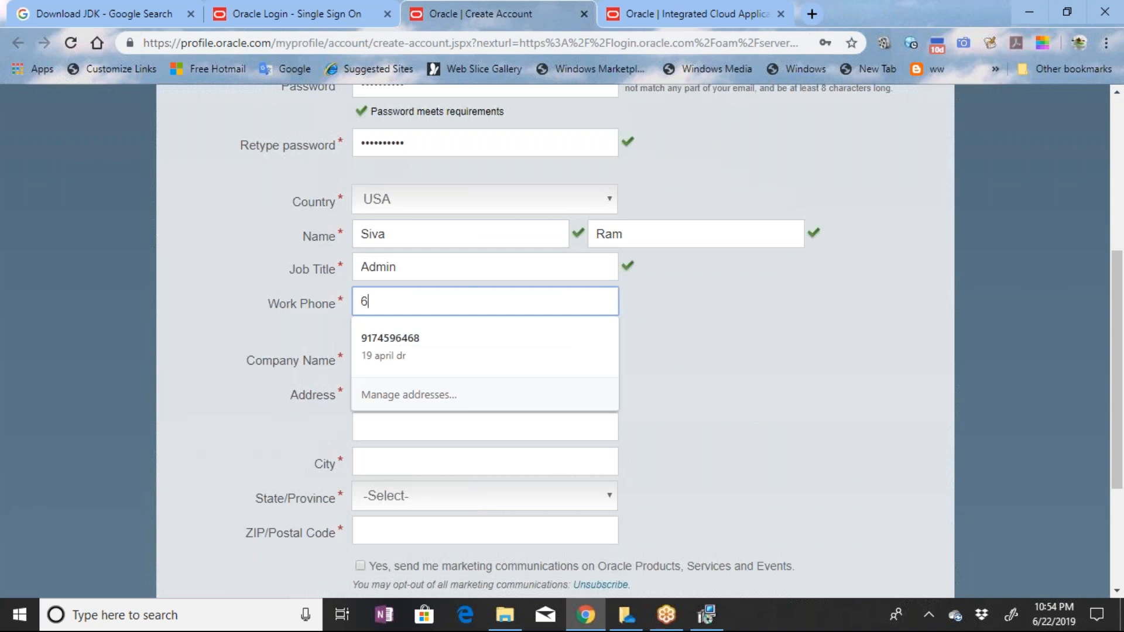
Fill in the work phone number and set the company name to ASAS
key(Tab)
text(ASAS)
key(Tab)
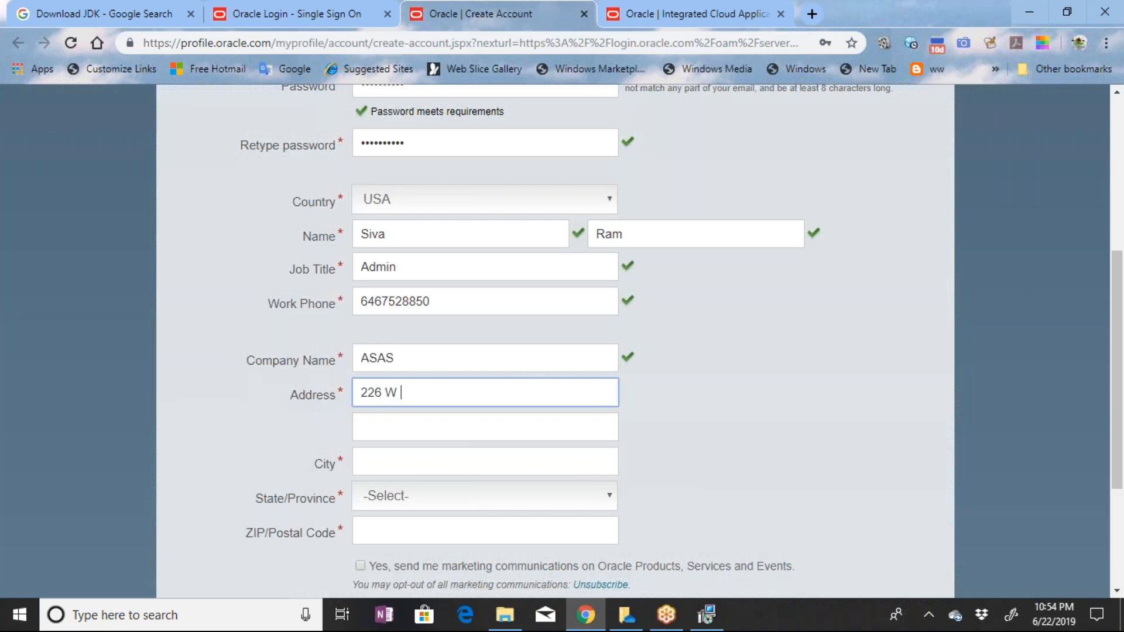
Enter the street address on the first address line, leaving the second line empty
key(Tab)
key(Tab)
Complete the postal address with the city, state and ZIP code
text(Ea)
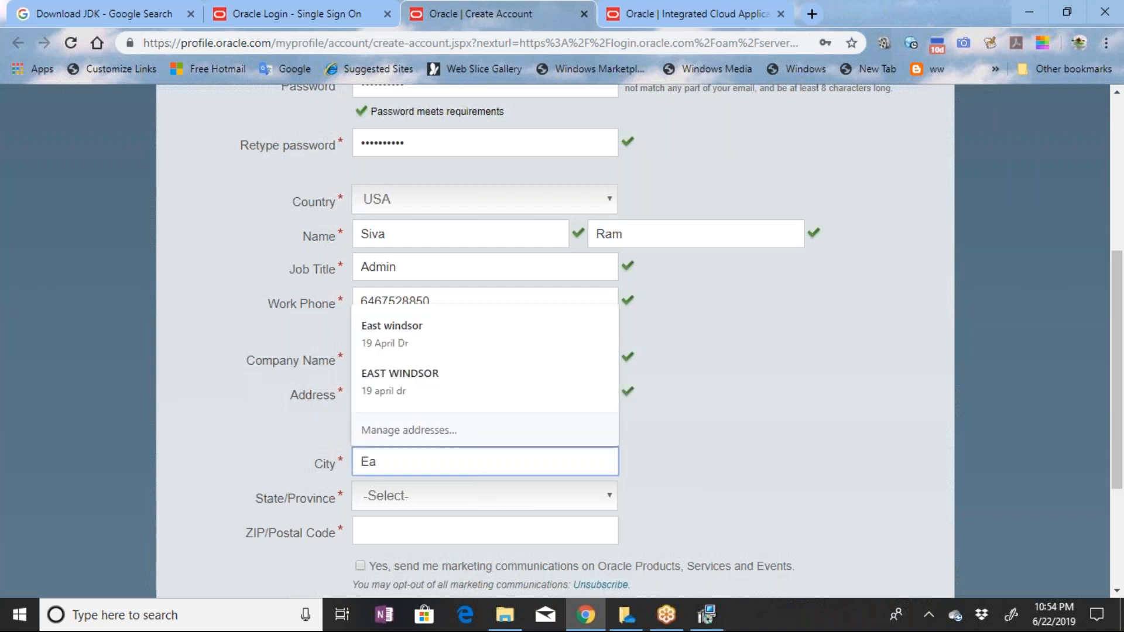
text(st Windsor)
key(Tab)
key(Down)
key(Down)
key(Down)
key(Down)
key(Down)
key(Down)
key(Down)
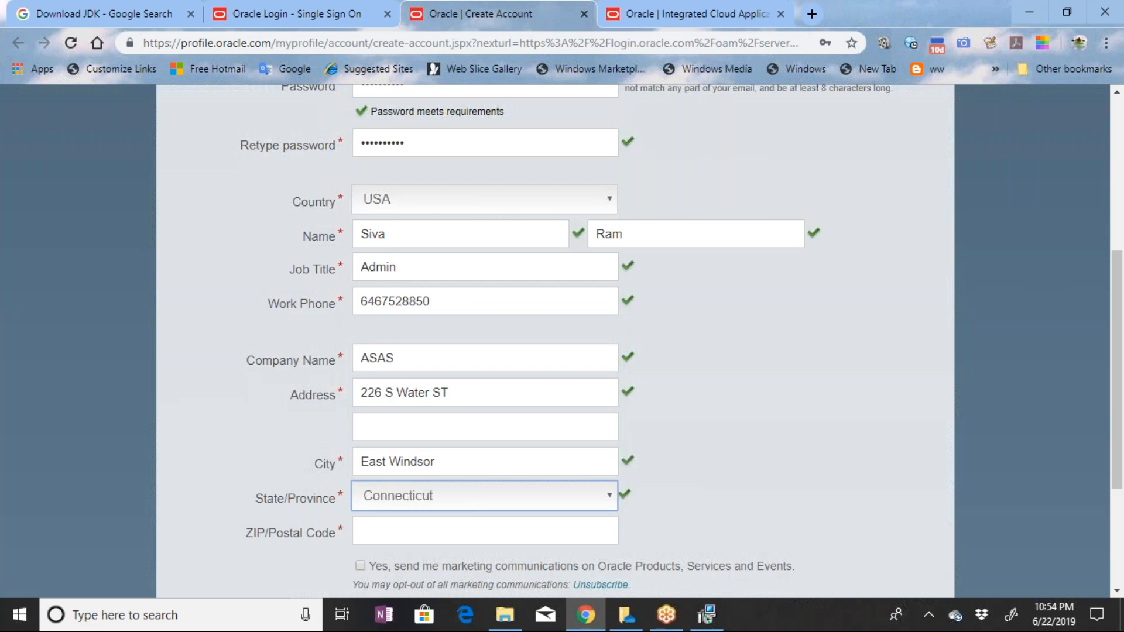
key(Tab)
text(060)
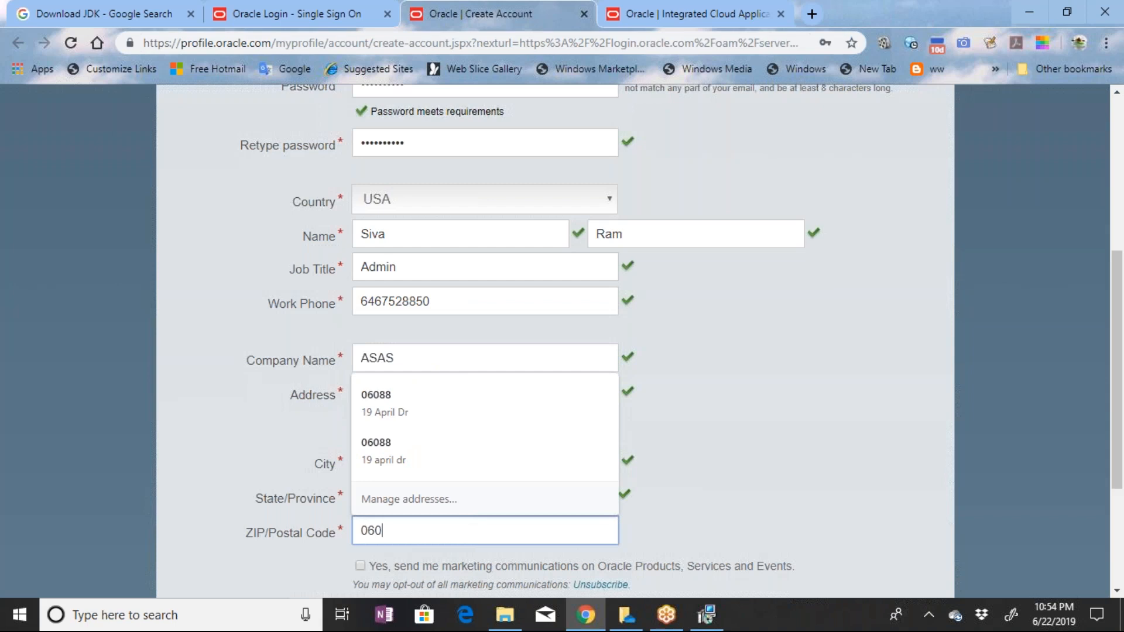
text(88)
key(Tab)
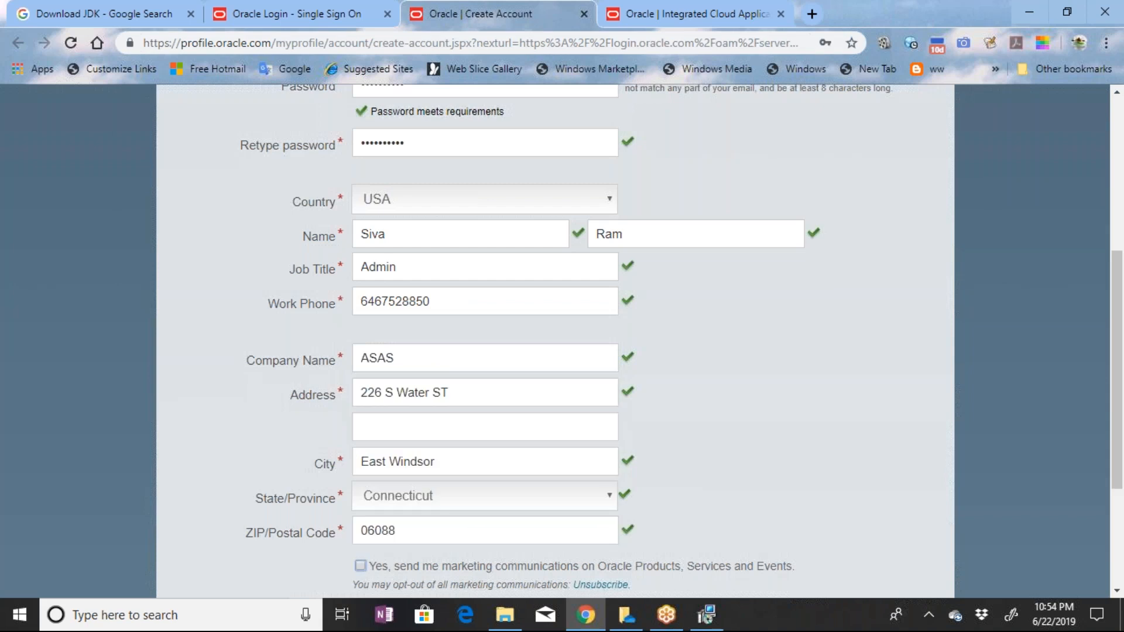
Create the Oracle account with marketing communications enabled, and refuse to have its password saved in the browser
key(space)
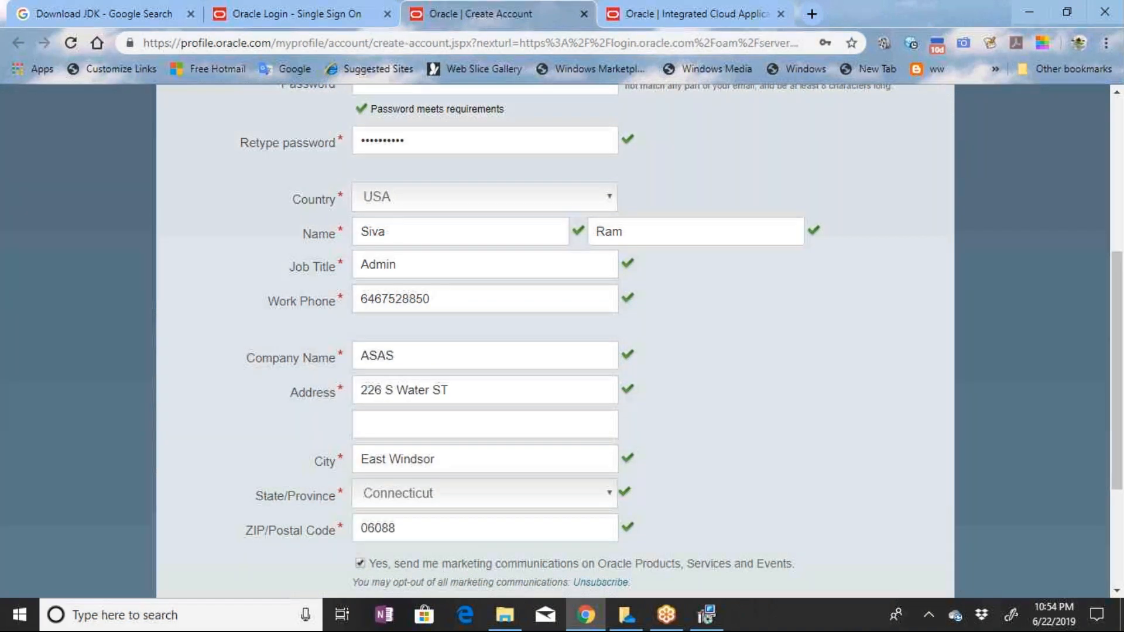
key(Tab)
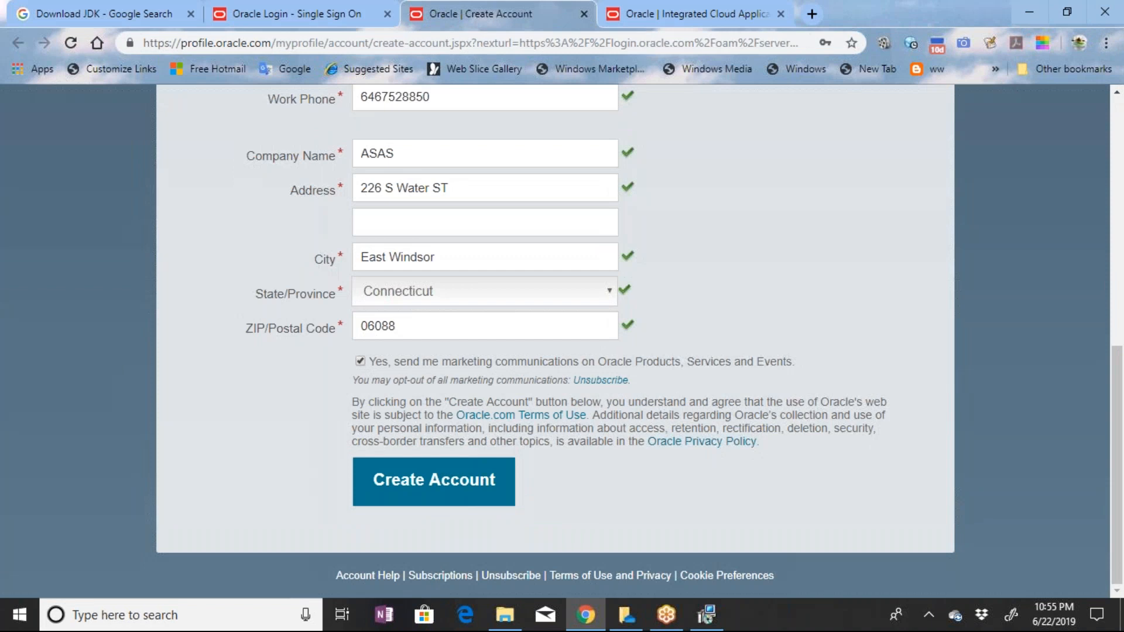
key(Return)
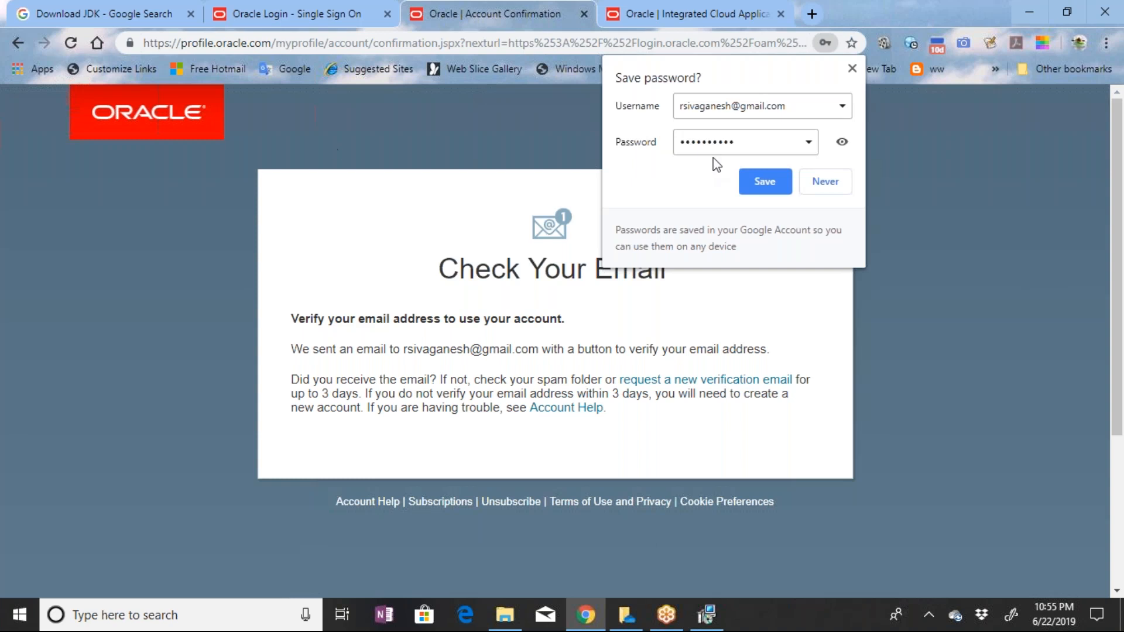
click(826, 184)
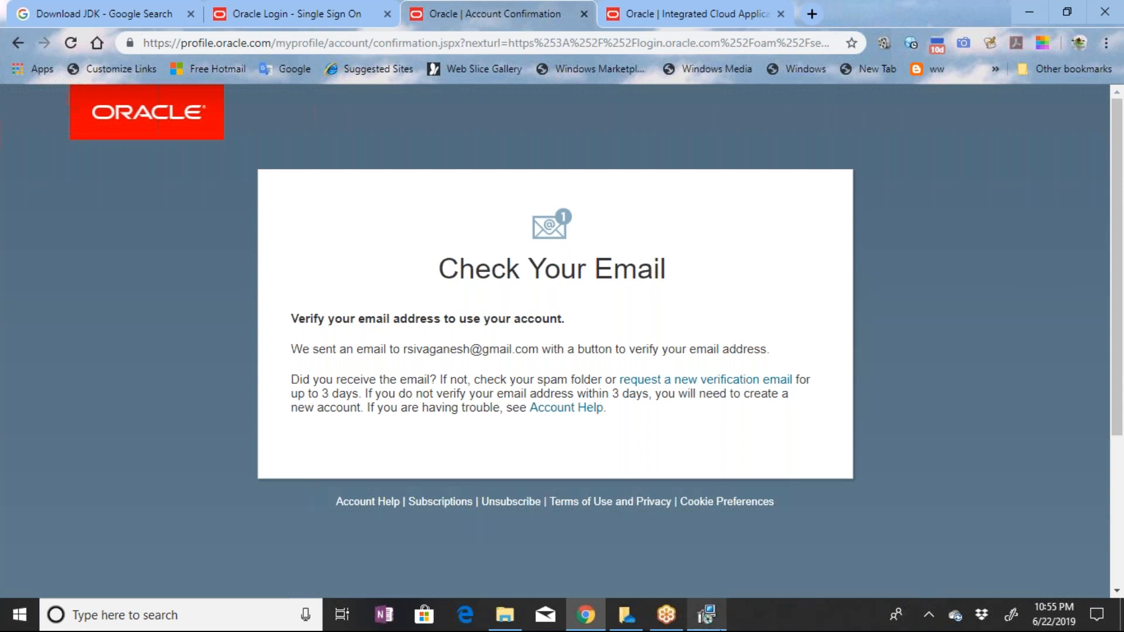
Switch to the Vagrant Setup Wizard and finish the completed installation
click(707, 615)
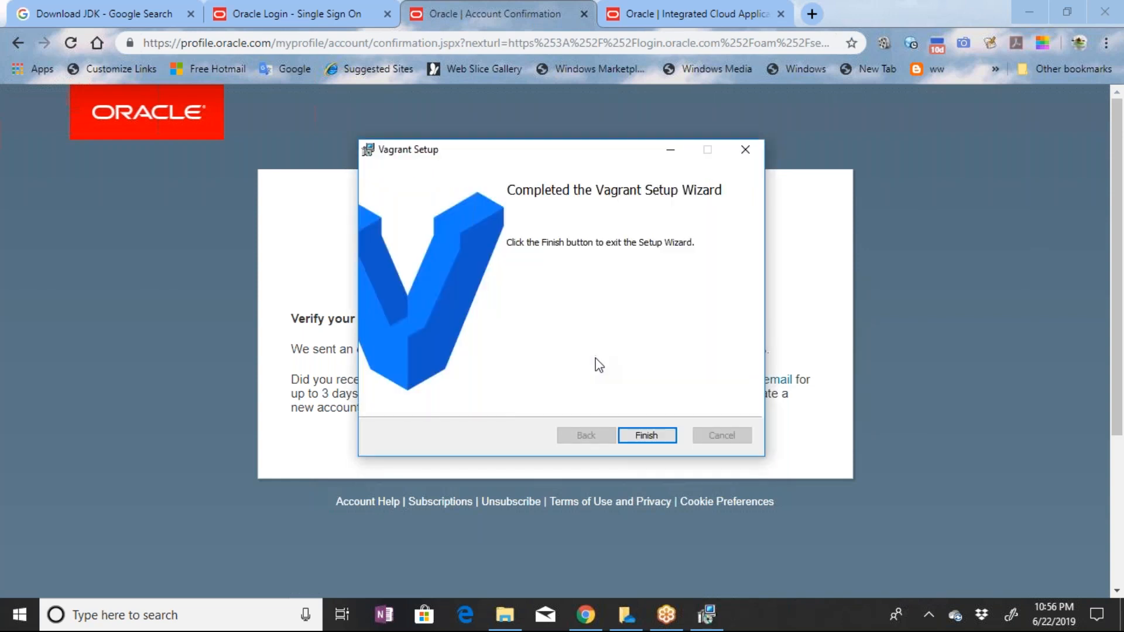
click(662, 442)
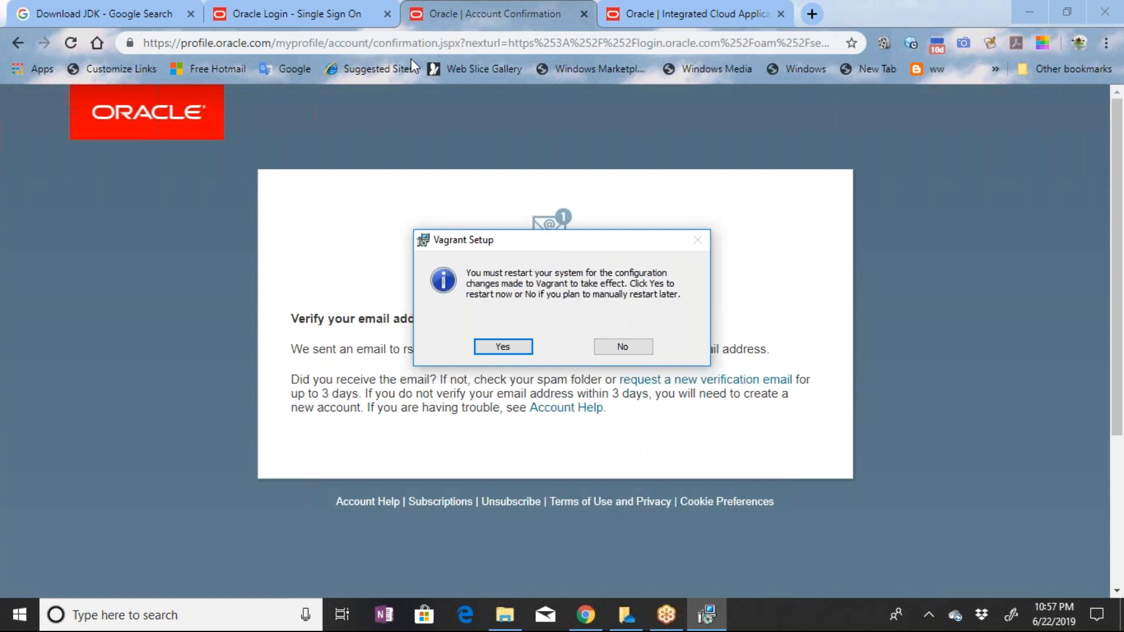
Sign in on the Oracle login page with the account's e-mail address and password to start the JDK download
click(345, 14)
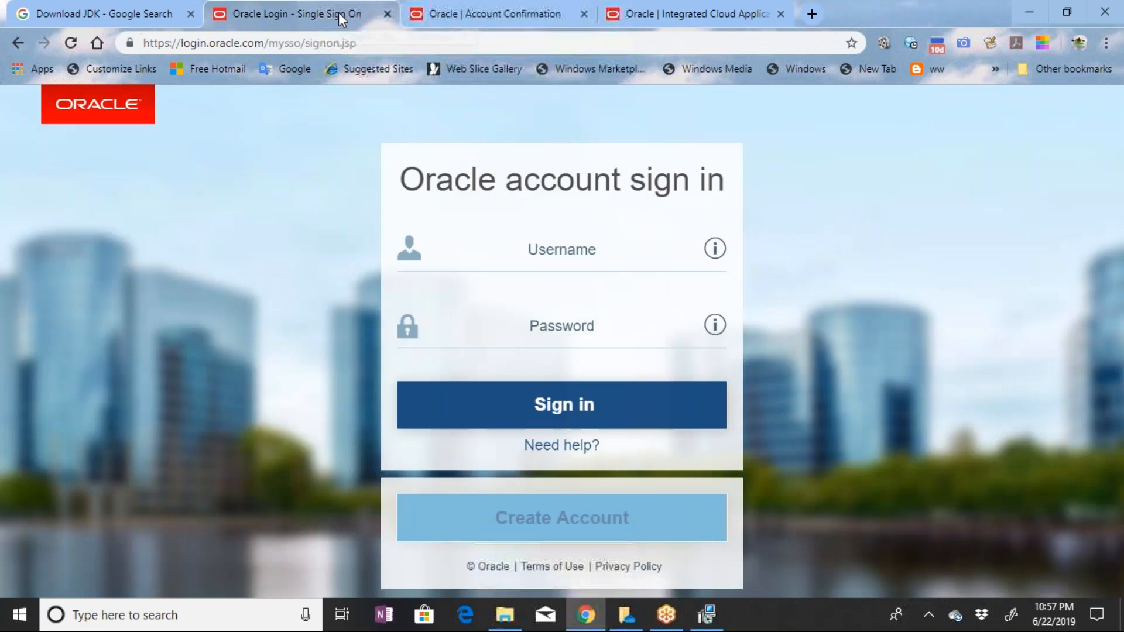
click(546, 241)
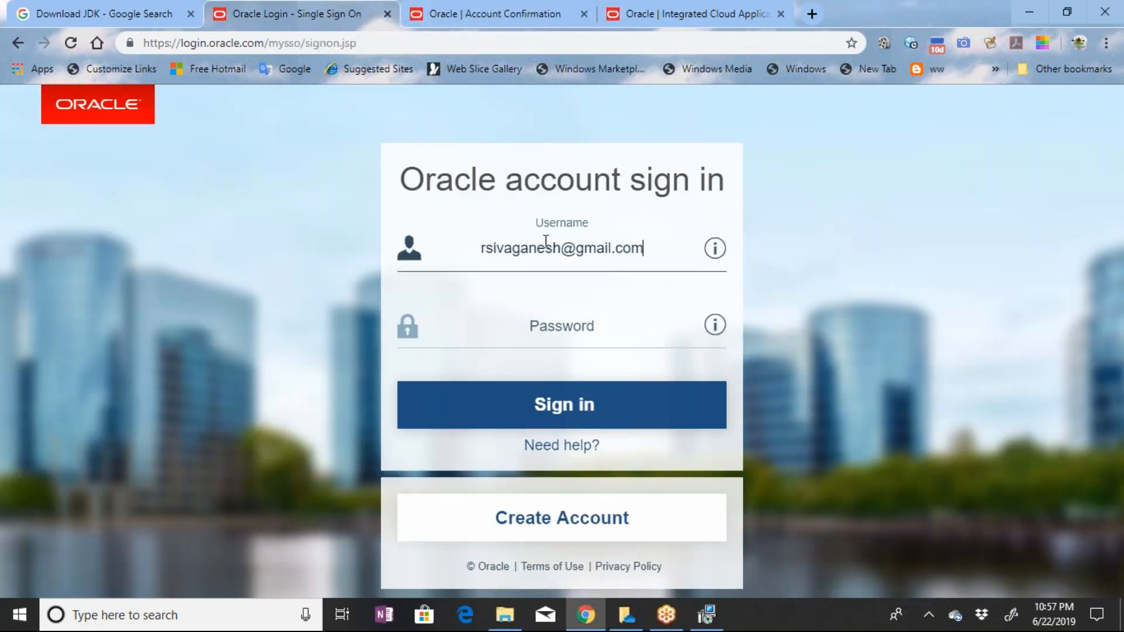
key(Tab)
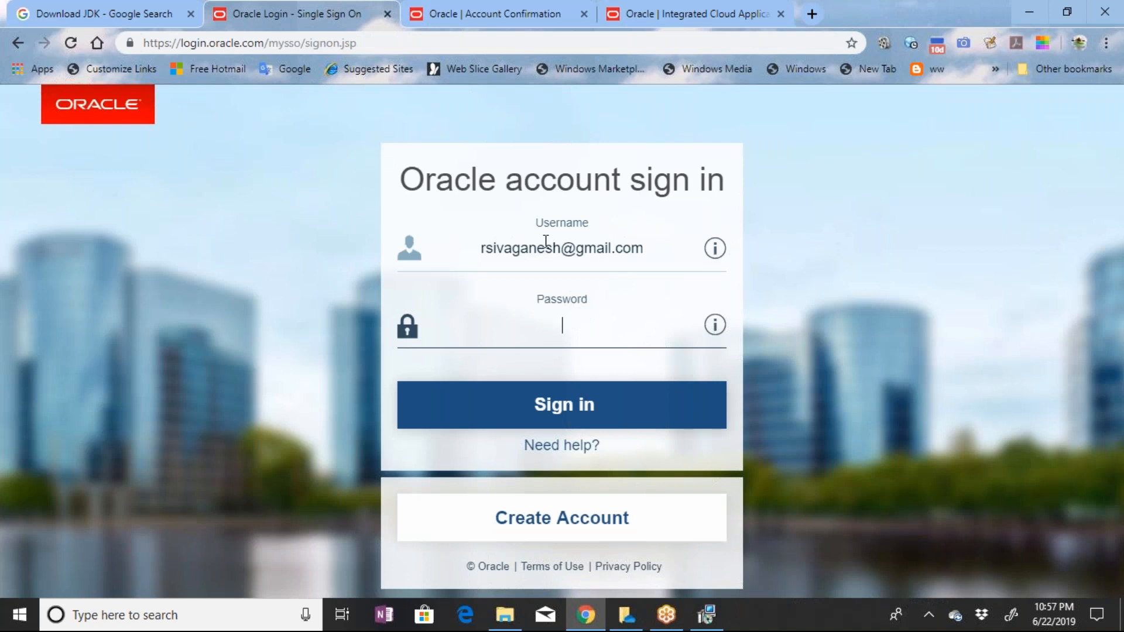
text(••••••••••)
key(Return)
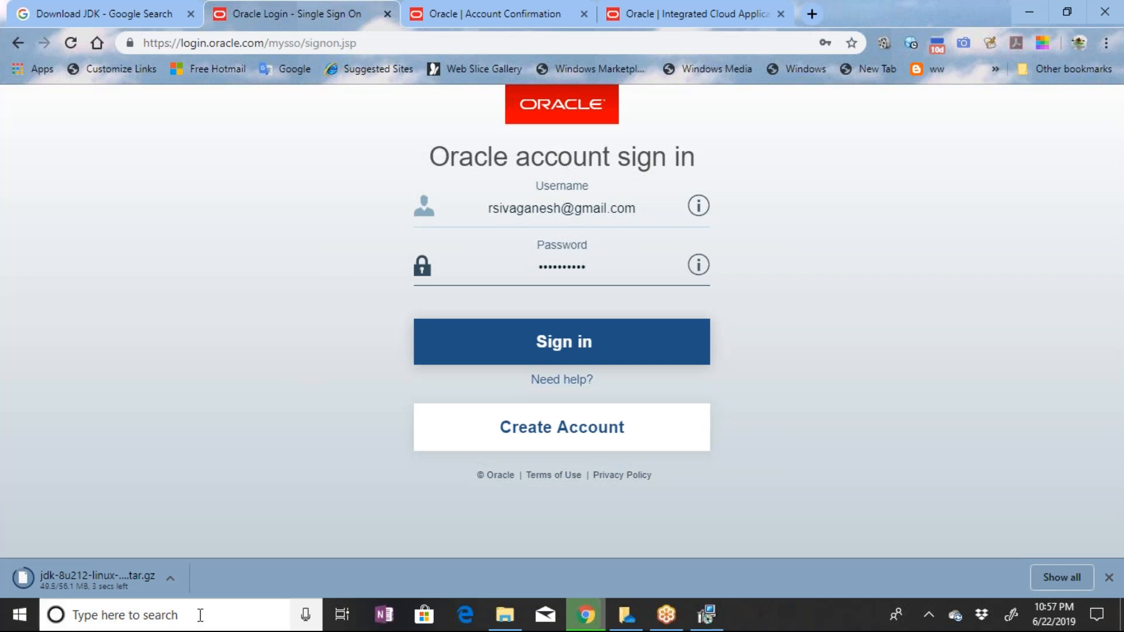
click(20, 625)
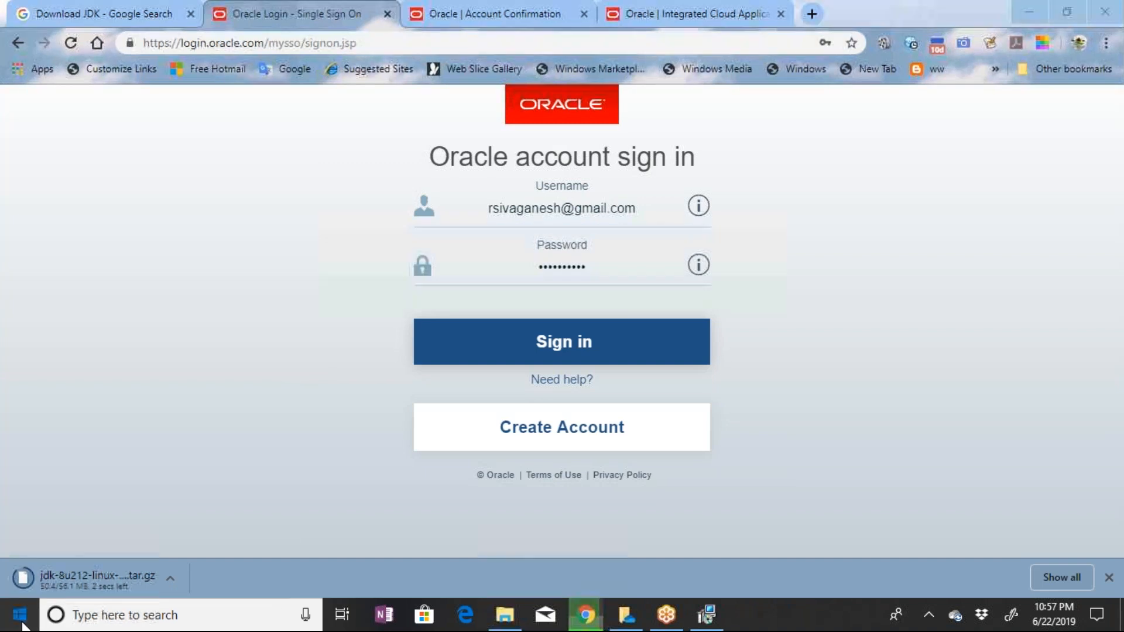
text(cmd)
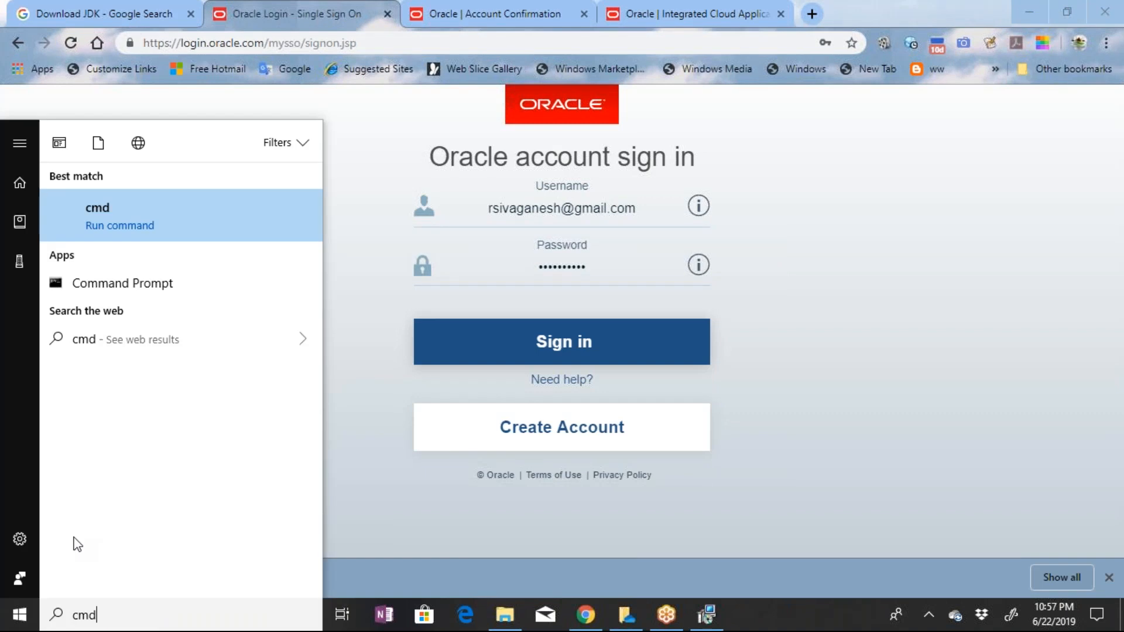
key(Return)
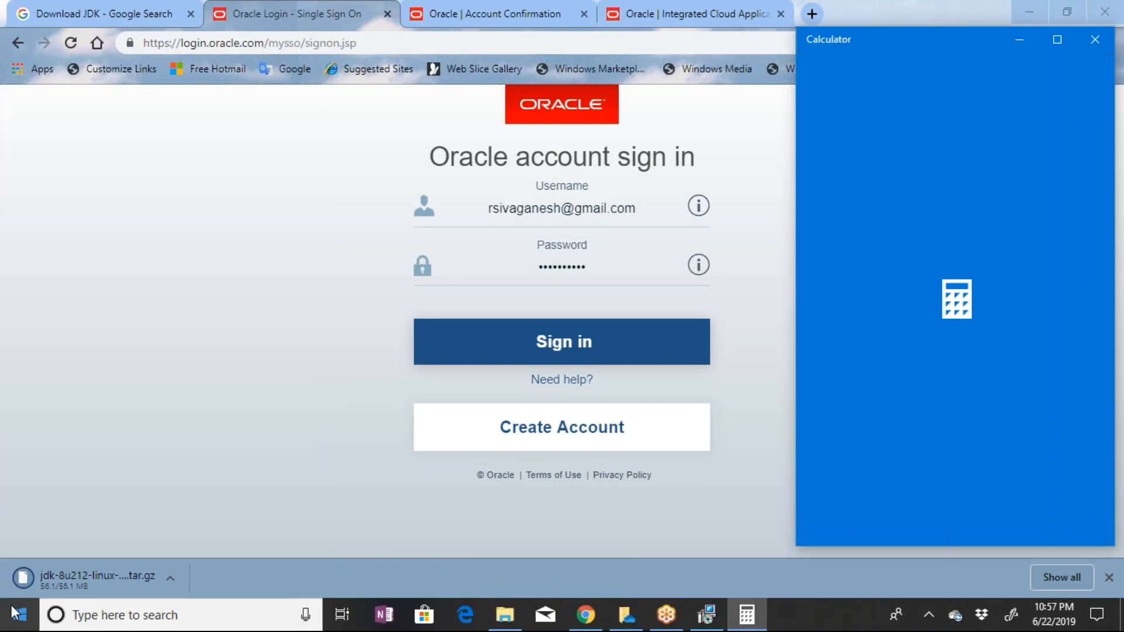
Open Command Prompt and run vagrant without arguments to check the installation, reviewing the subcommand help
click(13, 613)
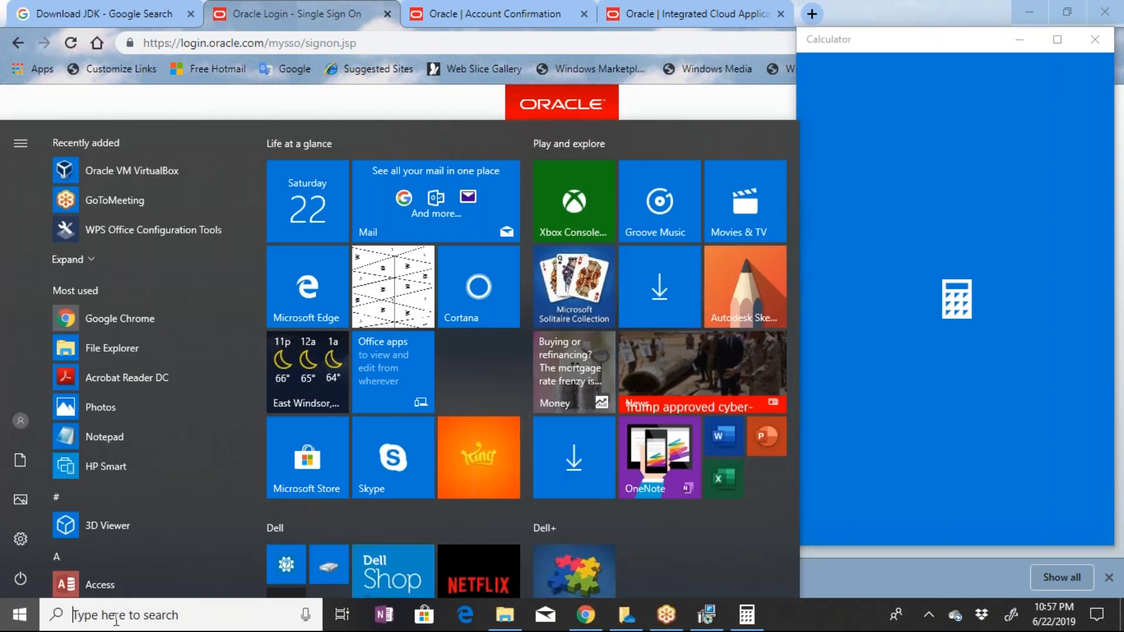
text(cmd)
click(117, 236)
text(vagrant)
key(Return)
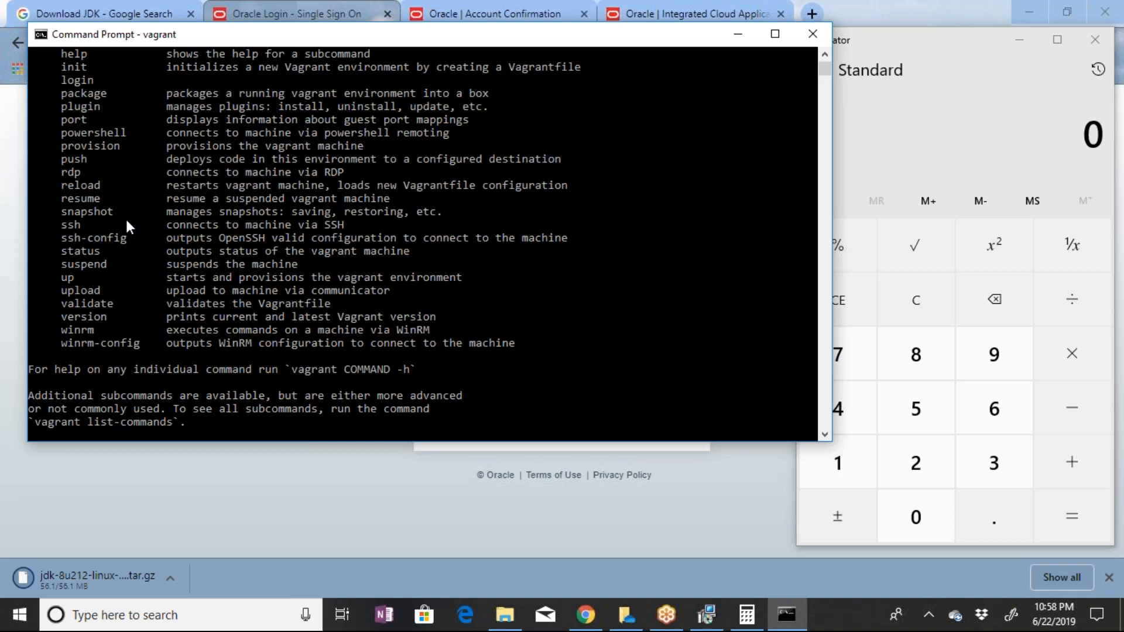
key(Return)
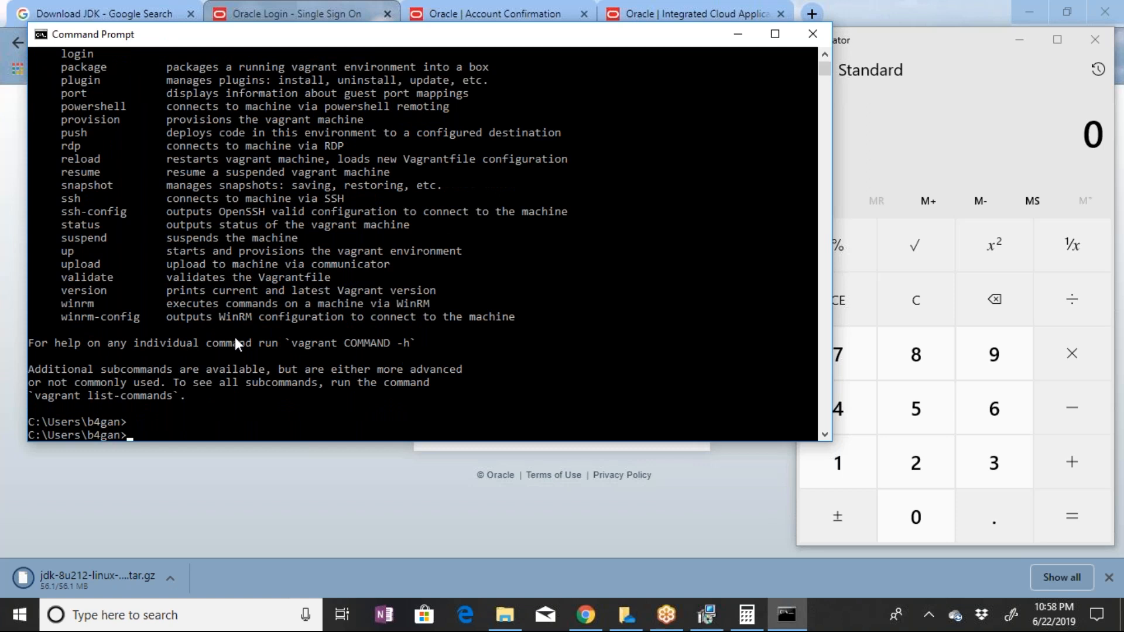
scroll(235, 340, down, 1)
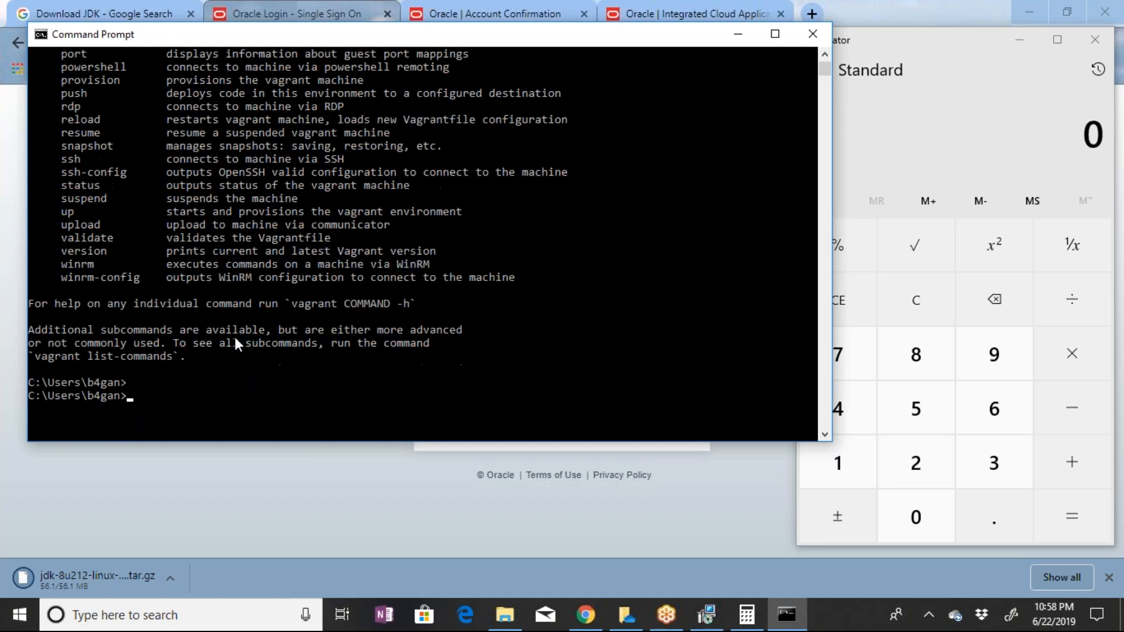
scroll(234, 337, down, 1)
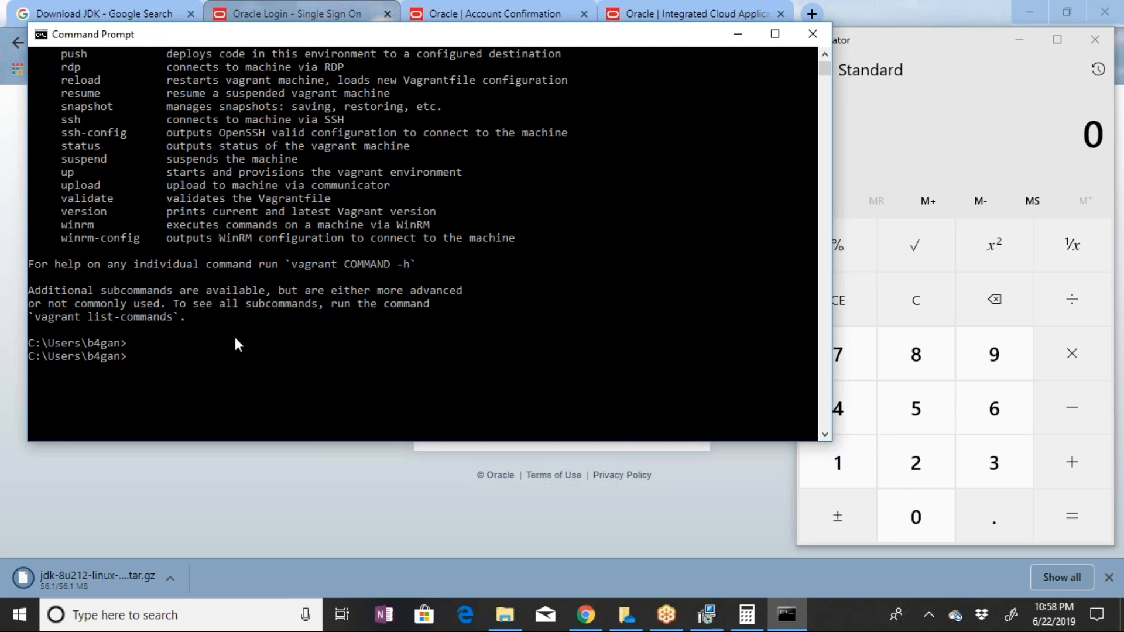
scroll(546, 94, up, 3)
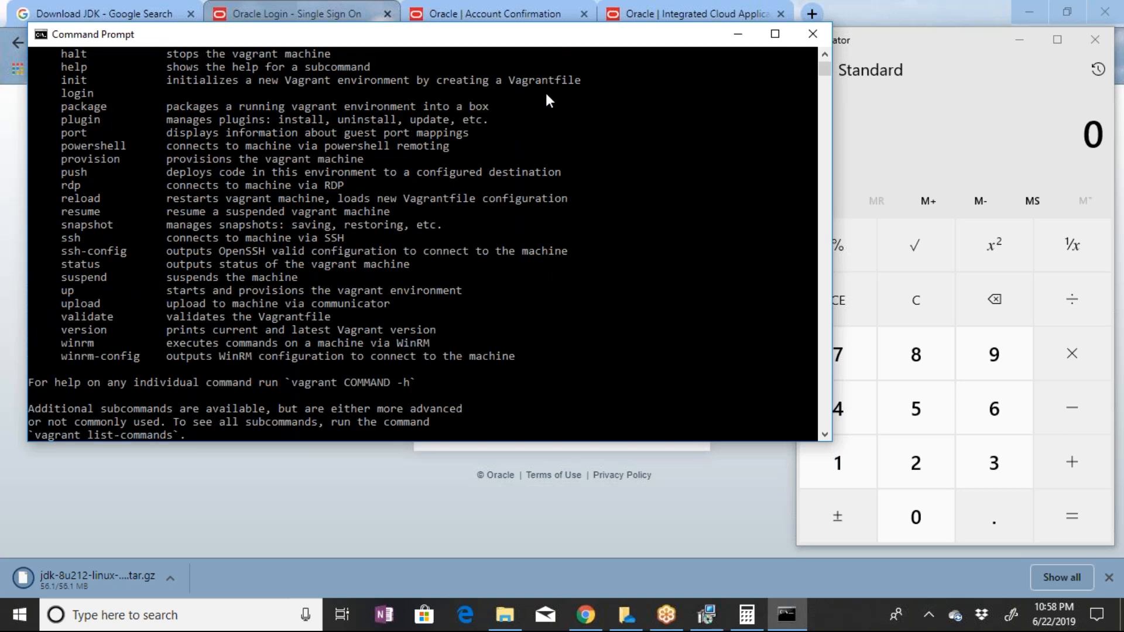
click(637, 334)
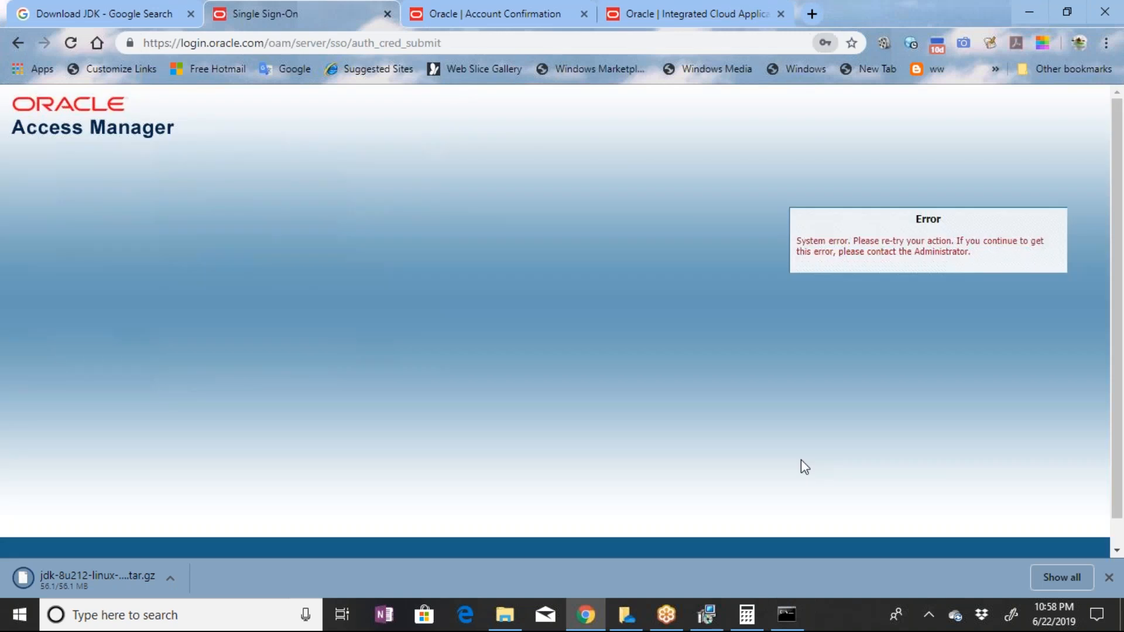
key(alt+Tab)
click(521, 400)
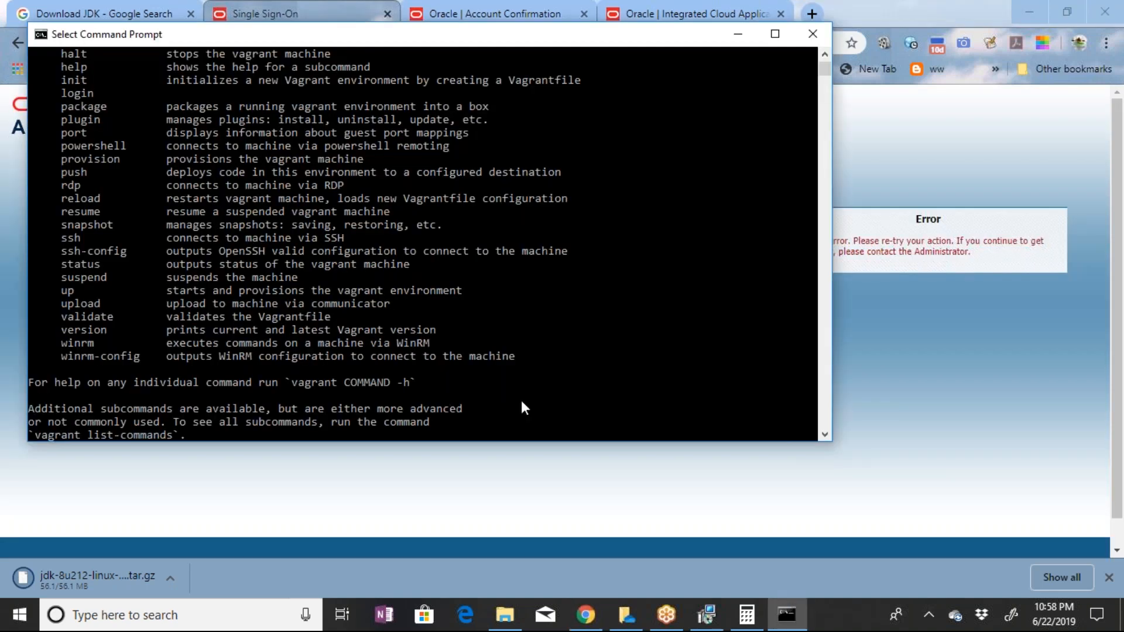
Clear the earlier Vagrant help output from the Command Prompt window with cls
key(Return)
key(Return)
text(c)
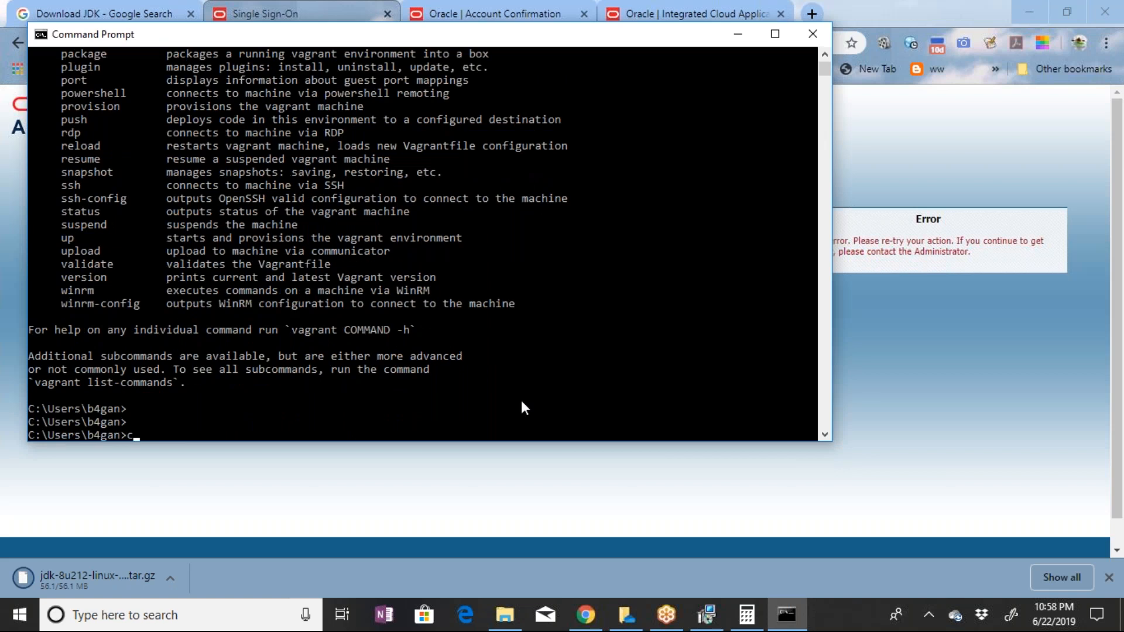
text(lear)
key(Return)
text(cls)
key(Return)
Run vboxmanage in Command Prompt to check whether the VirtualBox command-line tool is available
text(vboxmana)
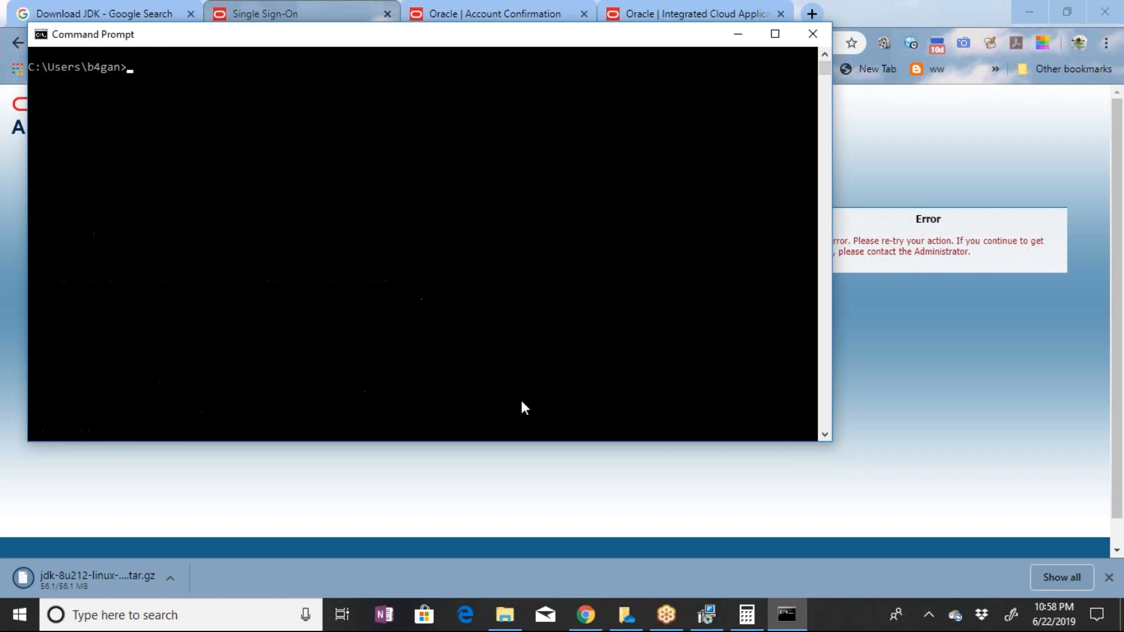
text(ge)
key(Return)
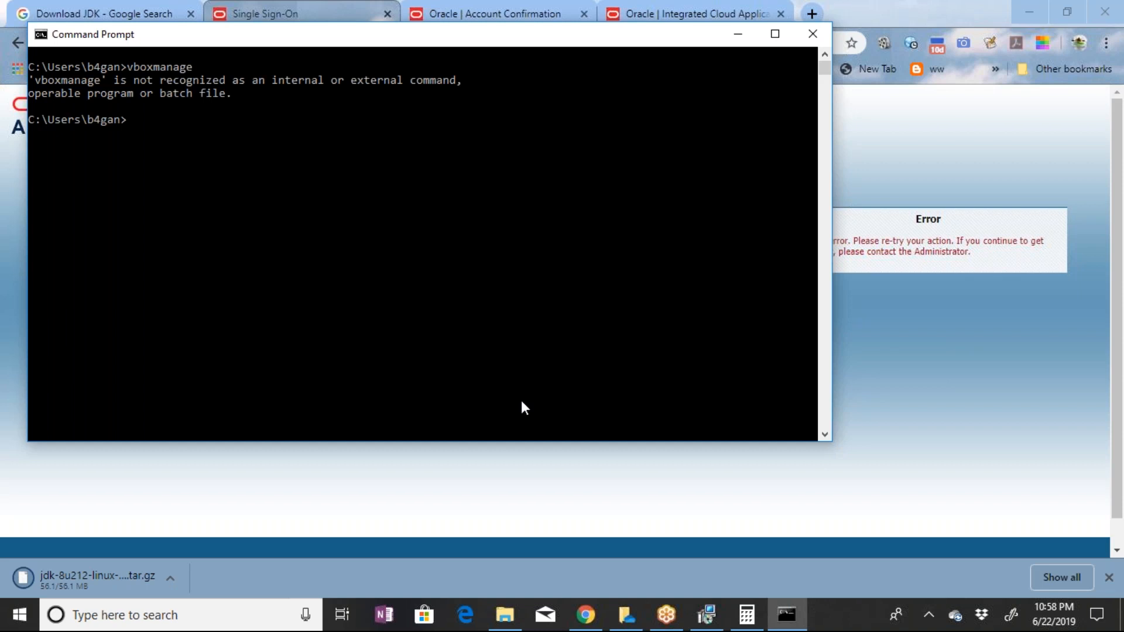
click(714, 618)
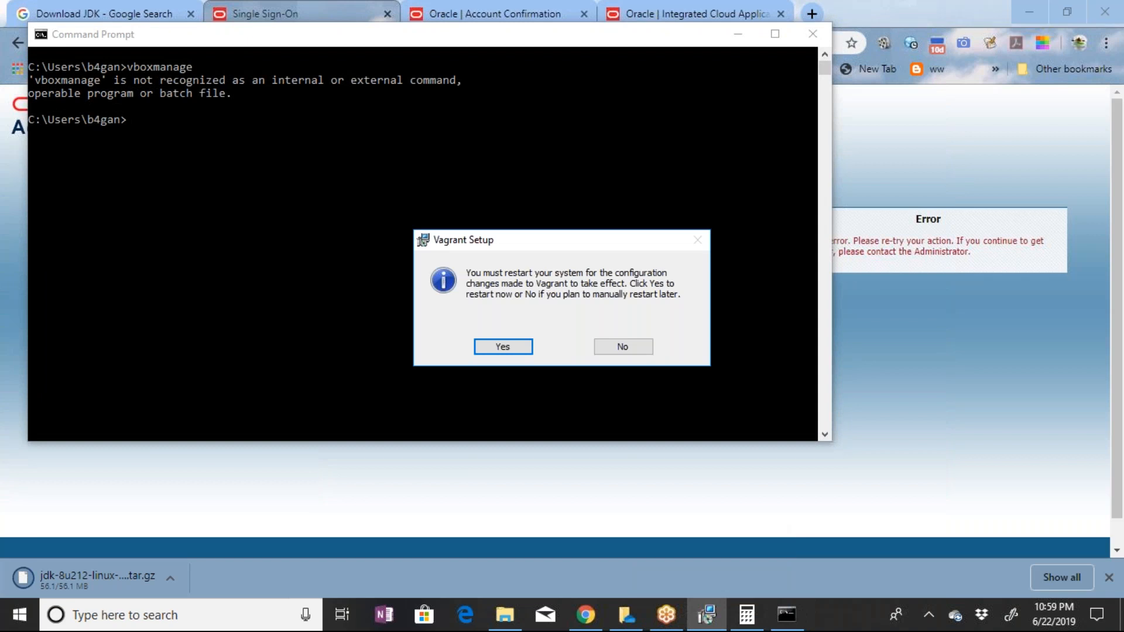
click(8, 625)
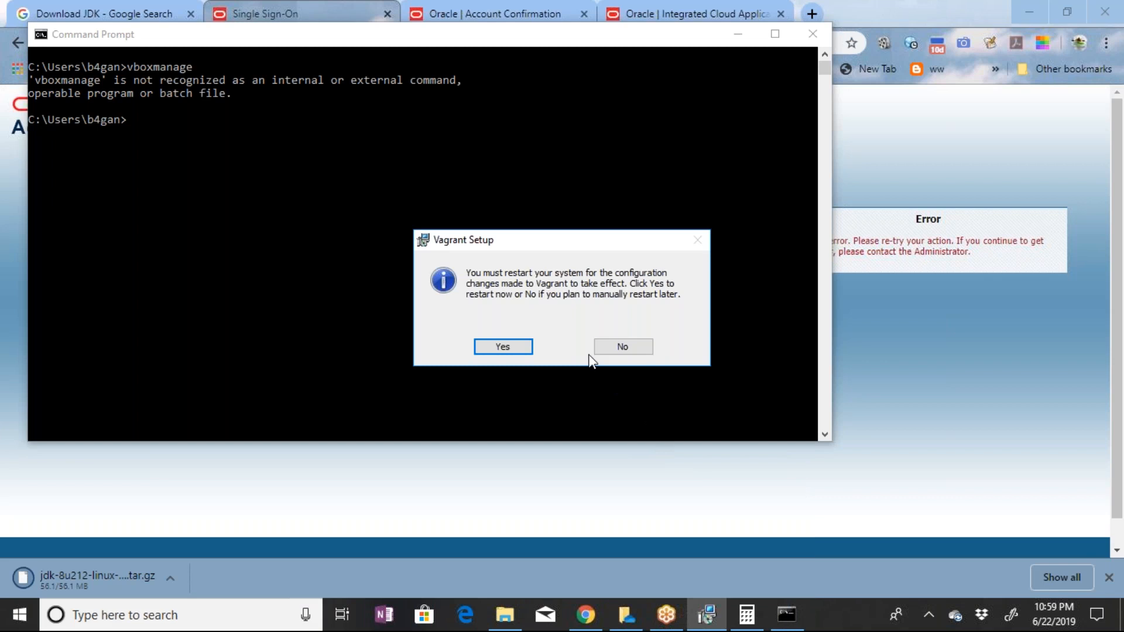
click(196, 186)
click(21, 616)
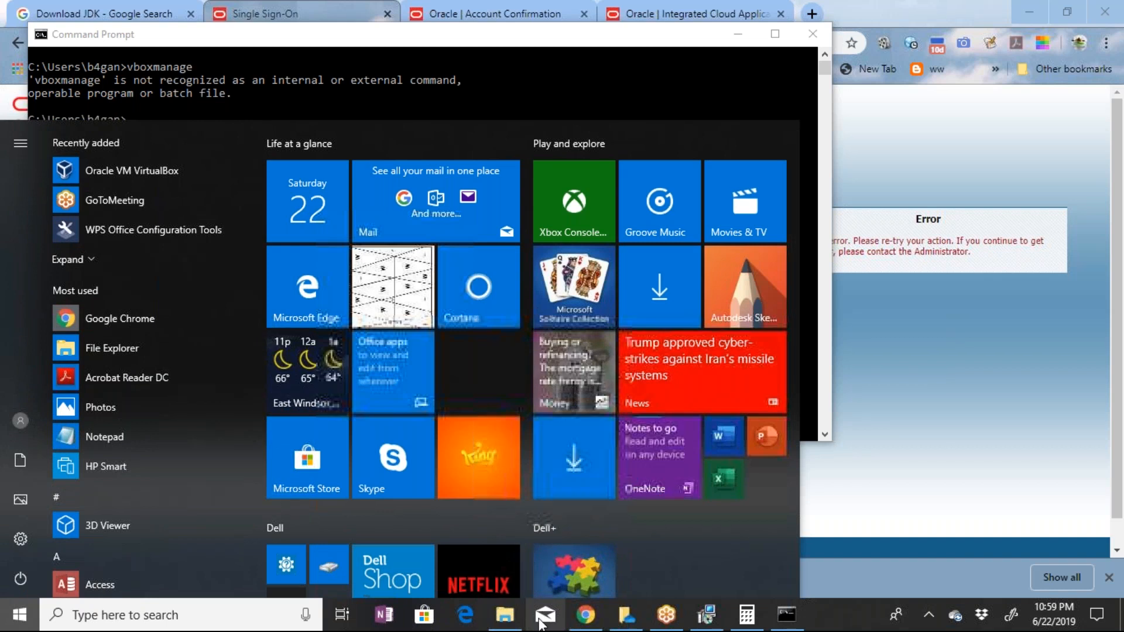
mouse_move(514, 622)
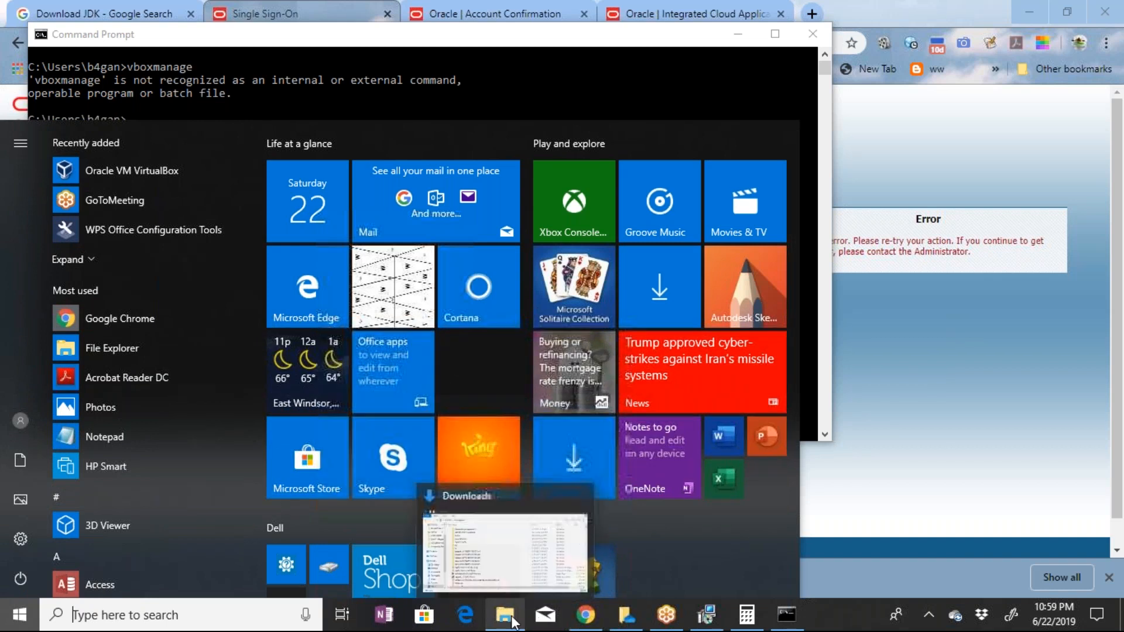
click(504, 553)
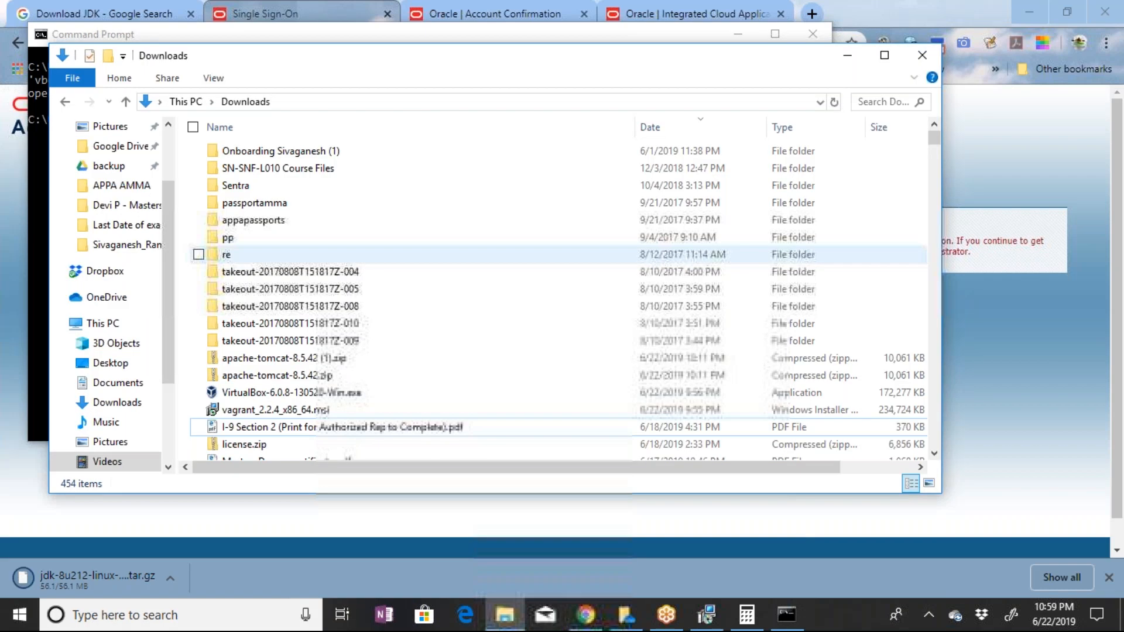
Open the Windows System information window and bring up Environment Variables through its advanced system settings
key(super+Pause)
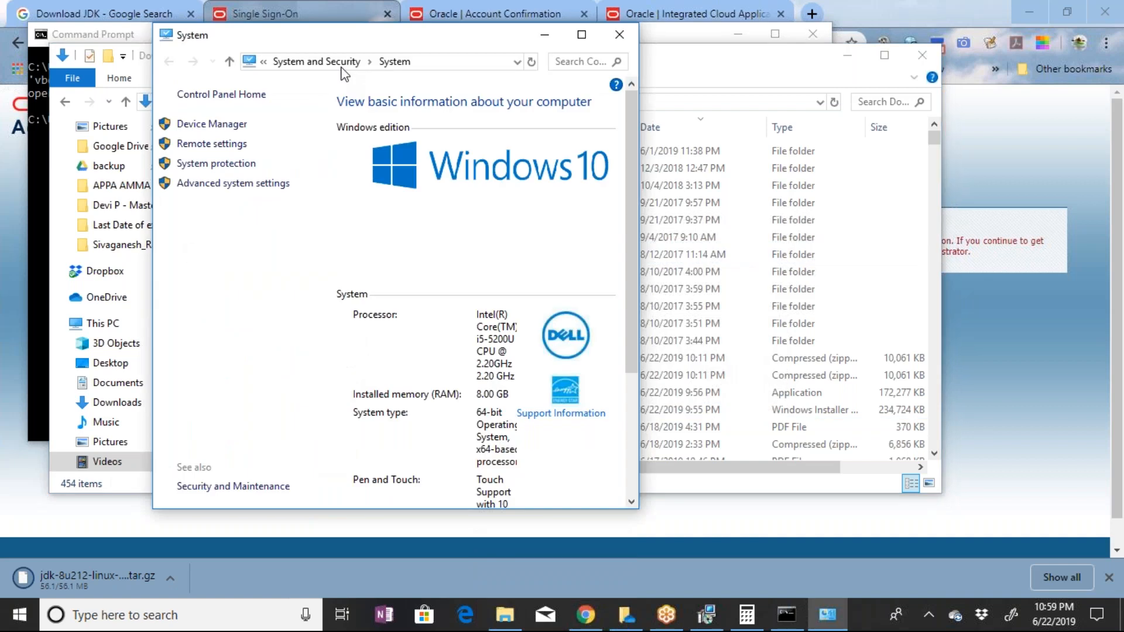
drag(351, 42, 448, 60)
double_click(449, 58)
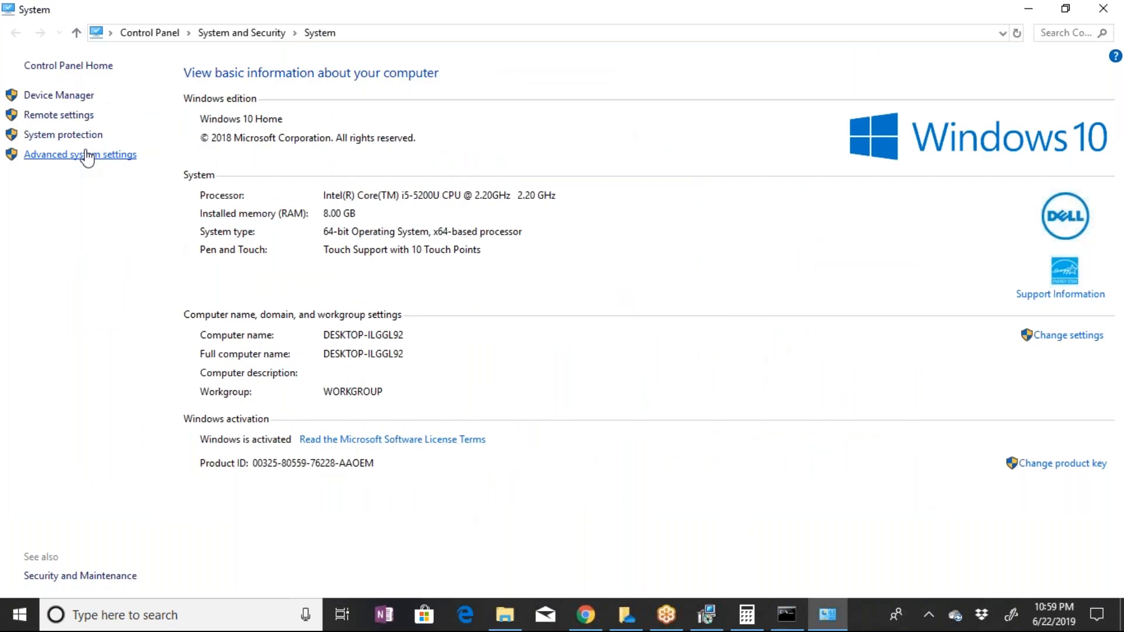
click(87, 156)
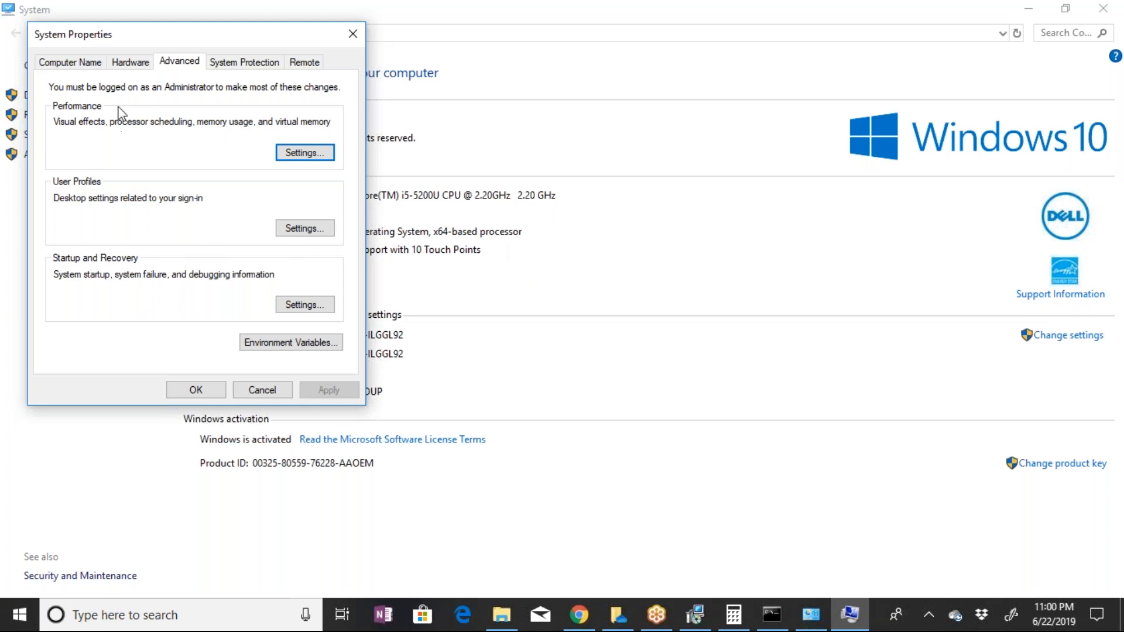
click(294, 344)
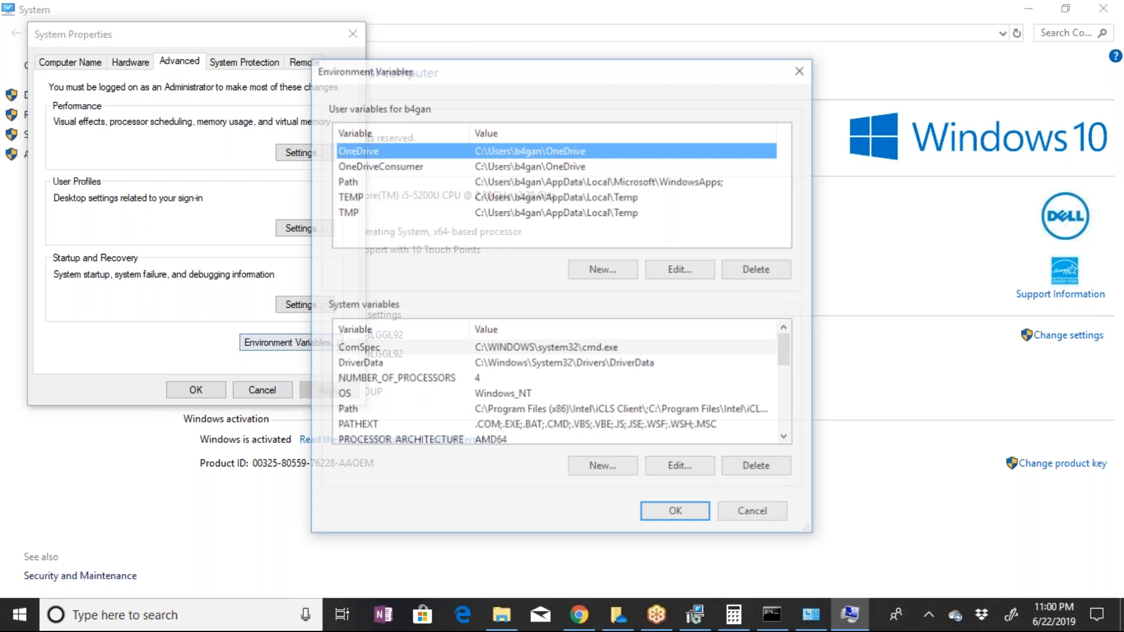
Open the user-level Path variable for editing
scroll(556, 380, down, 5)
scroll(556, 386, up, 3)
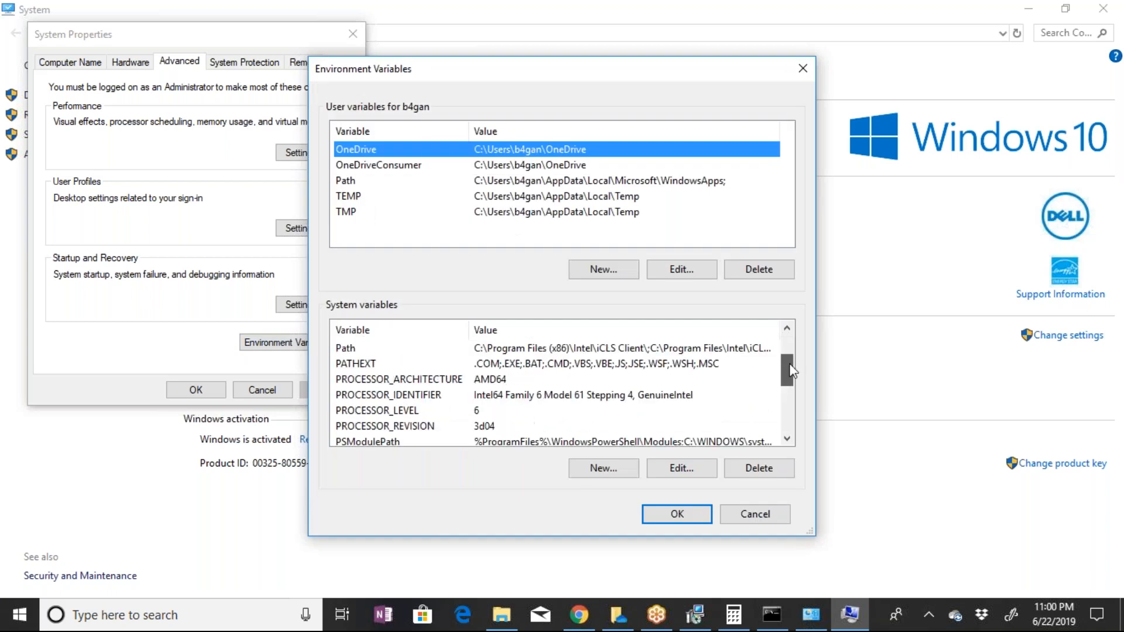
click(371, 183)
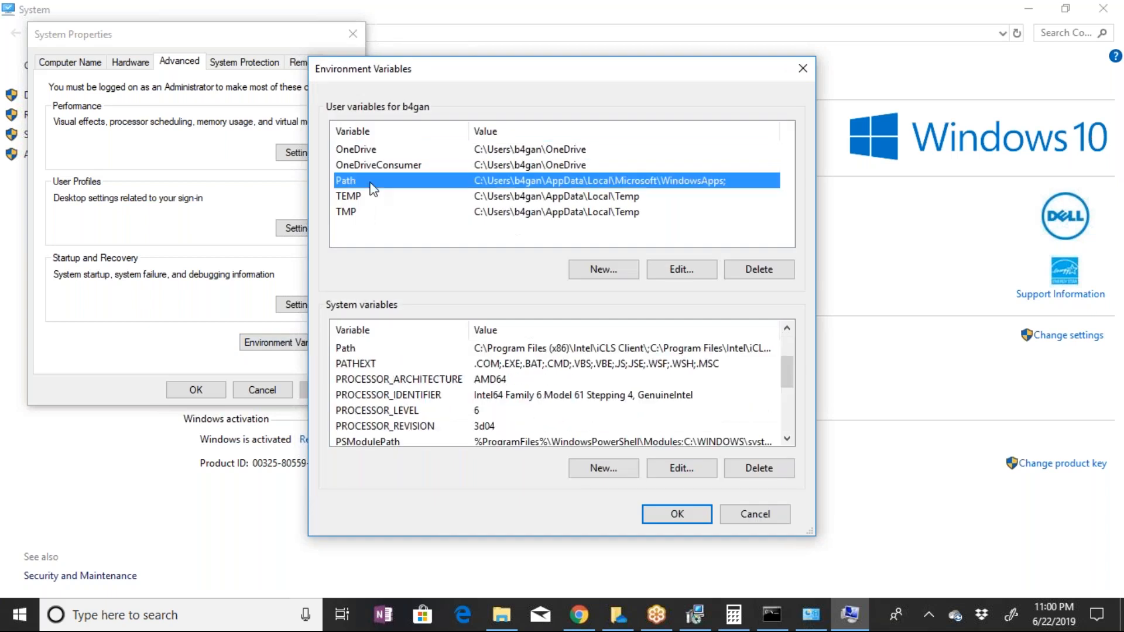
click(661, 271)
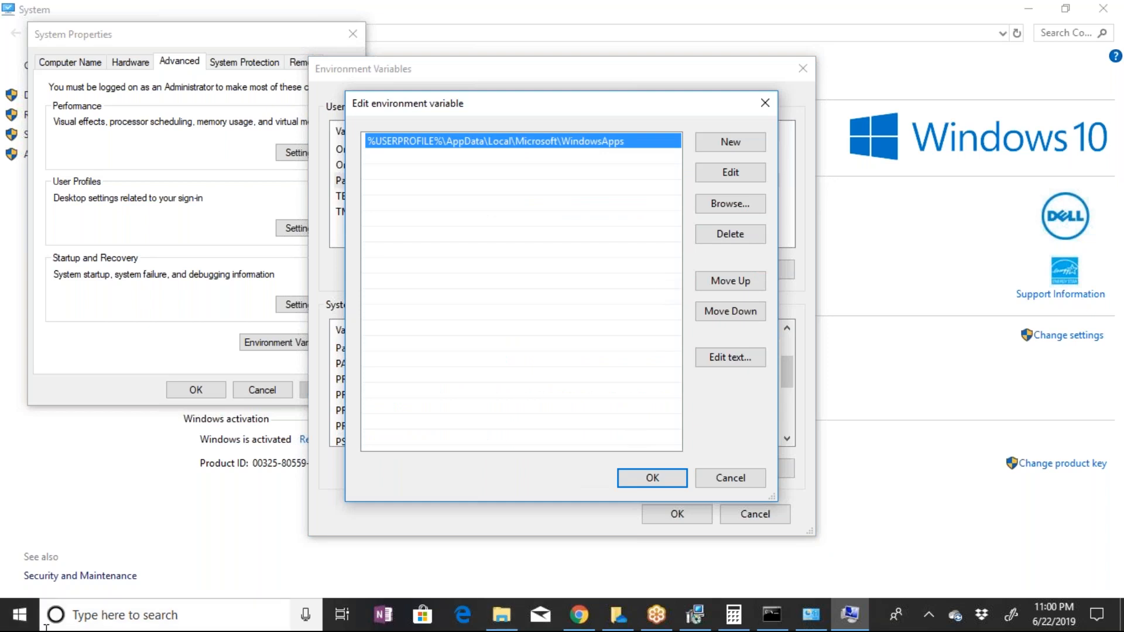
click(20, 616)
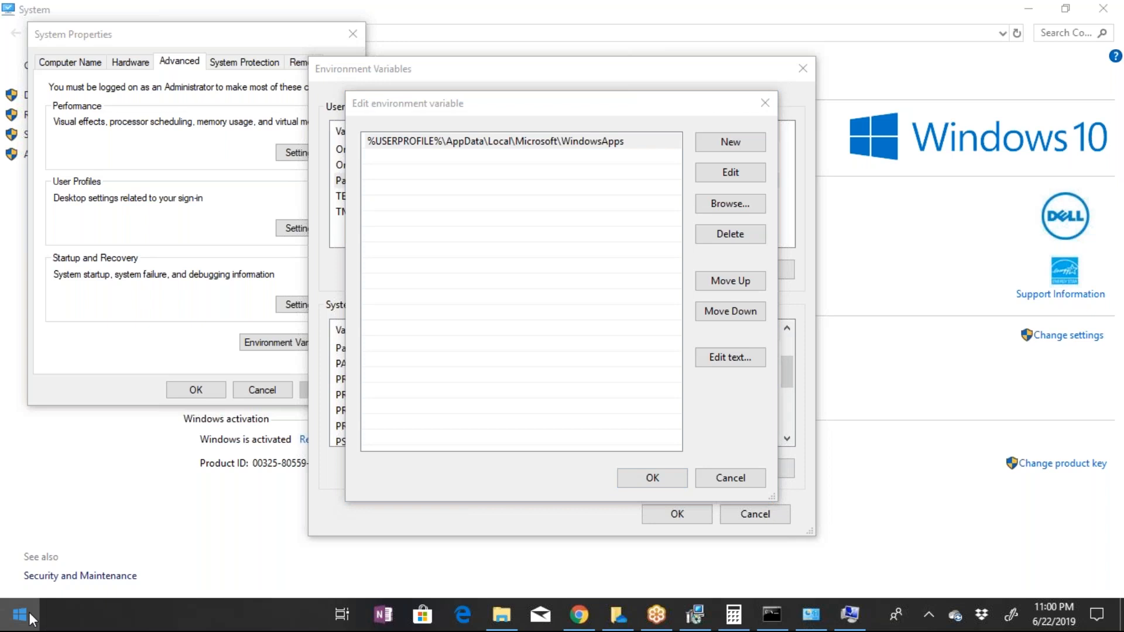
click(31, 619)
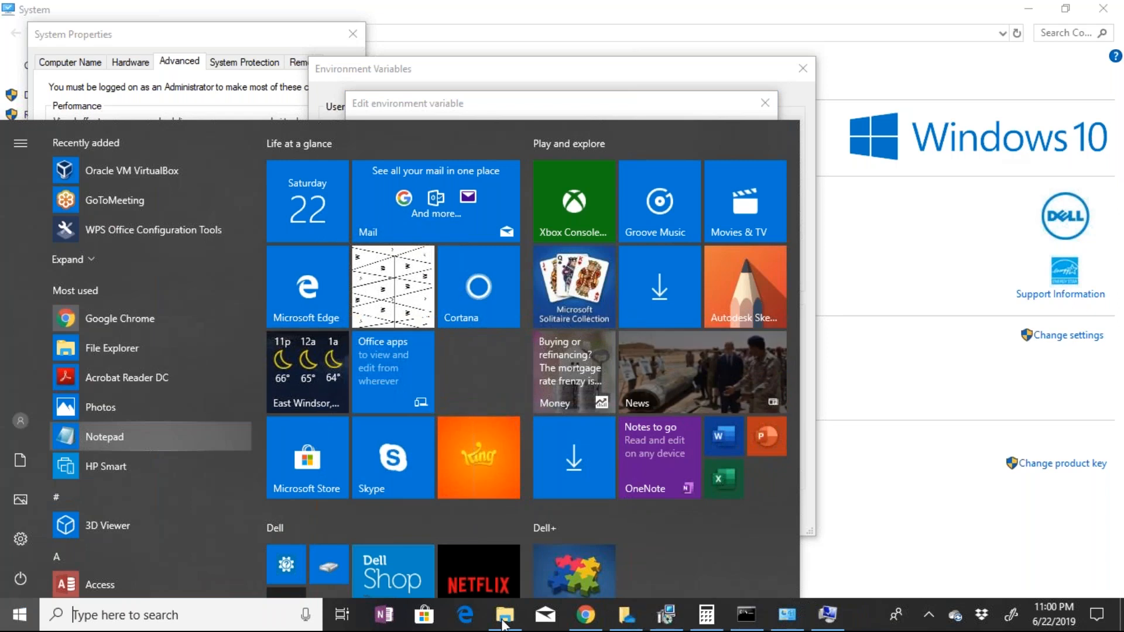
click(503, 624)
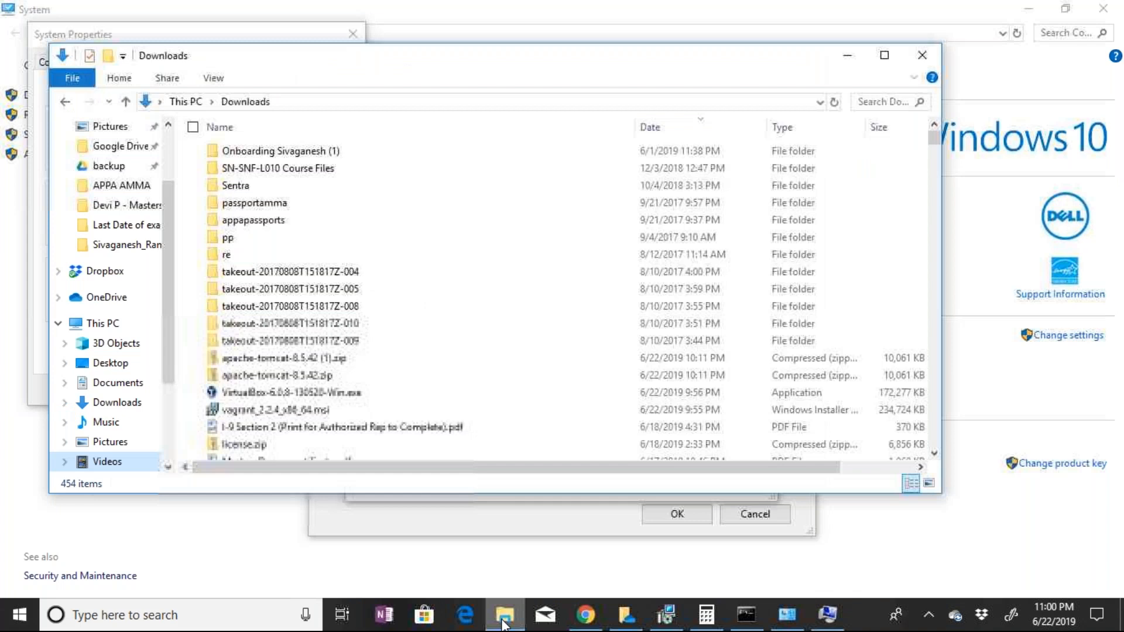
click(503, 625)
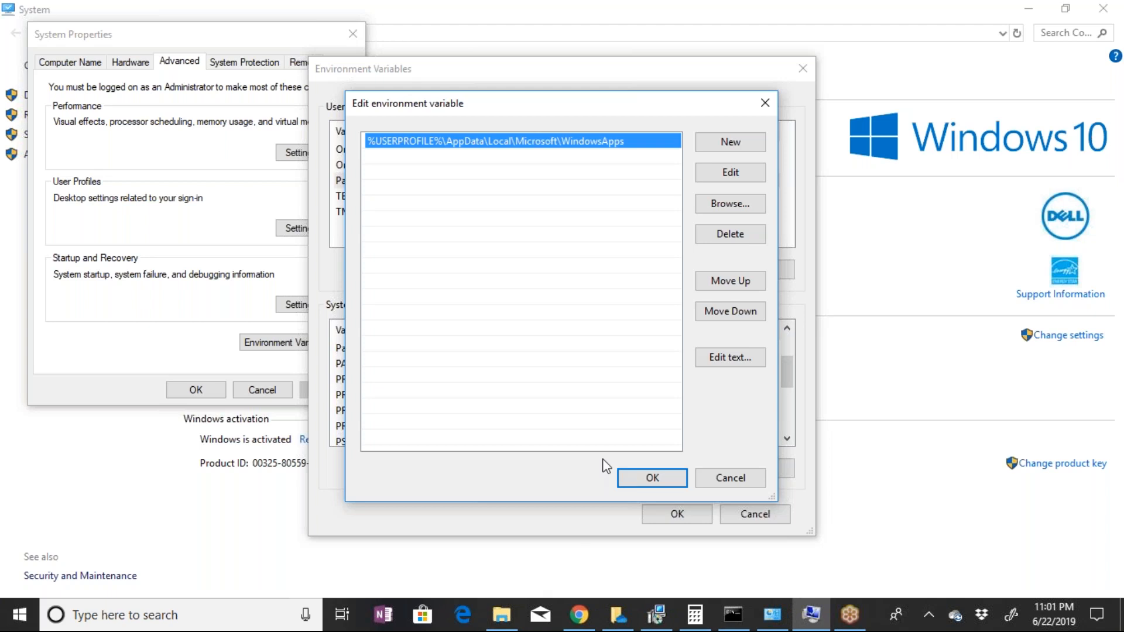
Start browsing for a folder for the user Path variable and look through the user profile's subfolders
click(722, 205)
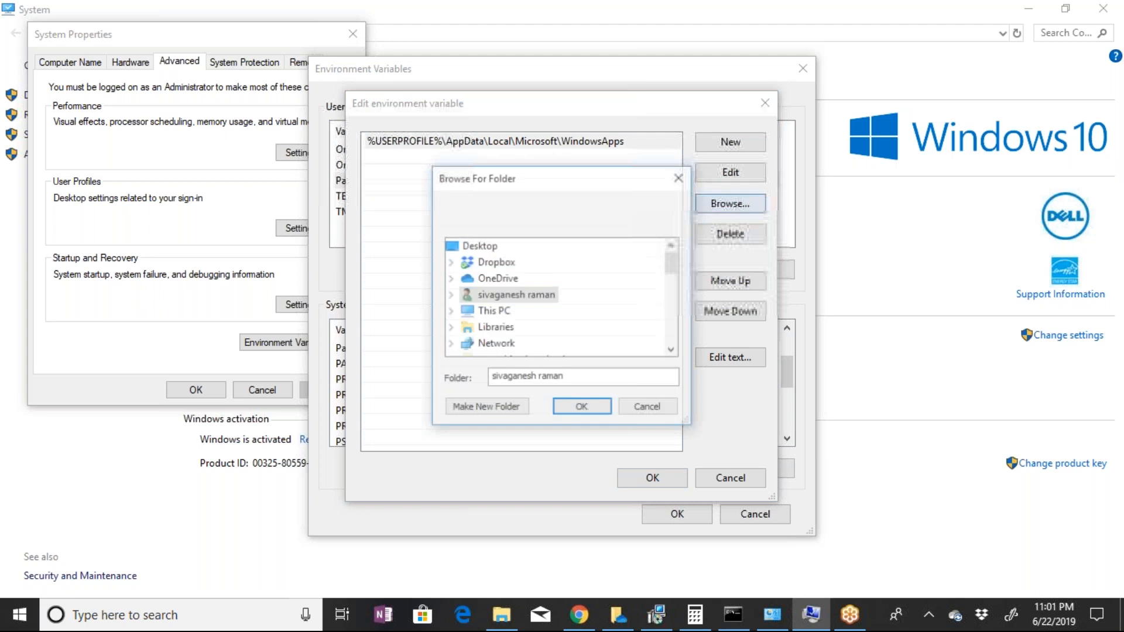
scroll(672, 296, down, 3)
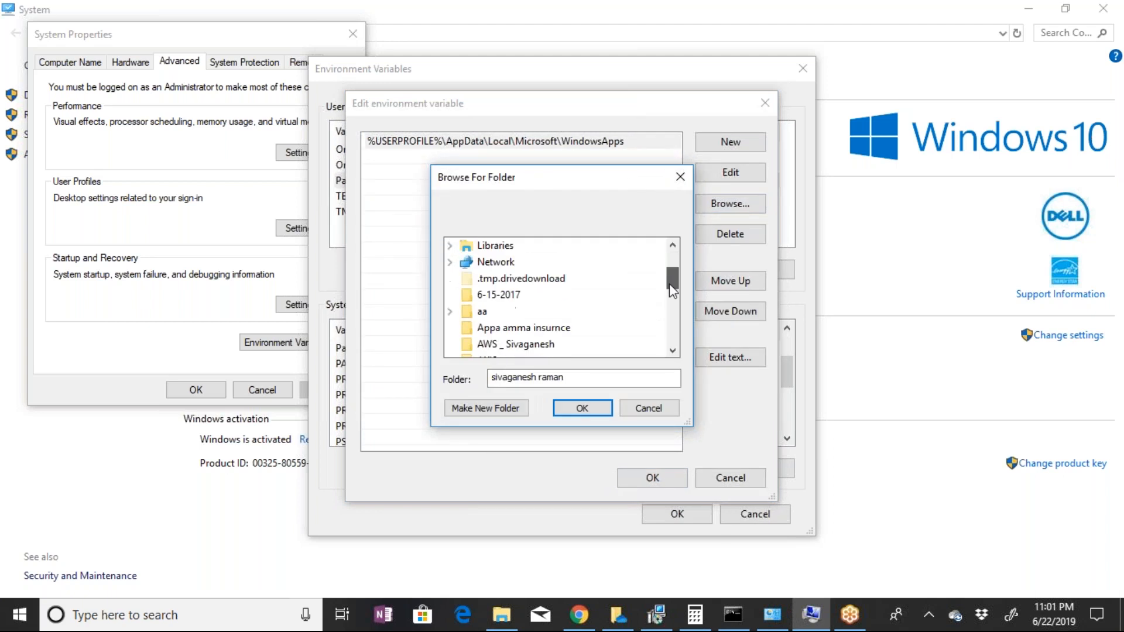
drag(672, 296, 539, 261)
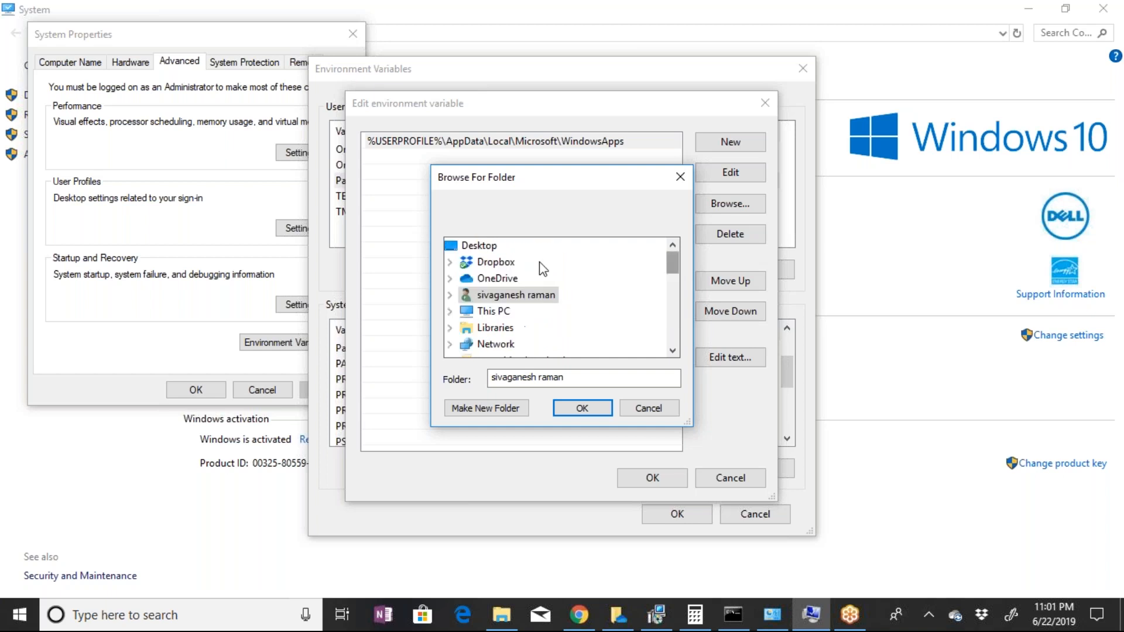
scroll(539, 261, down, 1)
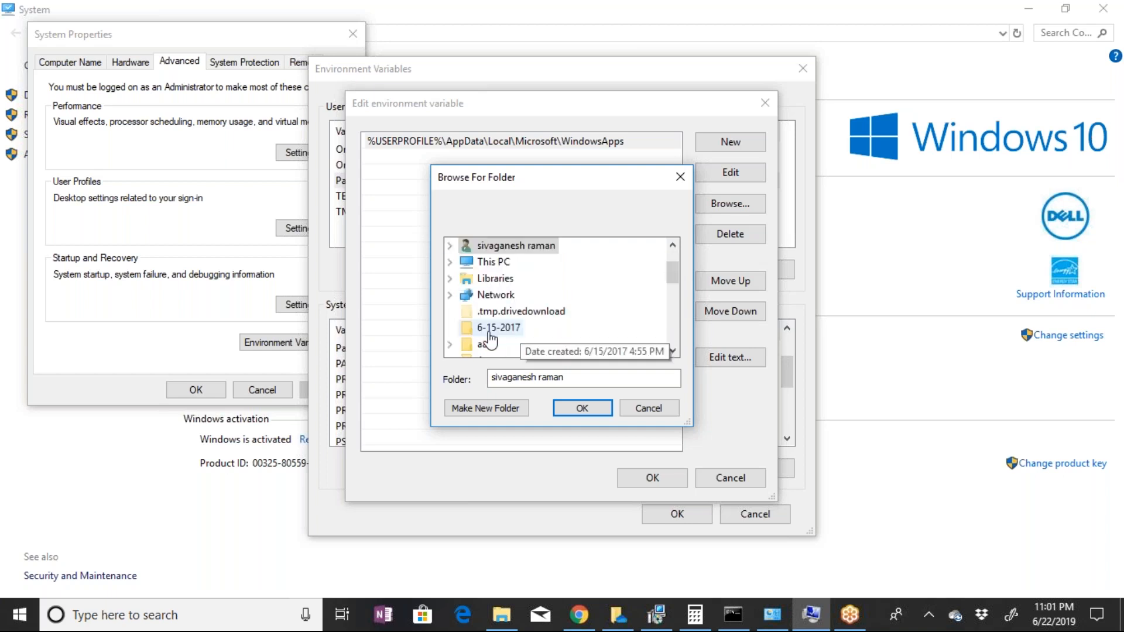
double_click(498, 250)
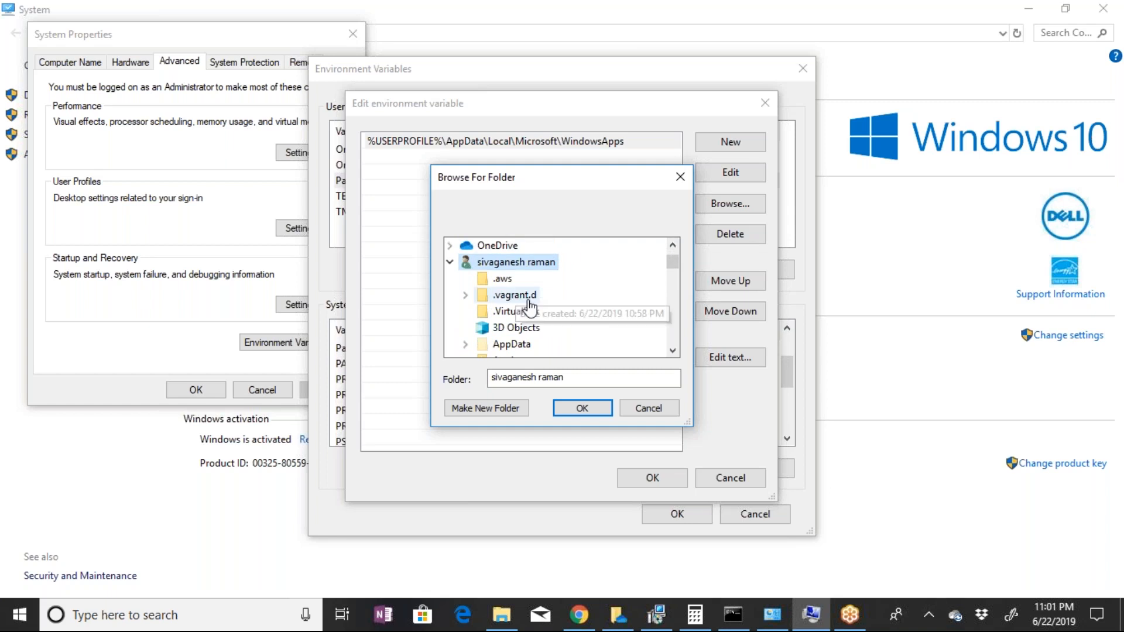
scroll(550, 336, down, 5)
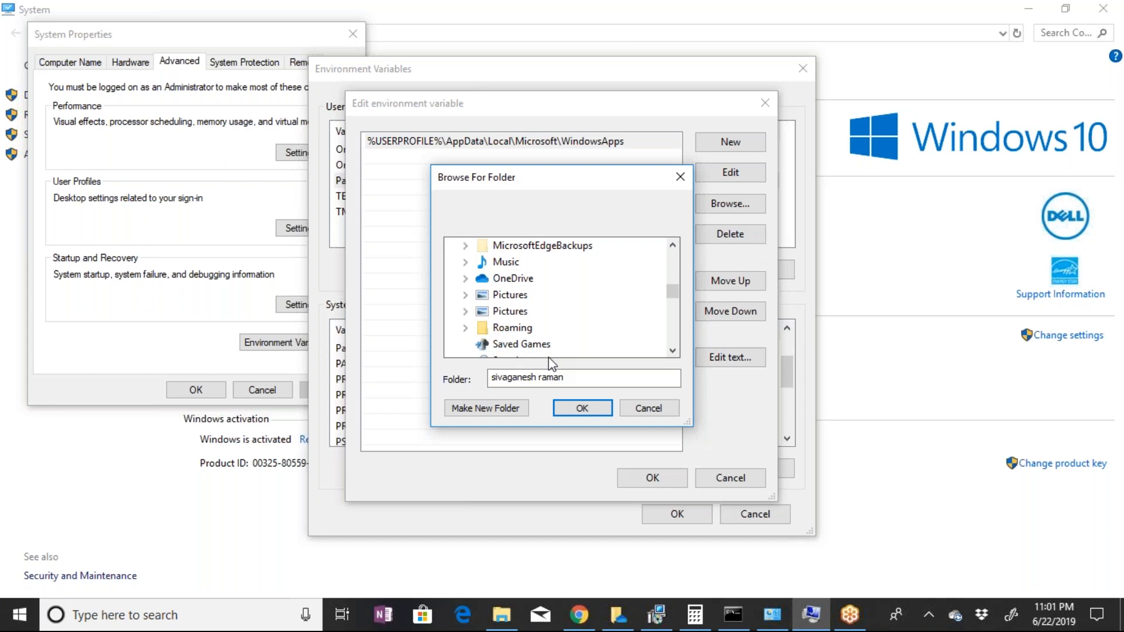
scroll(551, 350, up, 1)
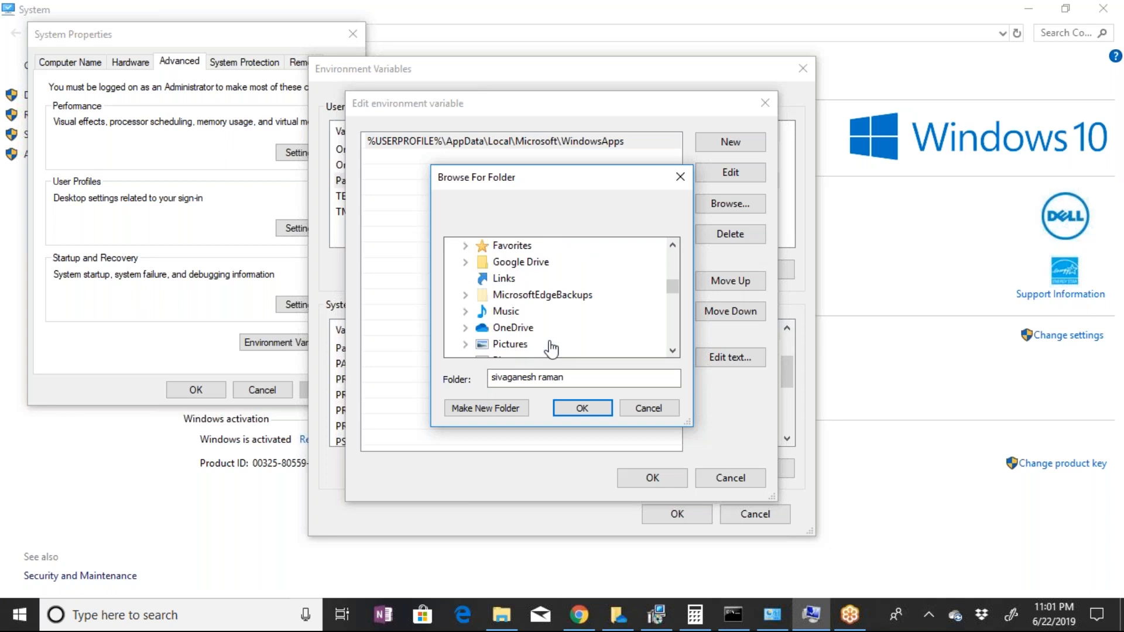
scroll(550, 349, up, 5)
scroll(561, 292, down, 1)
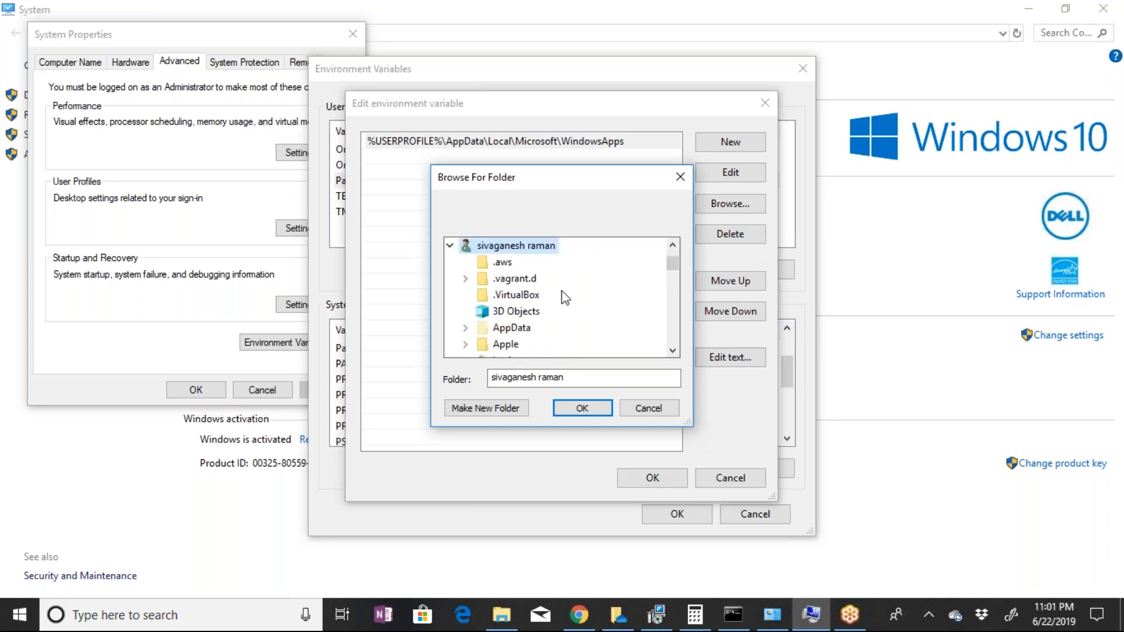
scroll(561, 290, down, 1)
scroll(557, 292, down, 3)
scroll(557, 293, down, 5)
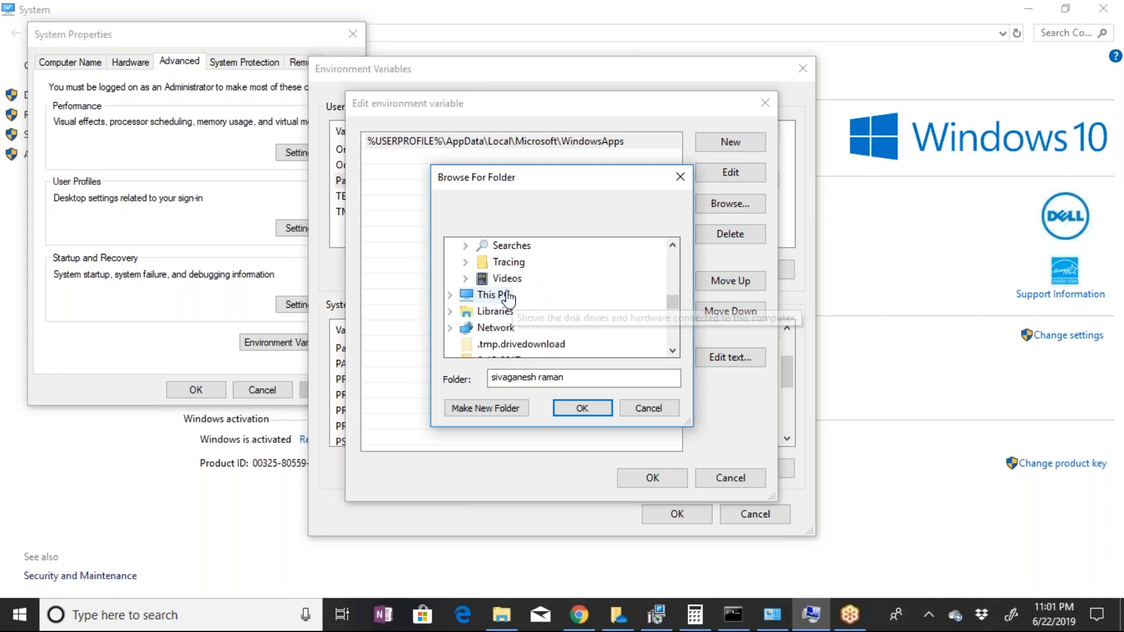
In the folder browser, expand Program Files on the OS (C:) drive and look through its subfolders
double_click(493, 295)
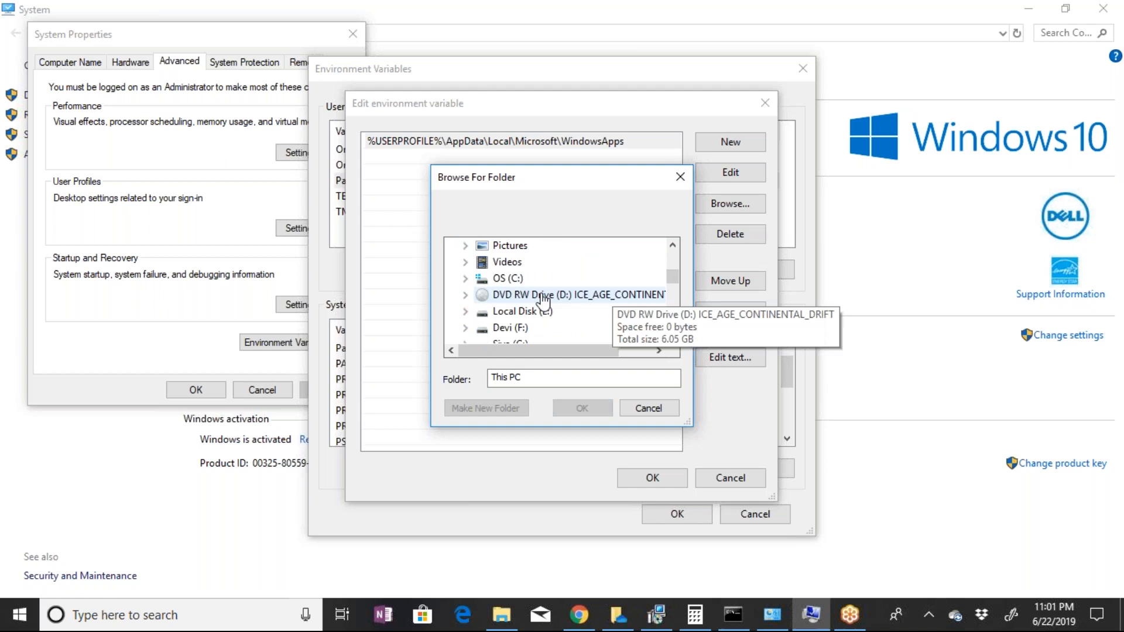
double_click(515, 279)
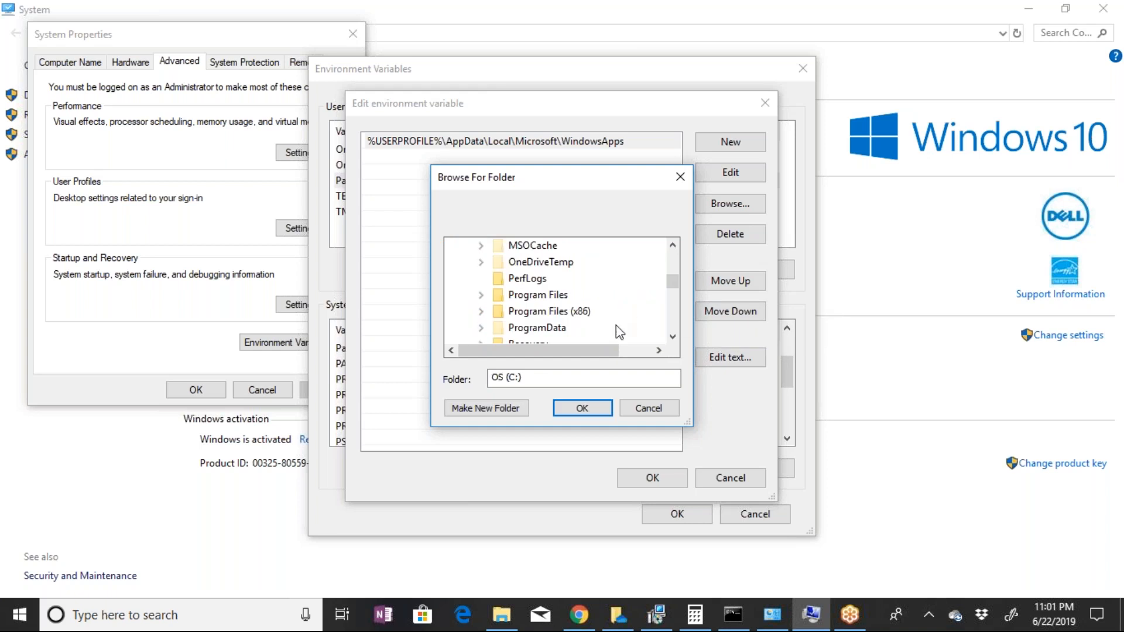
double_click(562, 295)
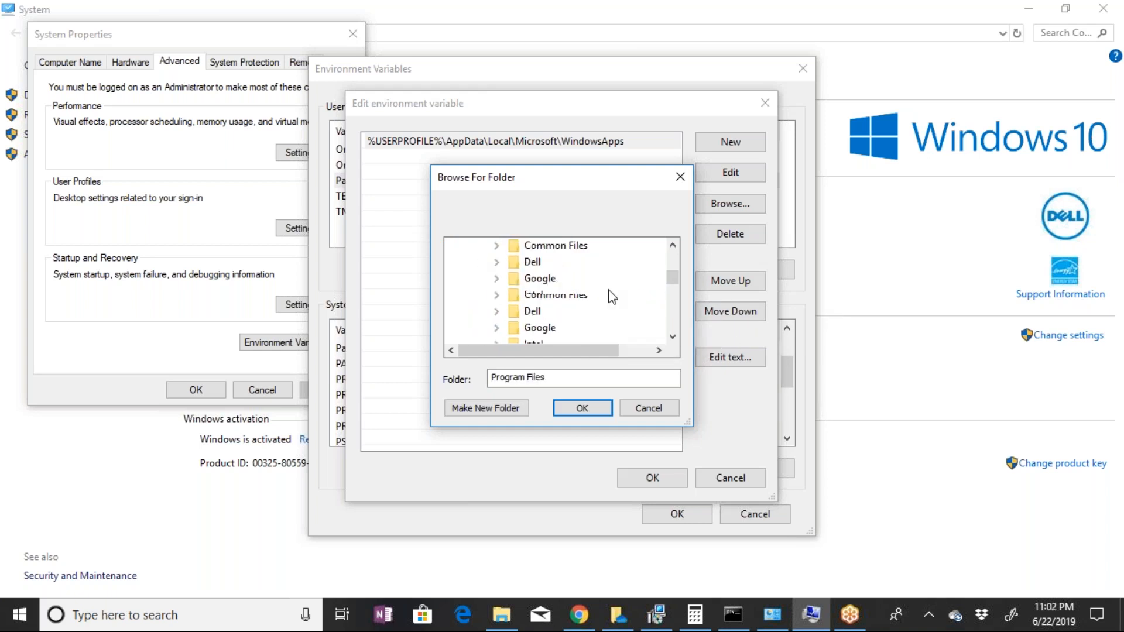
scroll(609, 293, down, 3)
scroll(608, 290, down, 5)
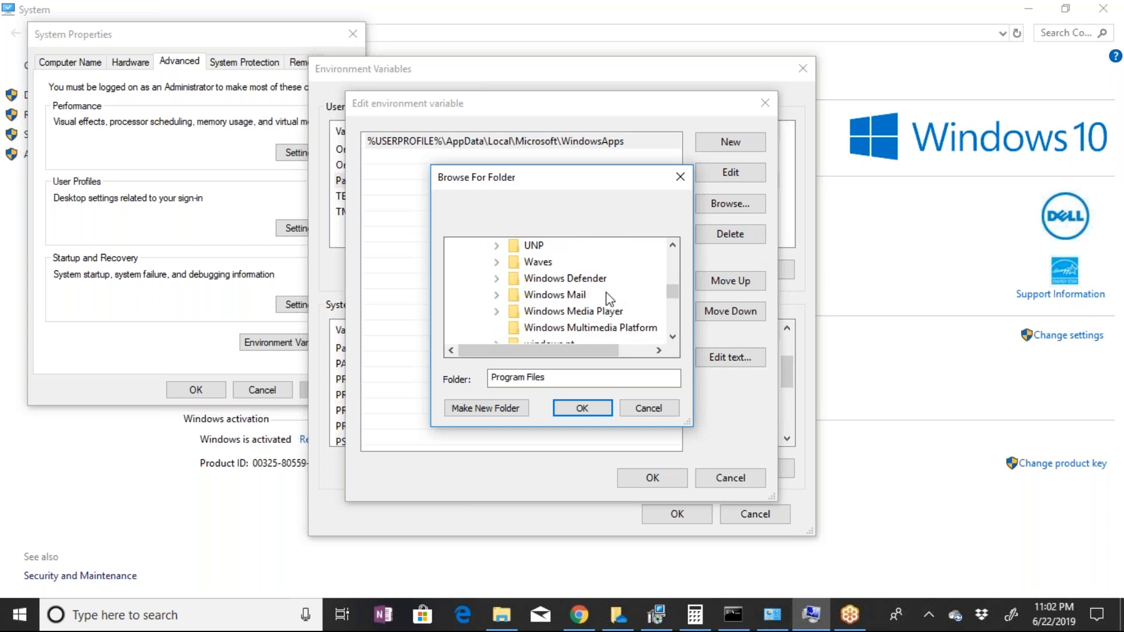
scroll(606, 292, up, 5)
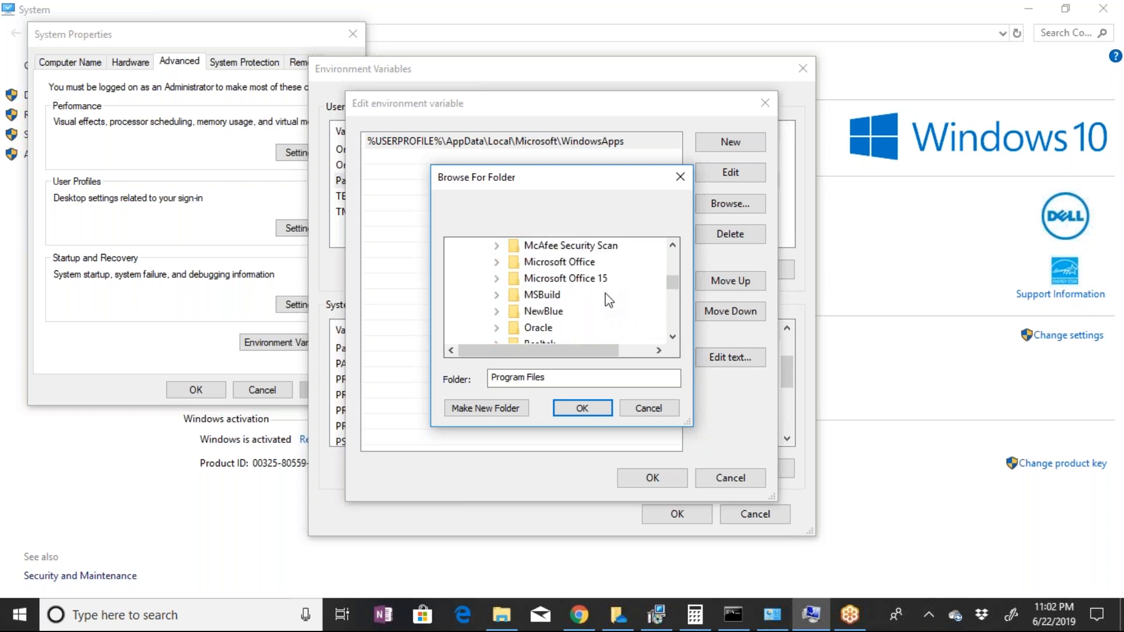
scroll(609, 300, up, 2)
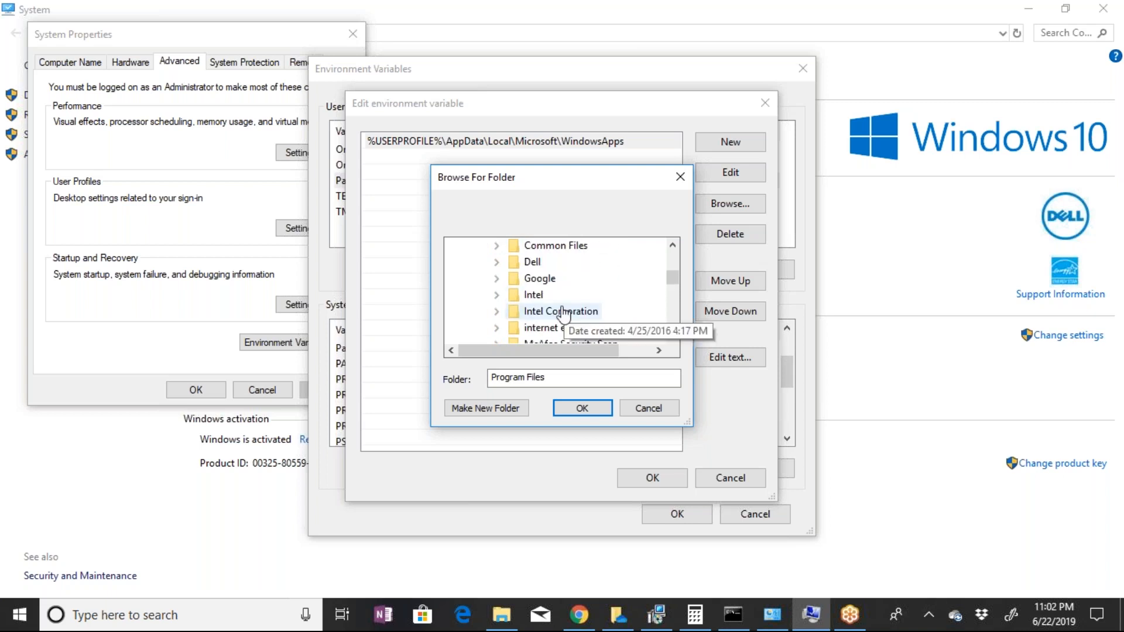
Set the user Path entry to the Oracle folder inside Program Files
click(554, 320)
scroll(553, 323, down, 2)
click(545, 327)
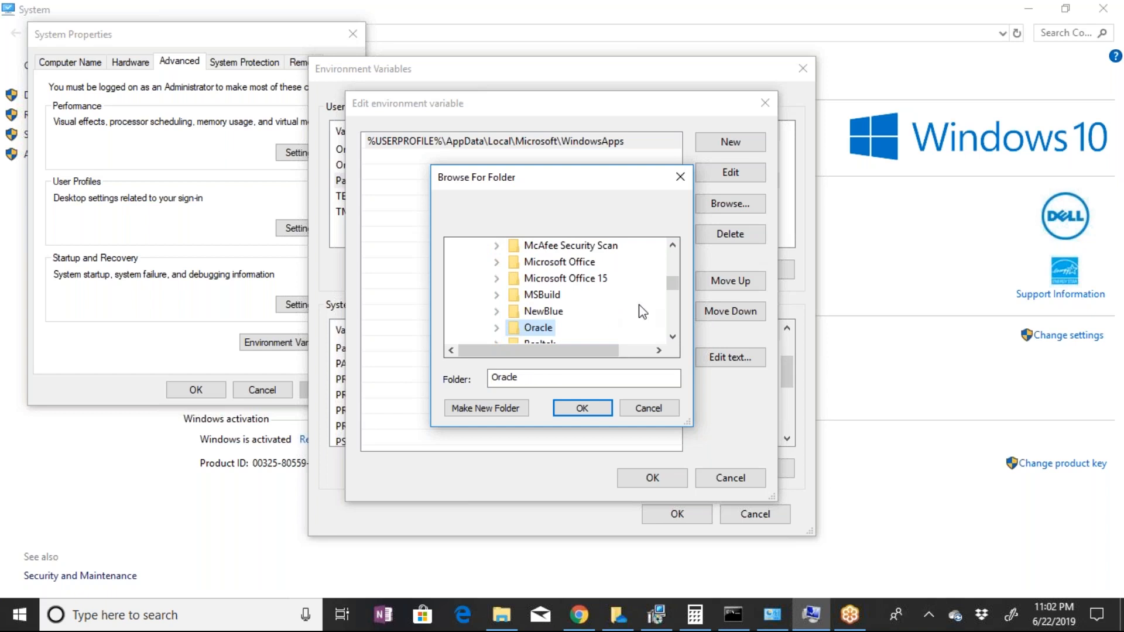
click(669, 336)
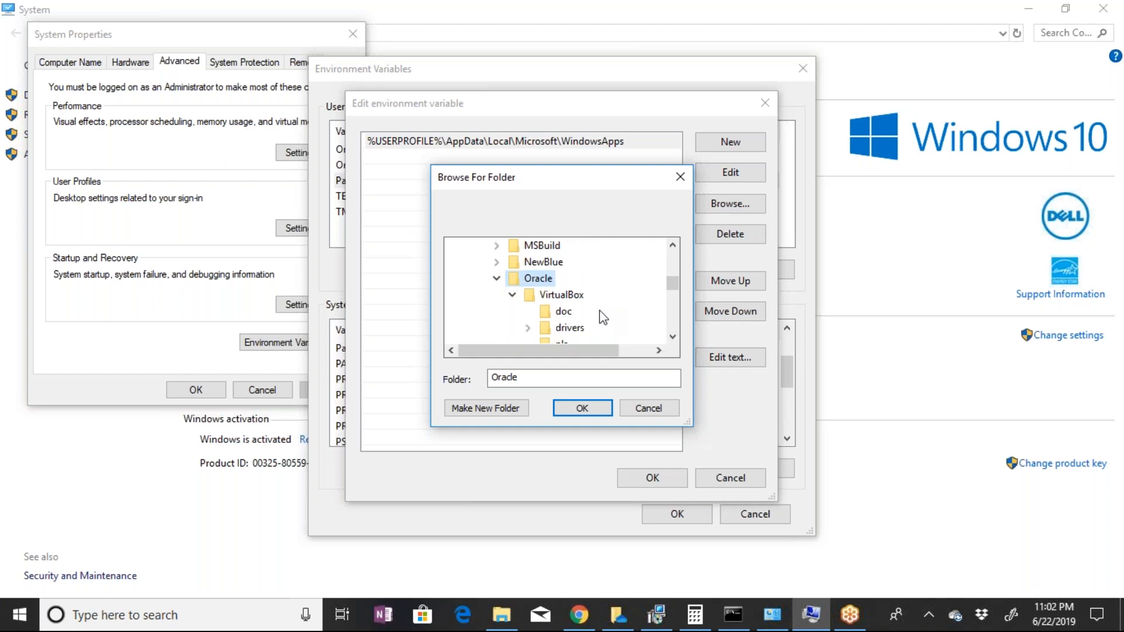
scroll(603, 318, up, 1)
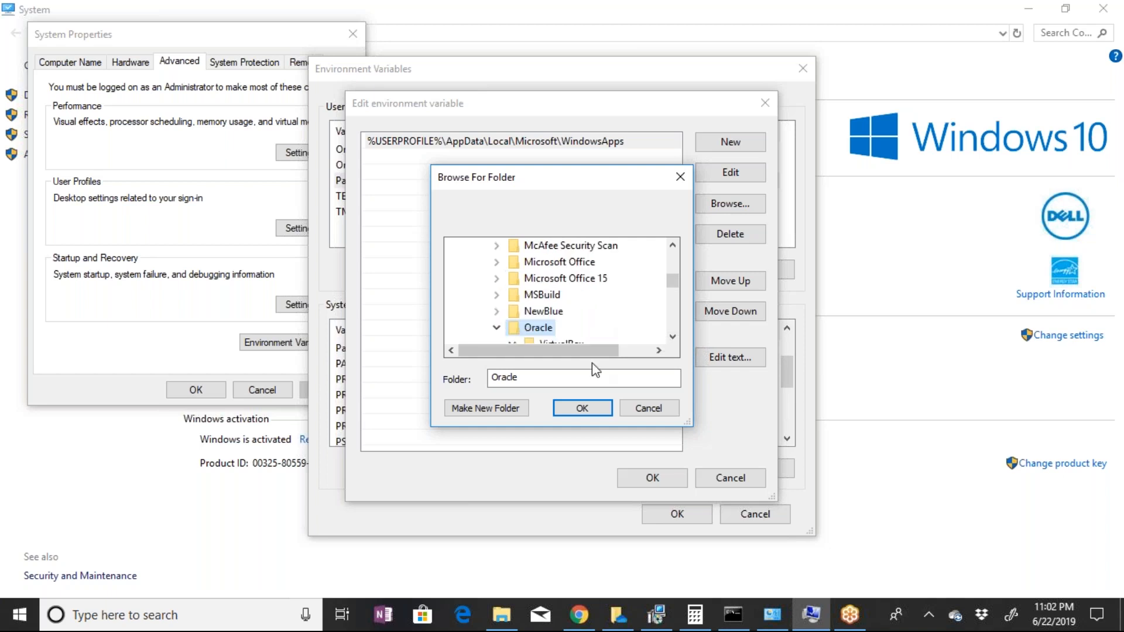
scroll(632, 354, down, 2)
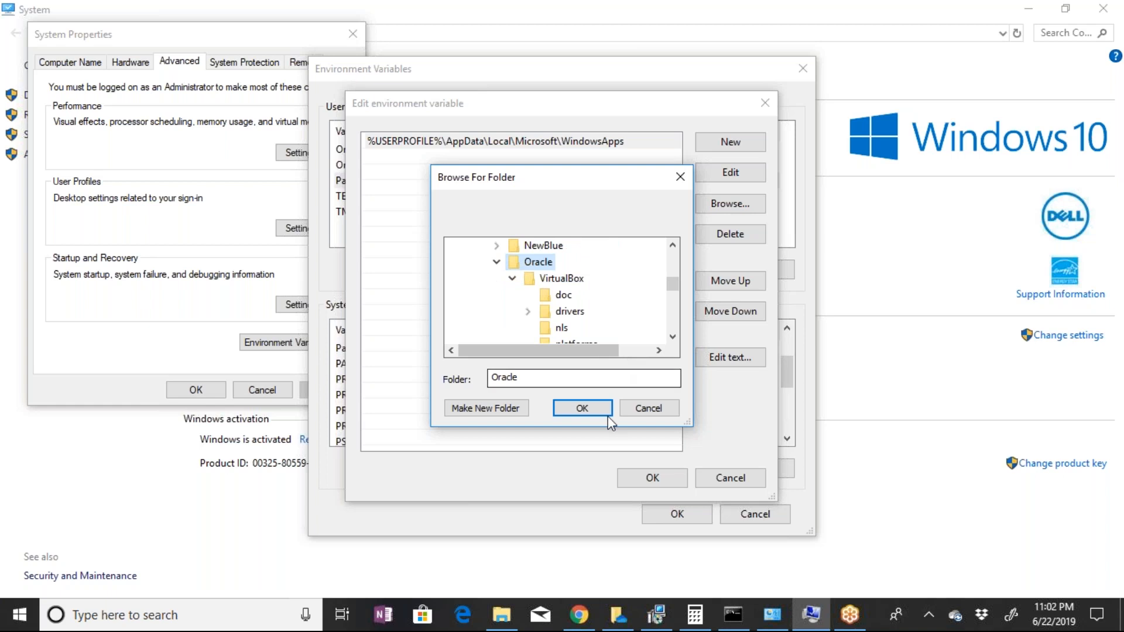
click(594, 410)
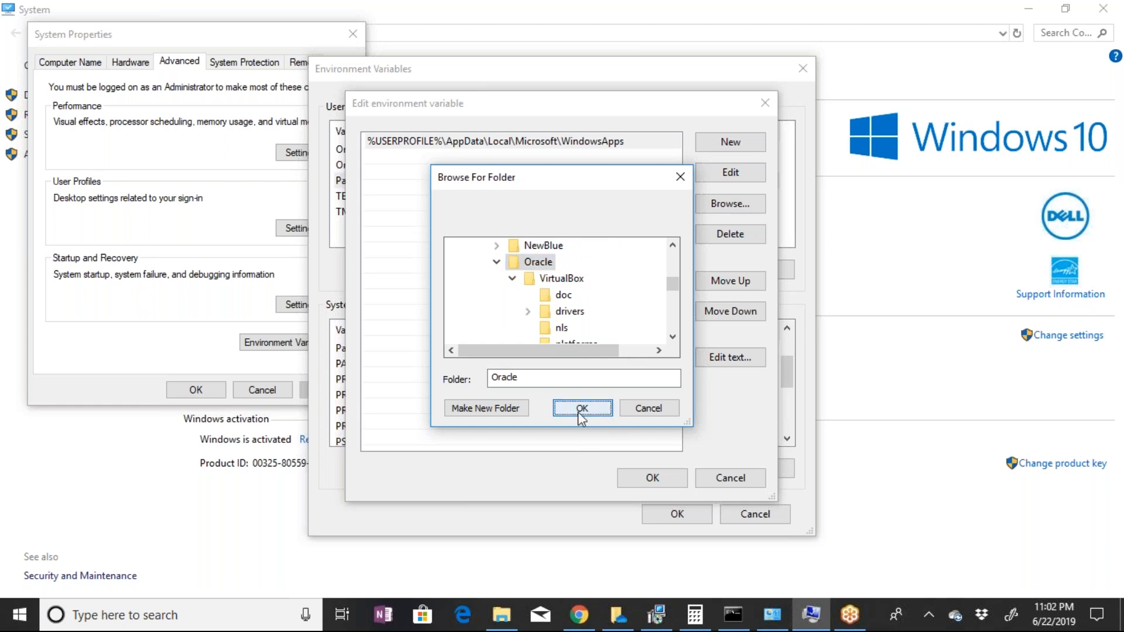
click(578, 411)
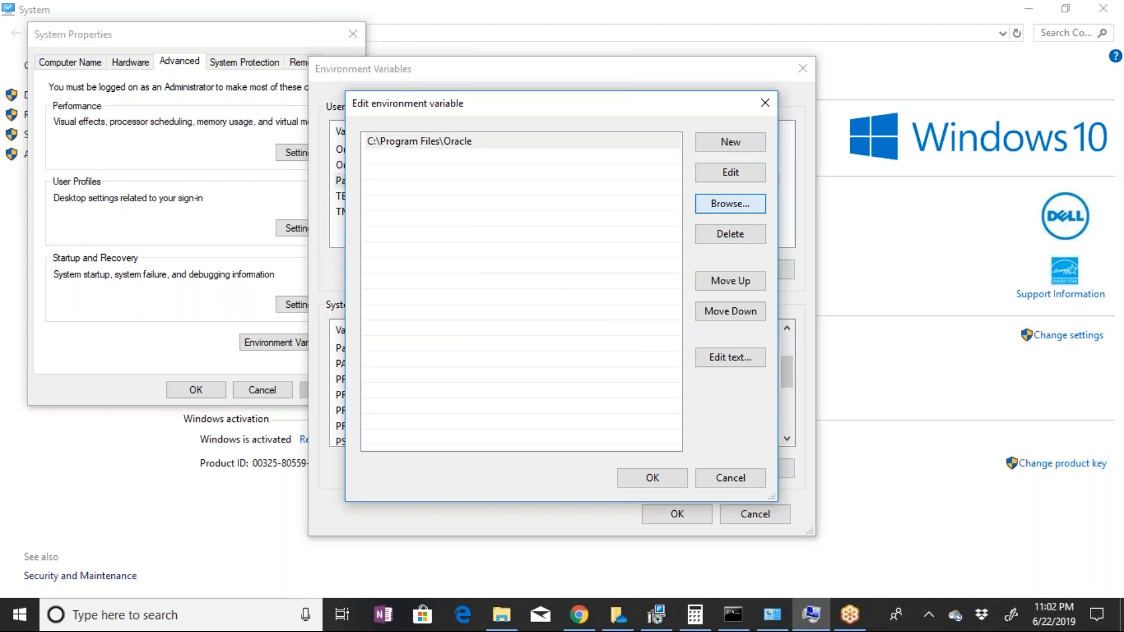
Browse again for a folder for the same Path entry and expand Program Files on the OS (C:) drive
click(725, 212)
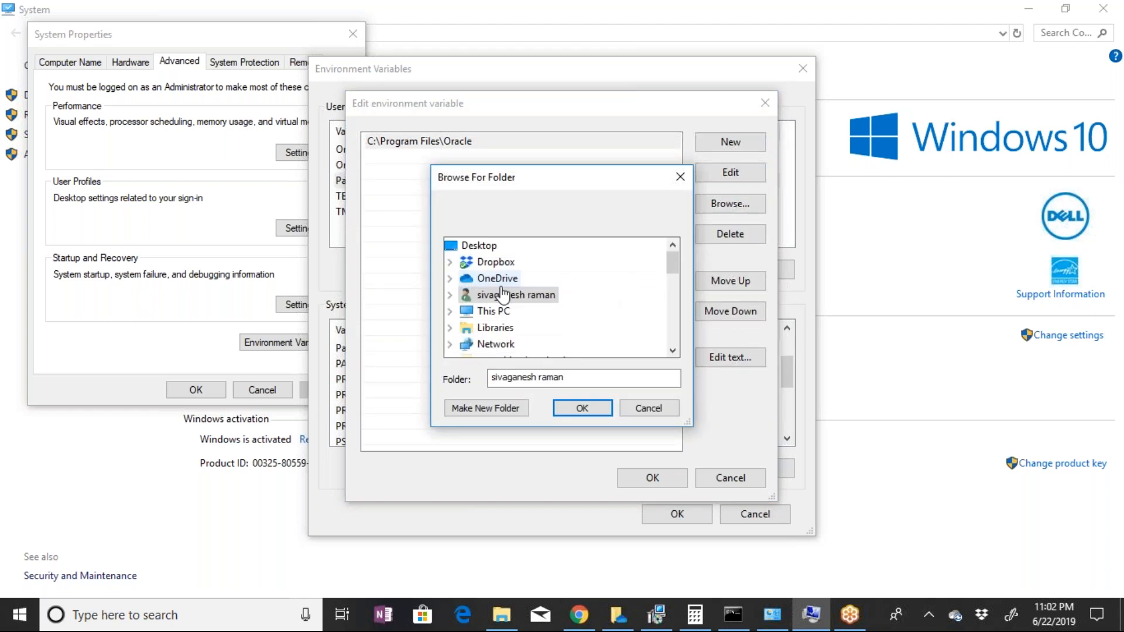
click(673, 350)
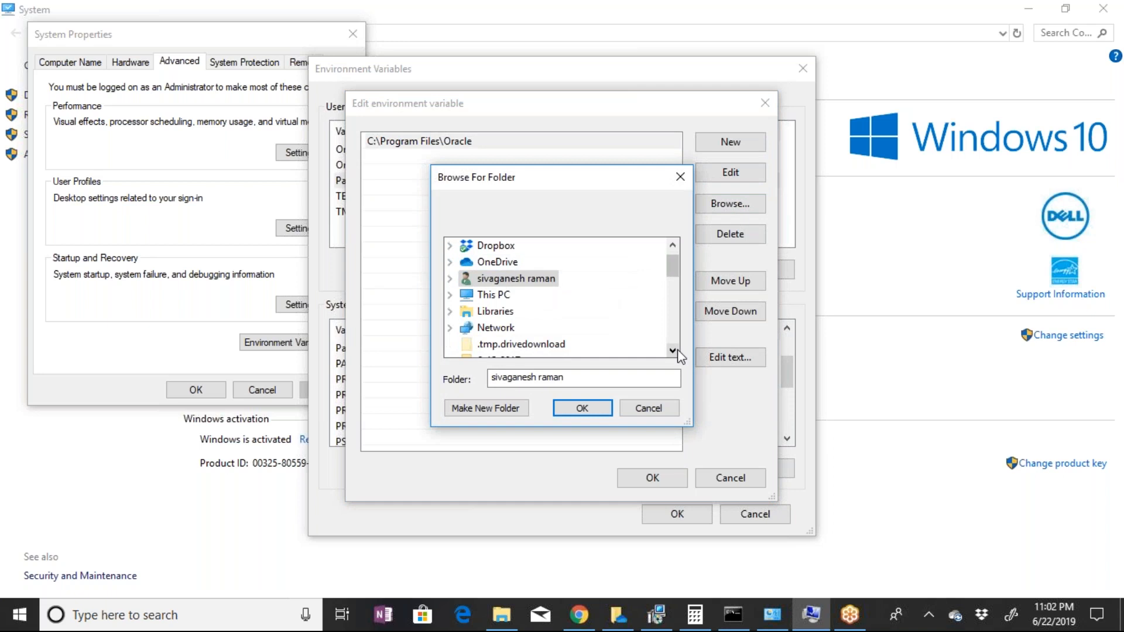
click(675, 351)
mouse_move(672, 276)
mouse_down()
mouse_move(659, 321)
mouse_move(668, 277)
mouse_up()
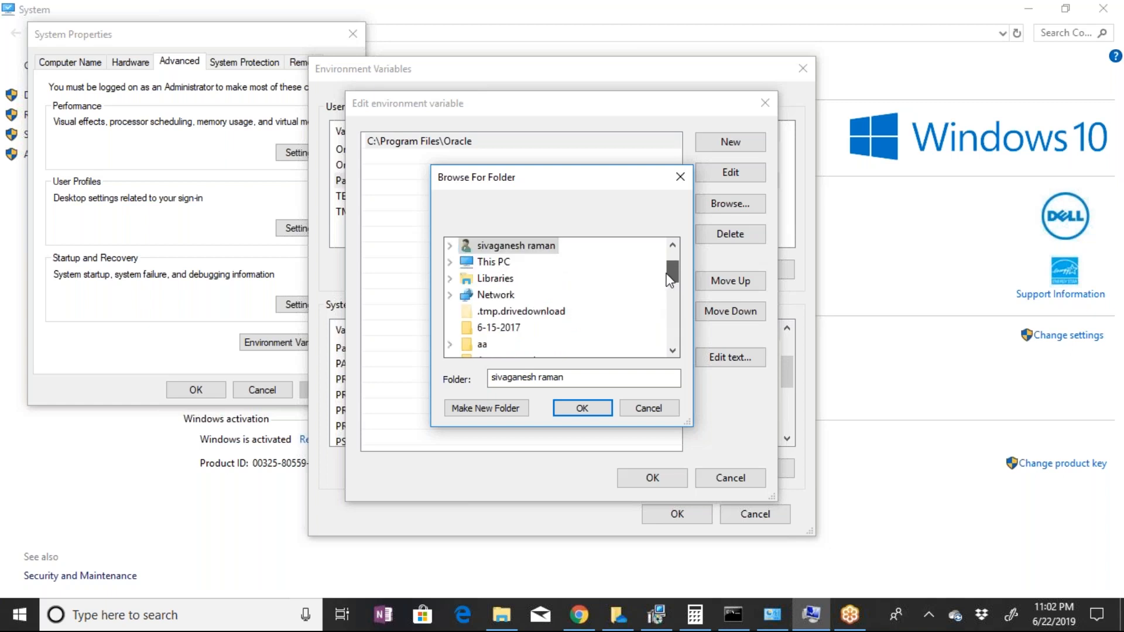
click(499, 265)
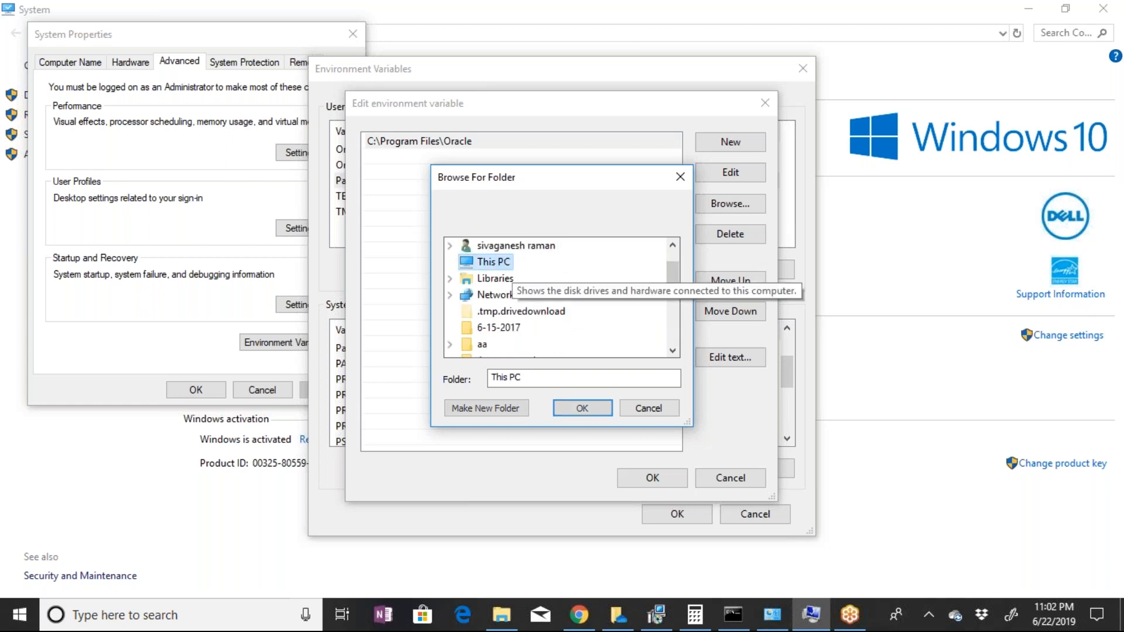
scroll(568, 260, down, 3)
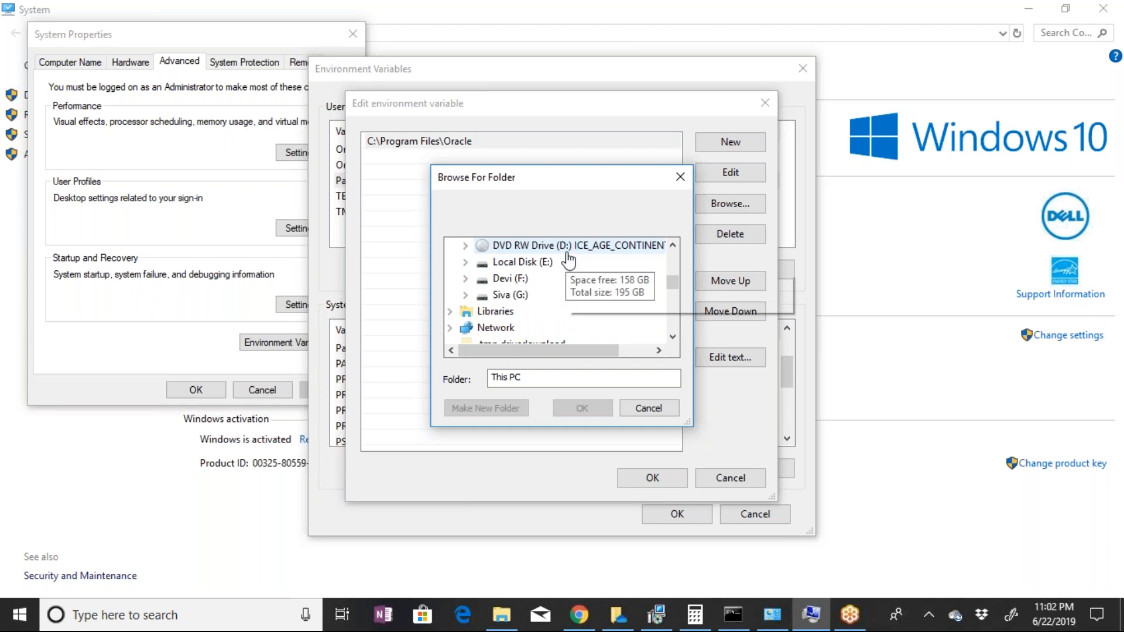
scroll(568, 260, up, 1)
click(515, 246)
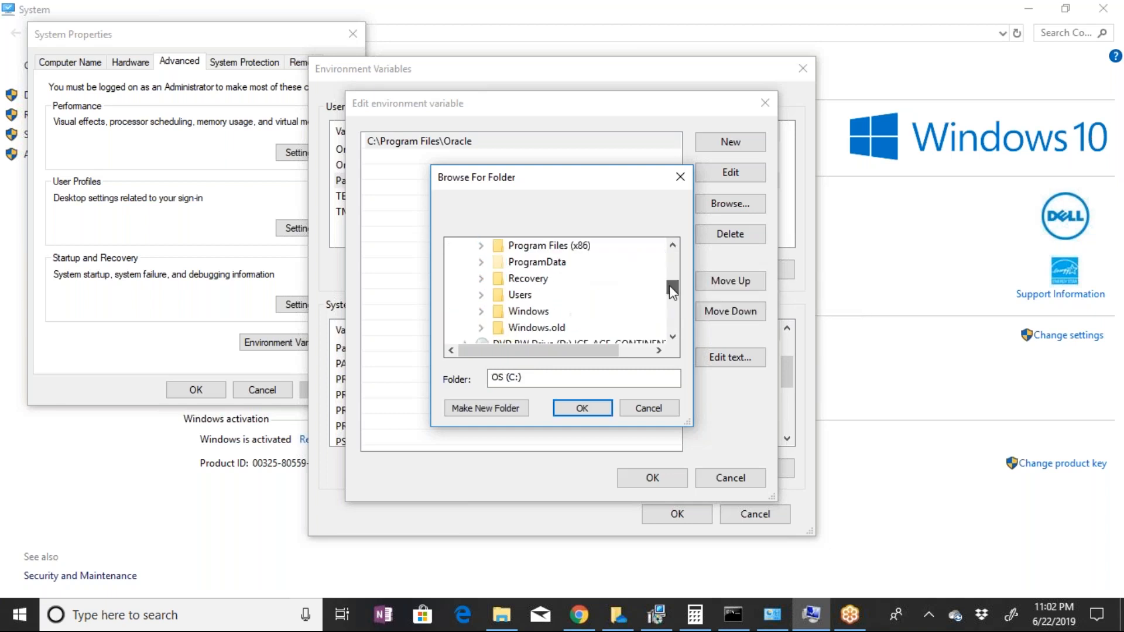
click(673, 245)
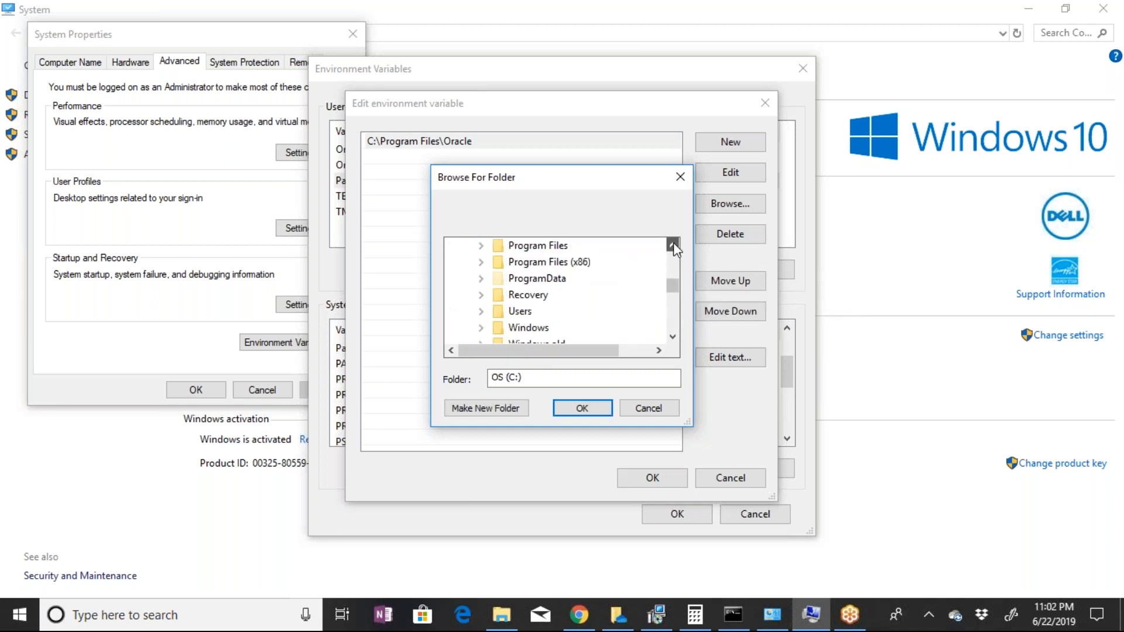
double_click(551, 247)
Set the user Path entry to the folder C:\Program Files\Oracle\VirtualBox
click(673, 338)
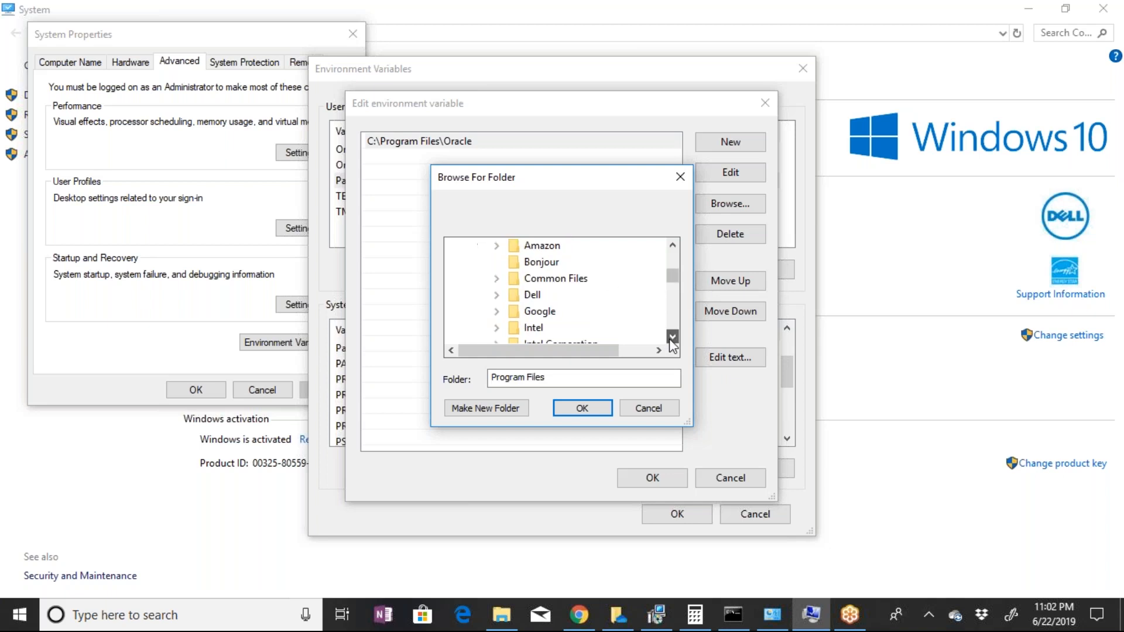
click(673, 337)
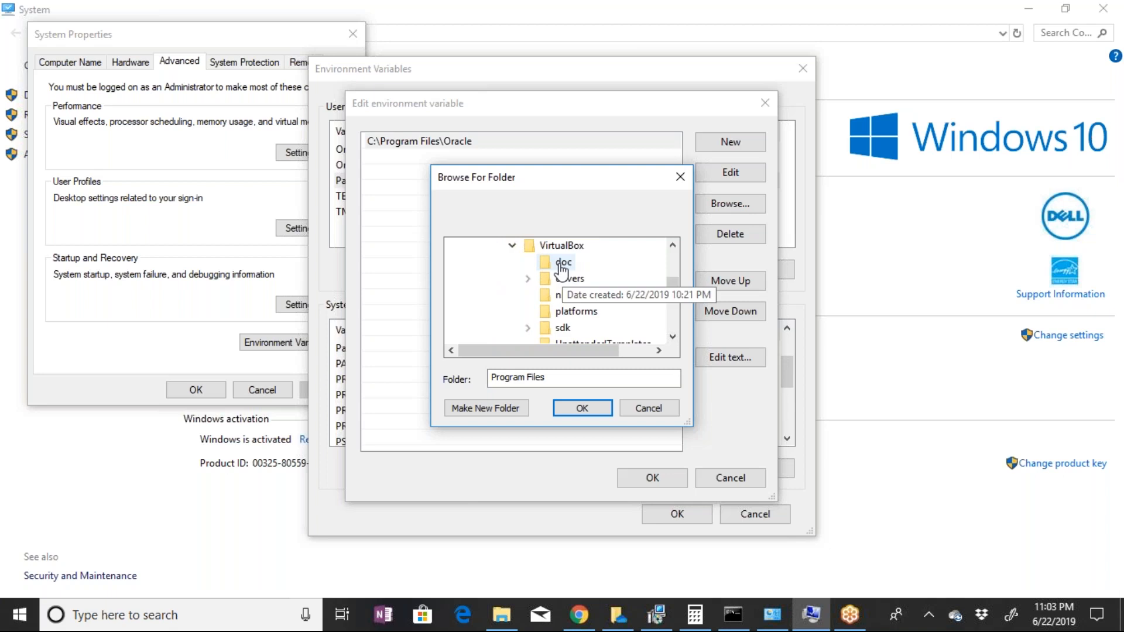
click(558, 251)
click(582, 408)
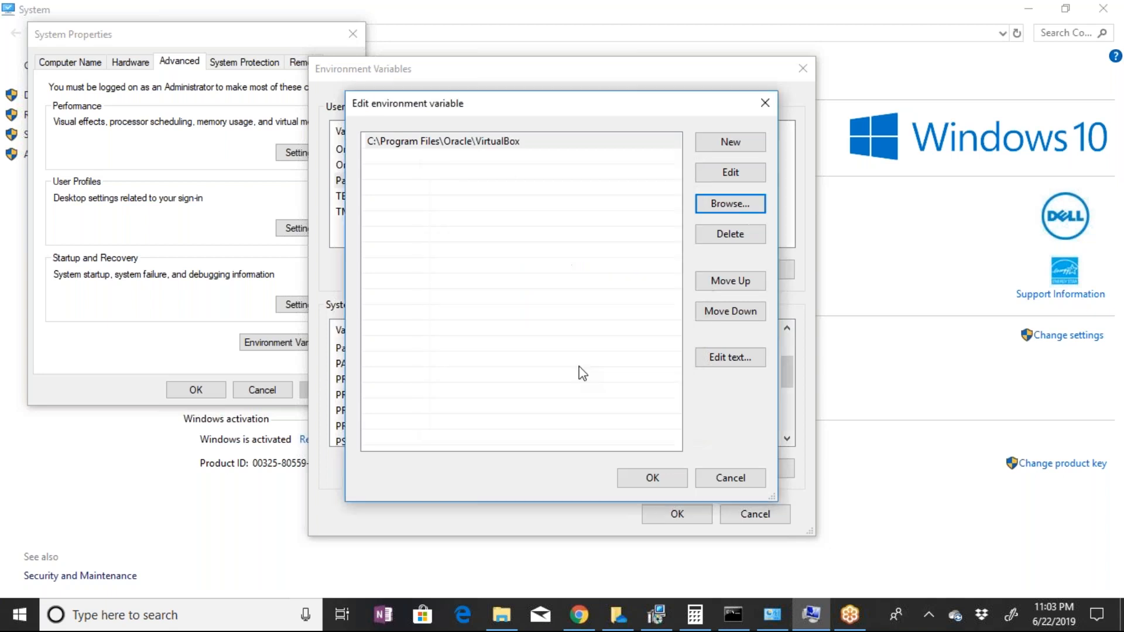
Save the edited Path variable and confirm the Environment Variables and System Properties dialogs
click(652, 482)
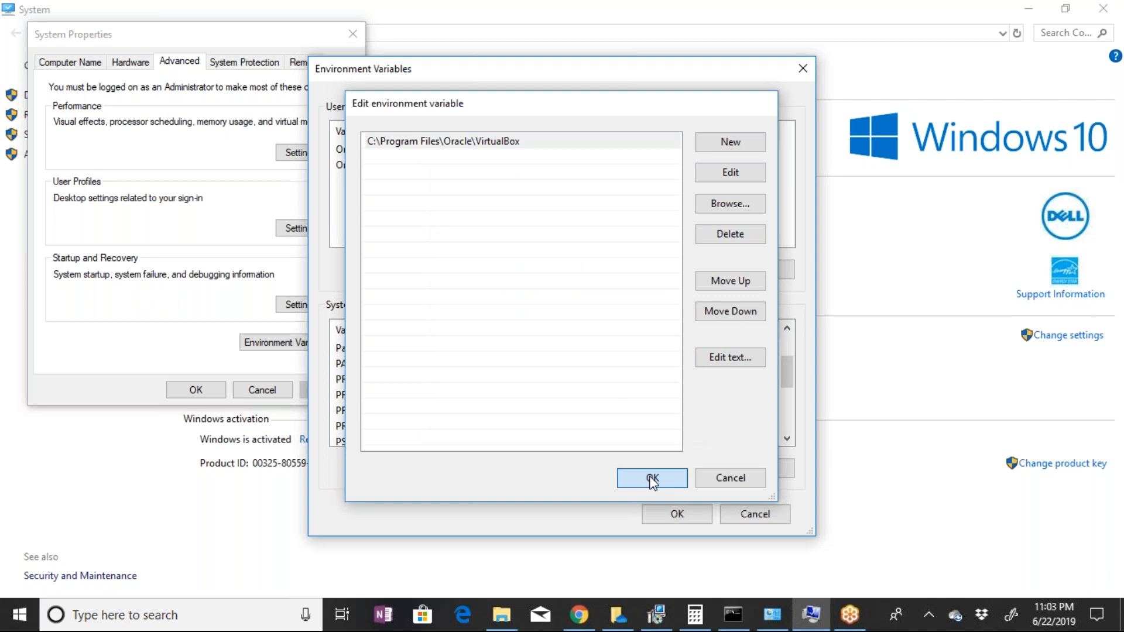
click(652, 479)
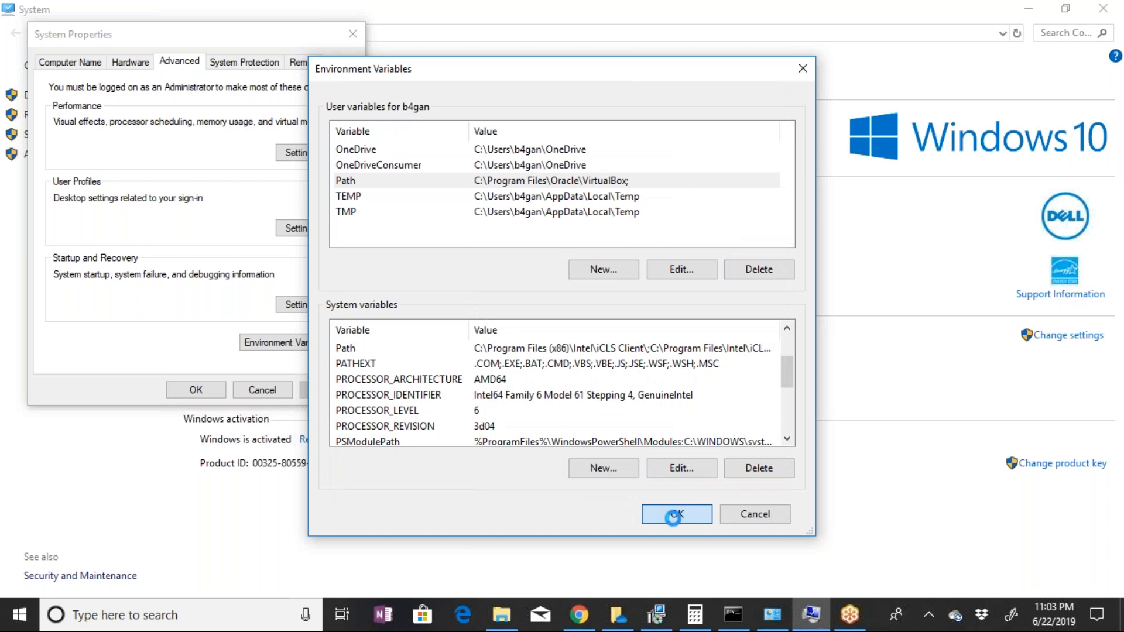
click(673, 518)
click(197, 390)
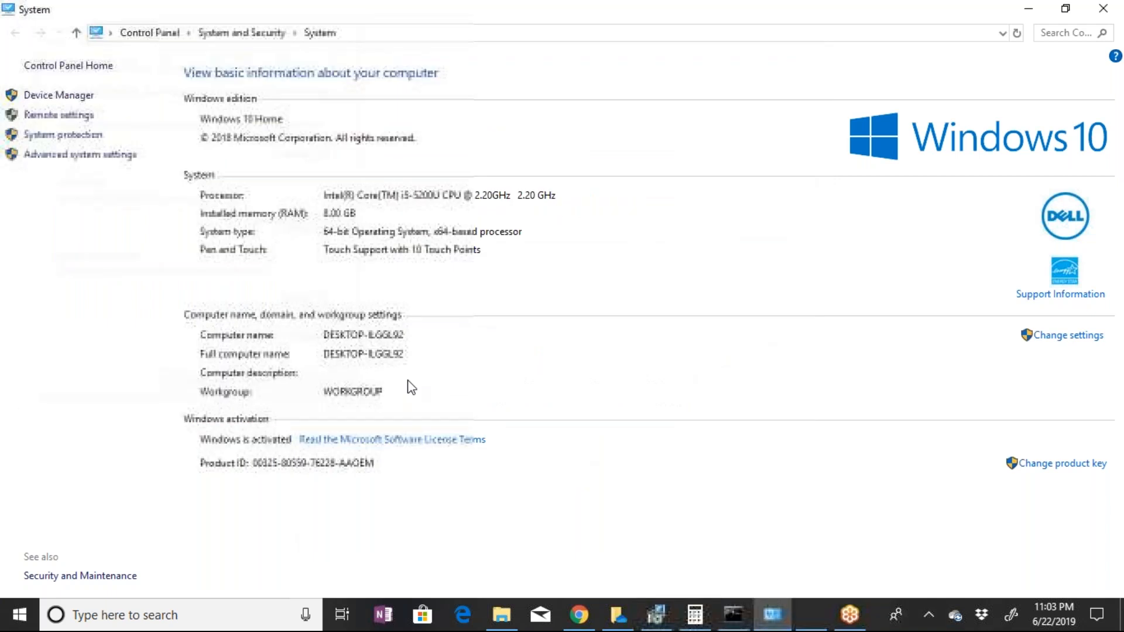
Bring up the pending Vagrant Setup restart prompt and leave it unanswered
click(668, 616)
click(670, 619)
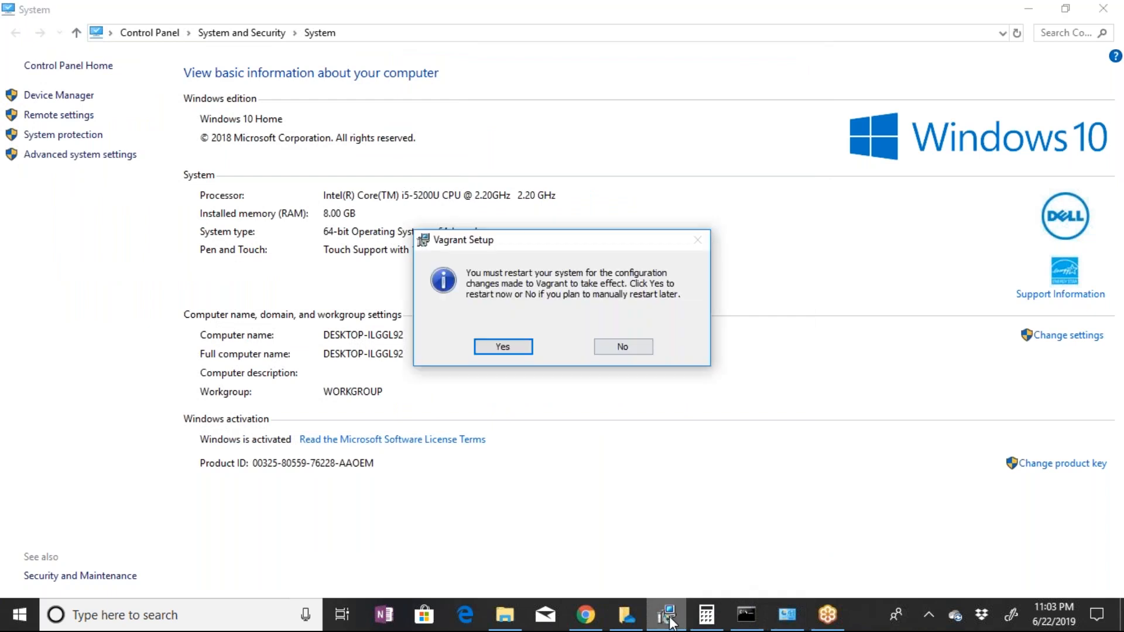
click(692, 412)
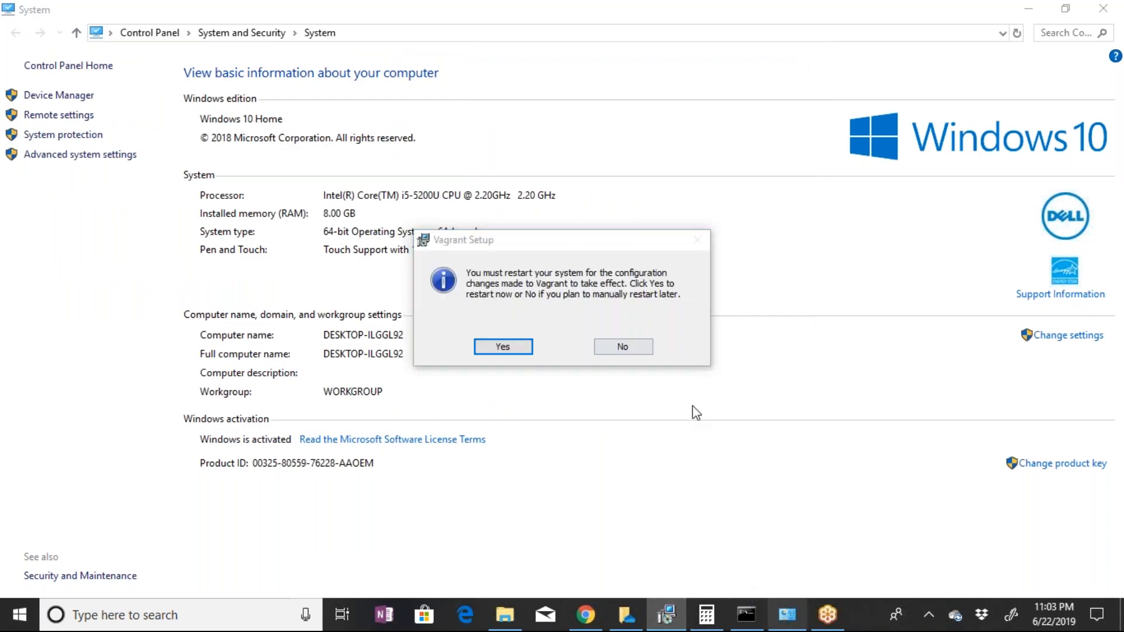
Close the old Command Prompt, start a new one and run vboxmanage to test the updated Path
click(755, 613)
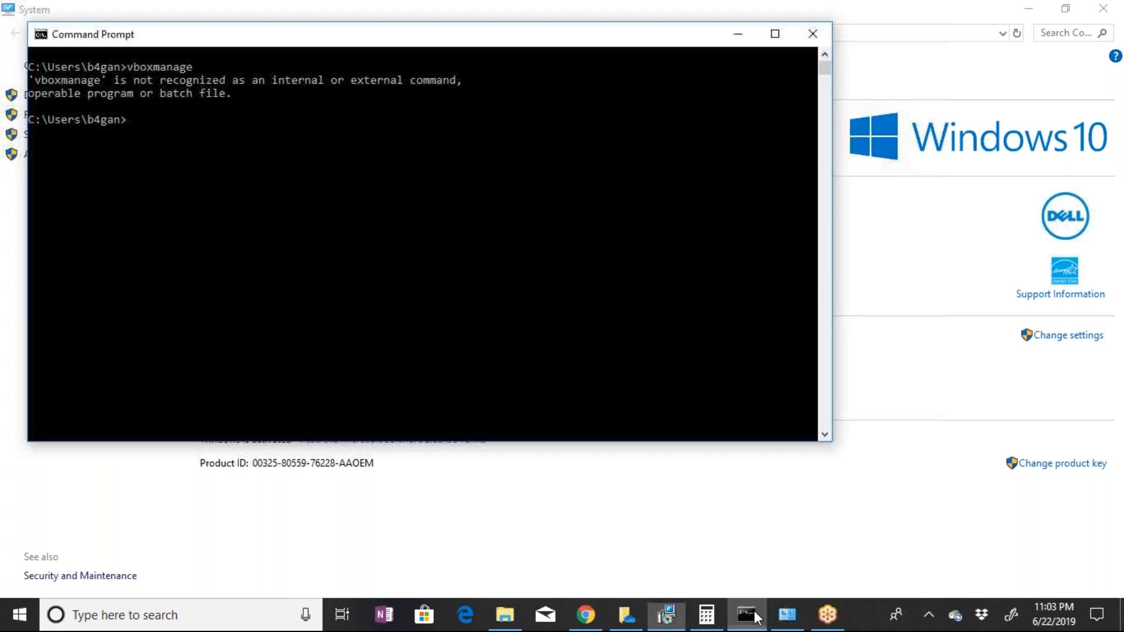
click(810, 34)
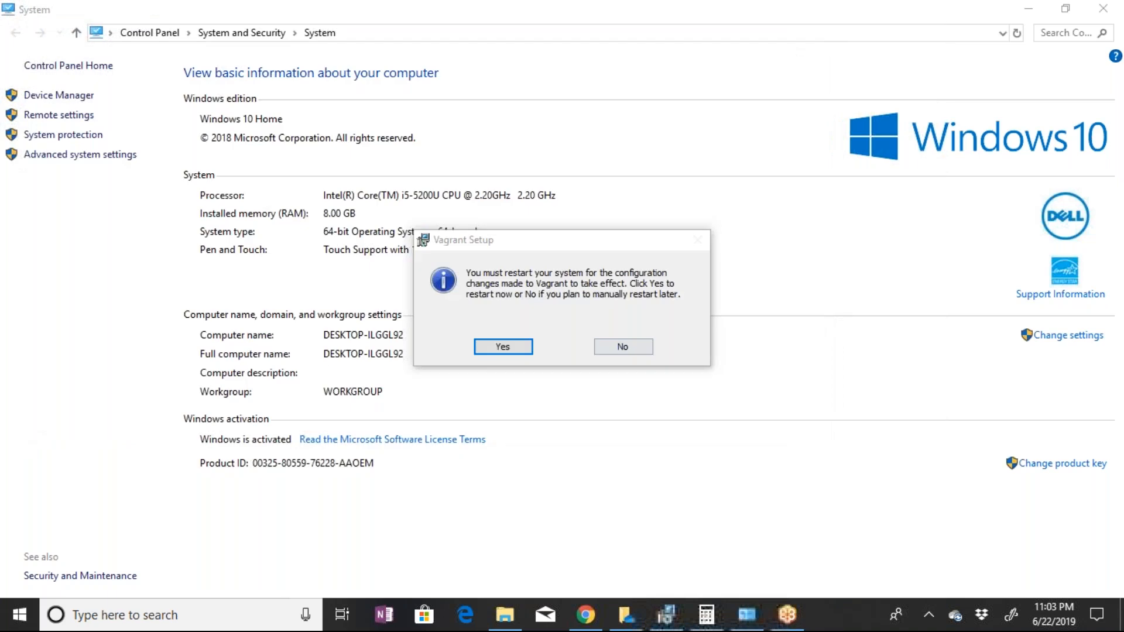
click(87, 614)
text(d)
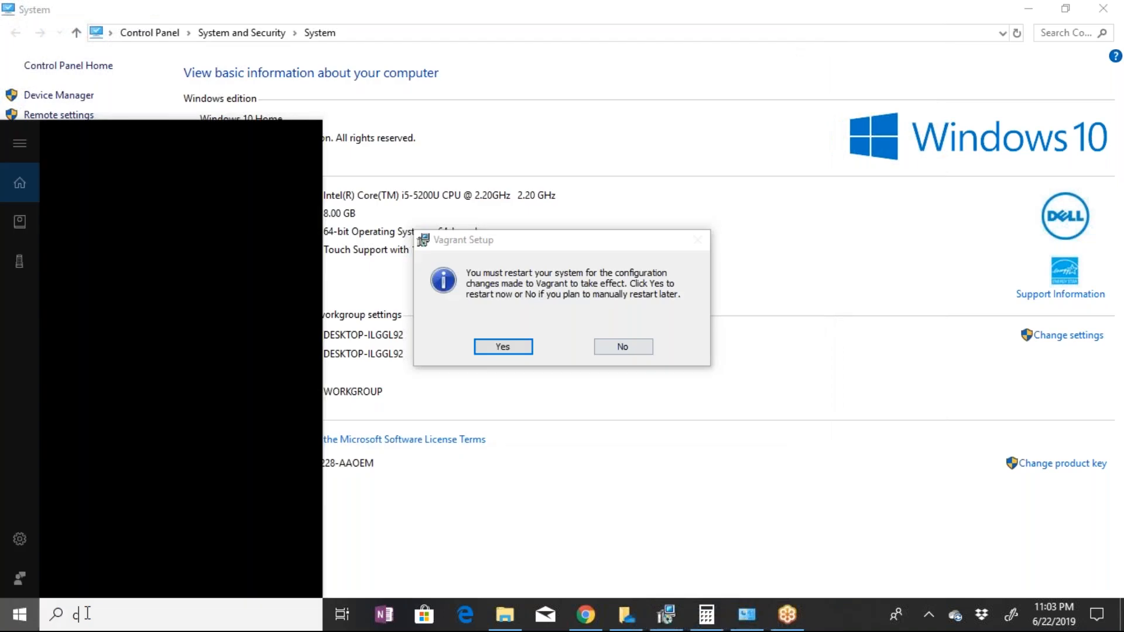
key(Escape)
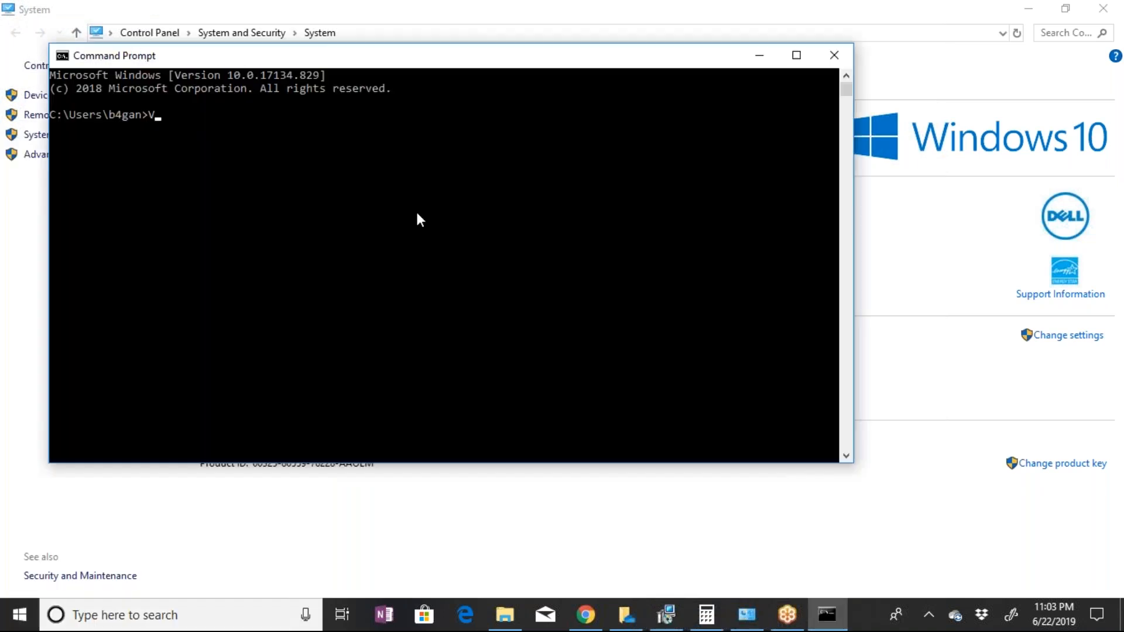
text(Vboxmanage)
key(Return)
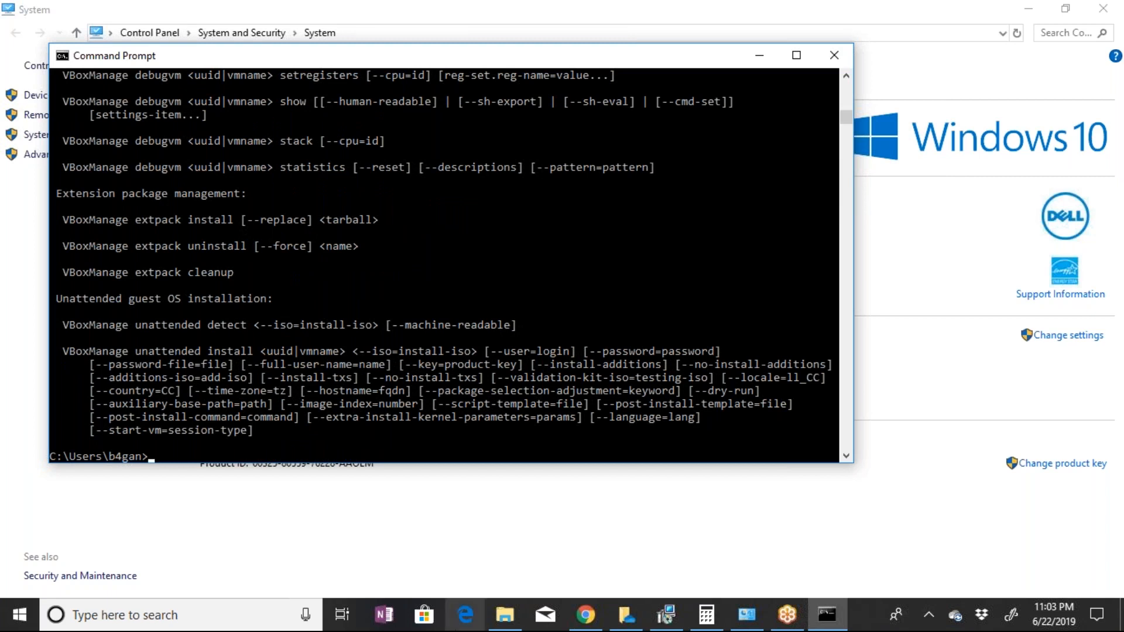
Switch to File Explorer and open the G: drive from This PC
click(508, 611)
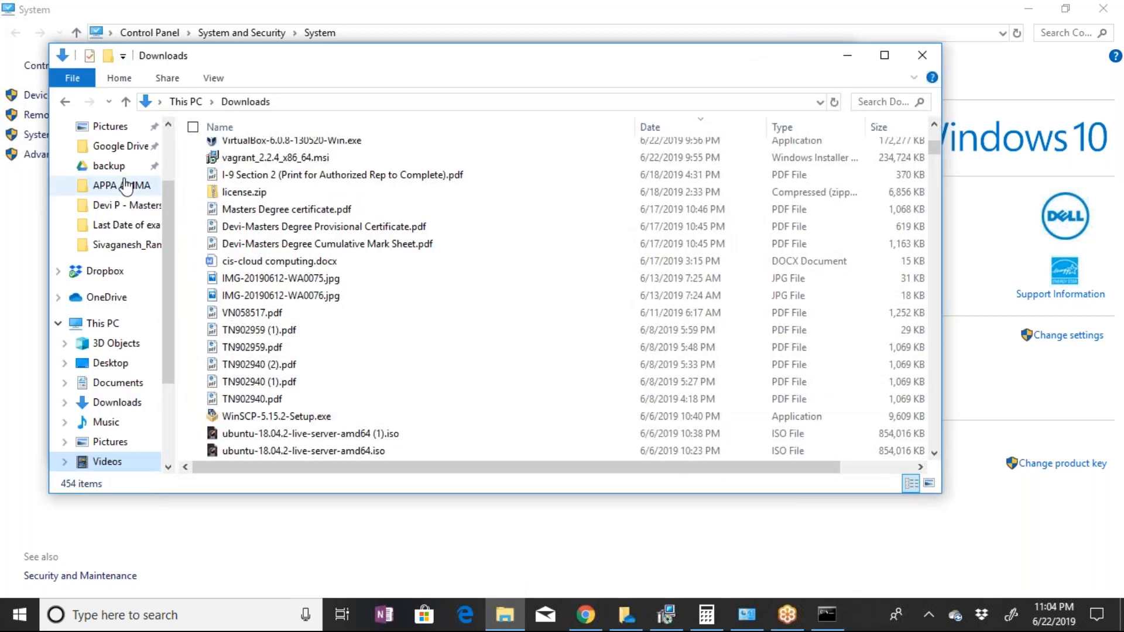
scroll(121, 285, down, 1)
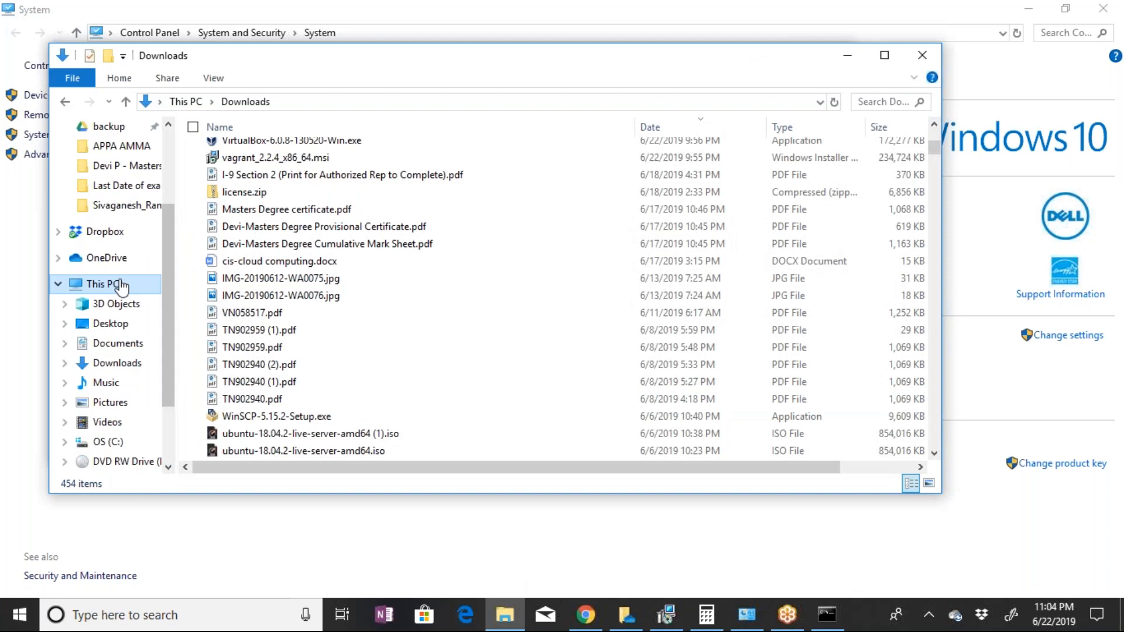
click(111, 284)
click(530, 389)
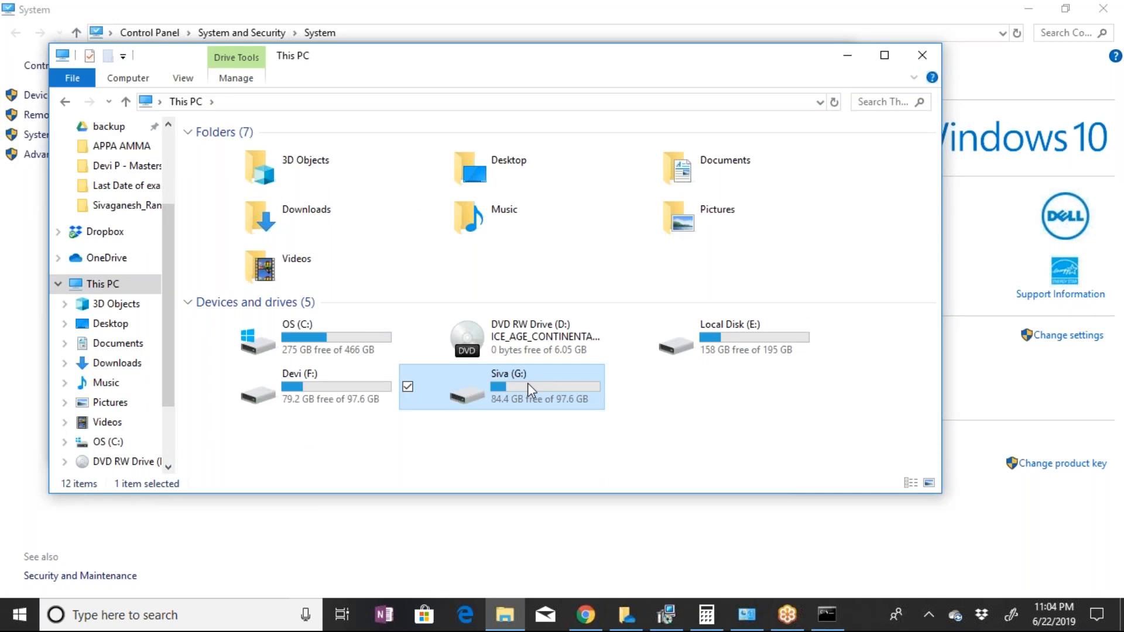
double_click(528, 383)
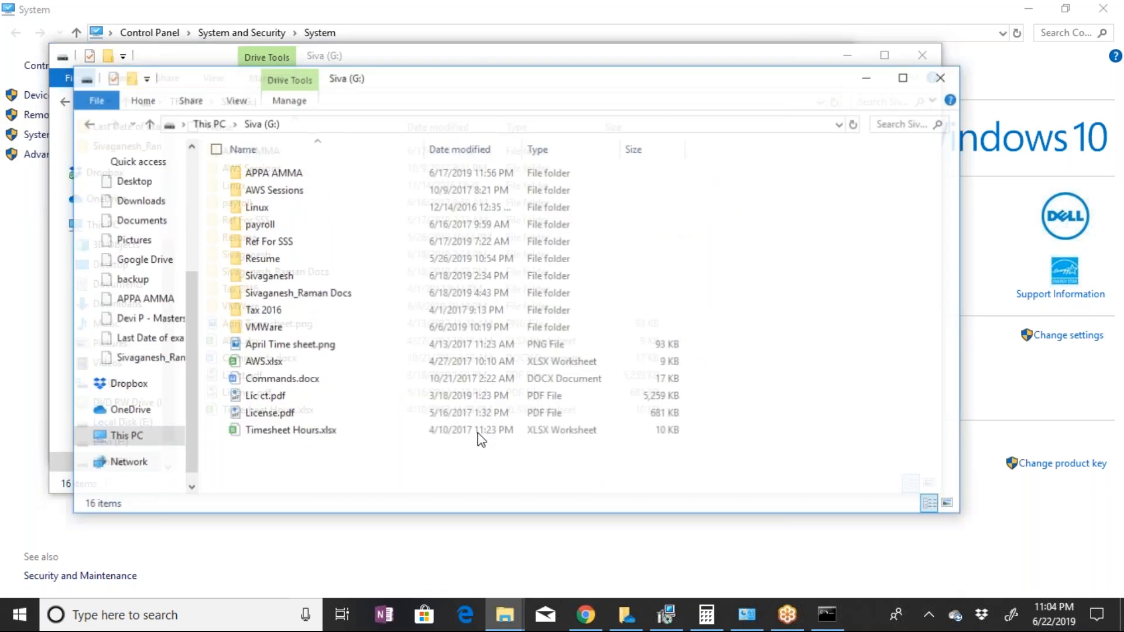
Switch to the Command Prompt, change to the G: drive and clear the screen
click(827, 618)
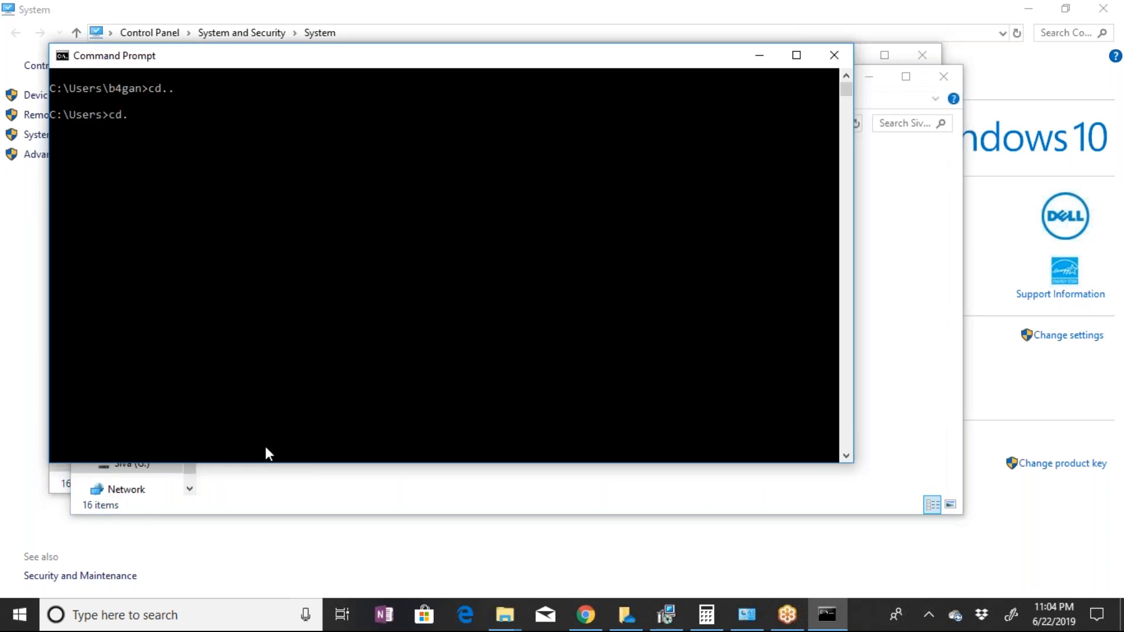
click(515, 619)
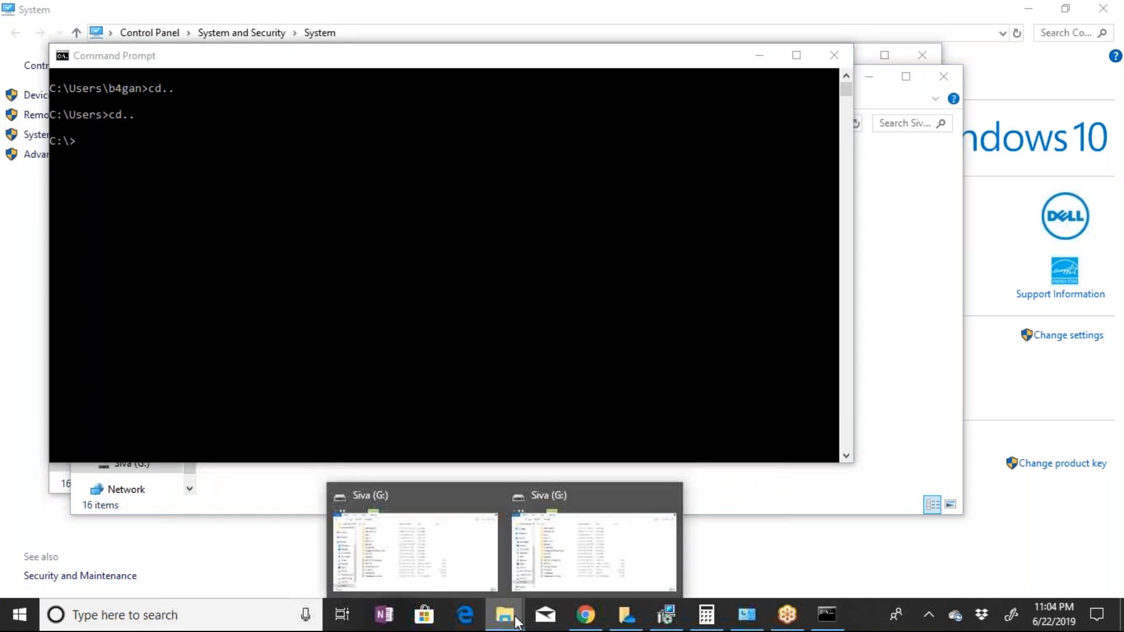
click(349, 225)
text(cd)
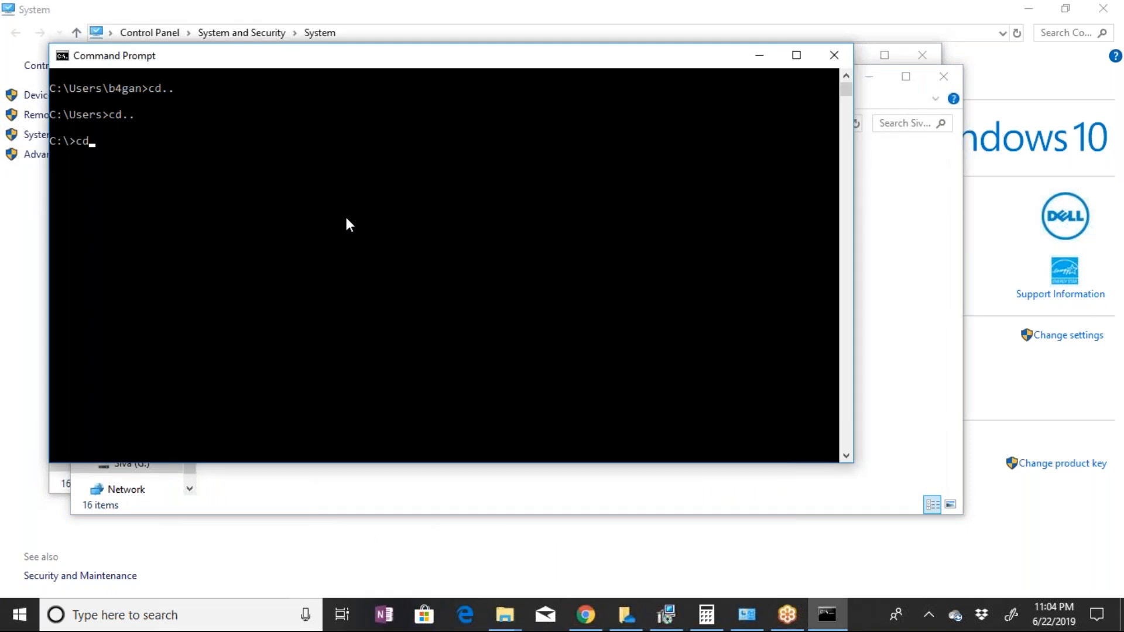
text( G;/)
key(Return)
text(g:)
key(Return)
text(cls)
key(Return)
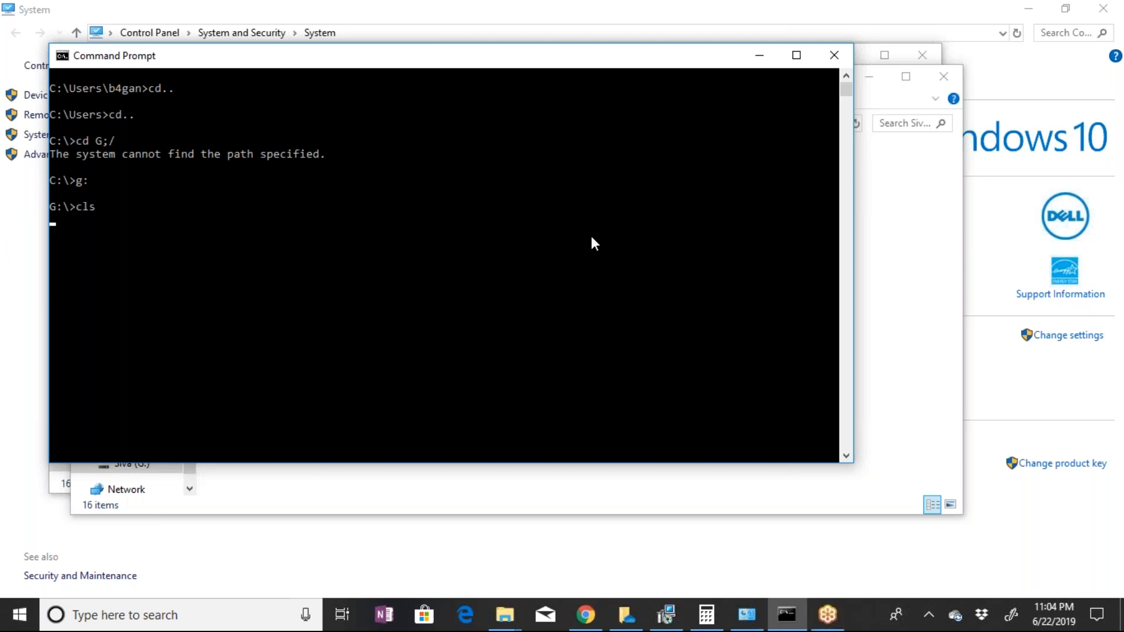
Try the ls command on the G: drive and create a directory named workvm there
text(ls)
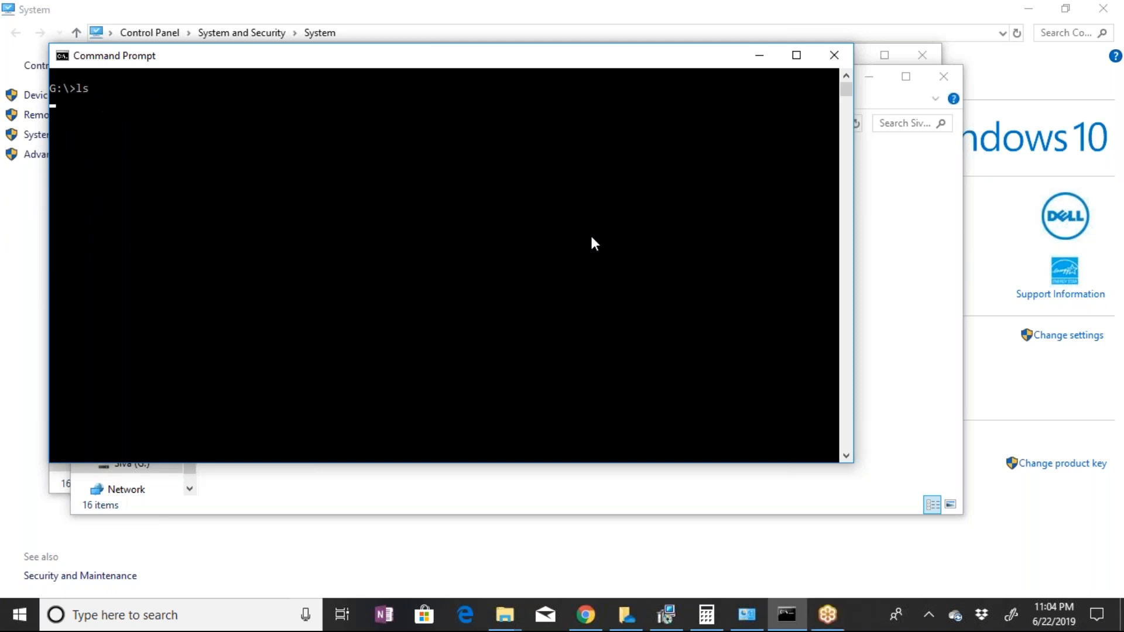
key(Return)
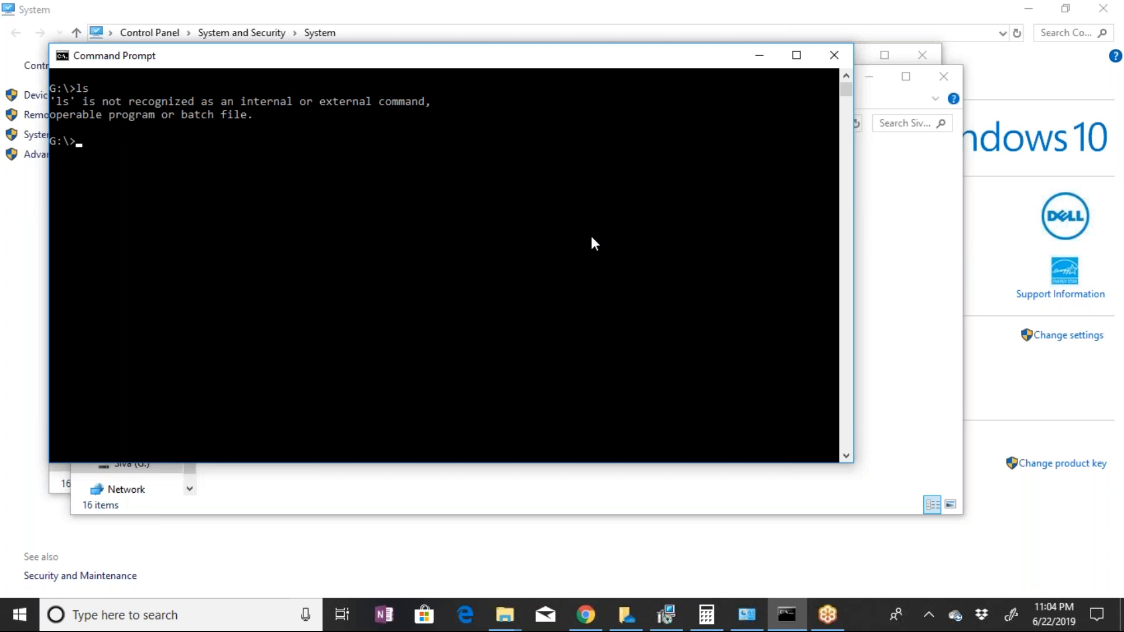
text(mkdir v)
key(BackSpace)
text(workvm)
key(Return)
Change into the workvm directory on the G: drive
text(cd )
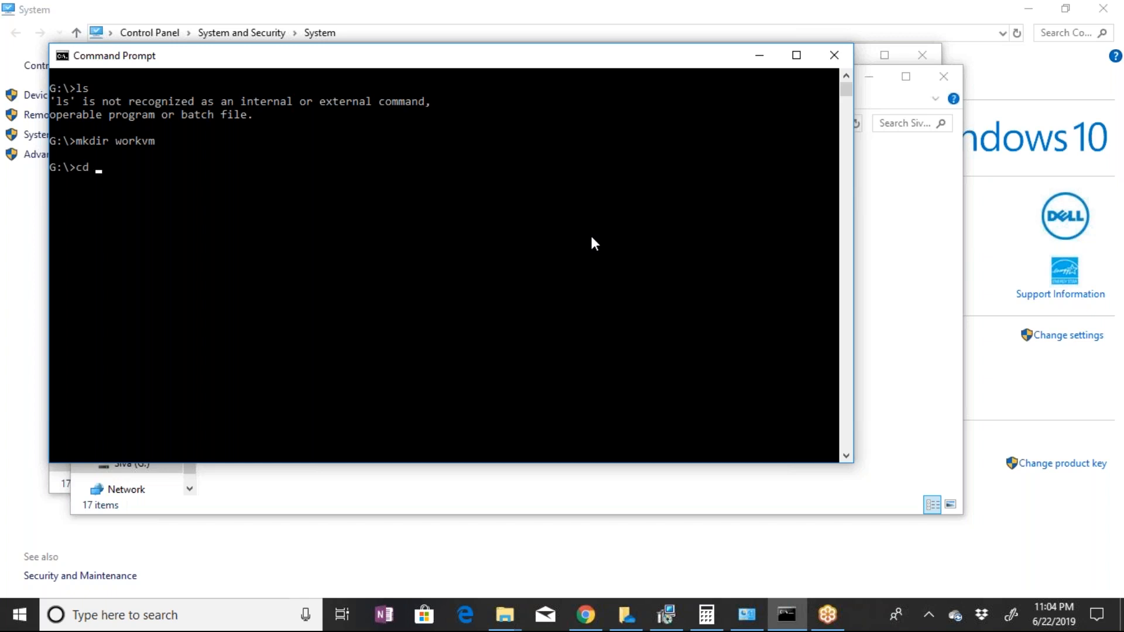
text(workvm)
key(Return)
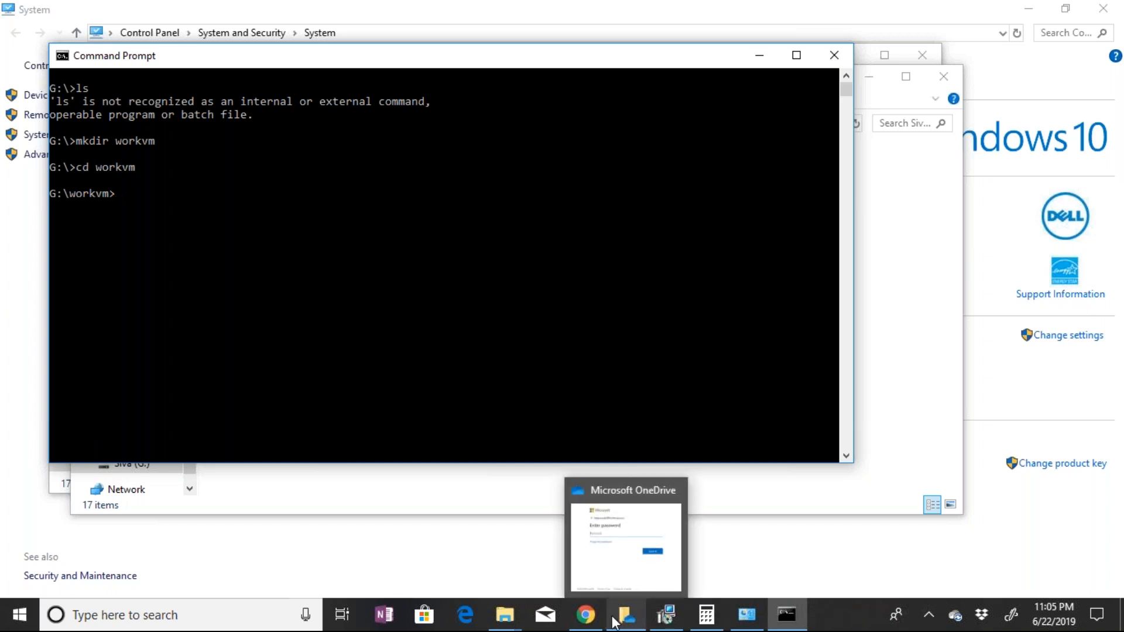
Switch to Chrome, load google.com in the Single Sign-On tab and search for "ubuntu for vagrant"
mouse_move(585, 622)
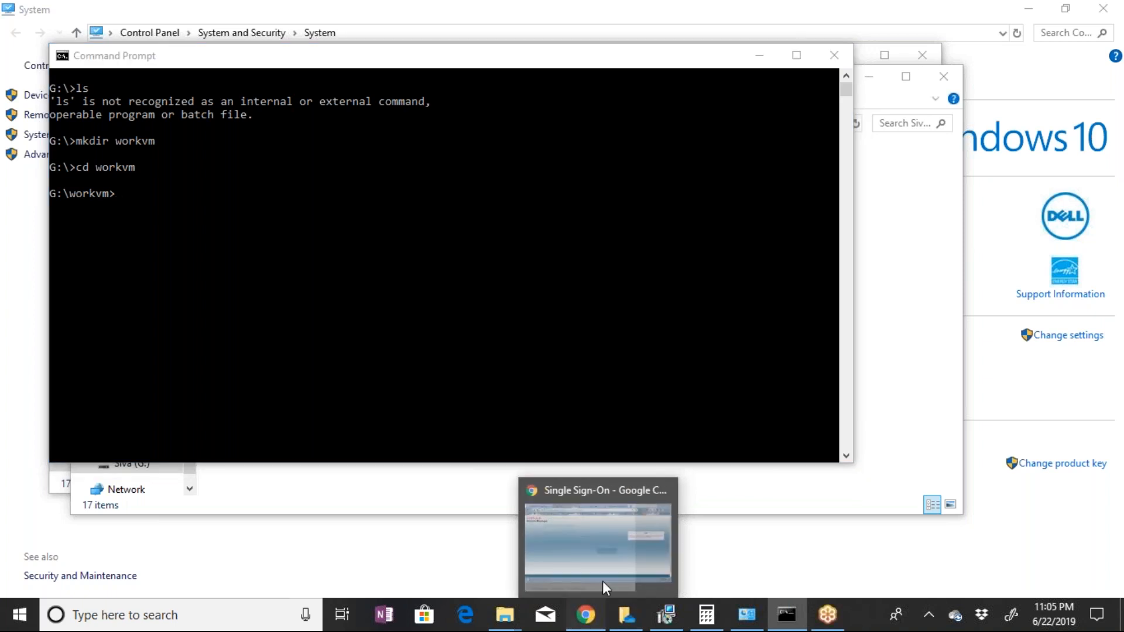
click(602, 581)
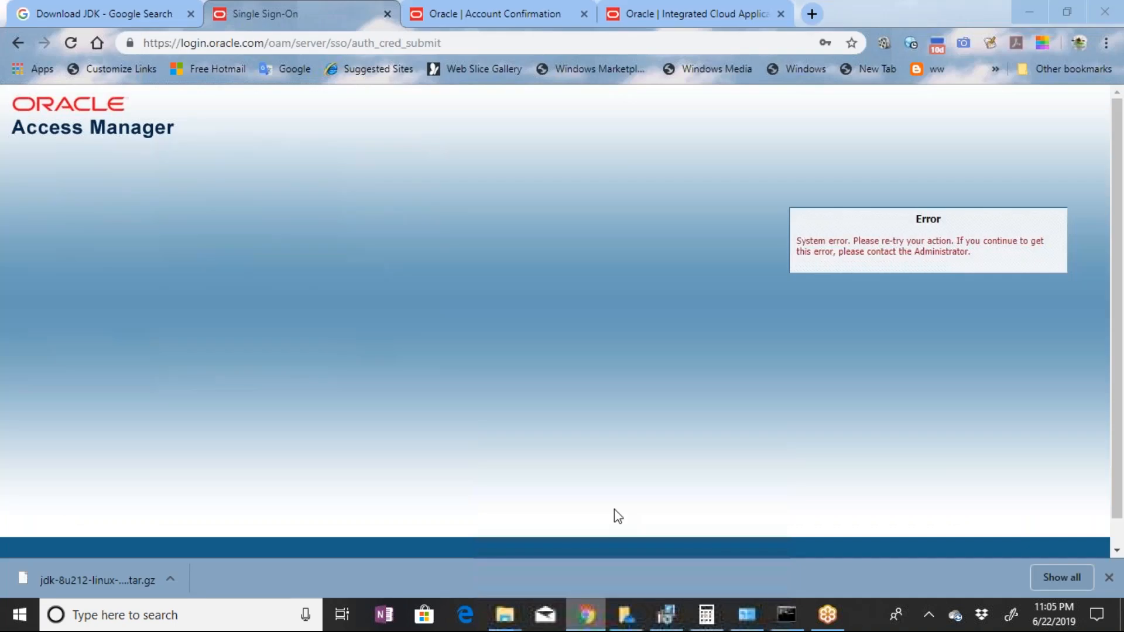
click(491, 44)
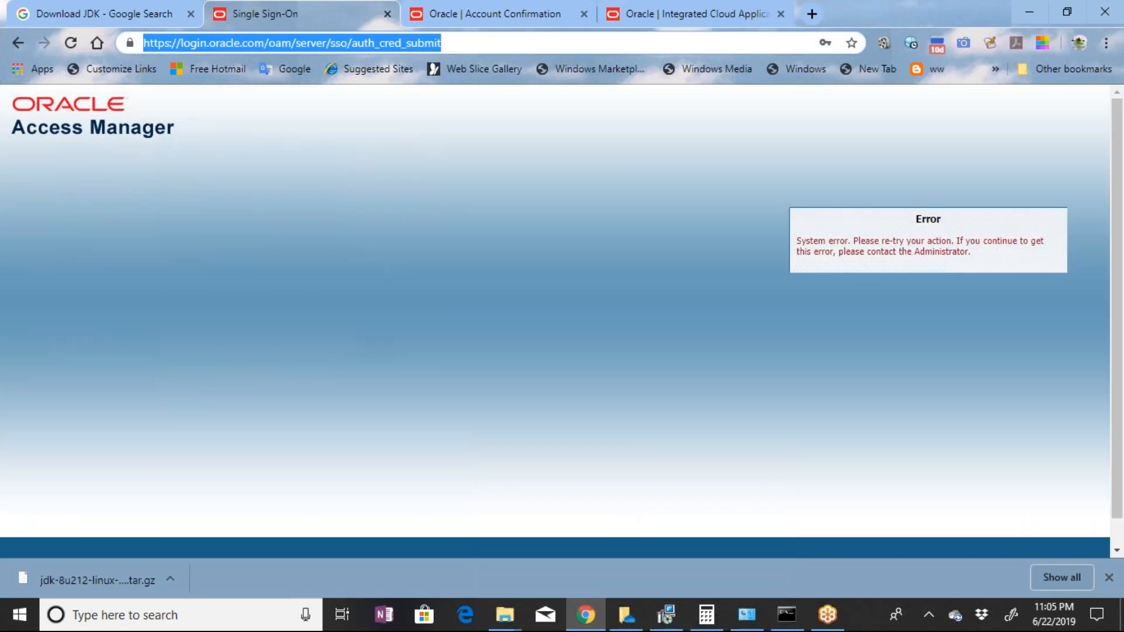
text(google.com)
key(Return)
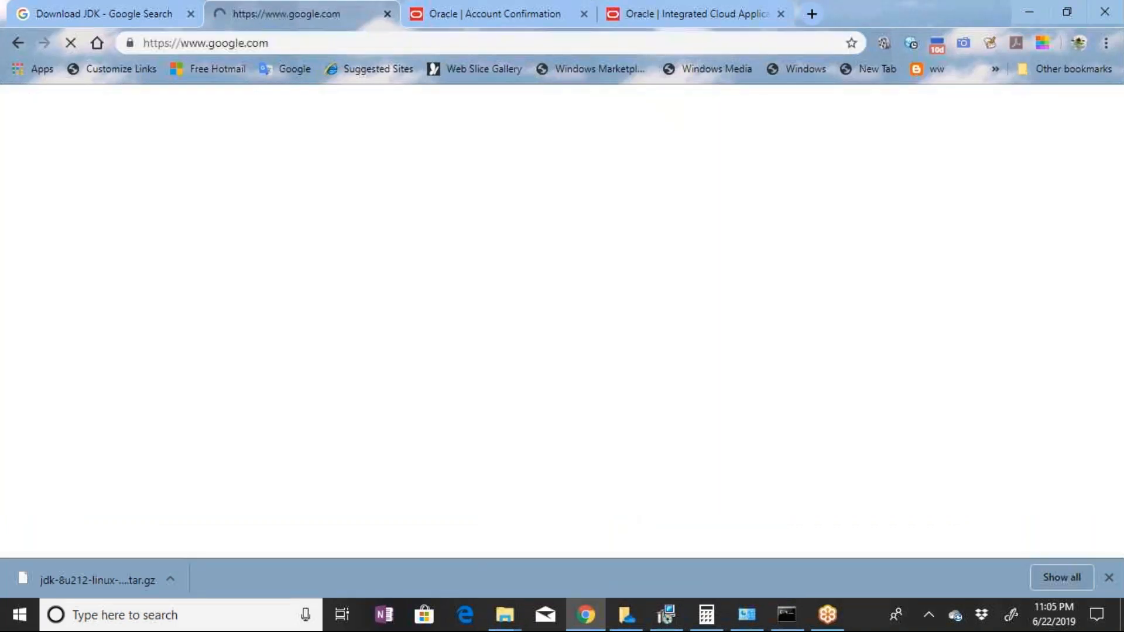
text(ubu)
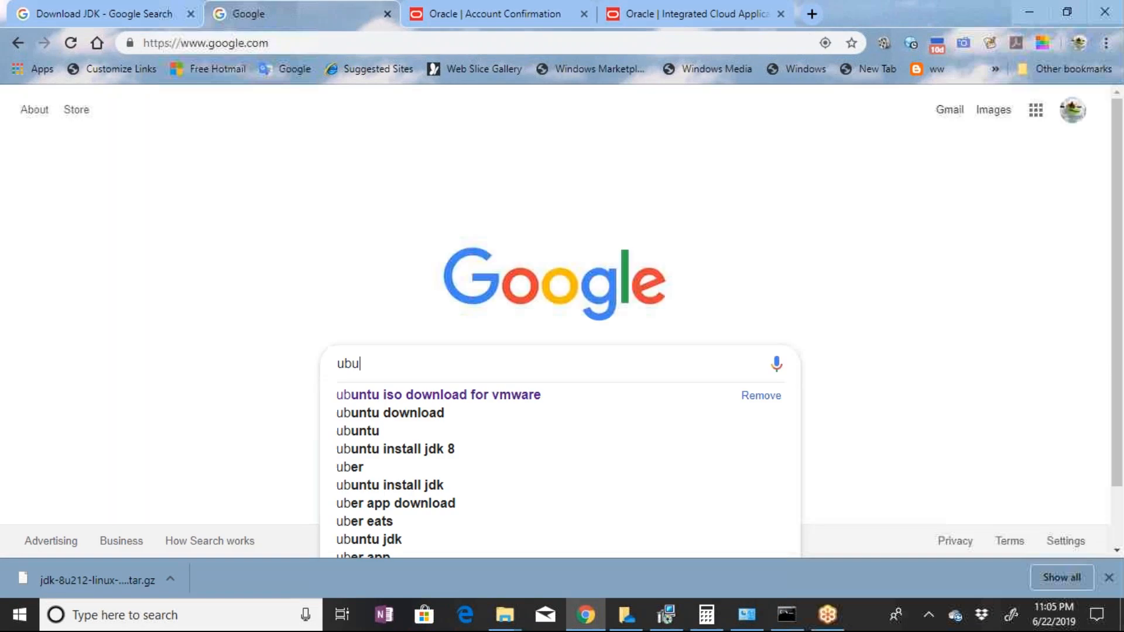
text(ntu for vagrant)
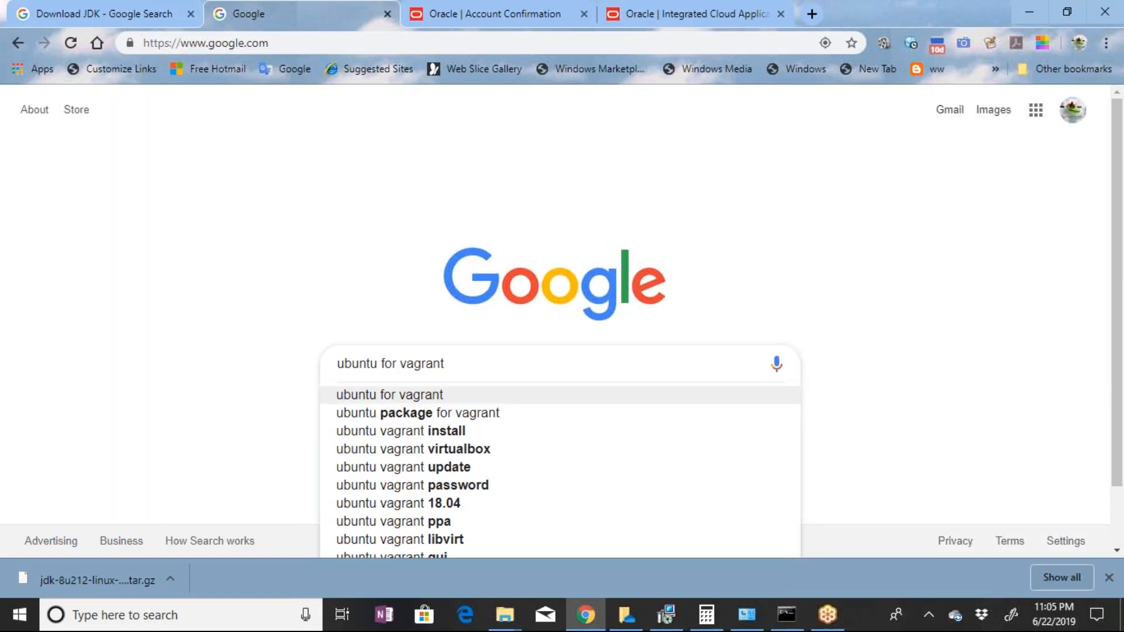
key(Return)
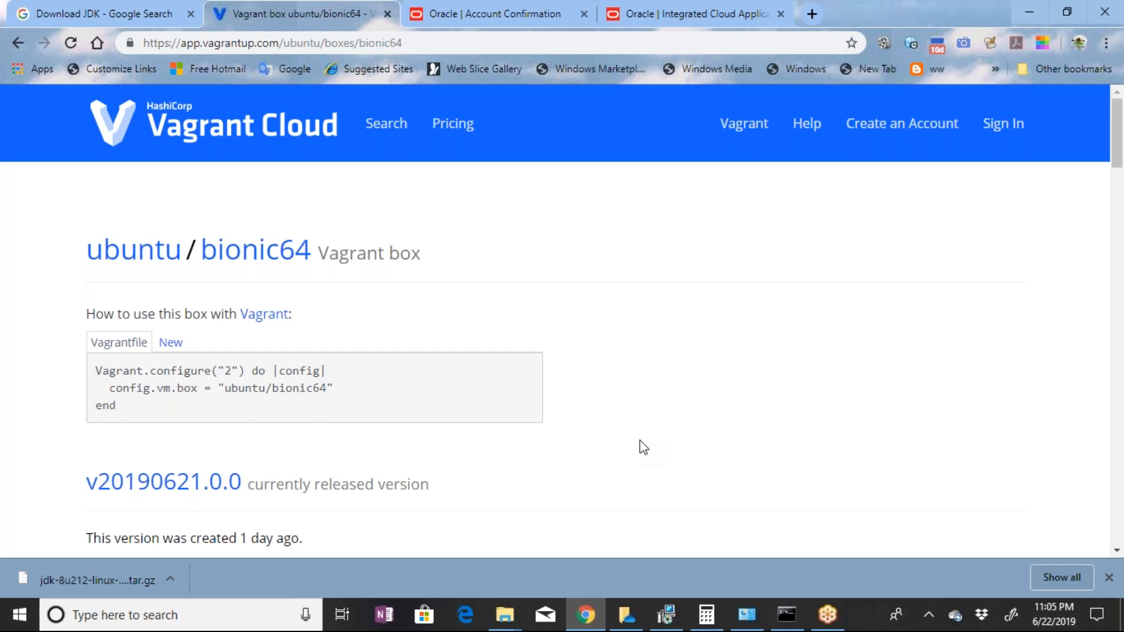
Examine the ubuntu/bionic64 box page on Vagrant Cloud and highlight its Vagrantfile configuration snippet
scroll(644, 447, down, 3)
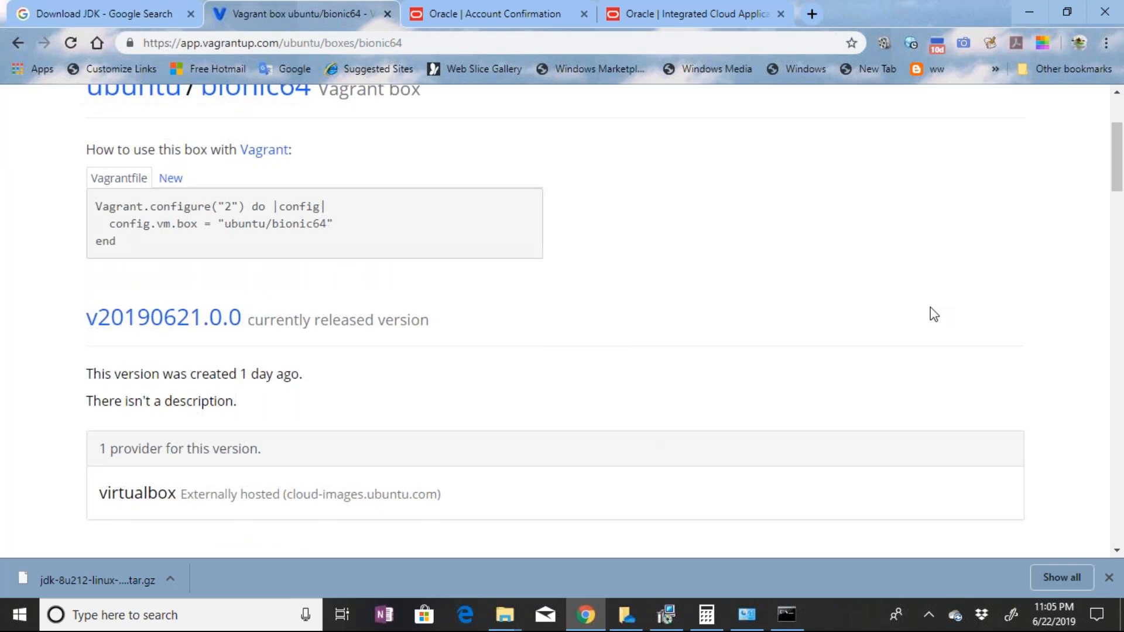
drag(96, 206, 628, 246)
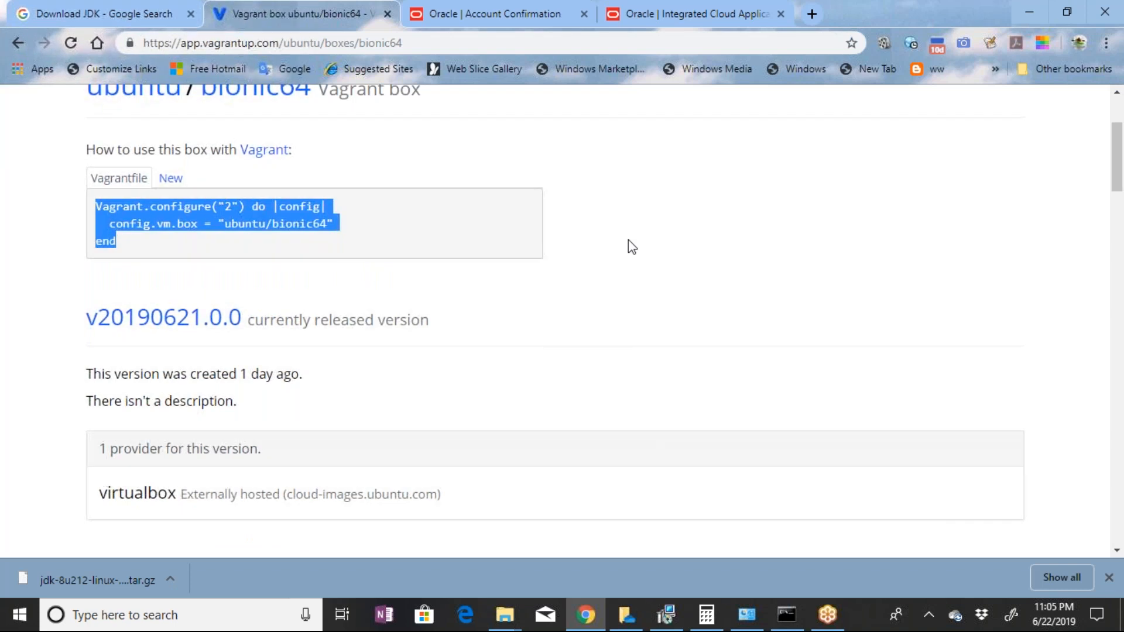
click(542, 235)
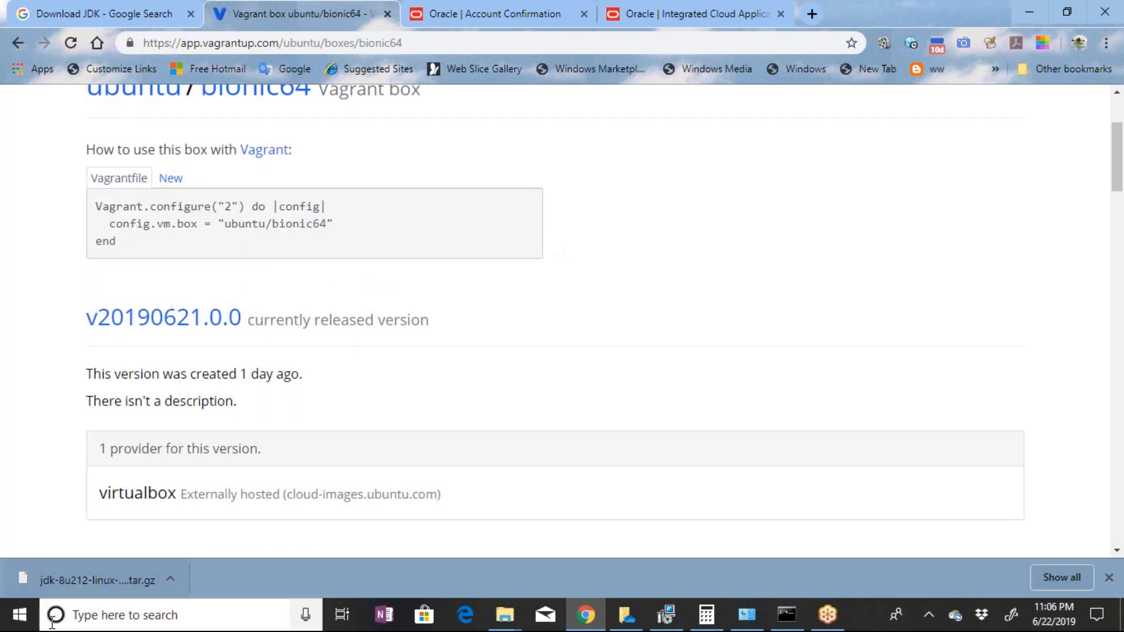
Bring the Command Prompt in front of the browser, reposition its window and enter start at the workvm prompt without running it
click(20, 618)
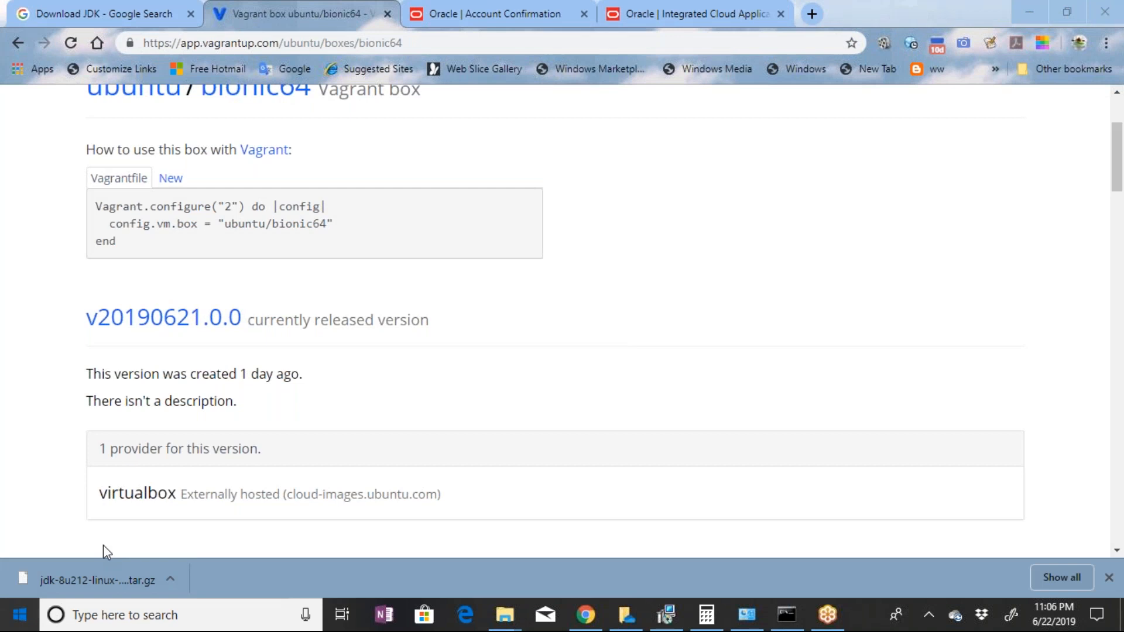
key(super)
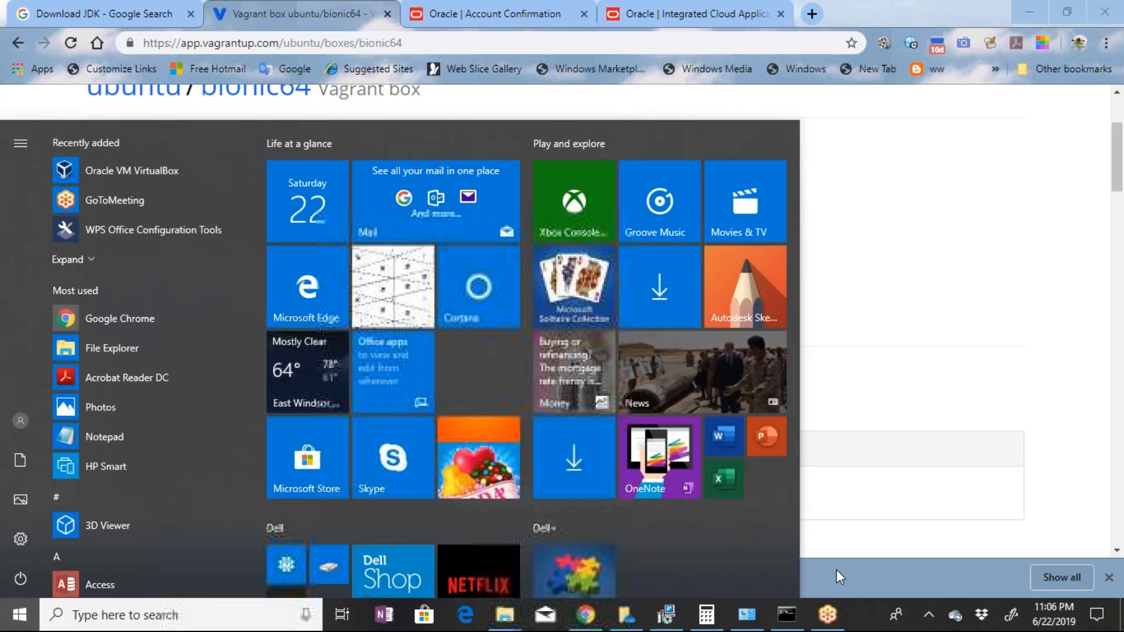
click(787, 615)
drag(579, 55, 719, 91)
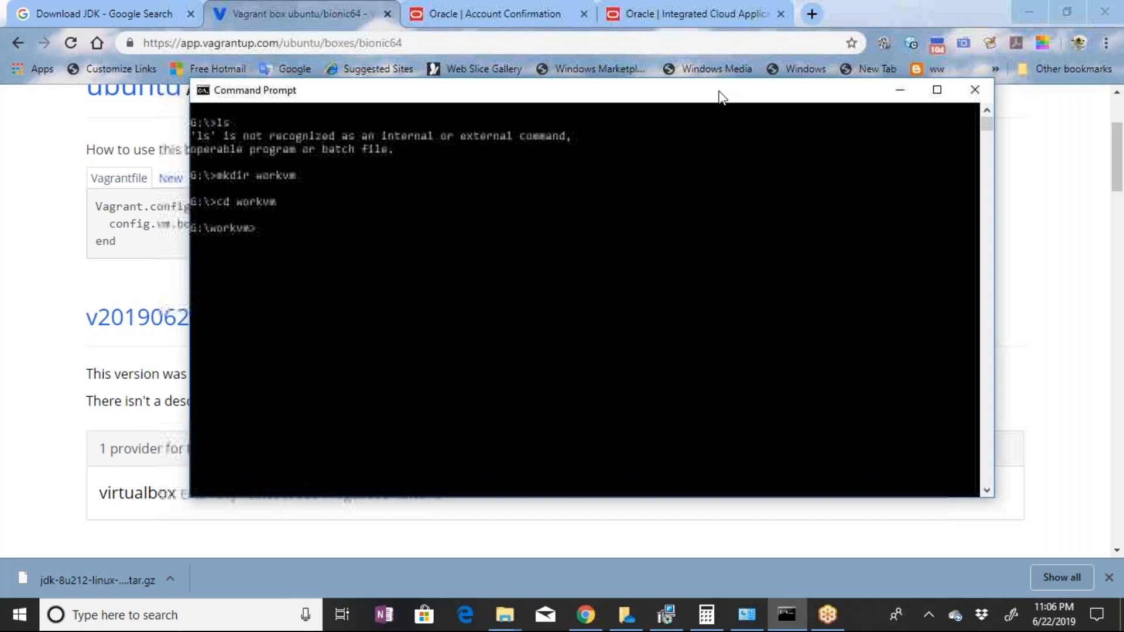
drag(722, 96, 759, 110)
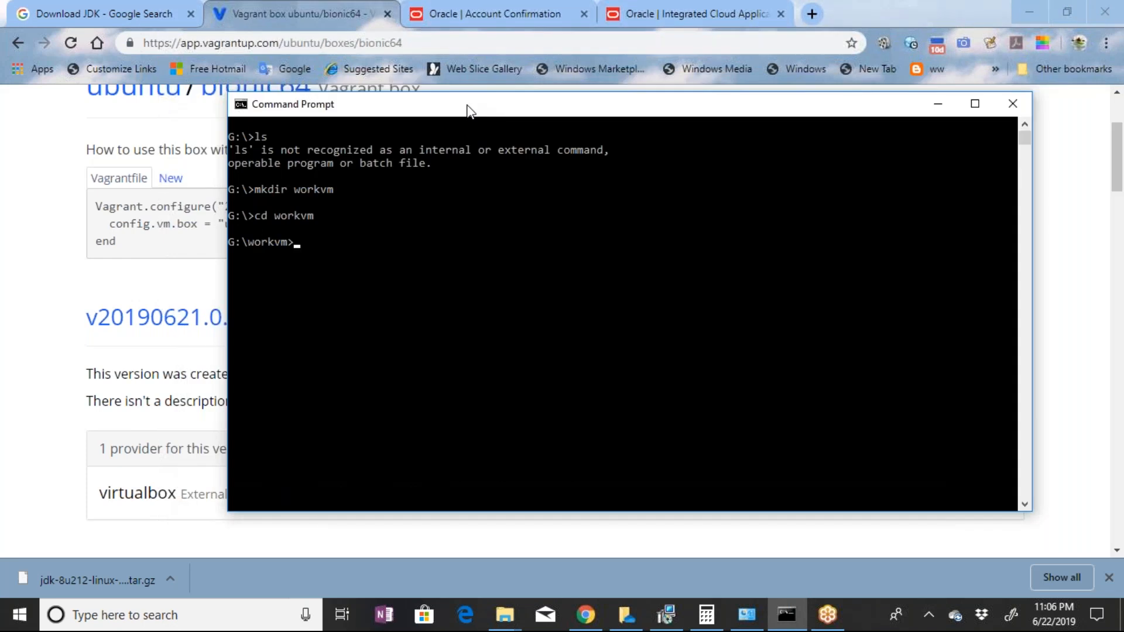
drag(469, 111, 449, 107)
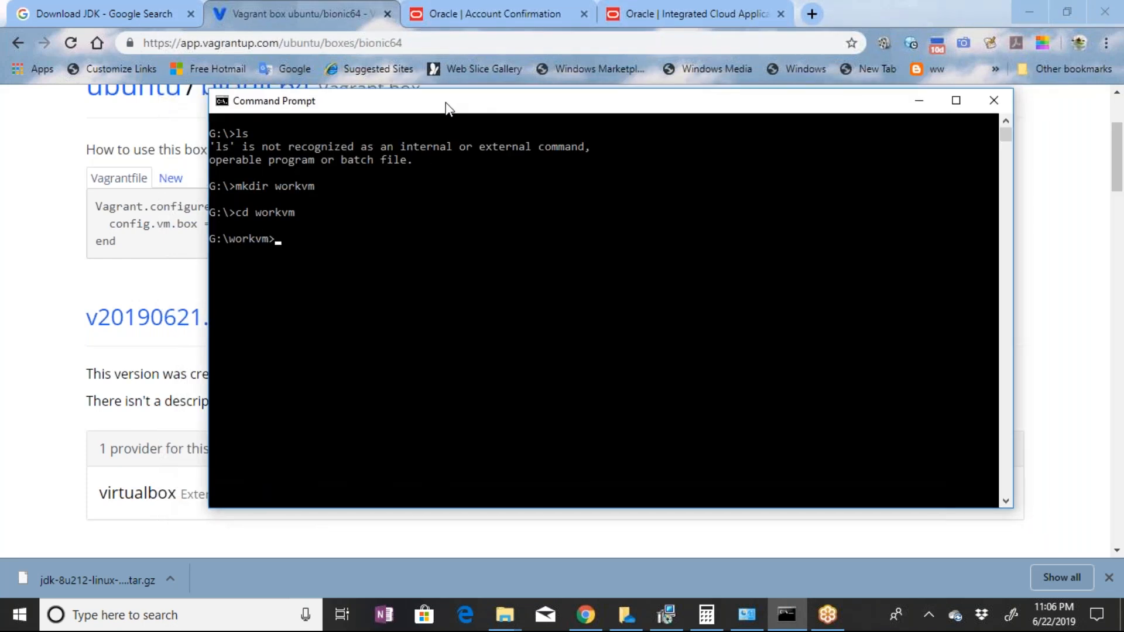
drag(448, 107, 405, 99)
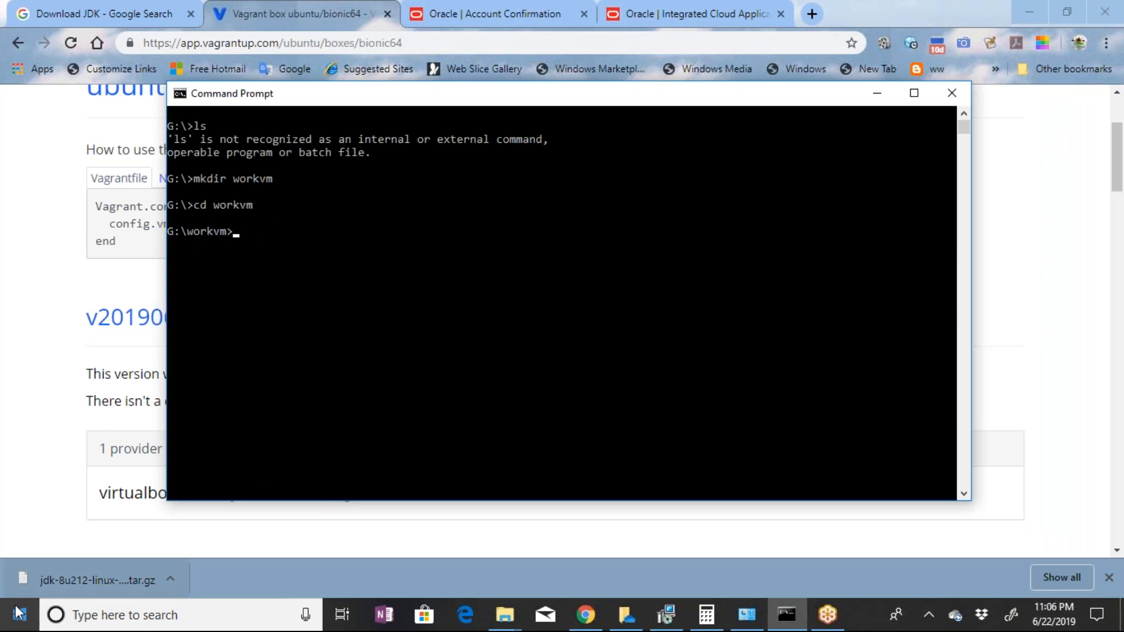
click(257, 232)
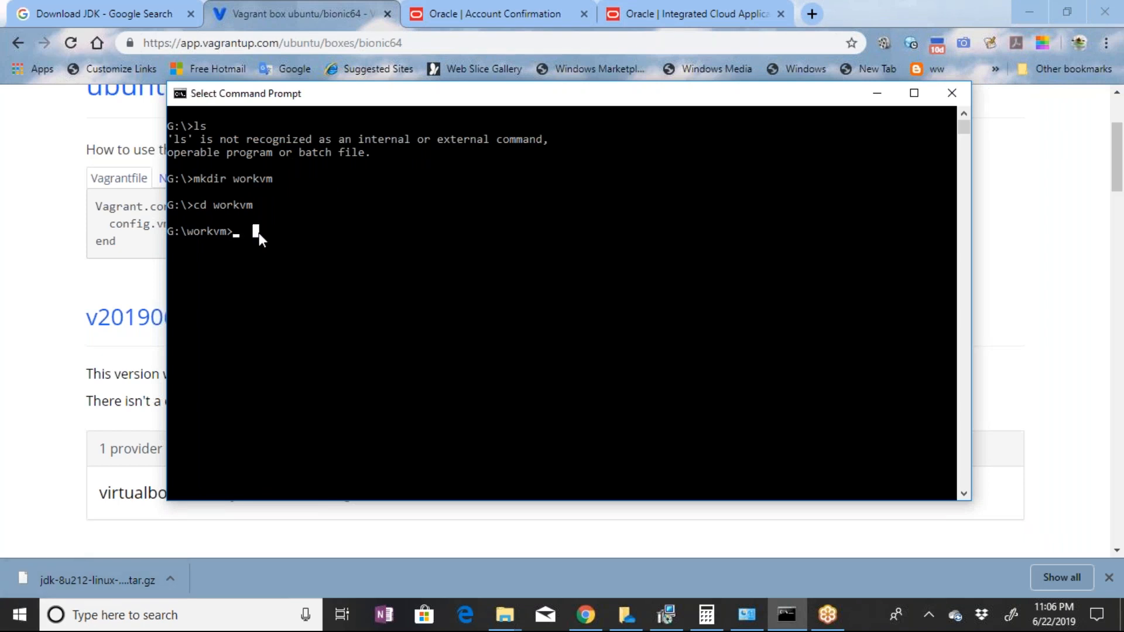
text(start)
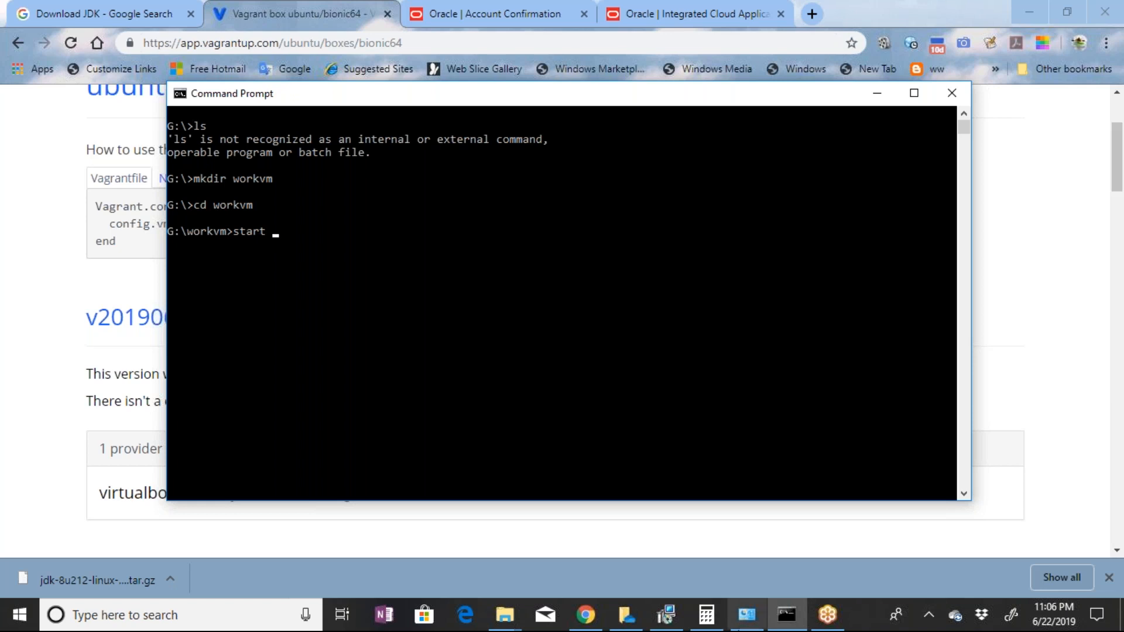
Switch to Chrome, load Google in the Oracle Account Confirmation tab and search for "download notepad++"
click(593, 629)
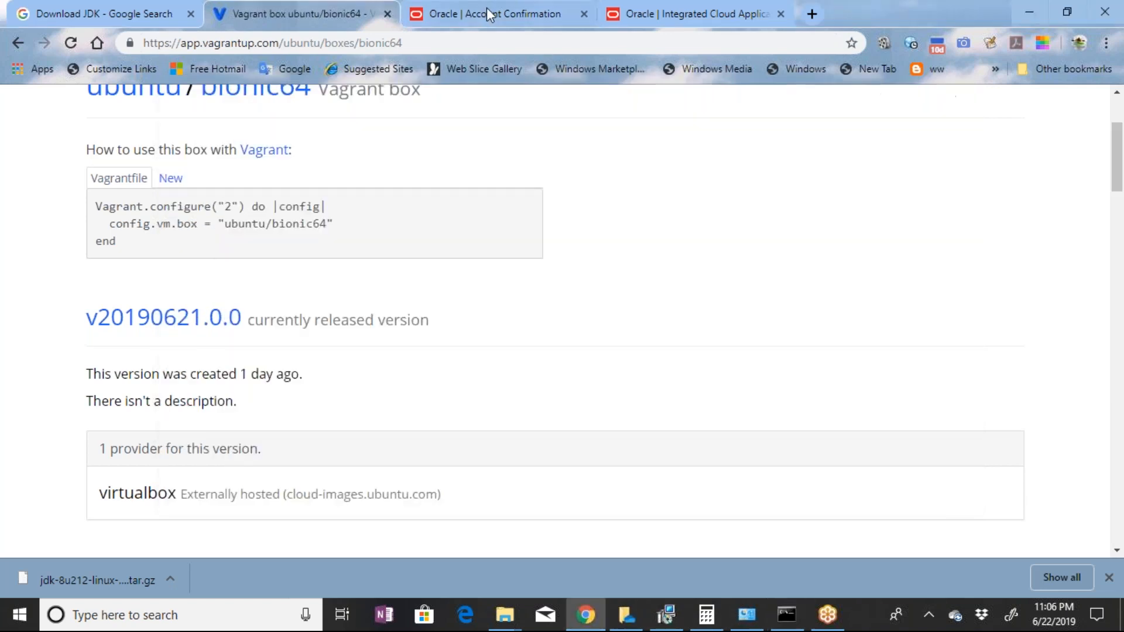
click(487, 9)
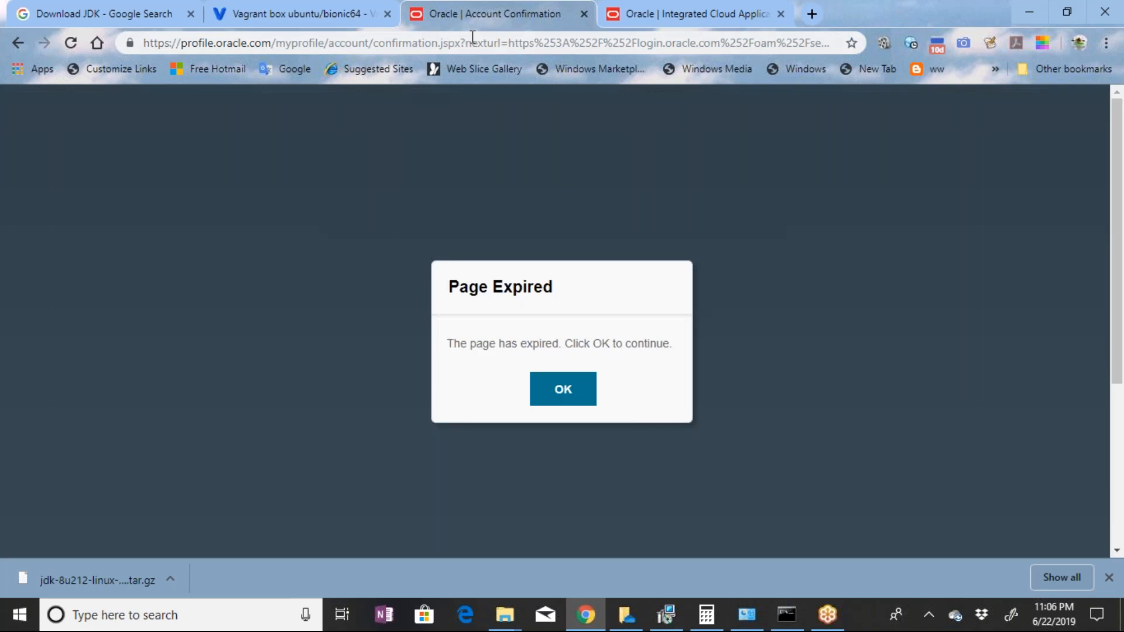
click(473, 39)
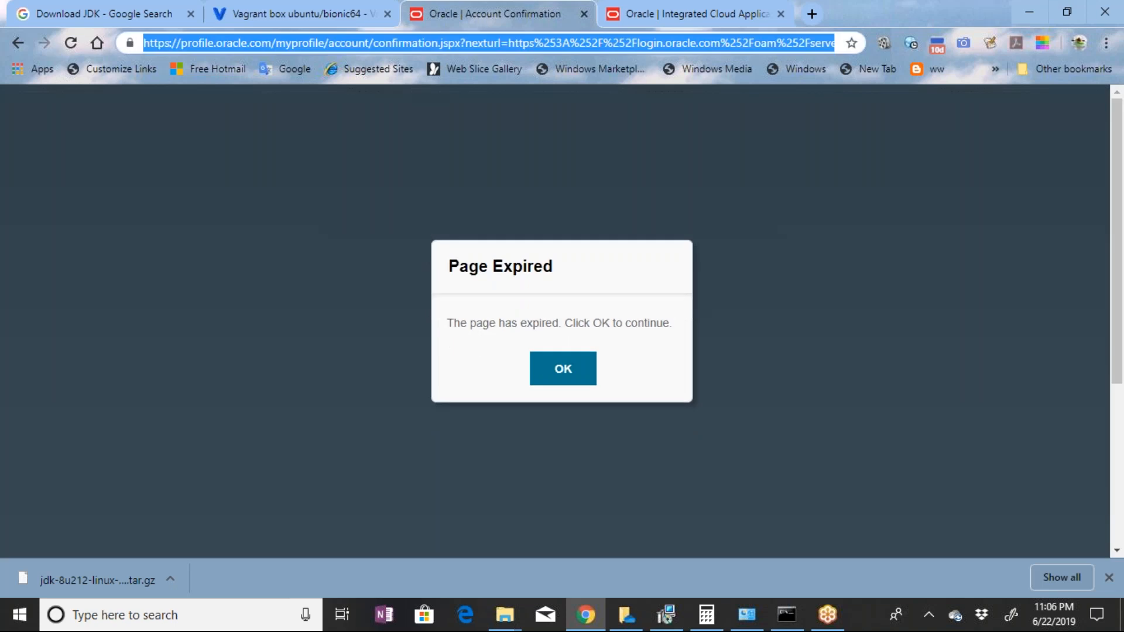
text(g)
key(Return)
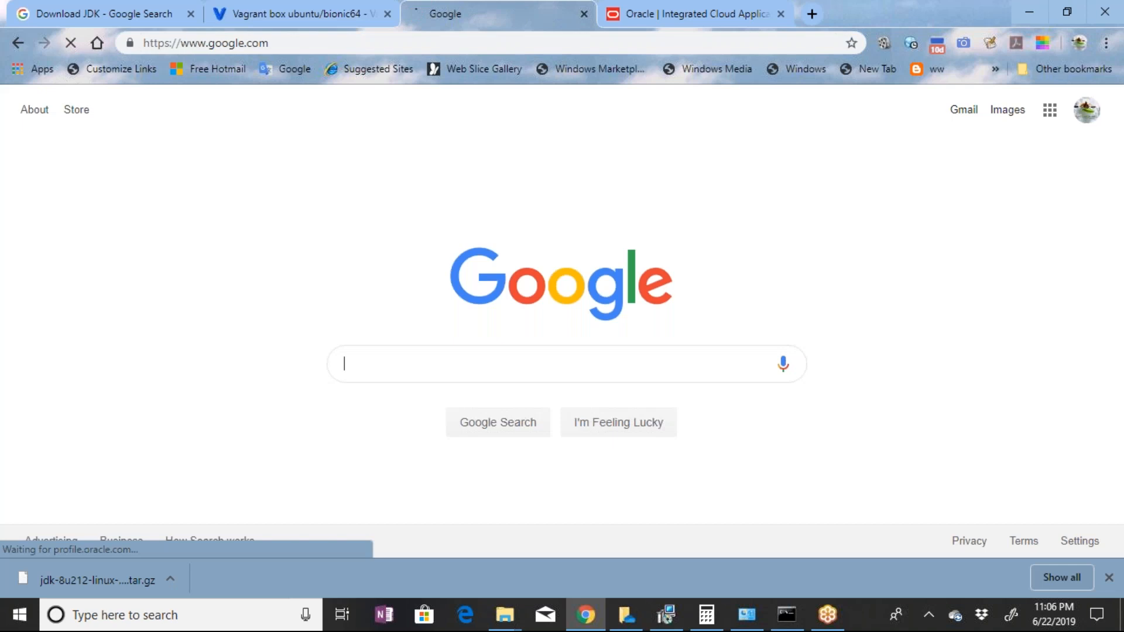
text(download no)
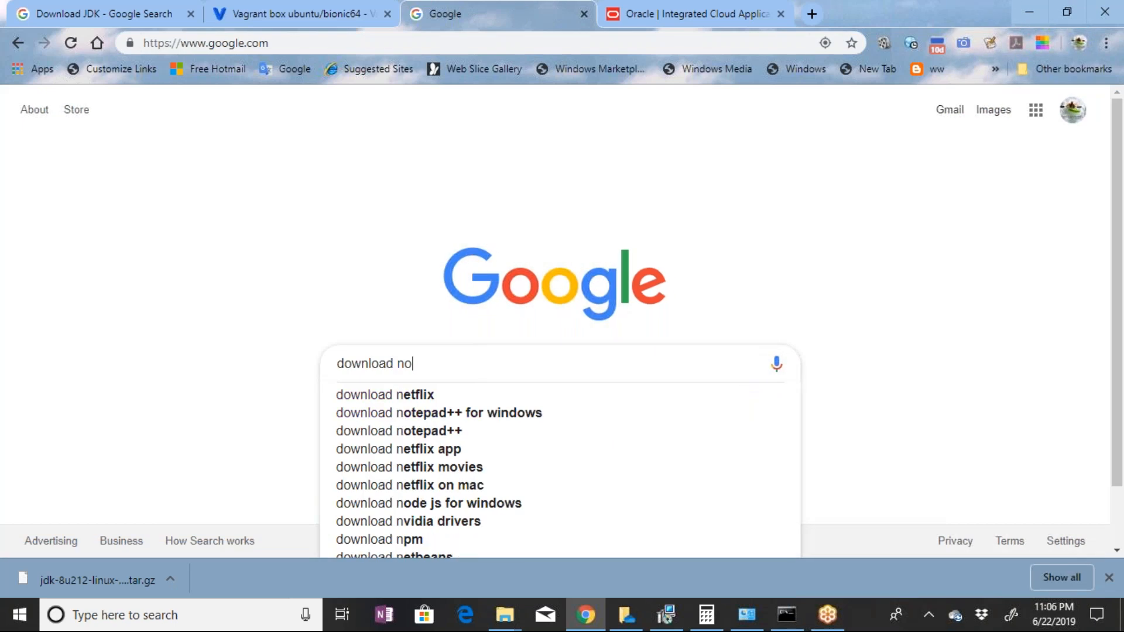
text(tepa)
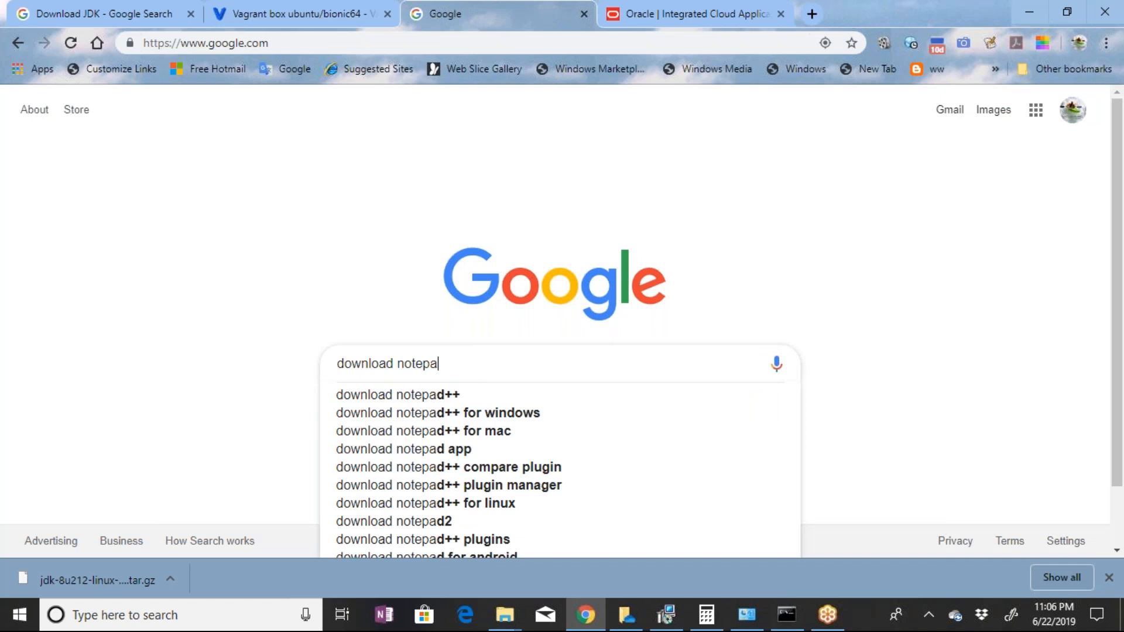
key(Down)
key(Return)
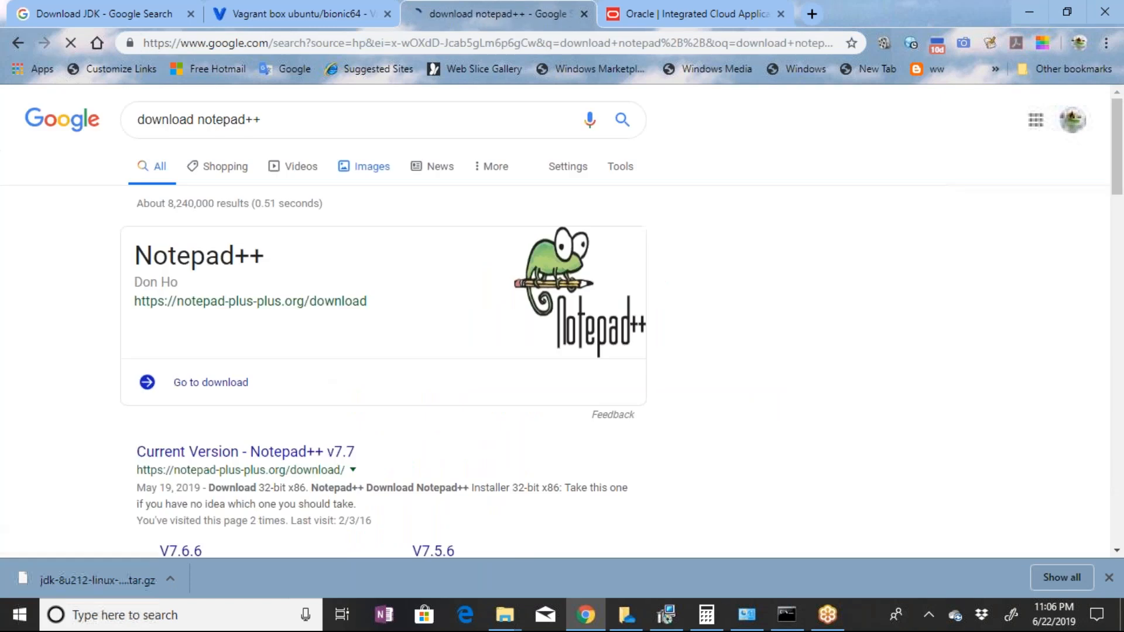
Download npp.7.7.1.Installer.exe from the Notepad++ v7.7.1 page and start its setup
scroll(363, 237, down, 3)
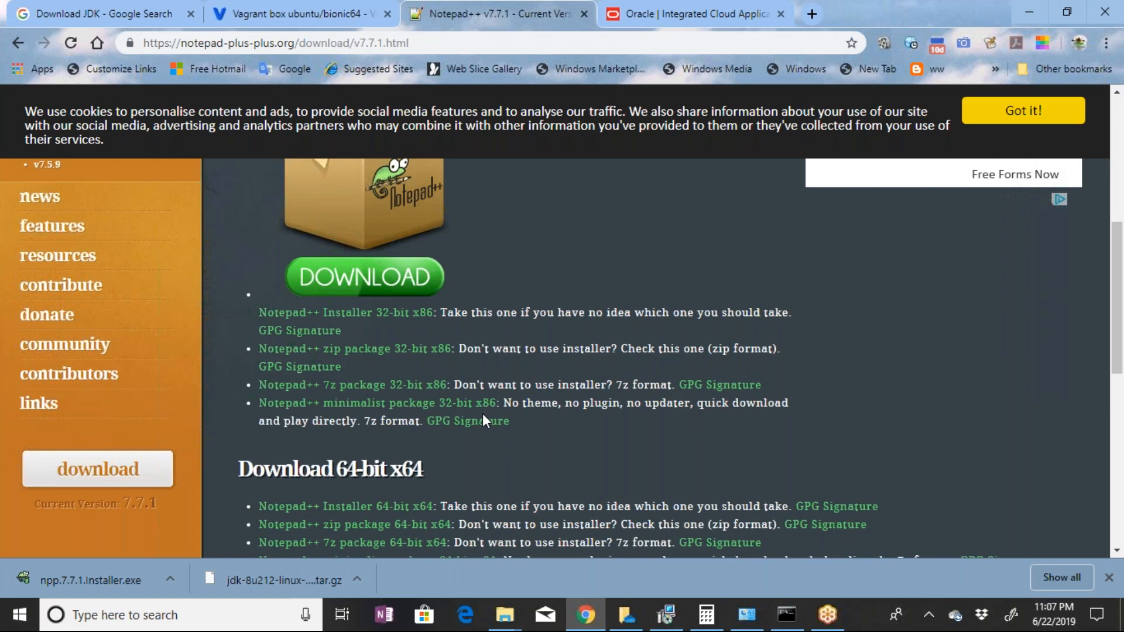
scroll(242, 493, down, 3)
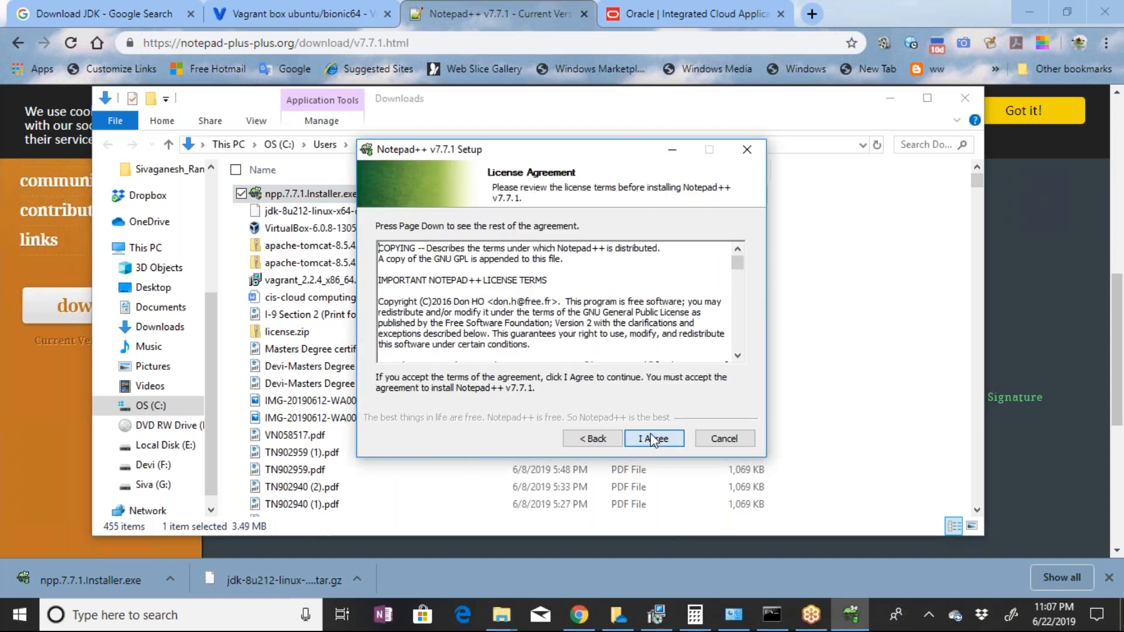
Accept the Notepad++ v7.7.1 license, finish the installation with the program launched, and nudge its window into place
click(656, 439)
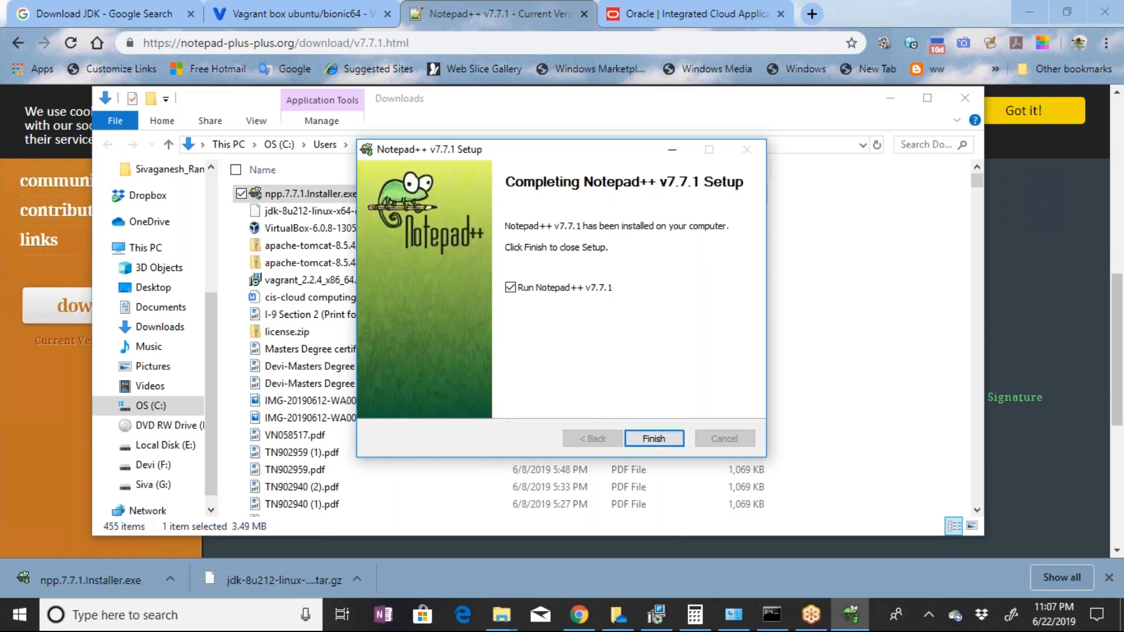
click(655, 438)
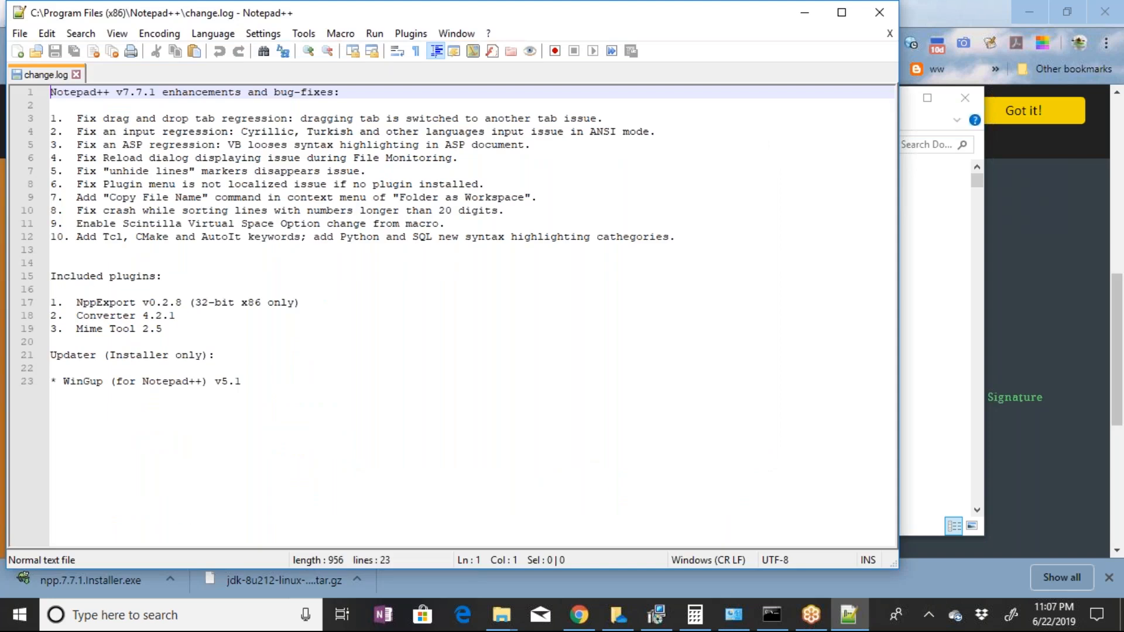
drag(753, 16, 749, 21)
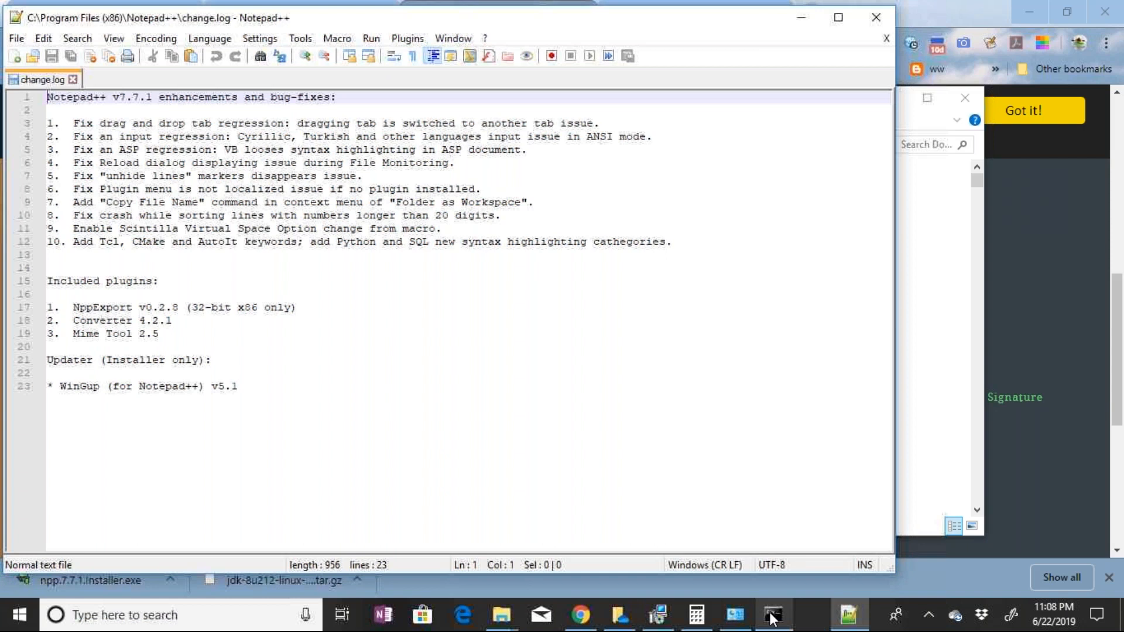
Switch to the Command Prompt and complete the workvm command as start notepad++ vagrantfile, running it
mouse_move(773, 616)
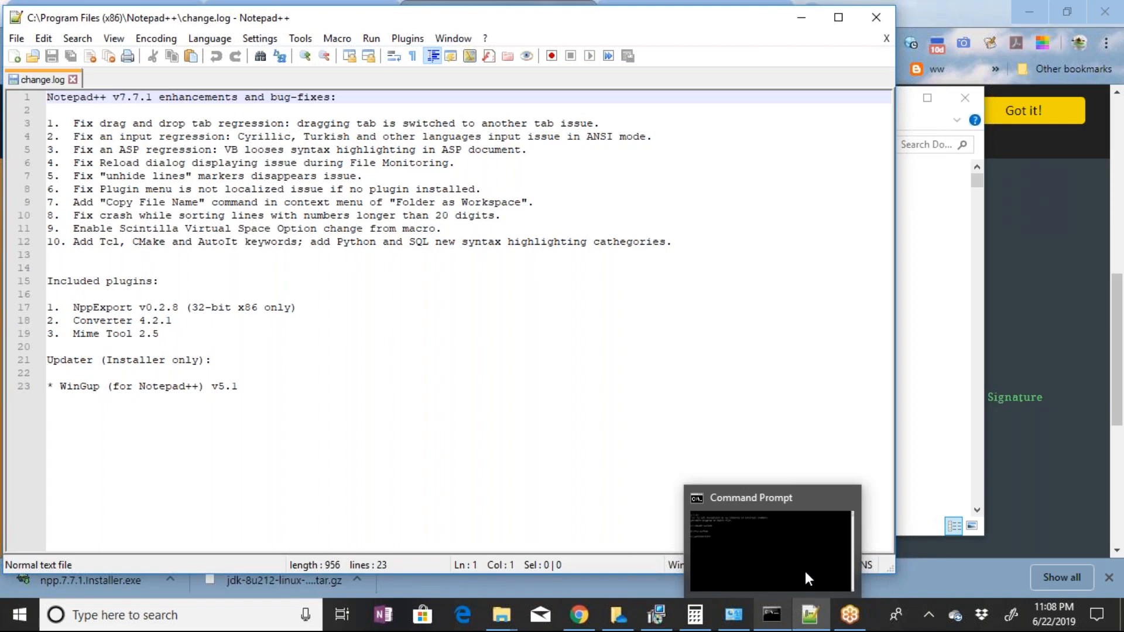
click(806, 571)
click(391, 275)
text(note)
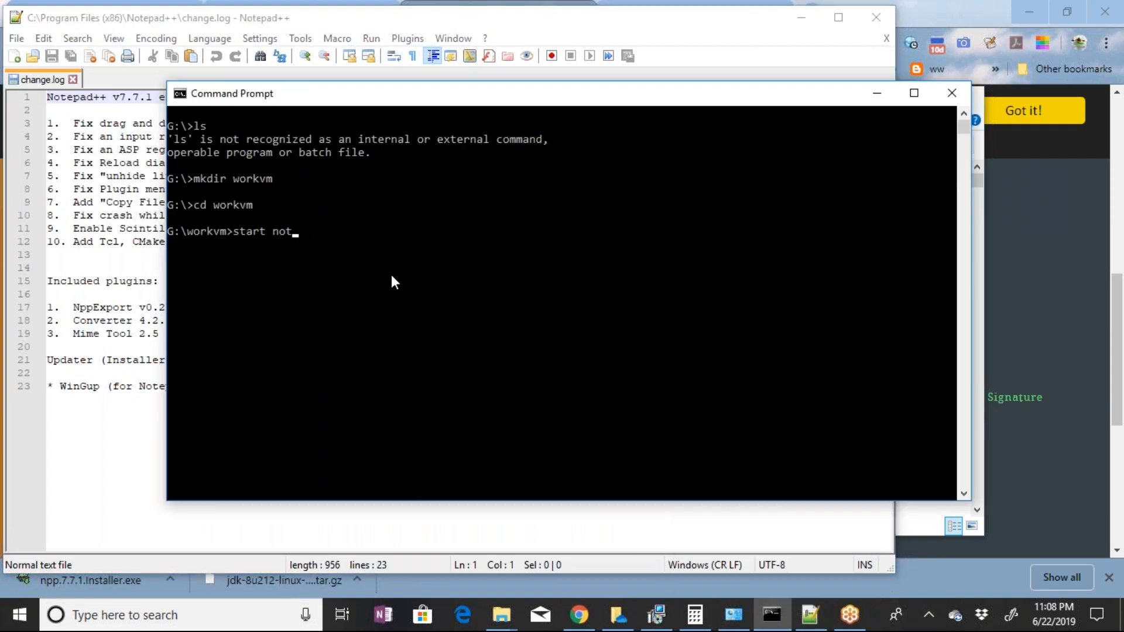
text(pad++ vagrantfile)
key(Return)
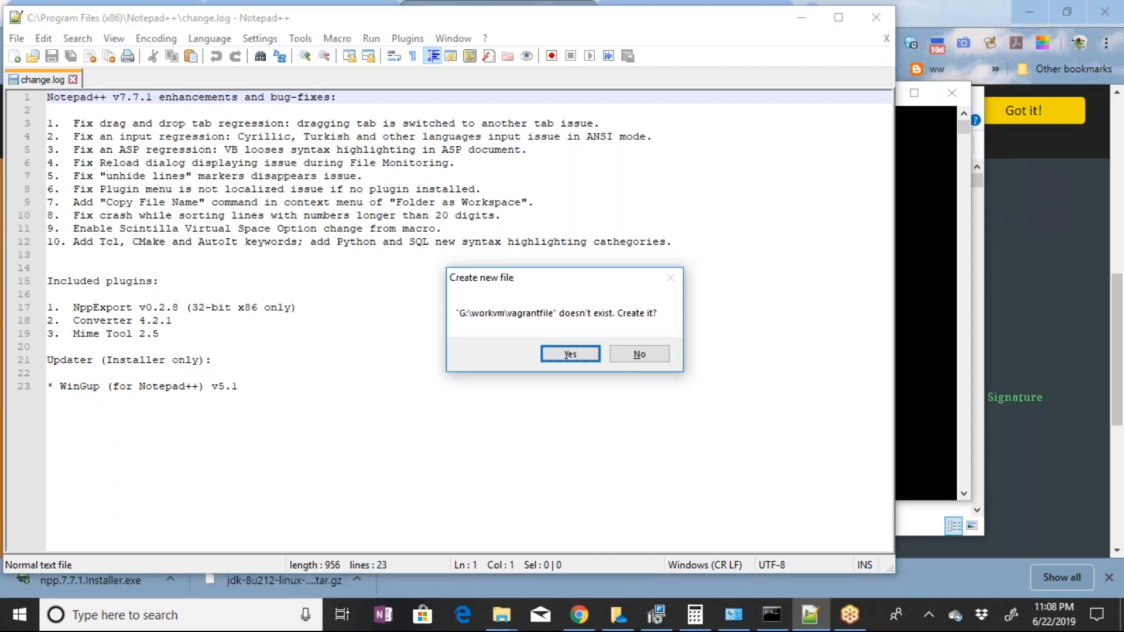
Create G:\workvm\vagrantfile, paste the copied ubuntu/bionic64 Vagrant configuration into it and save the file
key(Return)
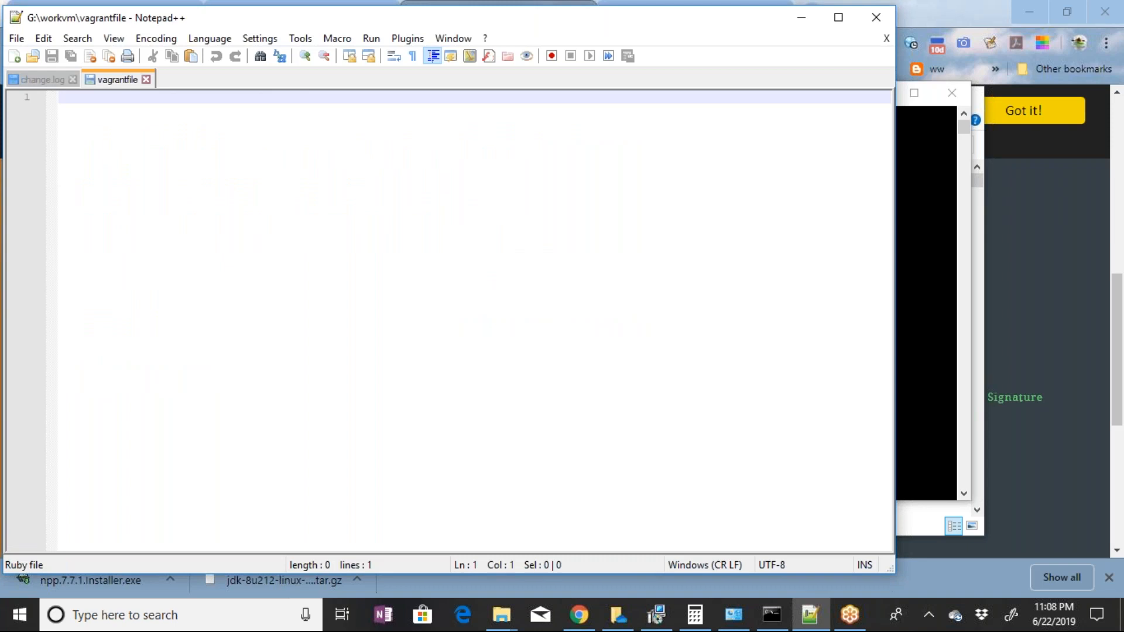
key(ctrl+v)
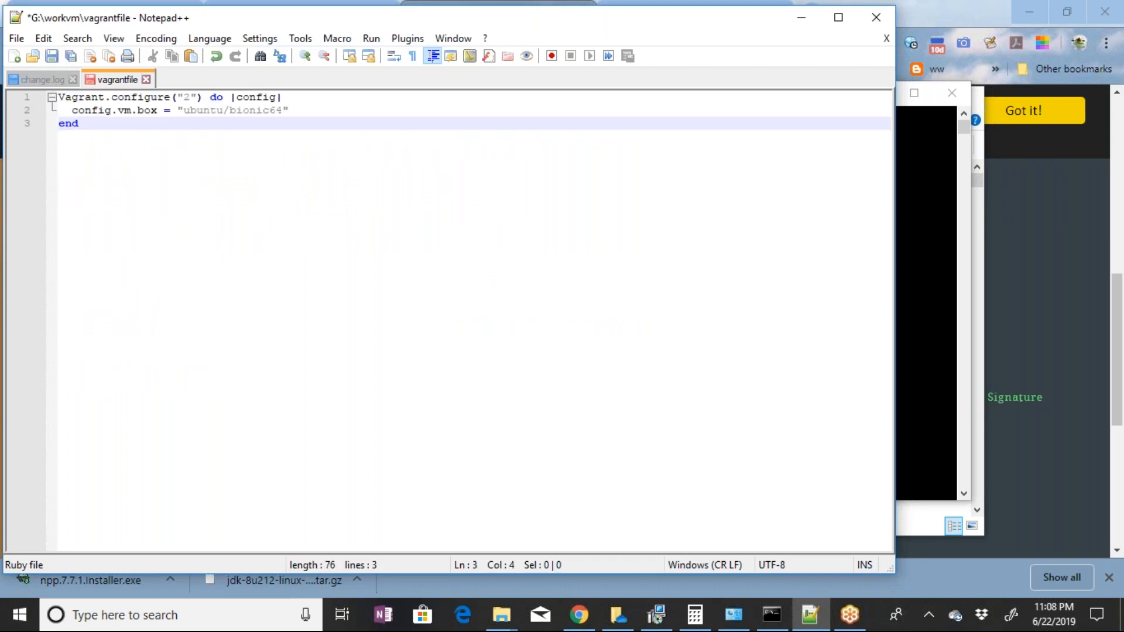
key(ctrl+s)
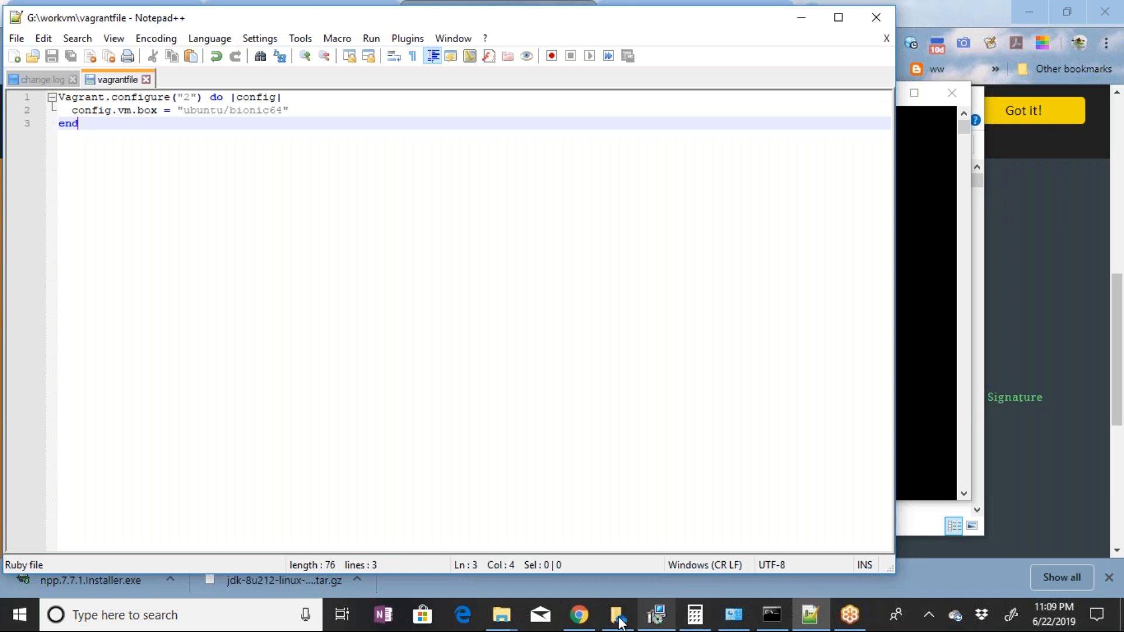
Switch to Chrome with the Google home page loaded, then find putty.exe on the computer and launch it
mouse_move(599, 612)
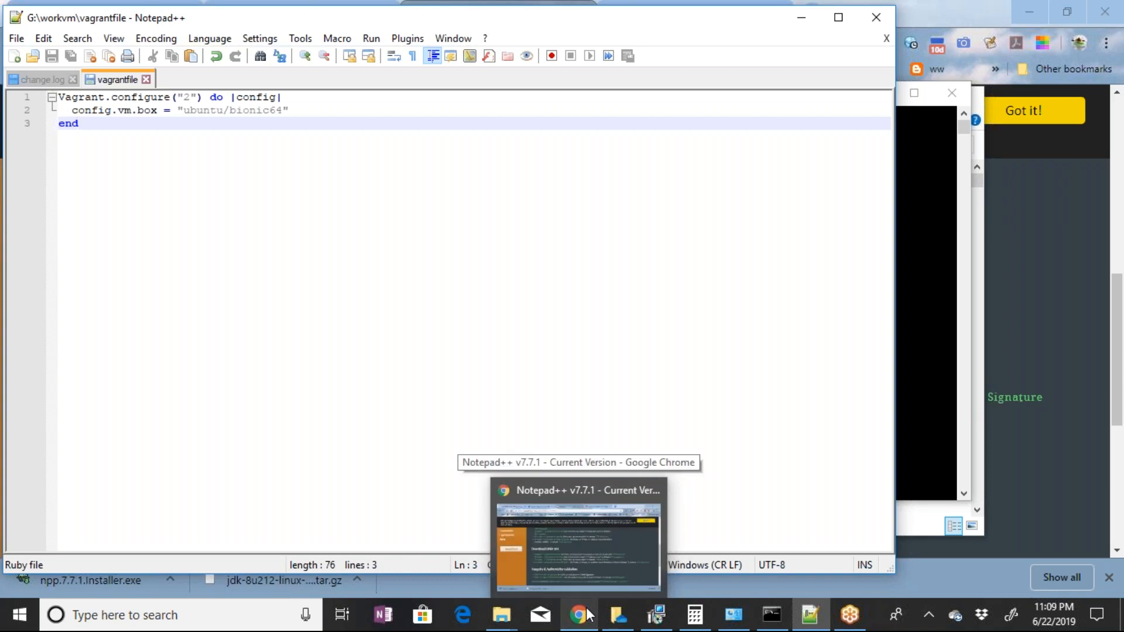
click(588, 614)
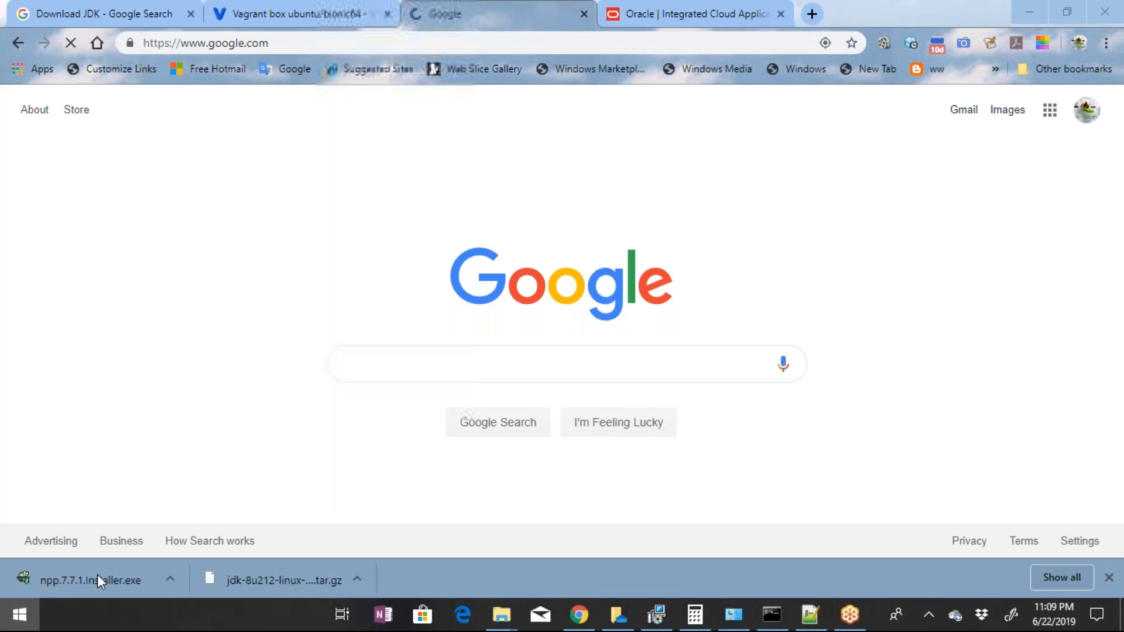
key(super)
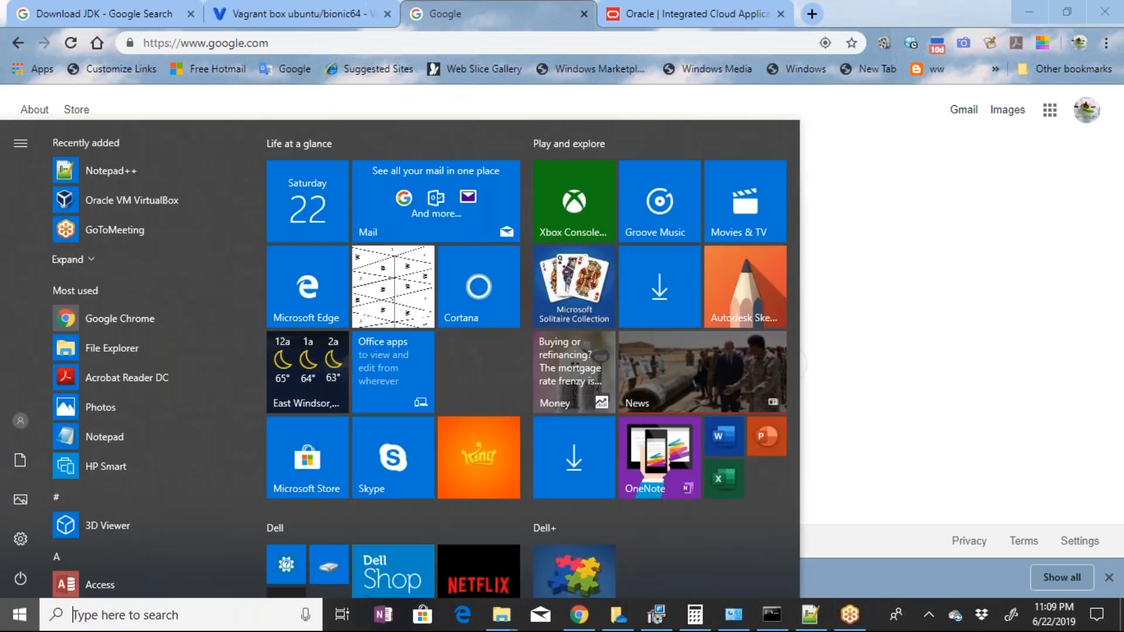
text(putty)
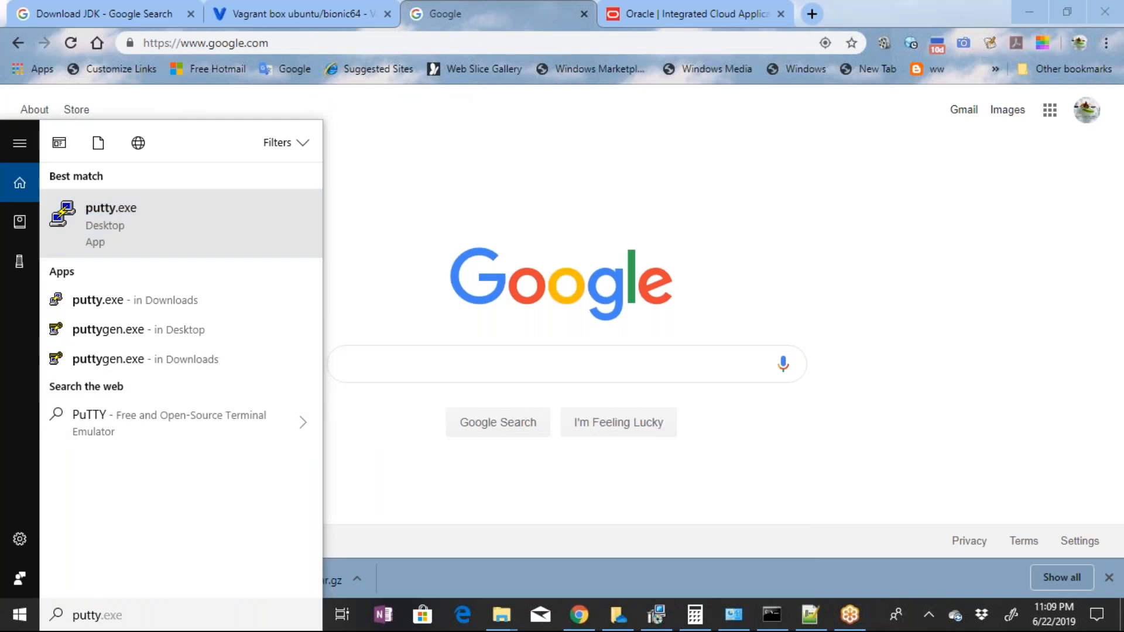
click(128, 227)
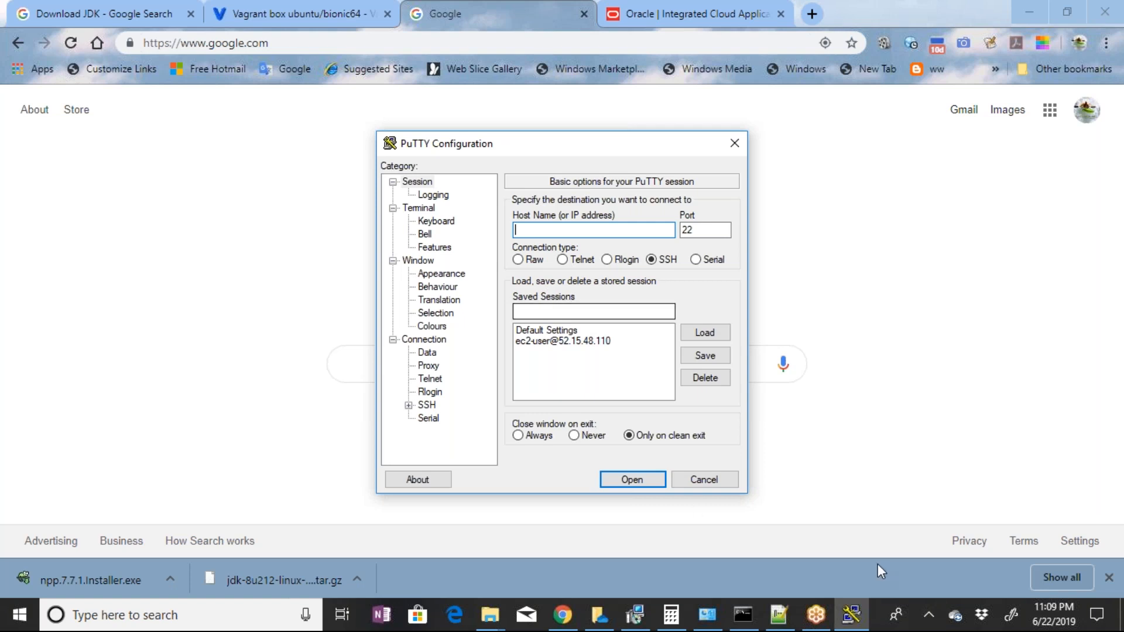
Return to the Command Prompt, discard the mistaken run entry and run vagrant up in G:\workvm
click(755, 629)
text(run)
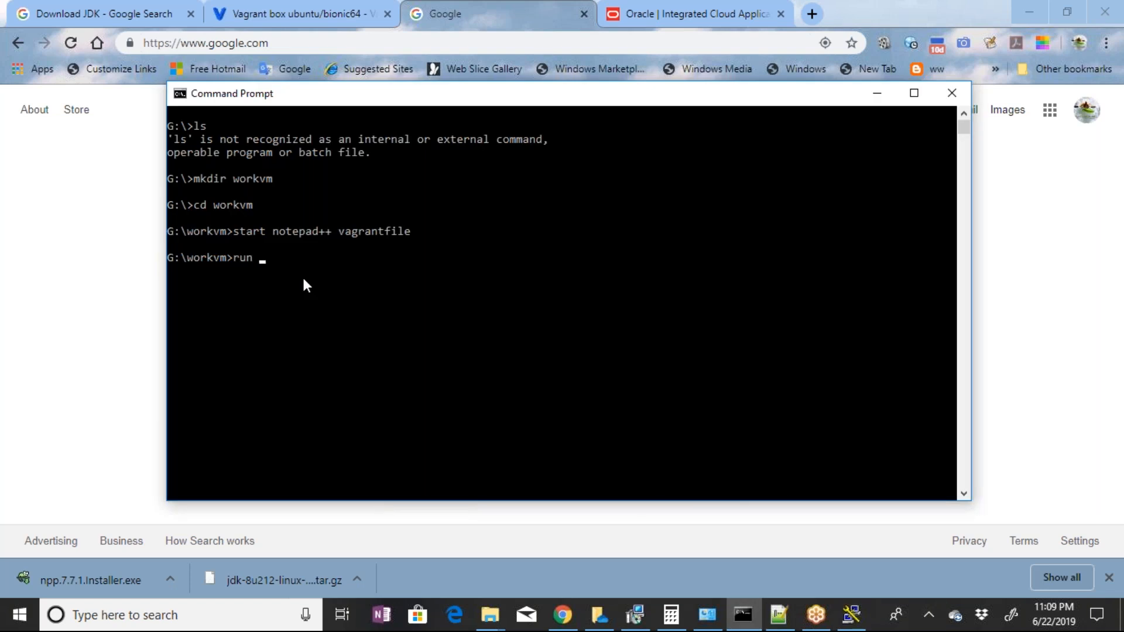
text( vagran)
key(Escape)
text(vagrant up)
key(Return)
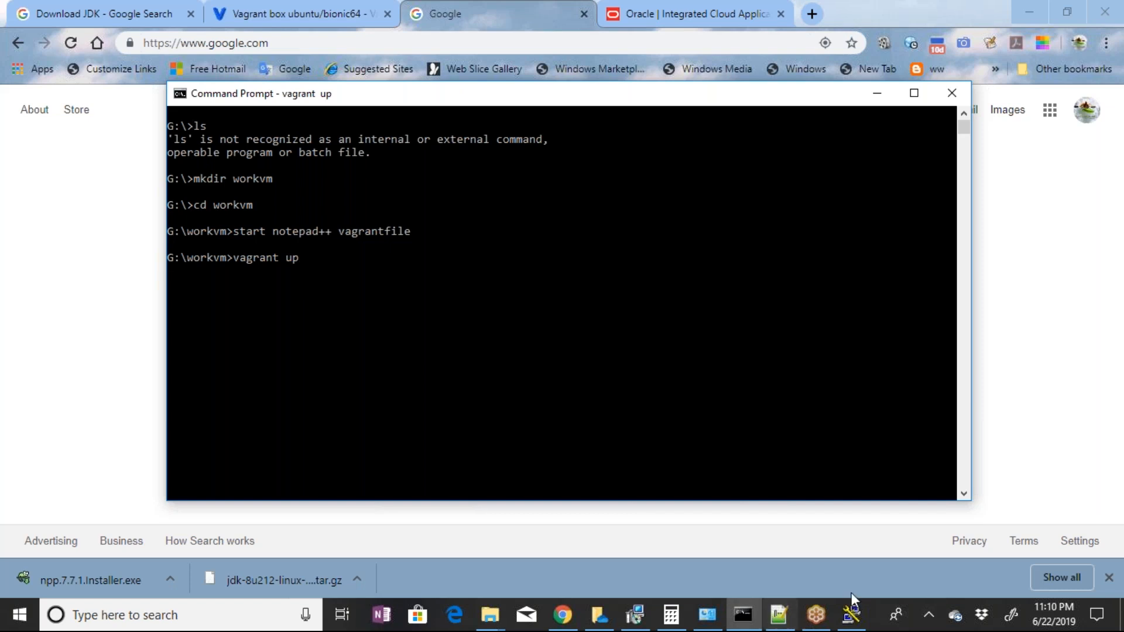
Bring Chrome to the front and enter a rough blogspot address for WebLogic 12c essentials in the Google tab
click(27, 255)
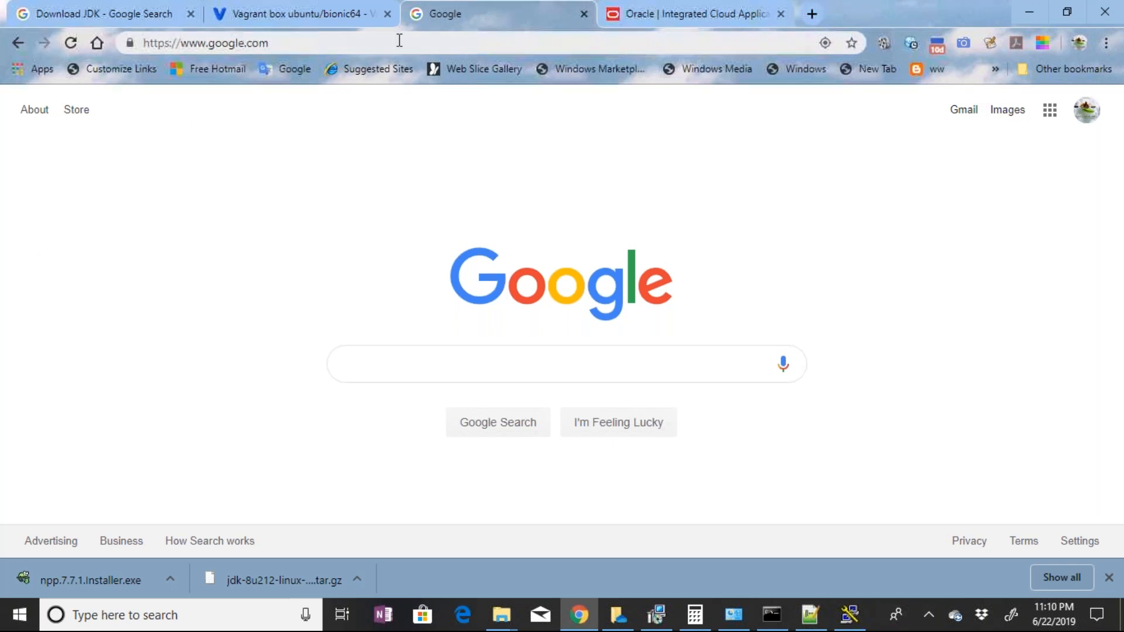
click(549, 353)
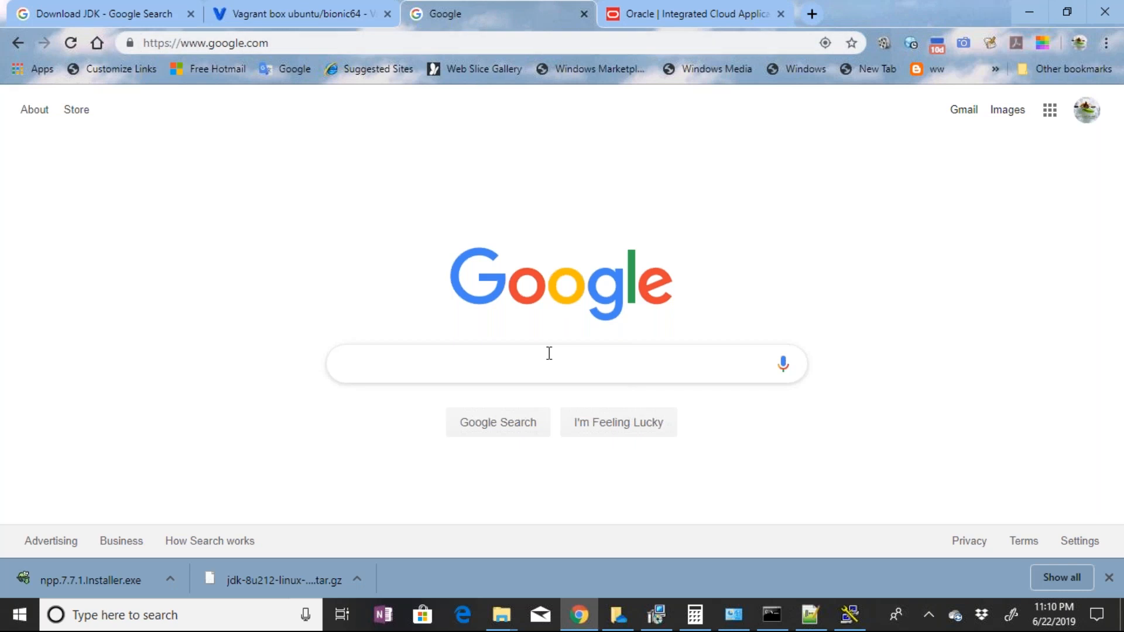
click(549, 353)
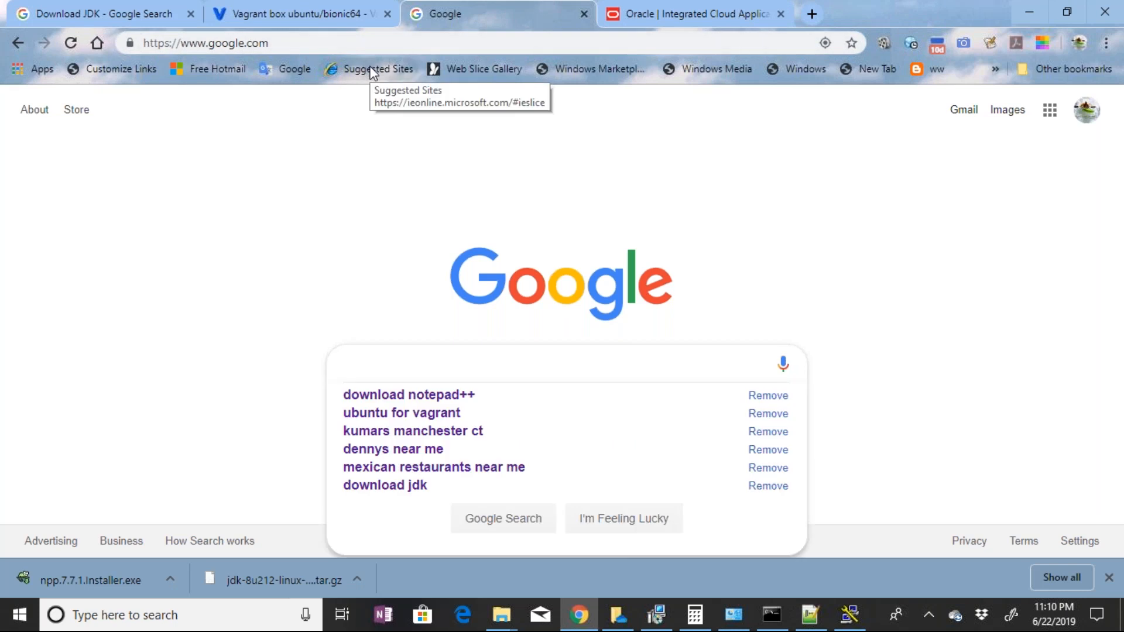
key(ctrl+l)
text(w)
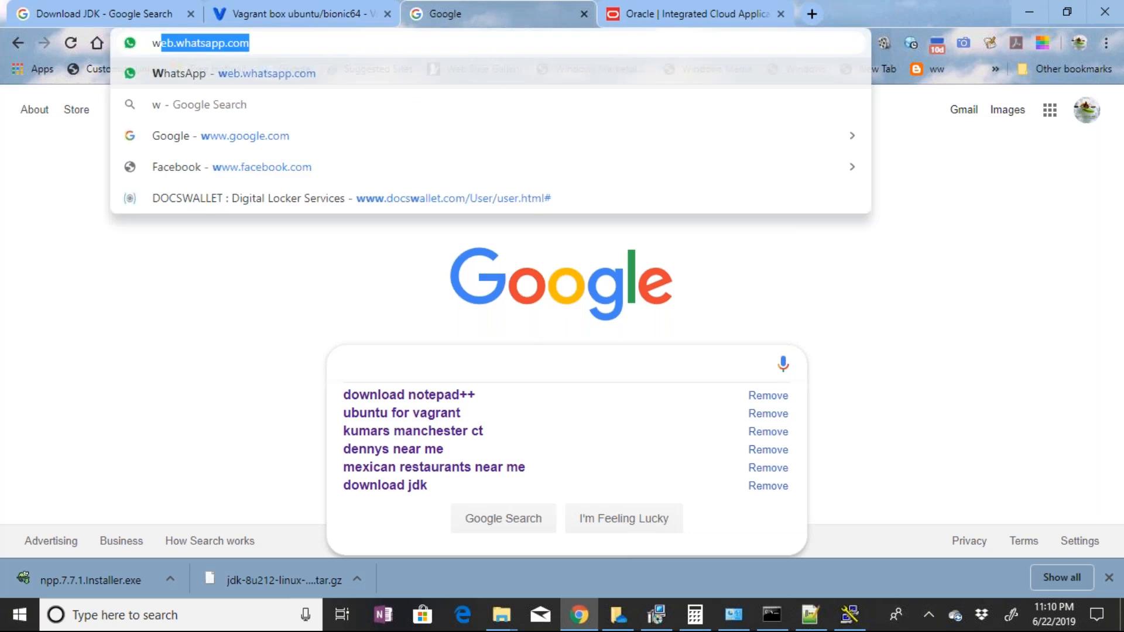
text(eb)
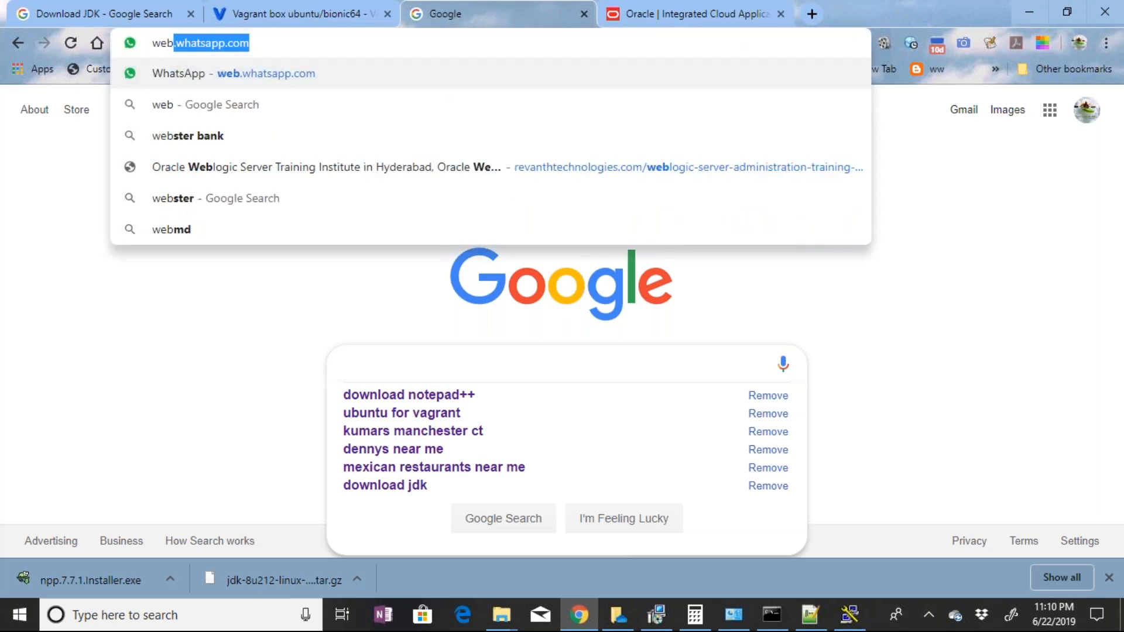
text(logic )
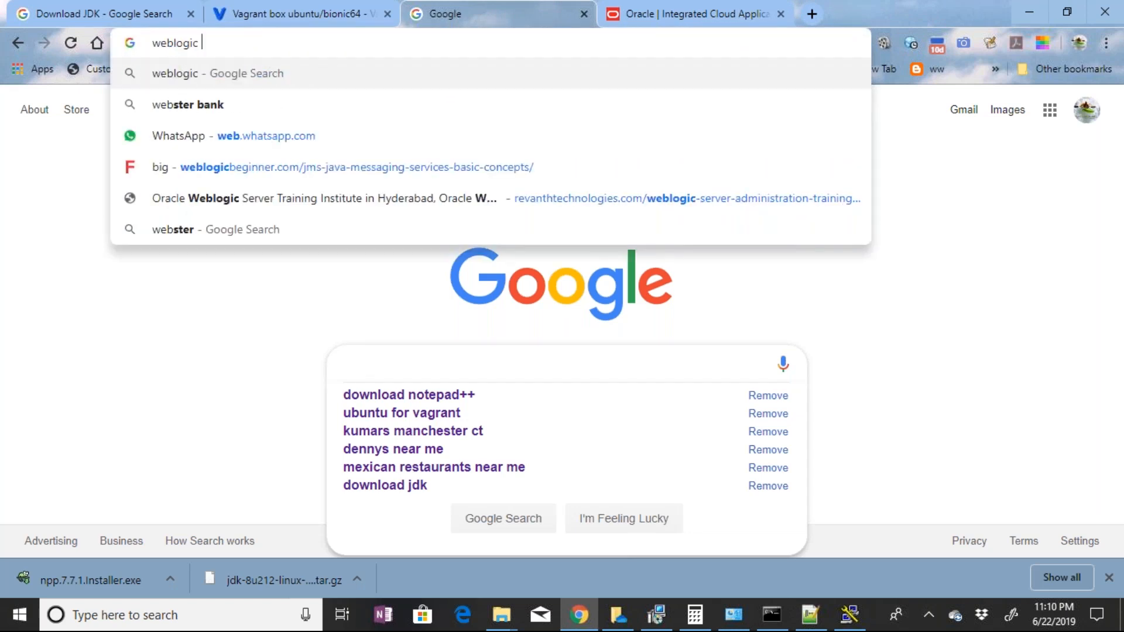
text(12ces)
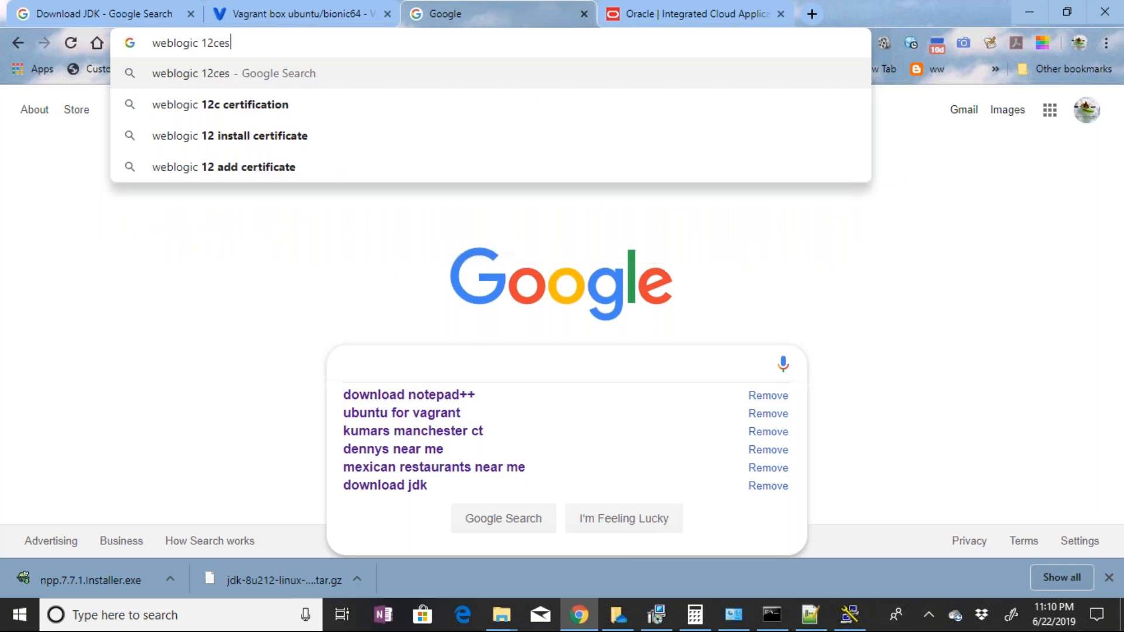
key(BackSpace)
key(BackSpace)
key(BackSpace)
key(BackSpace)
key(BackSpace)
key(BackSpace)
key(BackSpace)
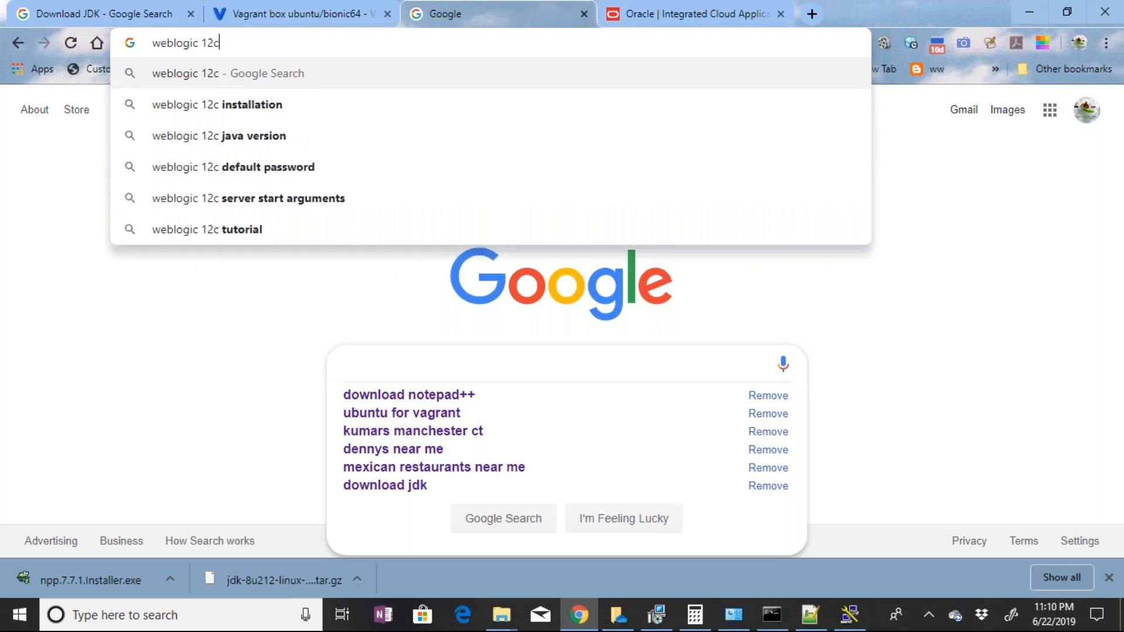
key(BackSpace)
key(BackSpace)
text(c)
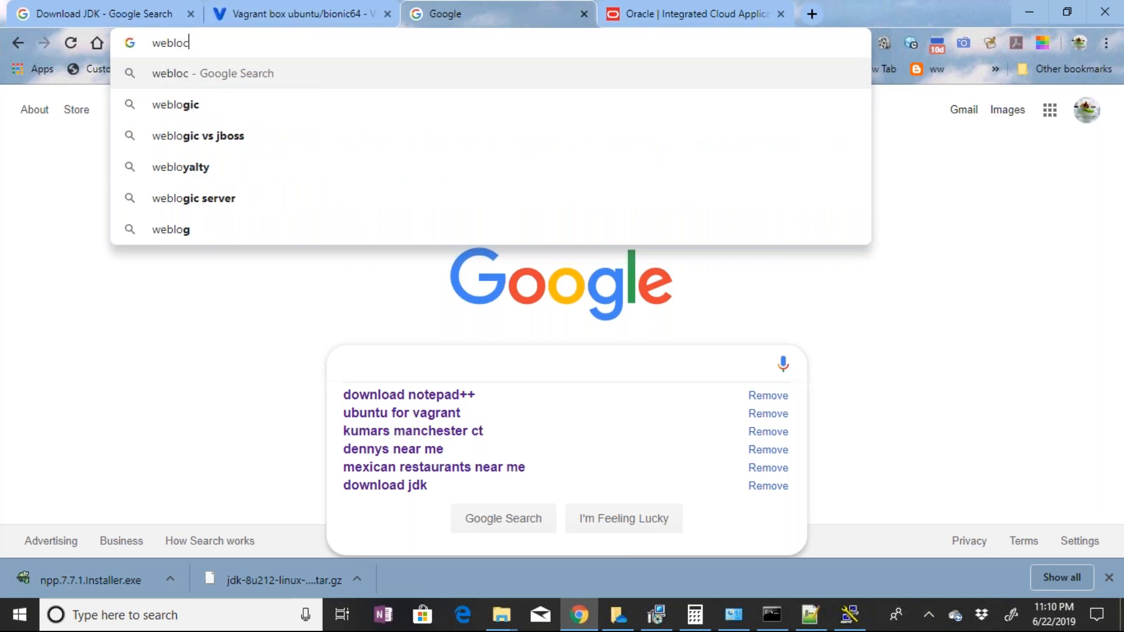
text(12c)
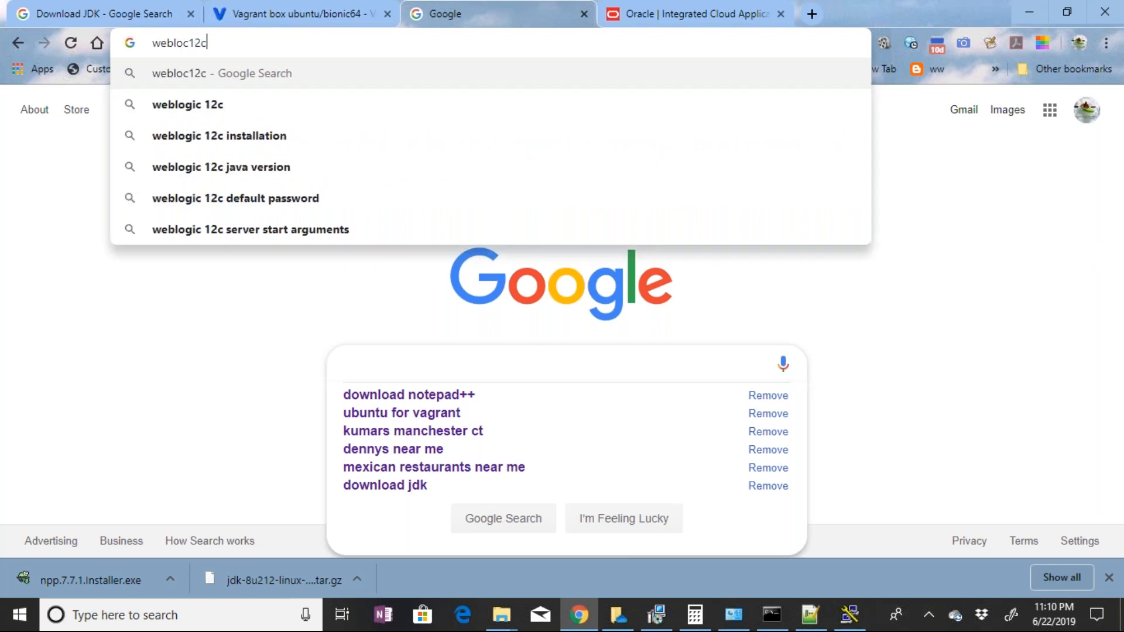
text(essentials.blgog)
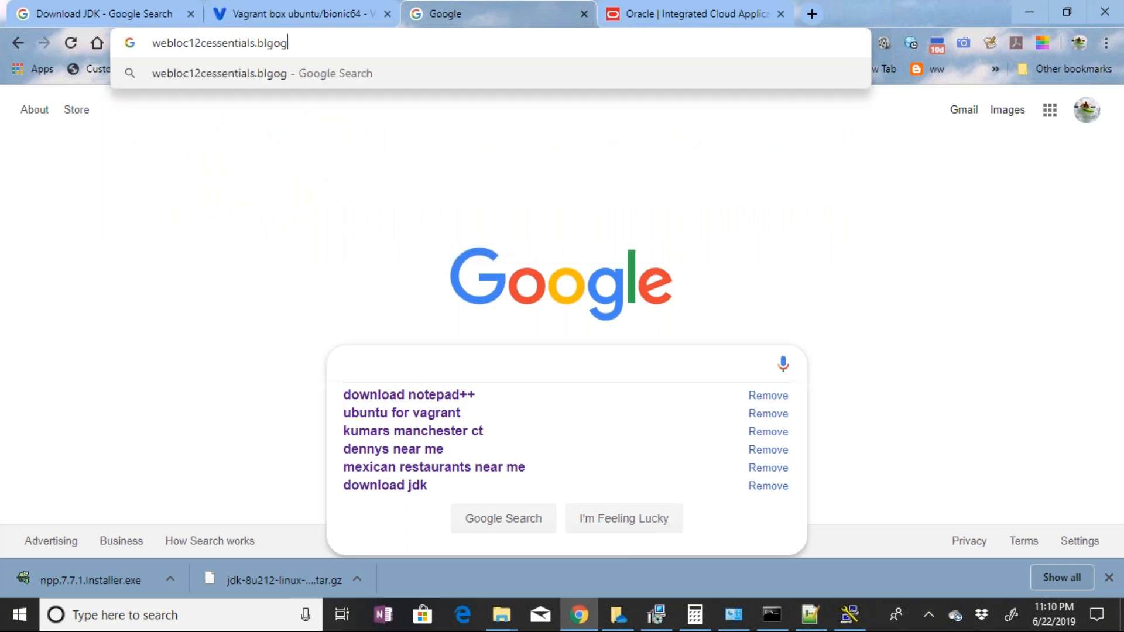
text(s)
text(pot)
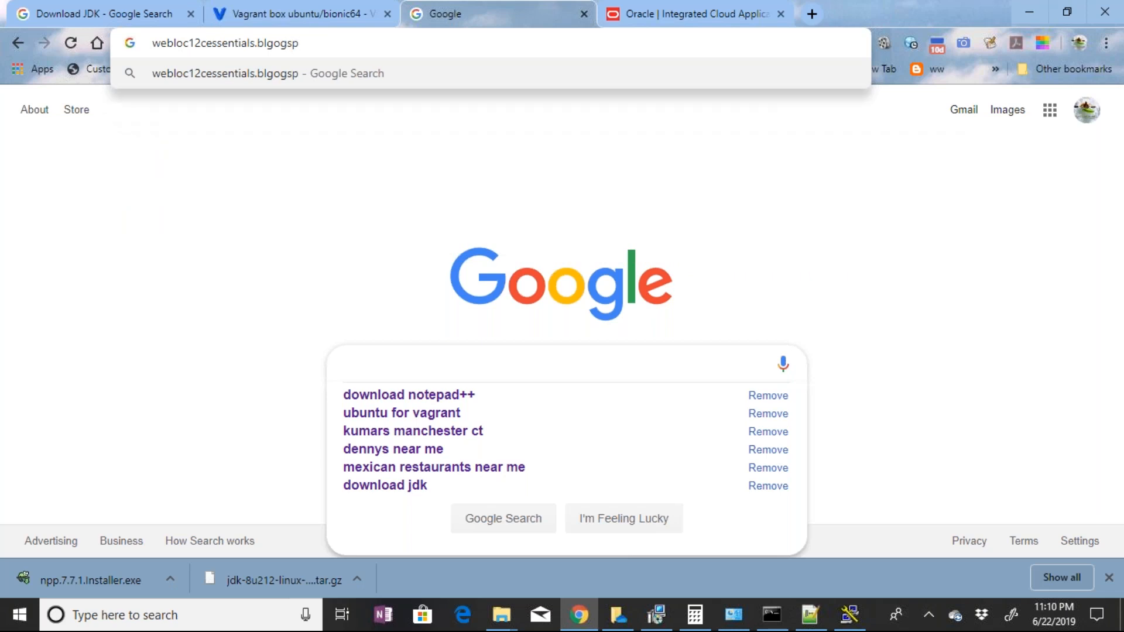
key(BackSpace)
key(BackSpace)
key(BackSpace)
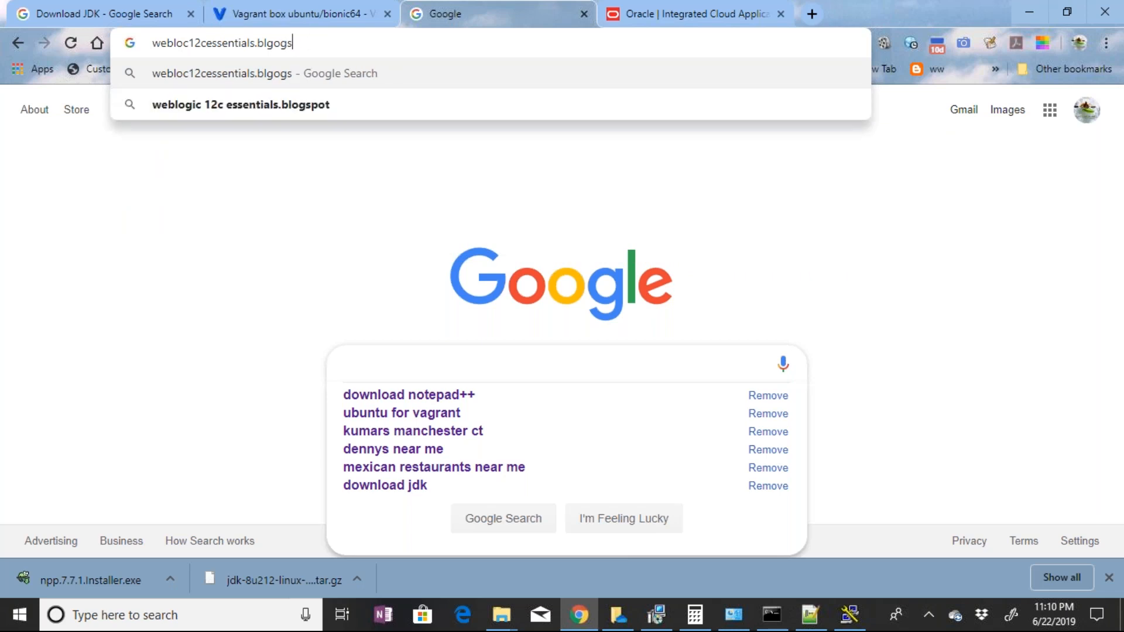
Take the suggestion weblogic 12c essentials.blogspot, extend it with .com and go to the WebLogic12c Essentials Certification blog
key(Down)
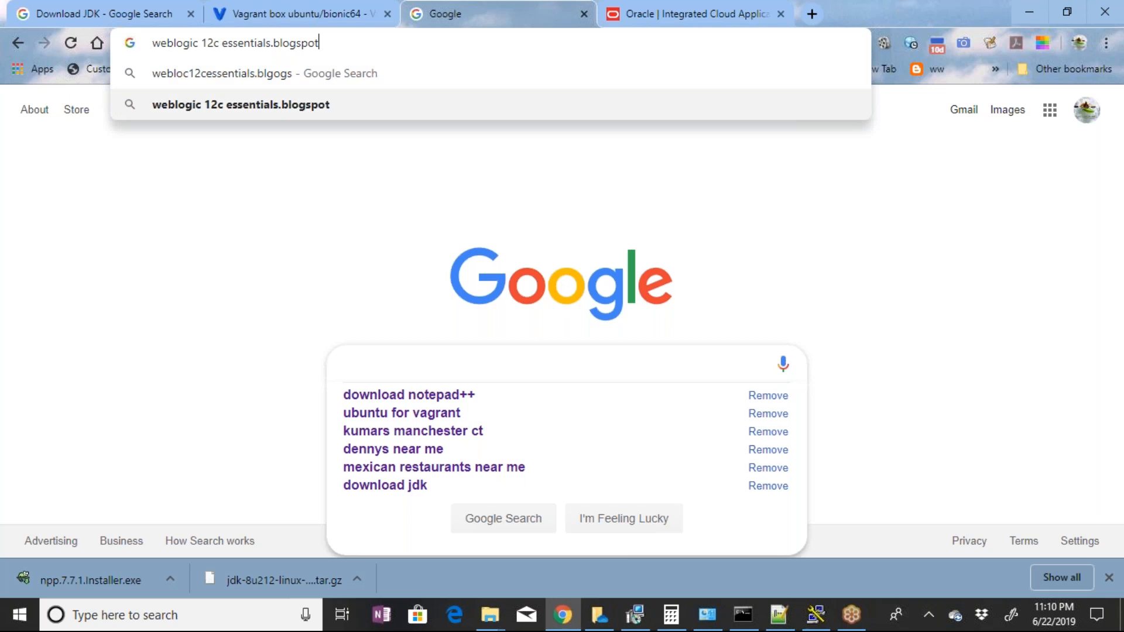
key(BackSpace)
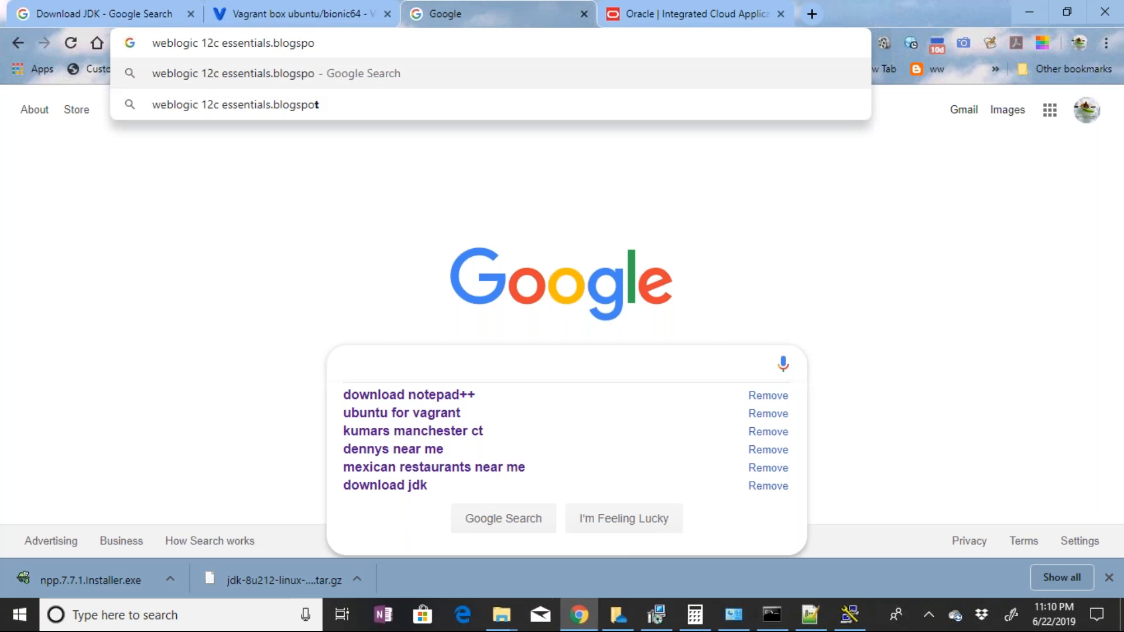
text(t)
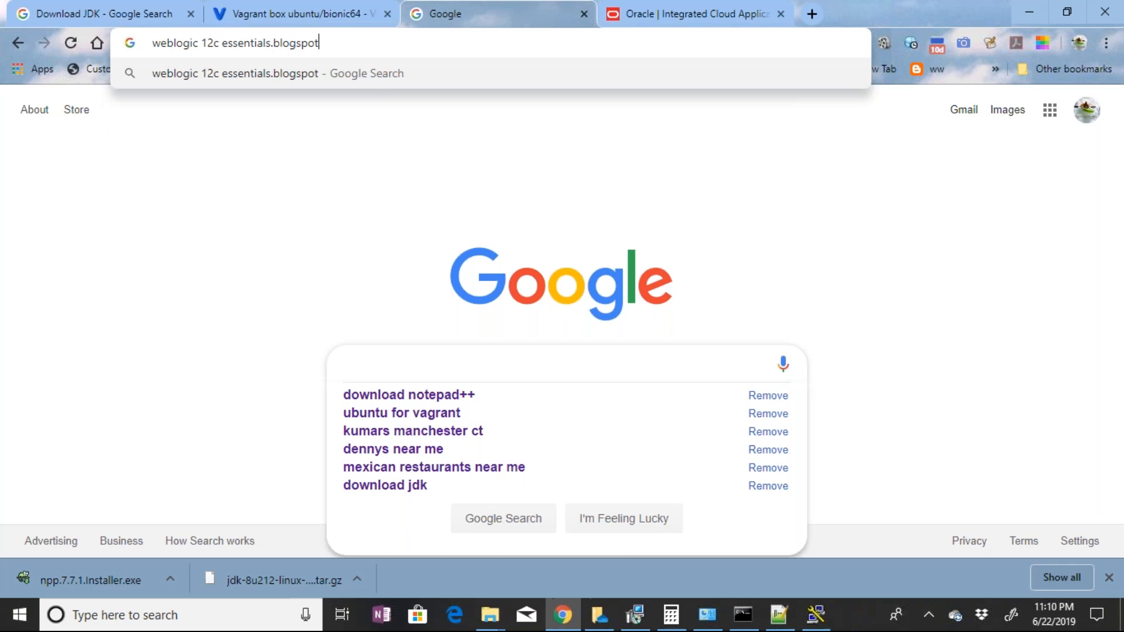
text(.)
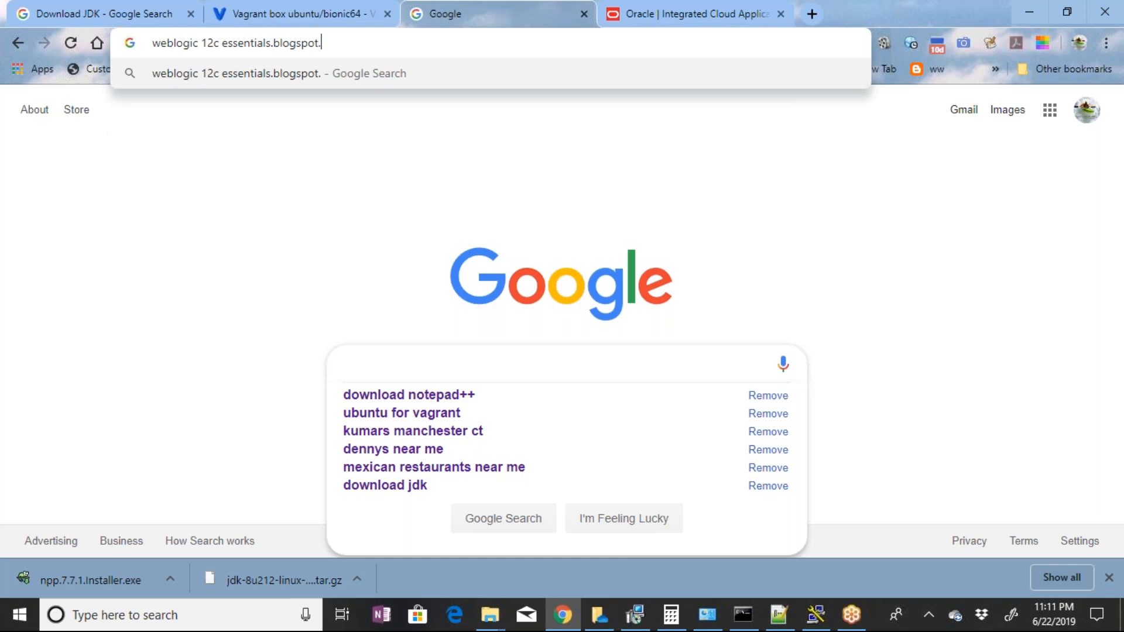
text(com)
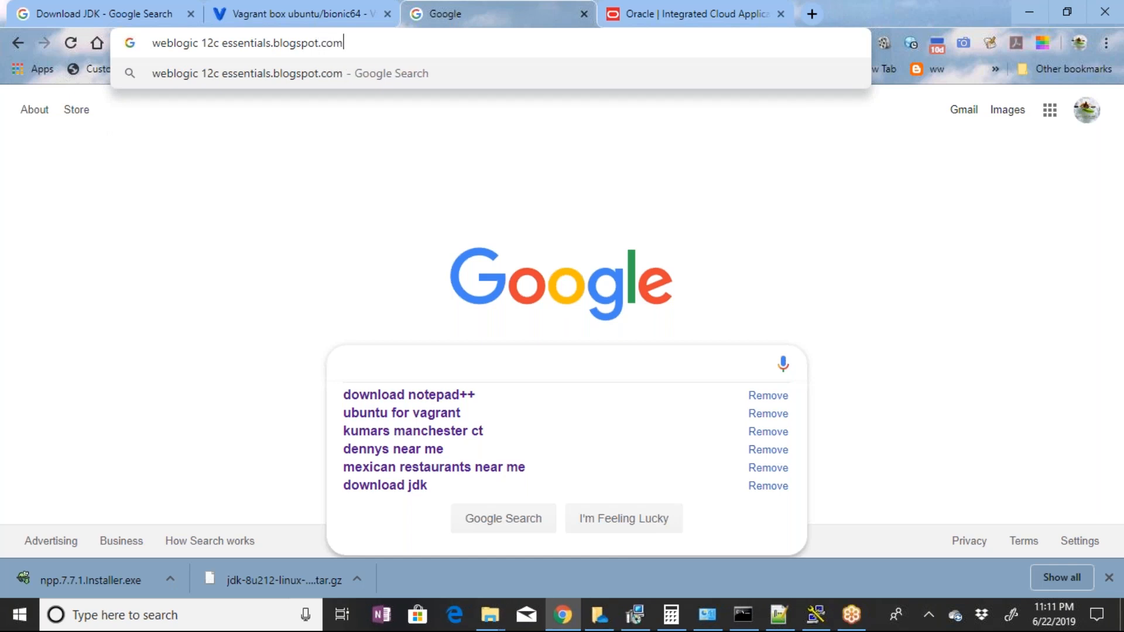
key(Return)
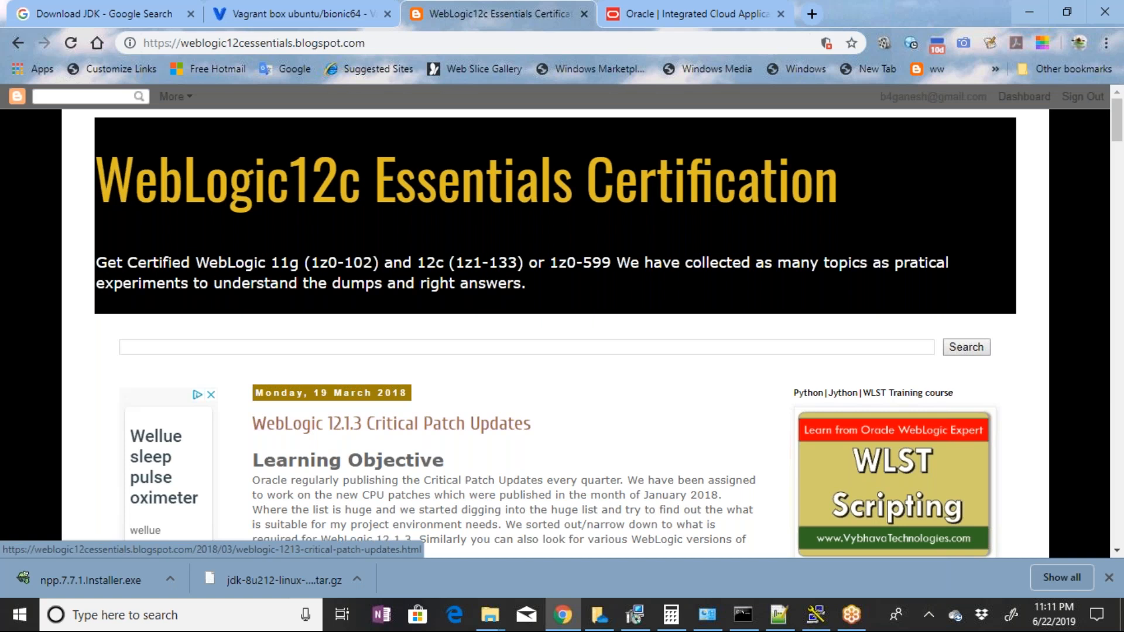
Open the WebLogic 12.1.3 Critical Patch Updates post and look over its new CPU release details
click(391, 423)
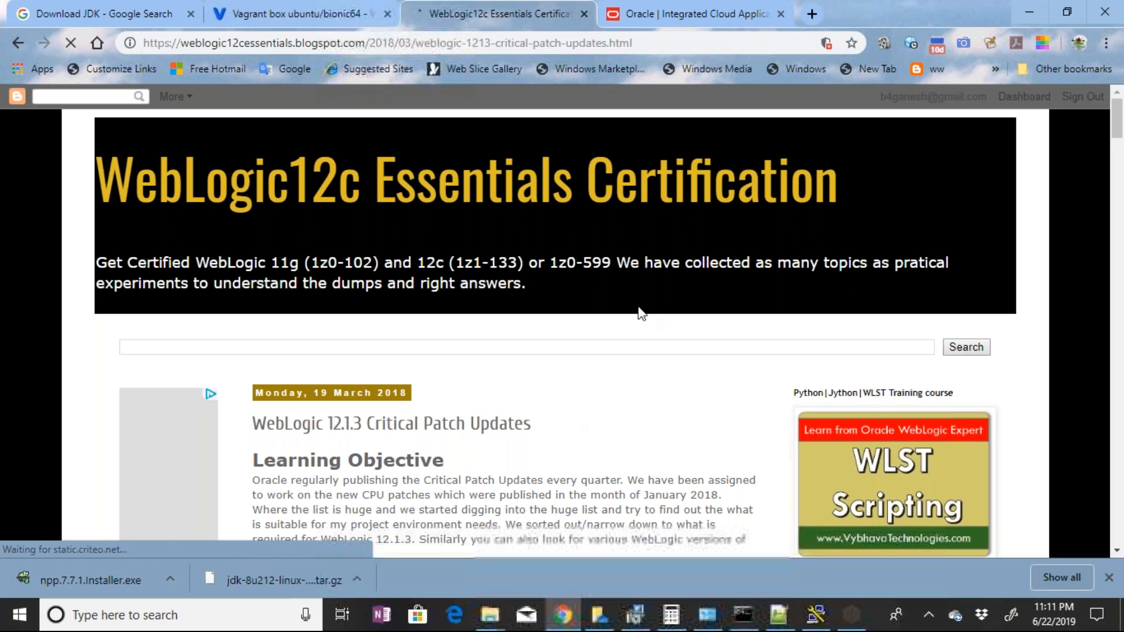
scroll(641, 313, down, 1)
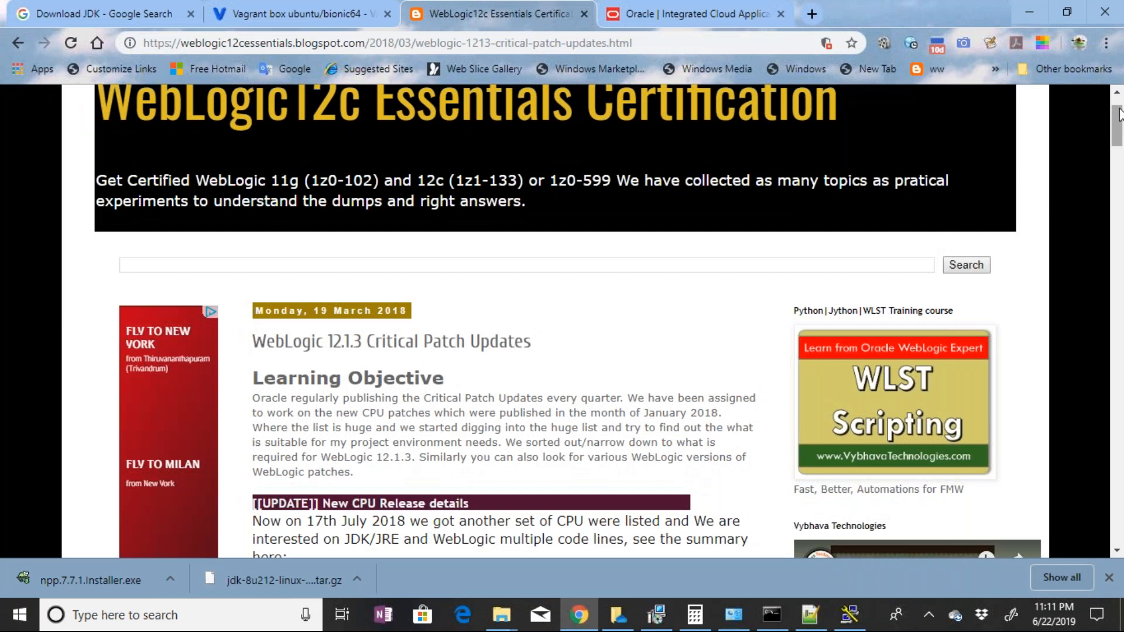
drag(1119, 114, 1107, 43)
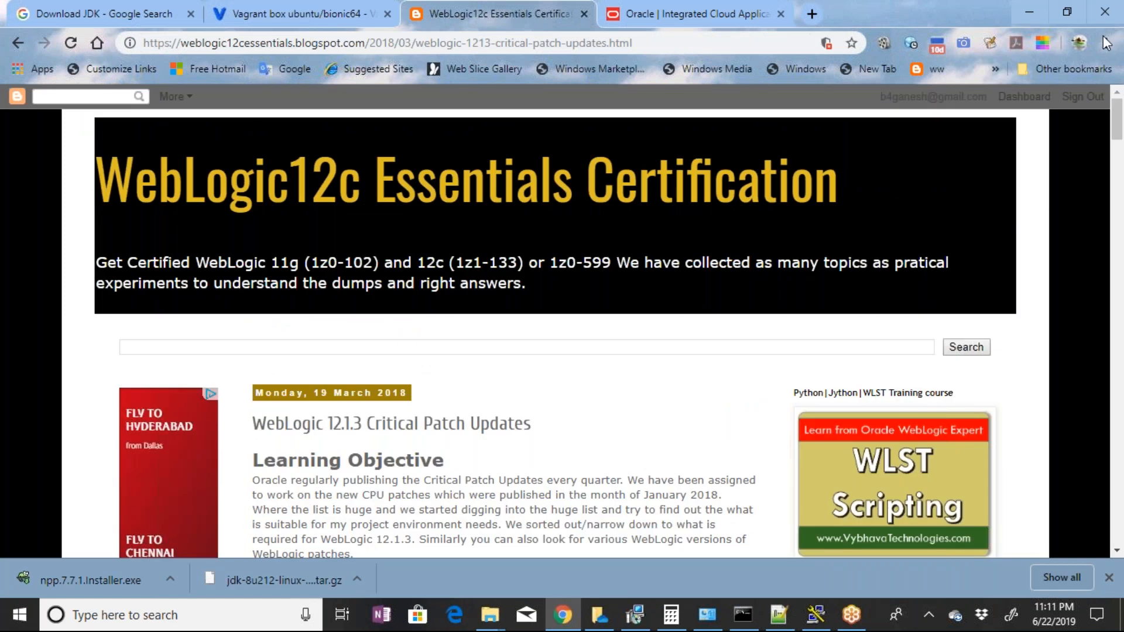
scroll(637, 477, down, 4)
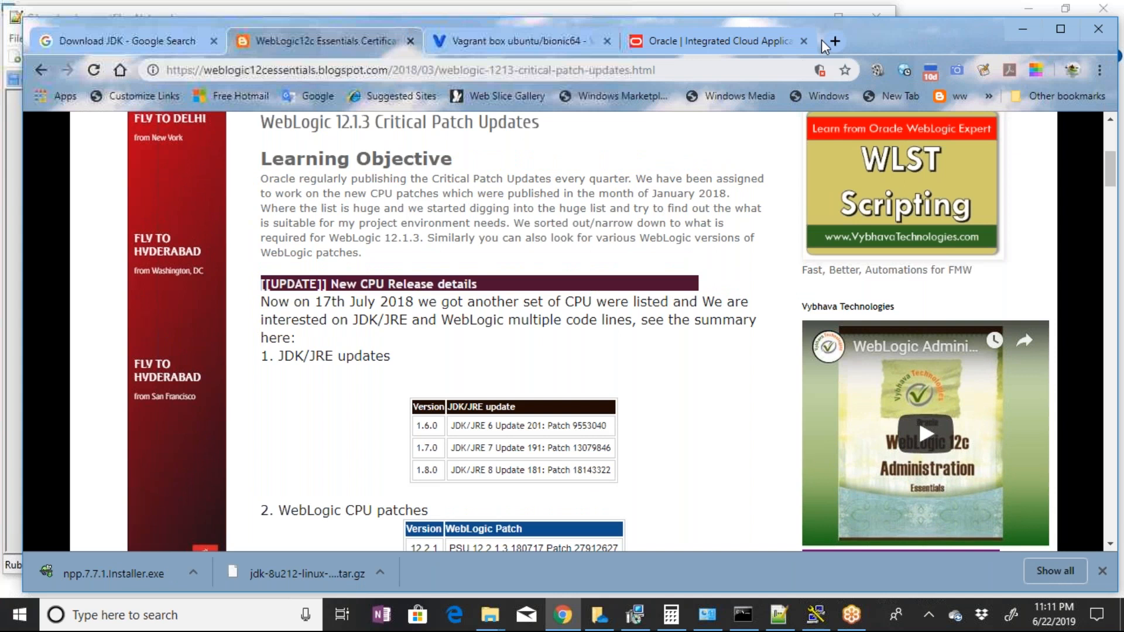
click(1061, 29)
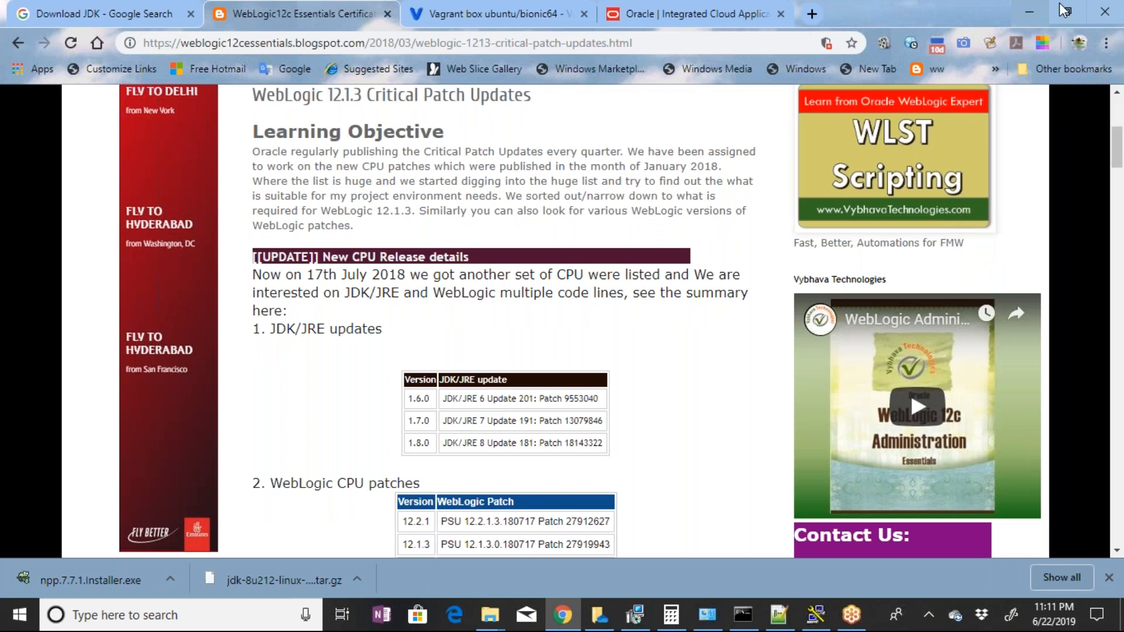
click(1062, 9)
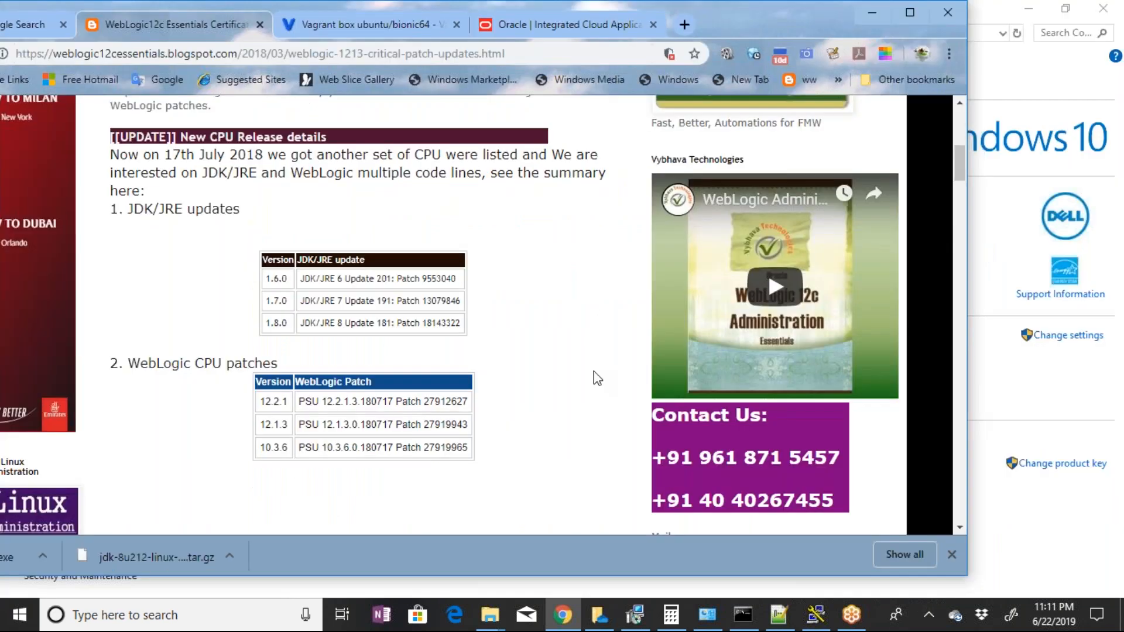
Open the Kick Start WebLogic Admin - Download page from the blog's Oracle Certification Preparation content list
scroll(631, 378, up, 2)
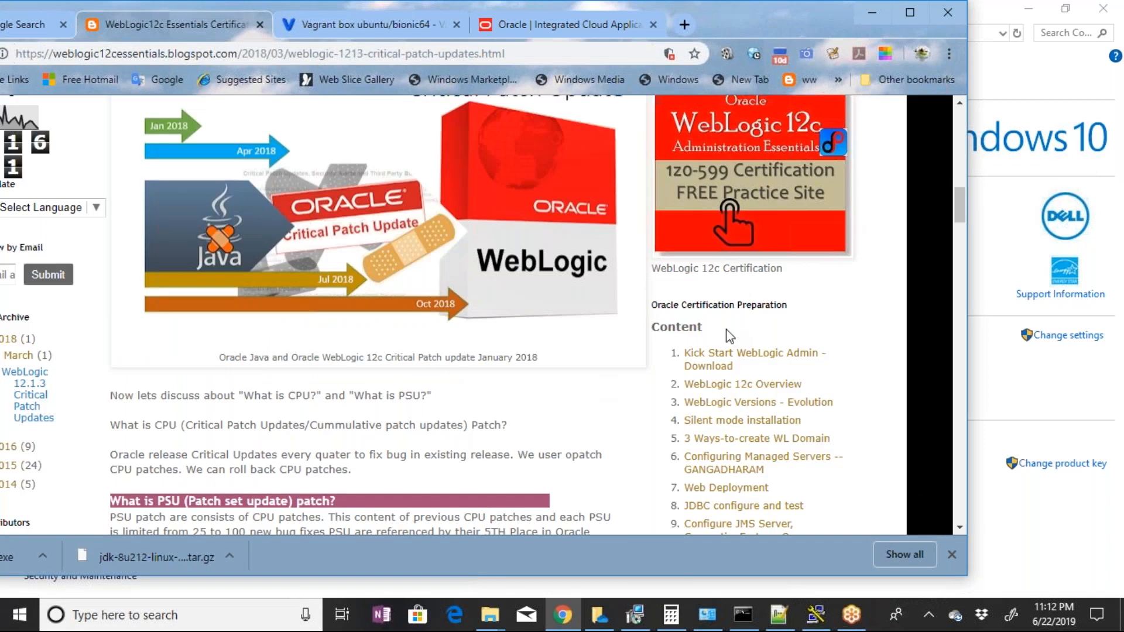
scroll(728, 335, down, 3)
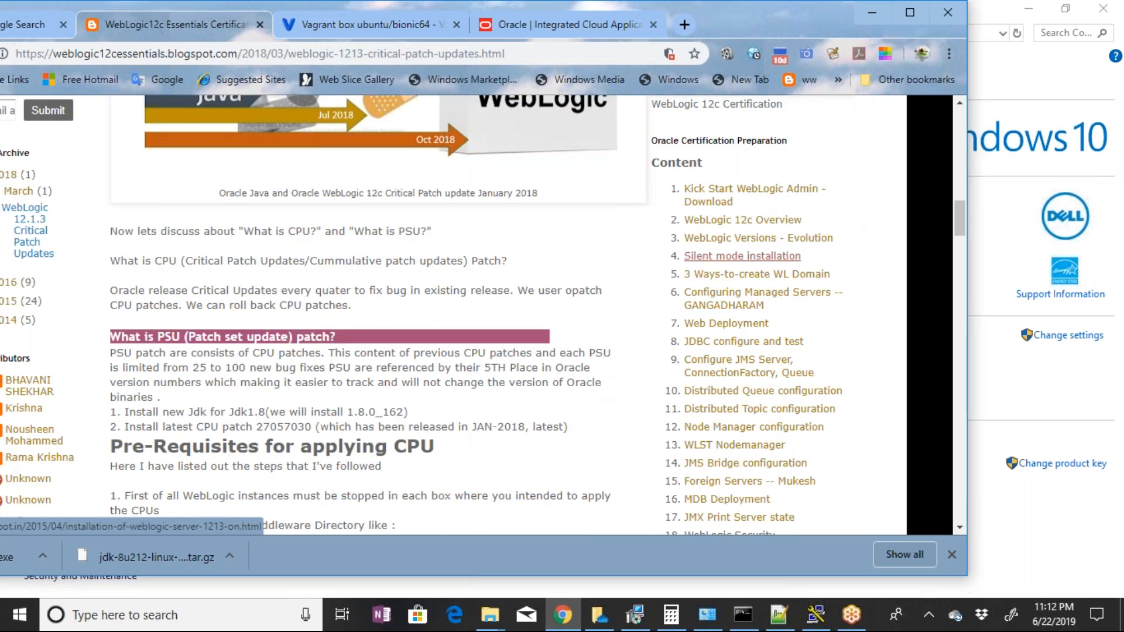
scroll(749, 345, down, 2)
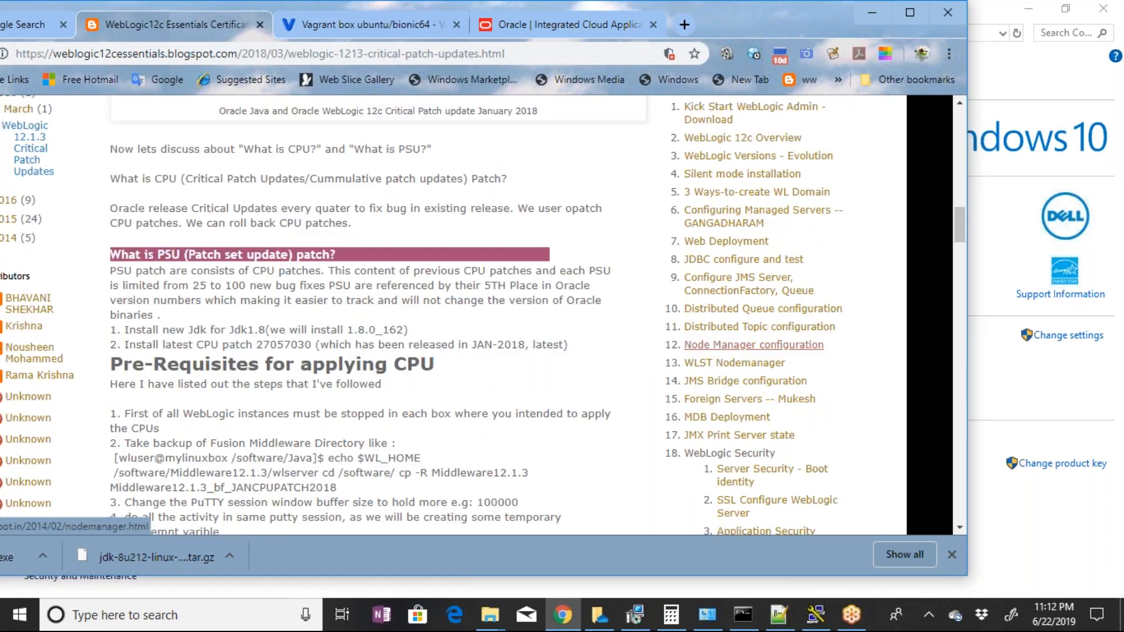
scroll(650, 361, up, 2)
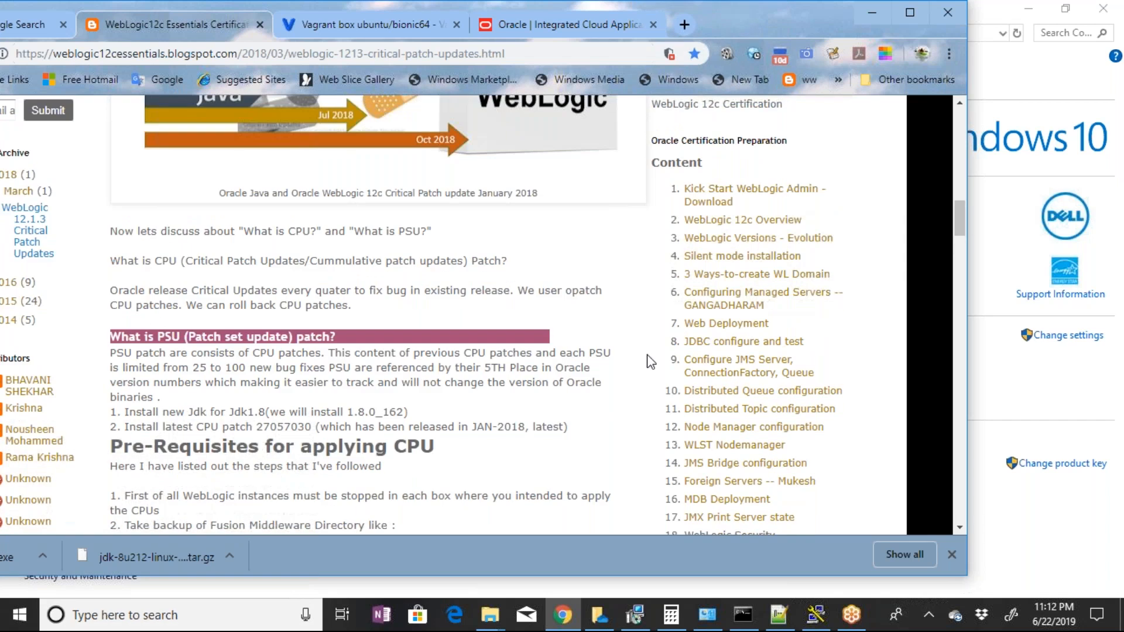
click(702, 208)
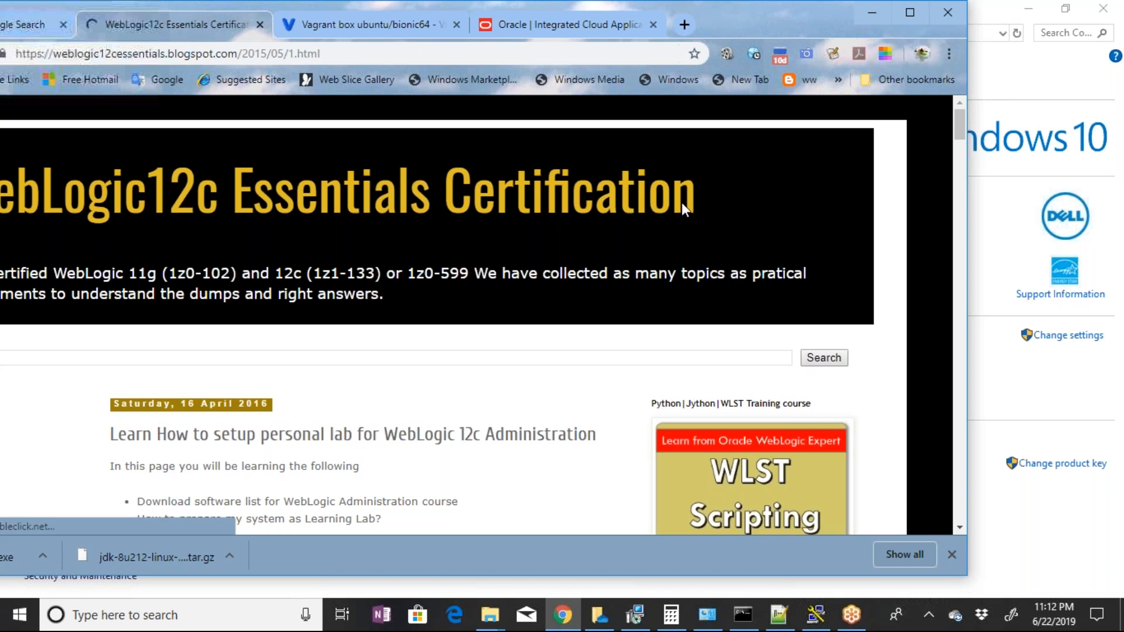
Maximize the browser window and search the WebLogic 12c personal lab setup page for private
scroll(605, 380, down, 4)
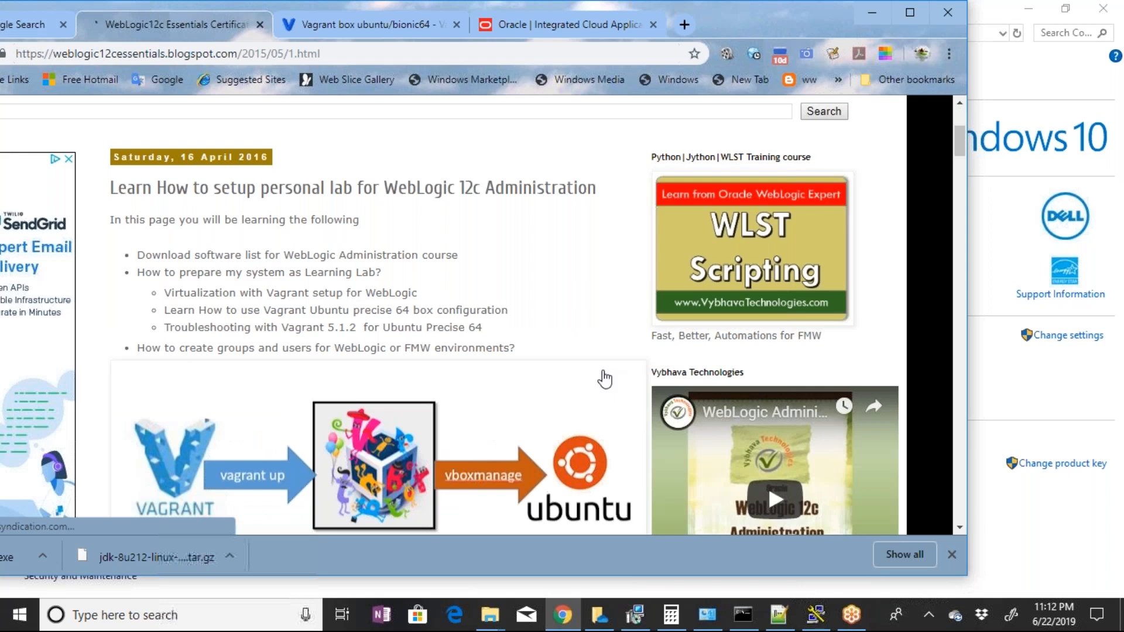
scroll(605, 379, down, 1)
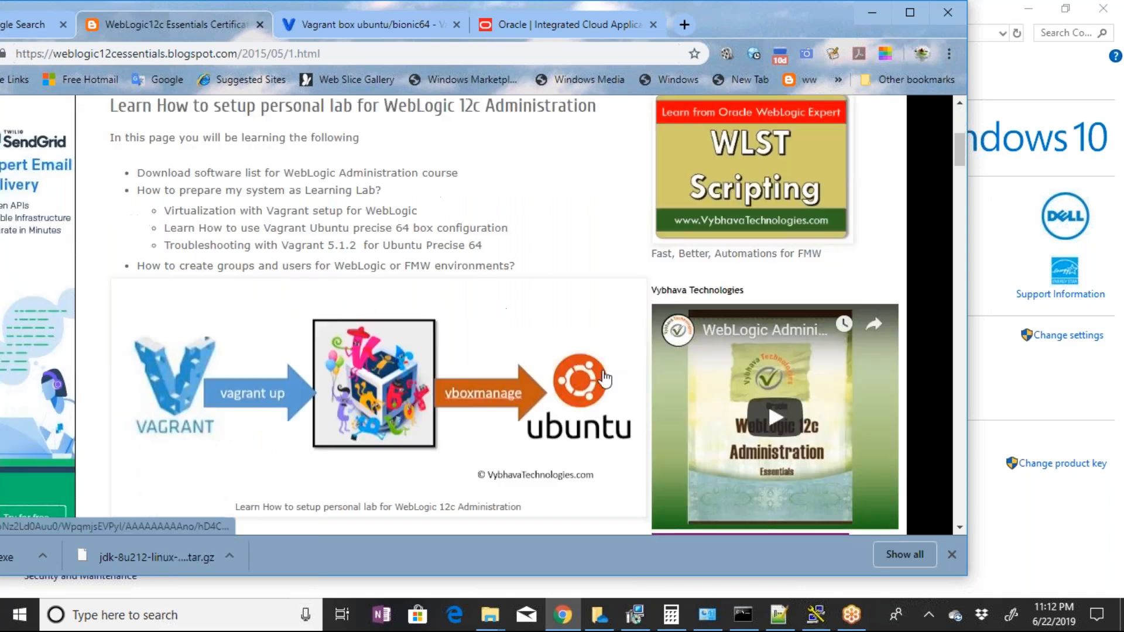
click(908, 14)
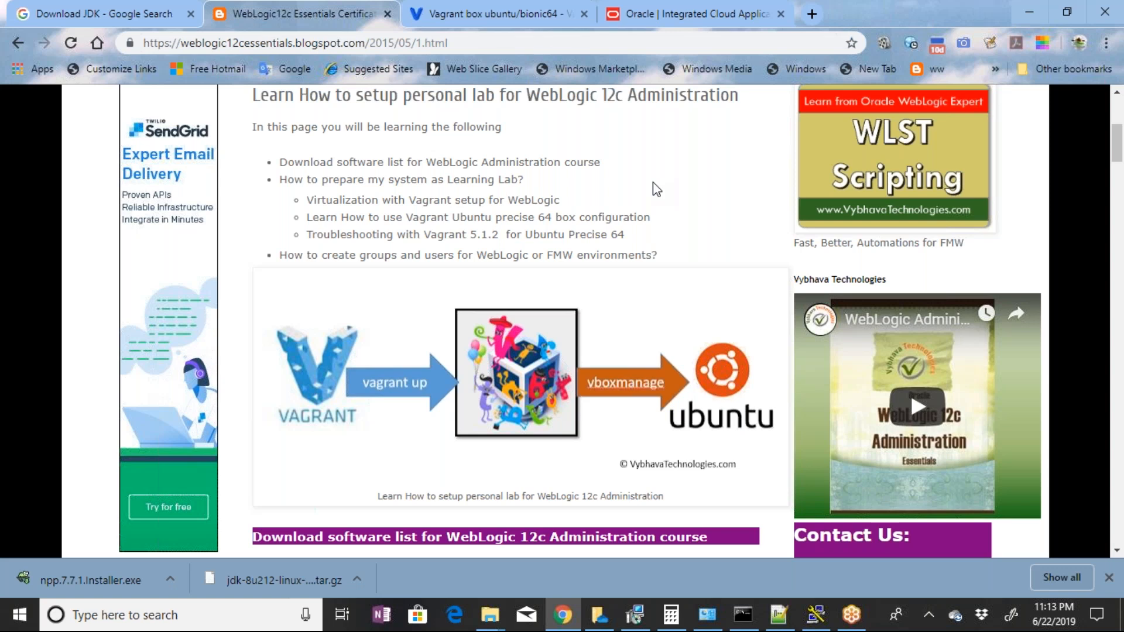
key(ctrl+f)
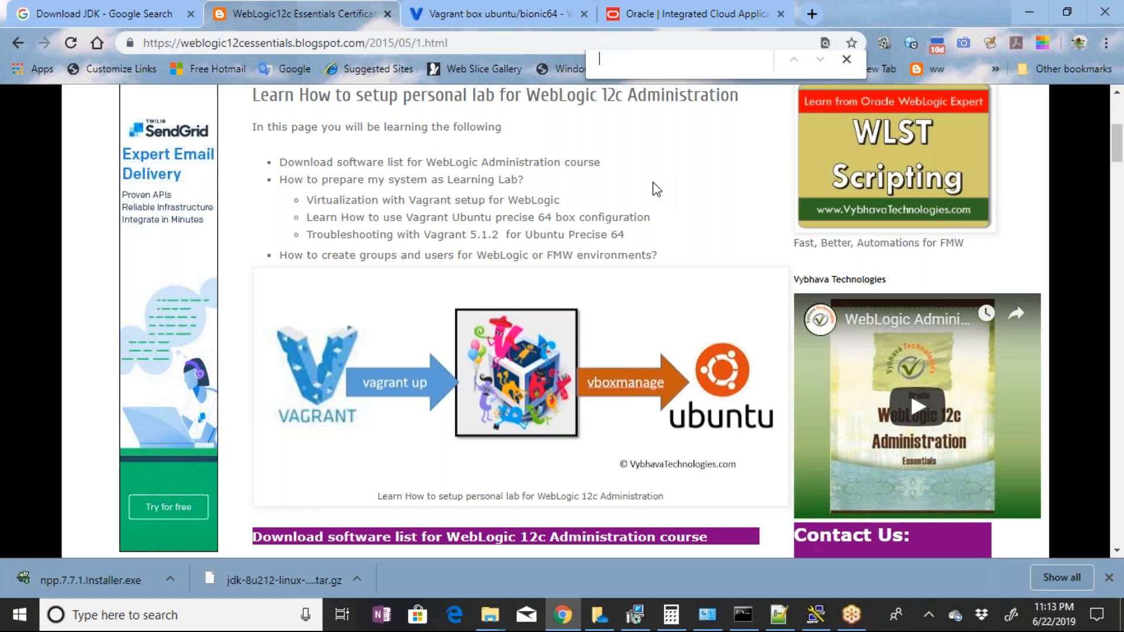
text(pr)
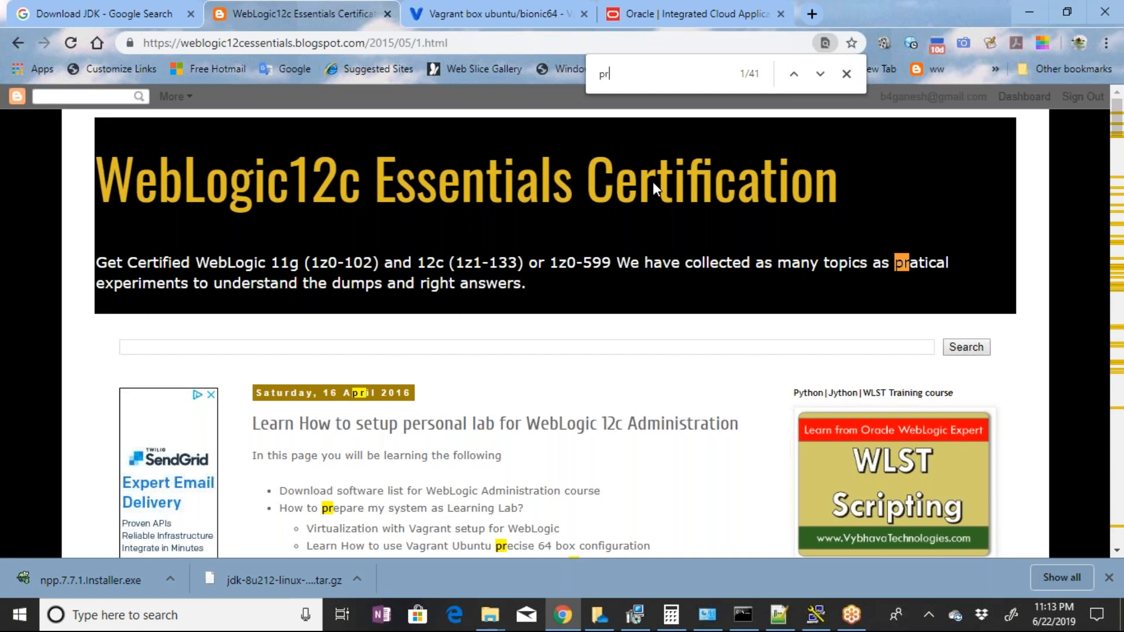
text(ivate)
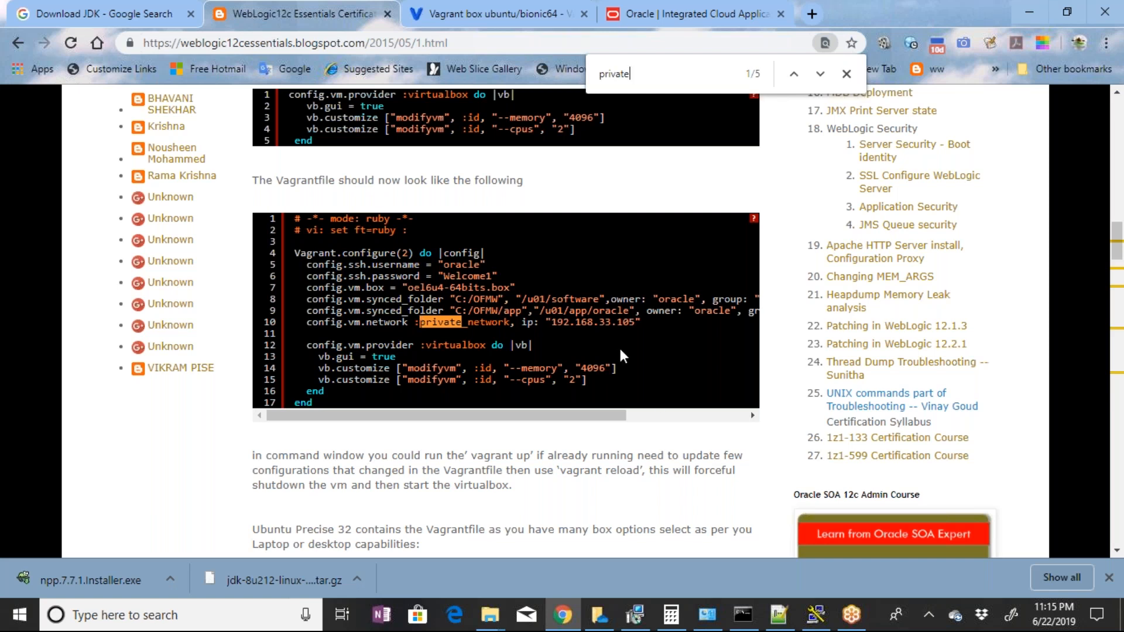
Copy the config.vm.network :private_network line with ip "192.168.33.105" from the blog's sample Vagrantfile
double_click(326, 322)
drag(359, 312, 421, 312)
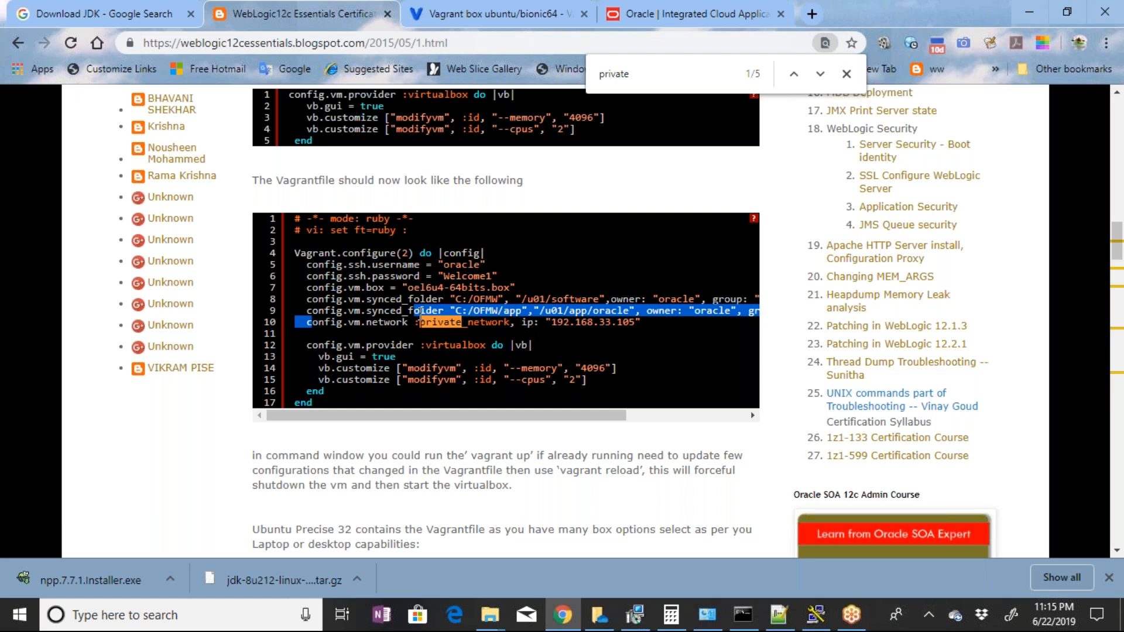
drag(420, 312, 642, 324)
key(ctrl+c)
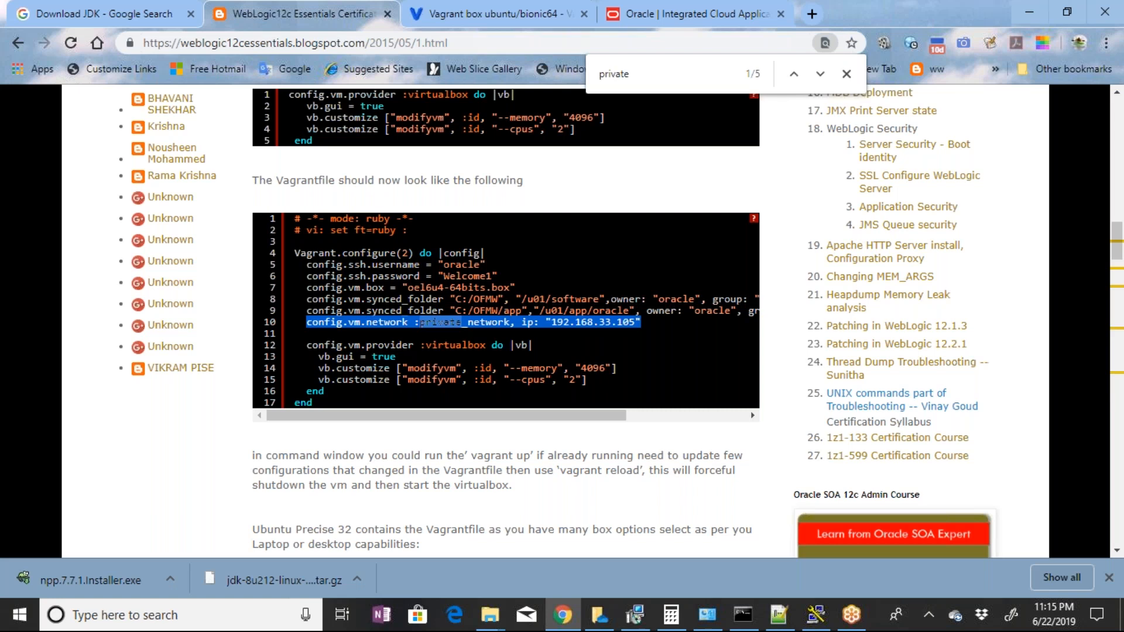
right_click(621, 331)
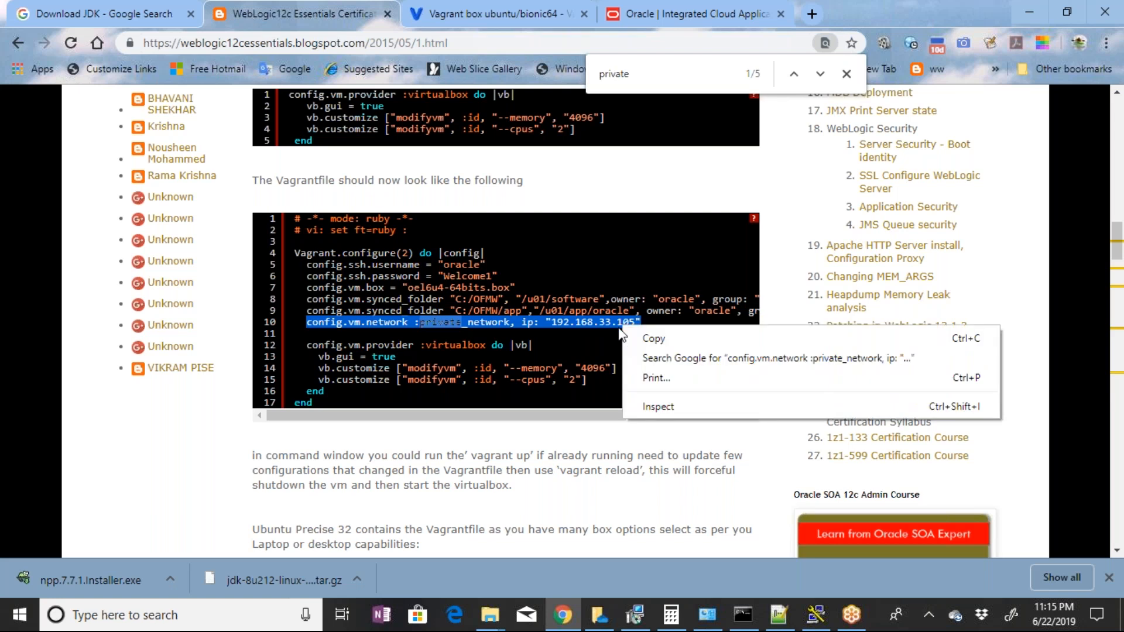
click(650, 338)
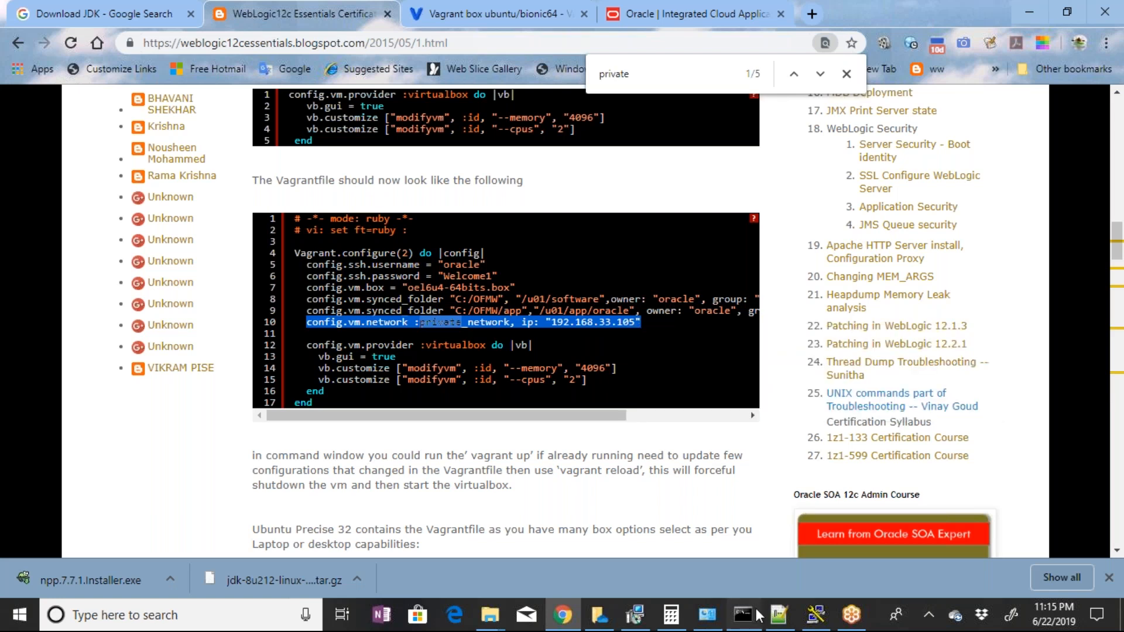
Switch to the vagrantfile in Notepad++ and paste the copied private network line below the config.vm.box line
click(758, 614)
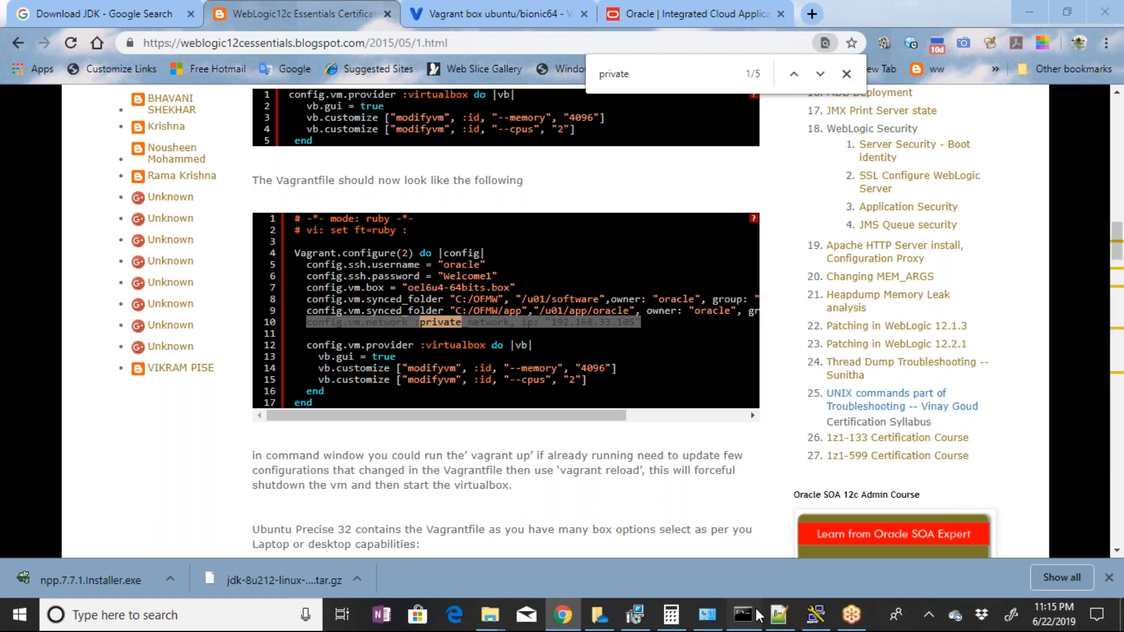
click(757, 614)
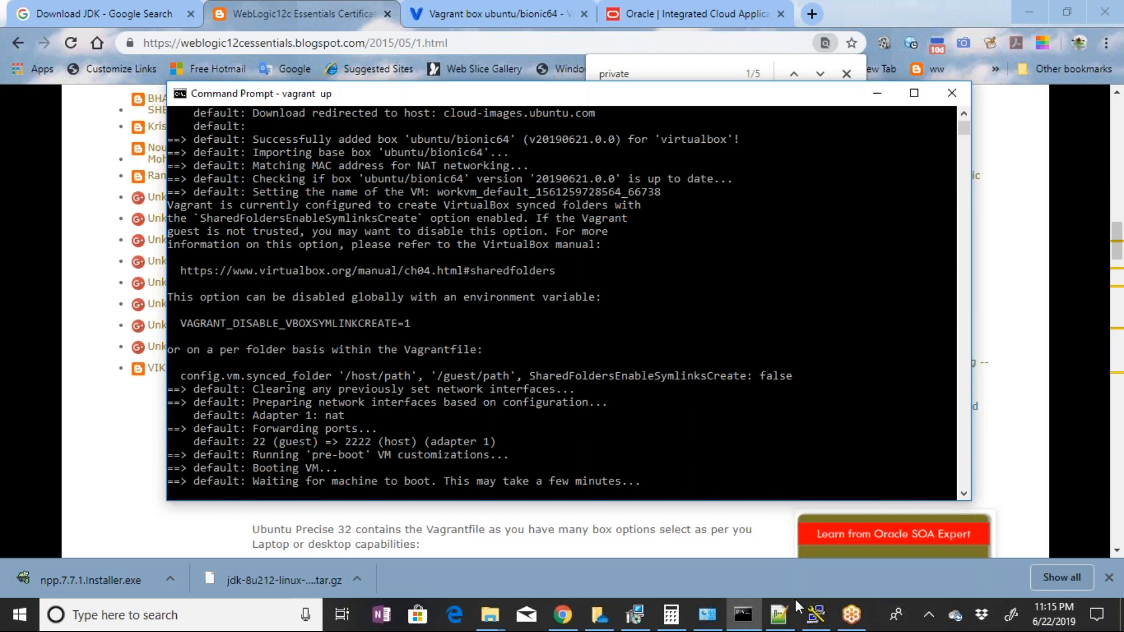
click(779, 615)
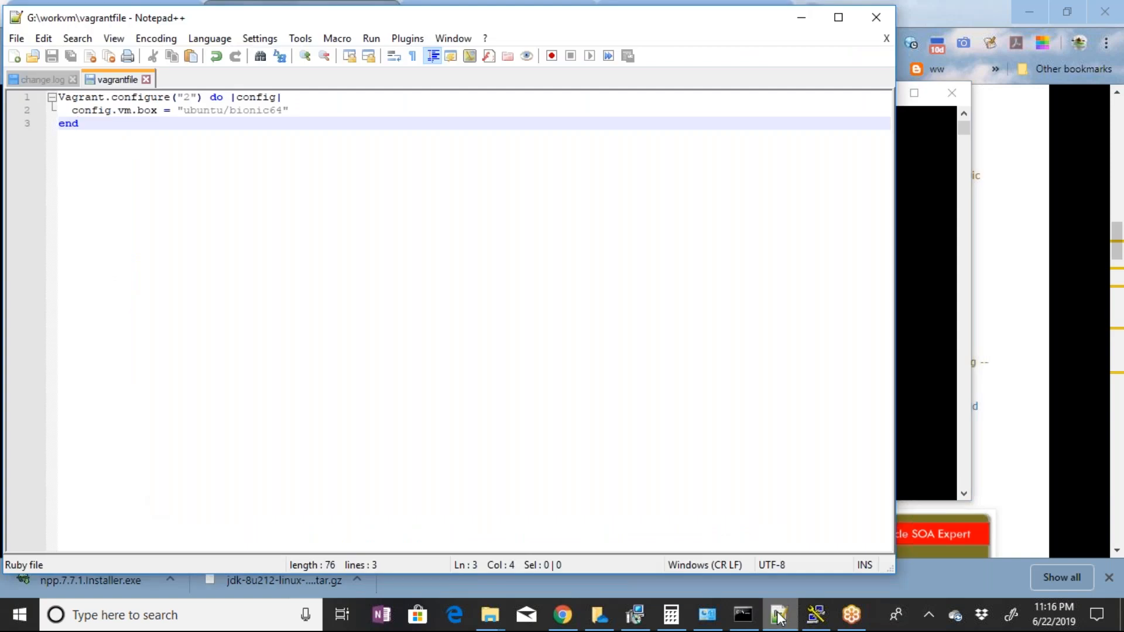
click(314, 110)
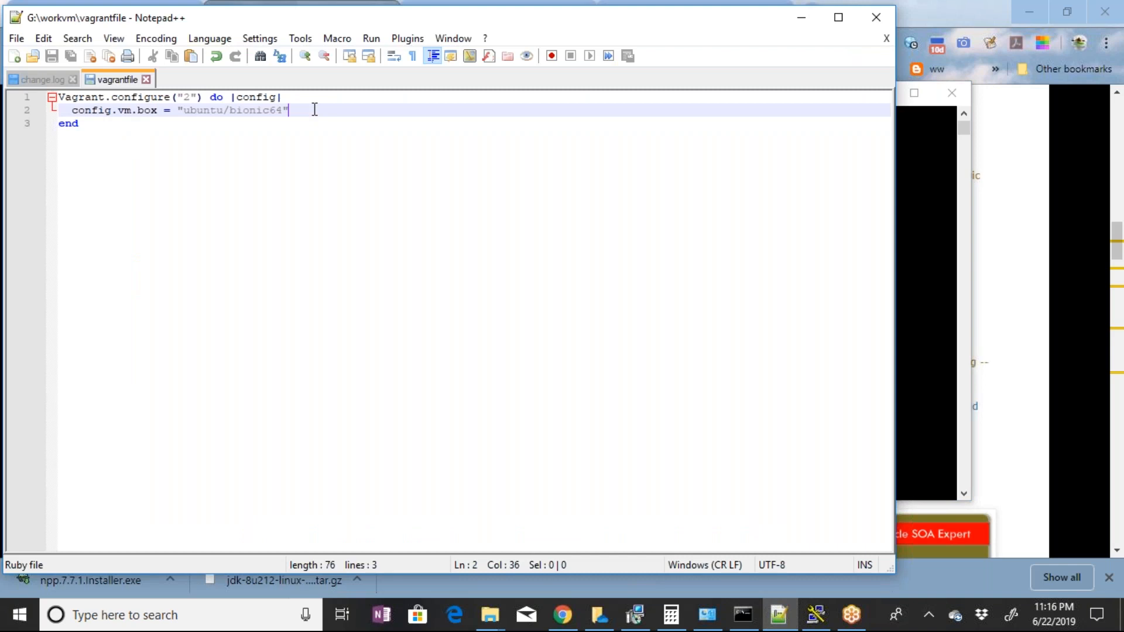
key(Return)
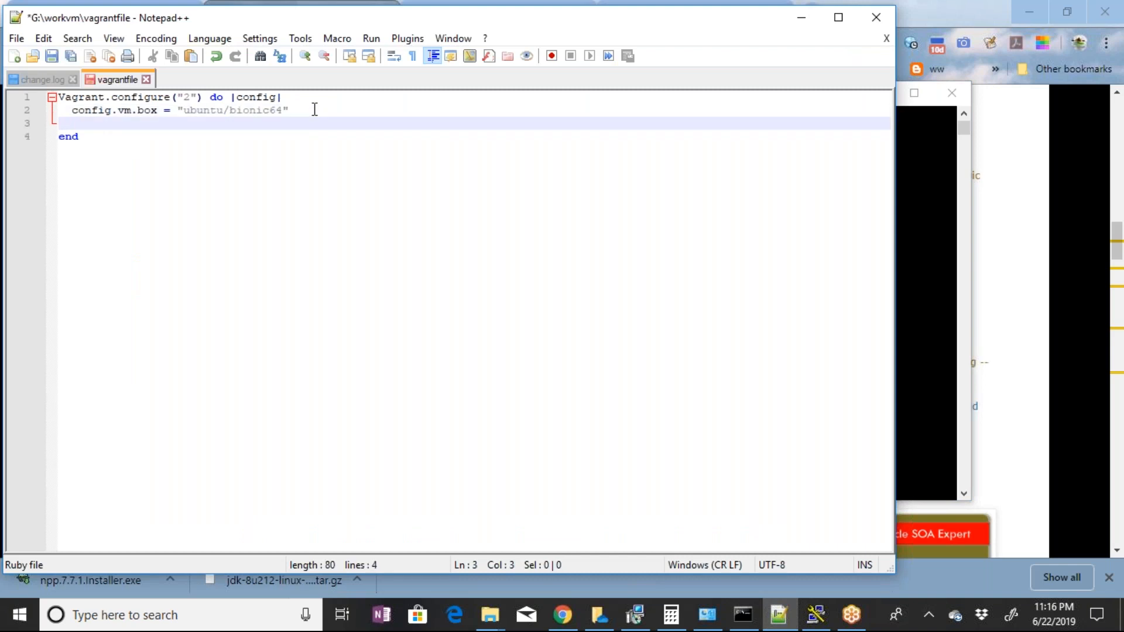
key(ctrl+v)
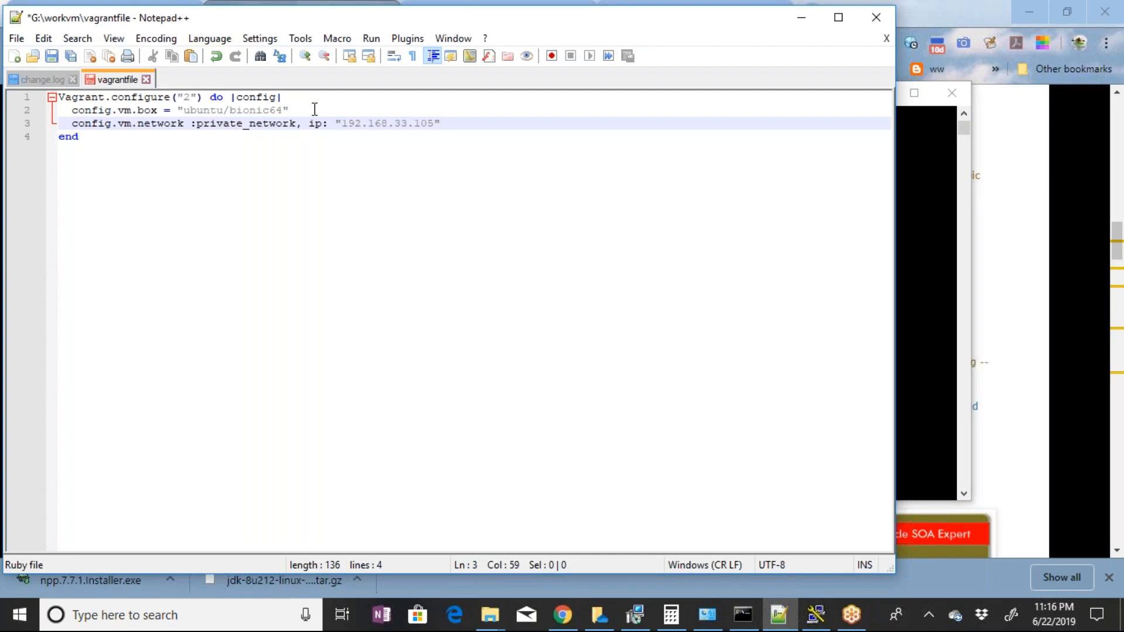
Change the private network IP in the vagrantfile to 192.168.33.100 and save the file
click(428, 121)
key(BackSpace)
text(0)
key(ctrl+s)
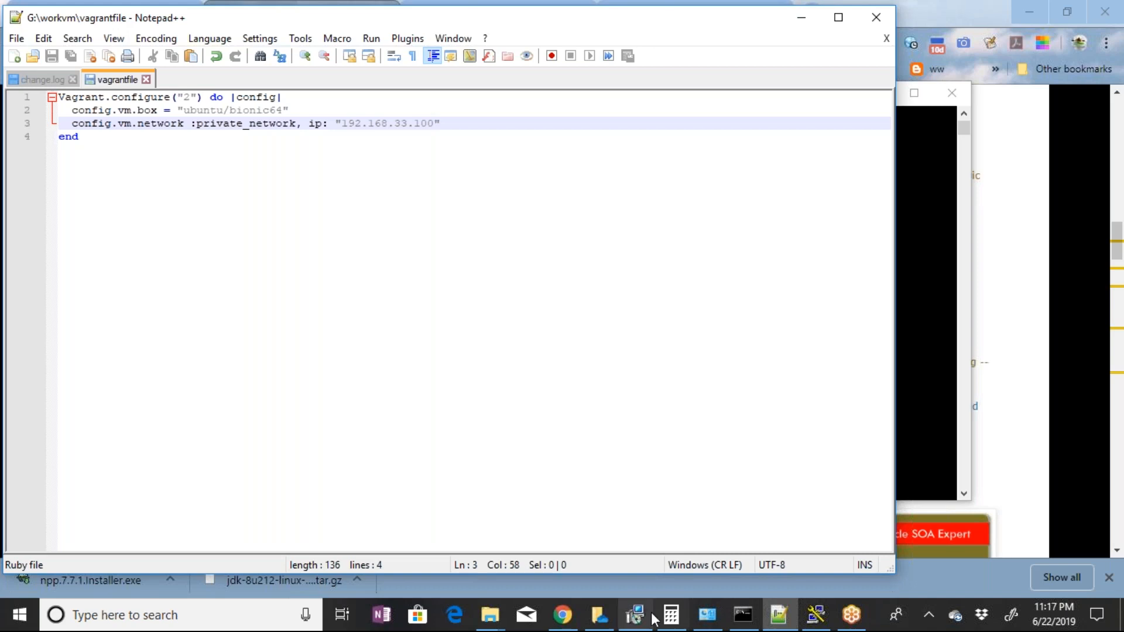
Check the vagrant up boot progress in the Command Prompt against the edited vagrantfile
click(743, 613)
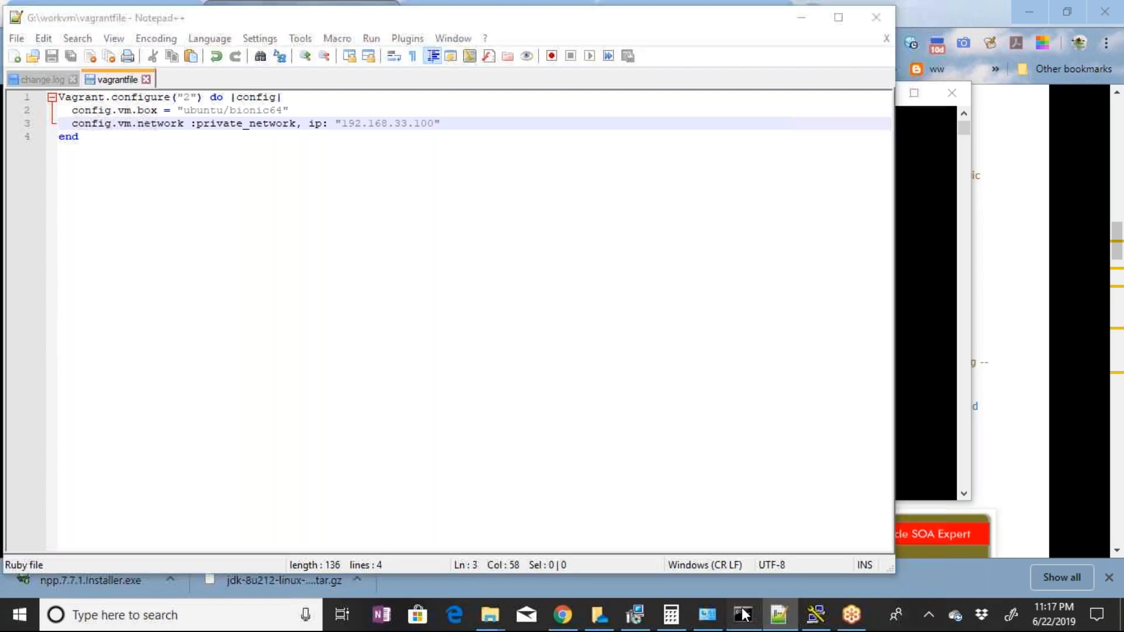
click(744, 613)
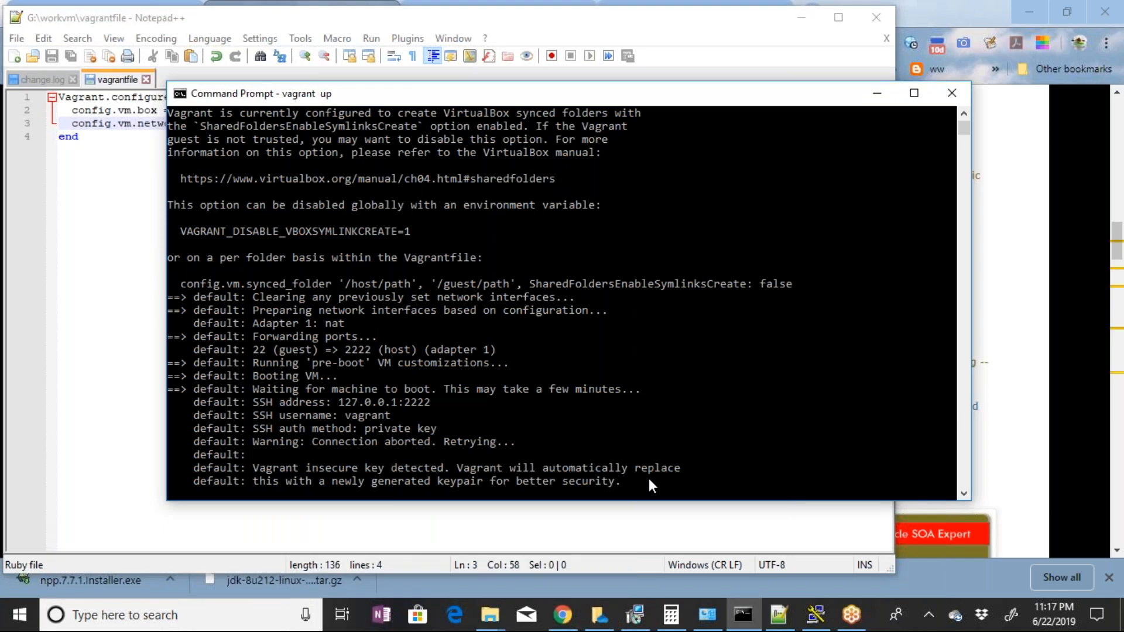
click(117, 137)
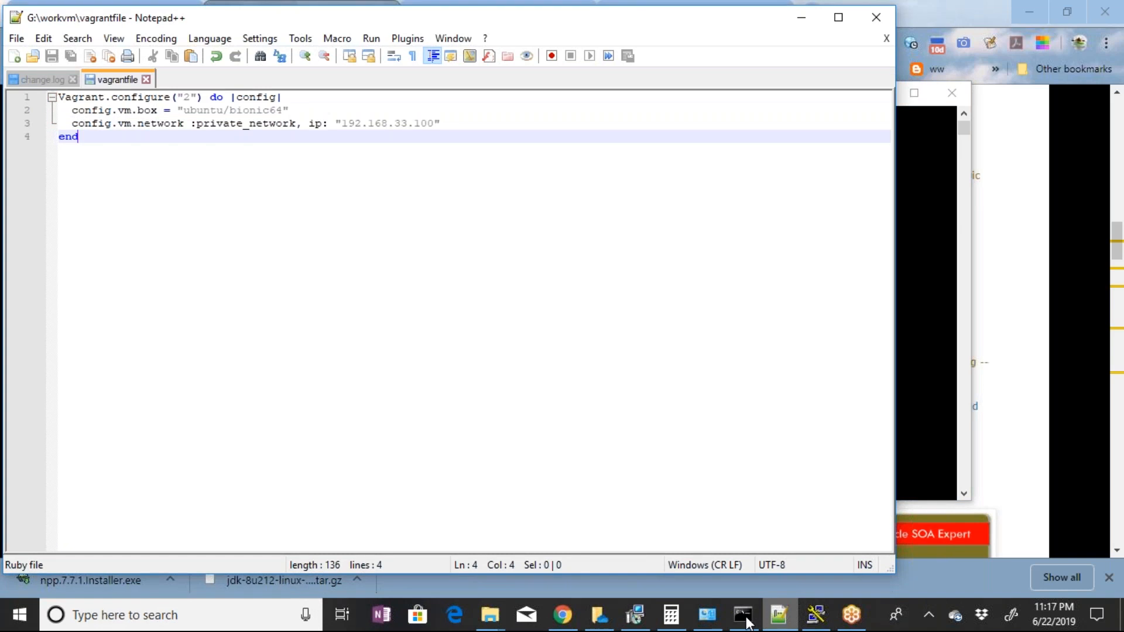
click(744, 618)
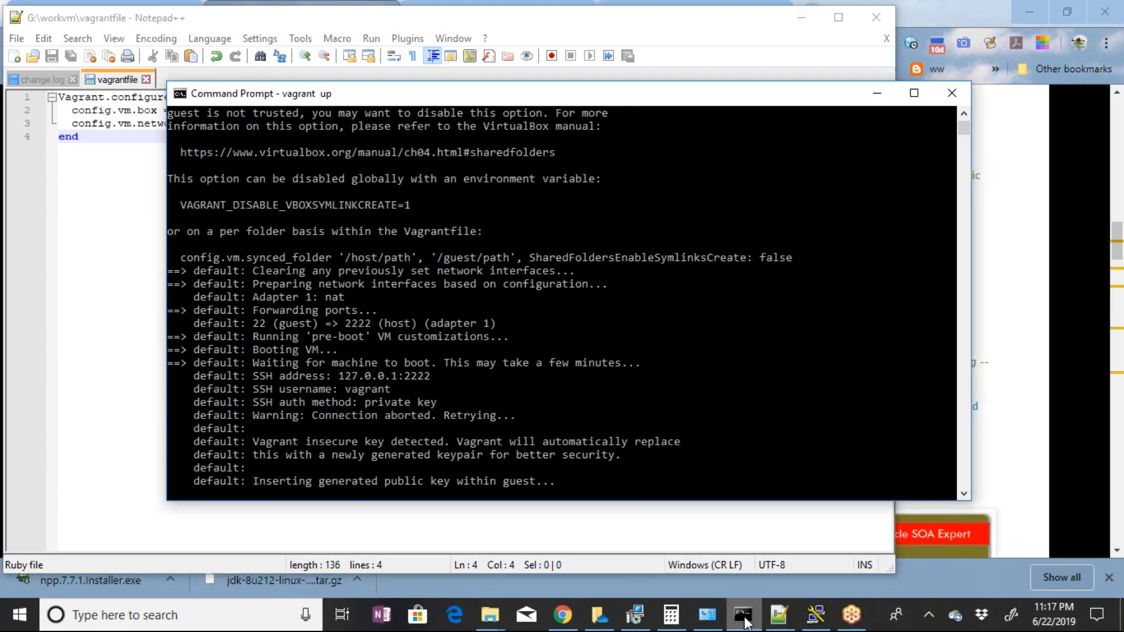
click(744, 617)
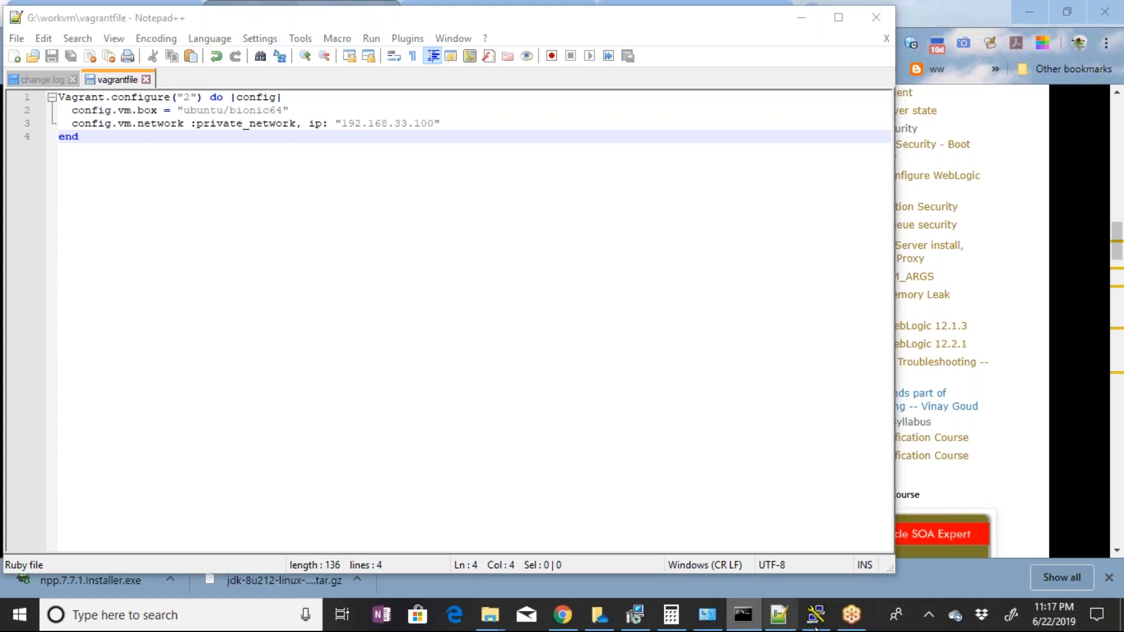
Return to the WebLogic blog page in Chrome, search it for cent, and clear the search text
click(561, 624)
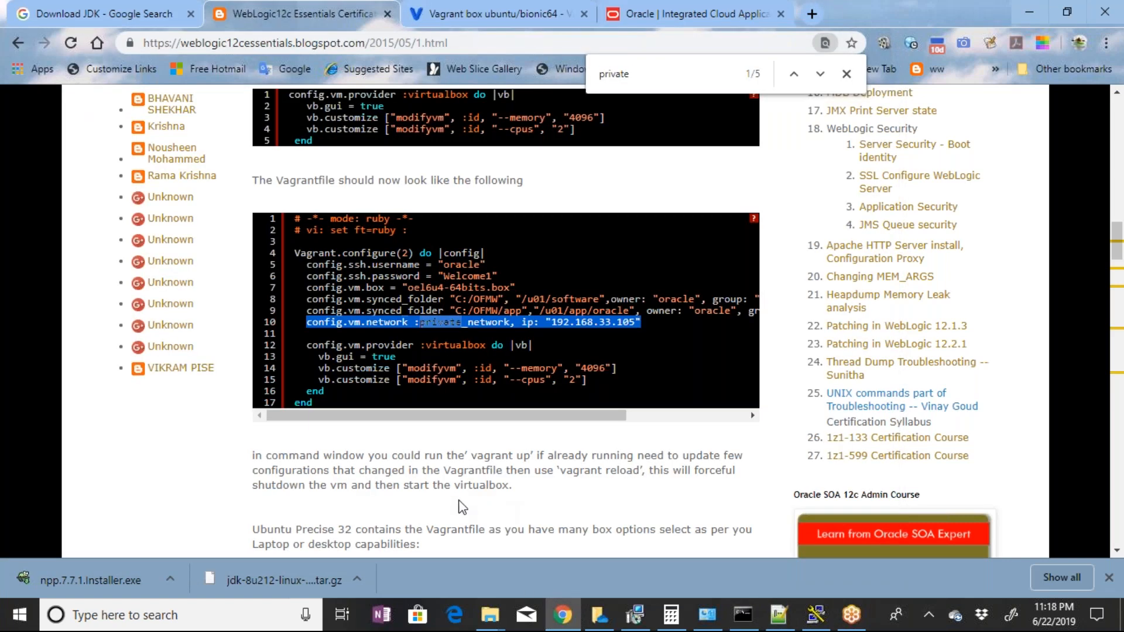
key(ctrl+f)
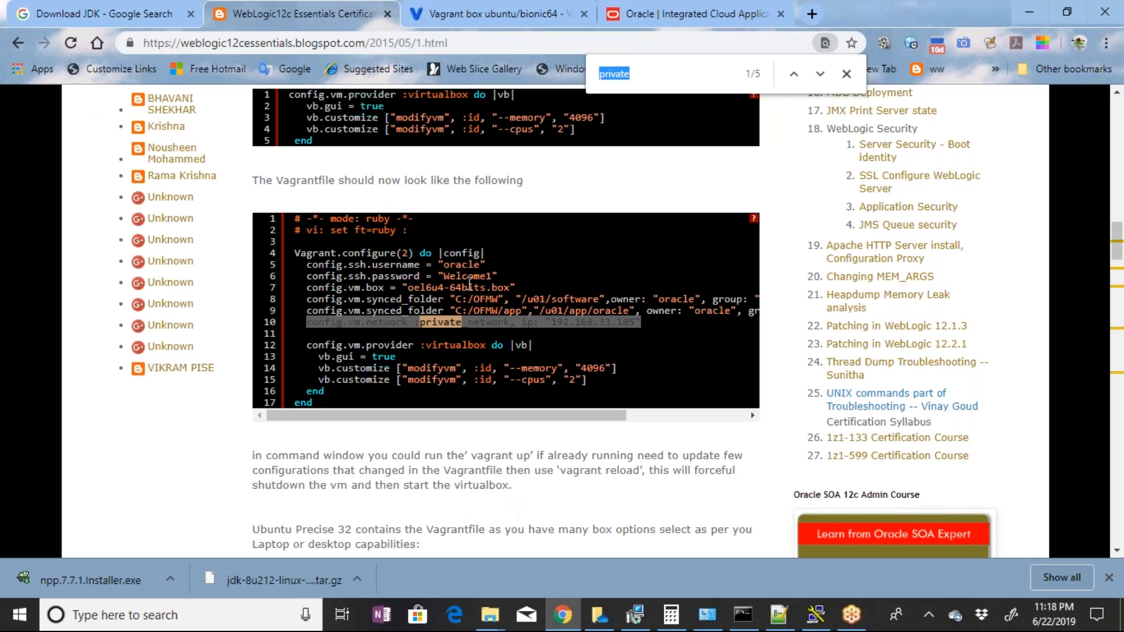
text(cent)
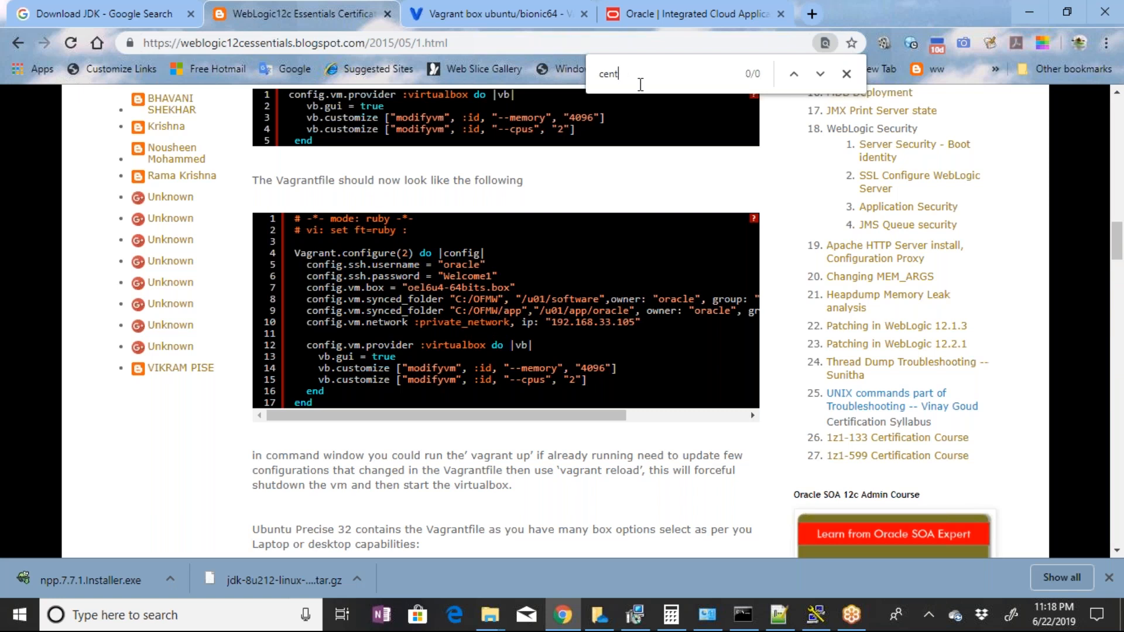
key(BackSpace)
key(BackSpace)
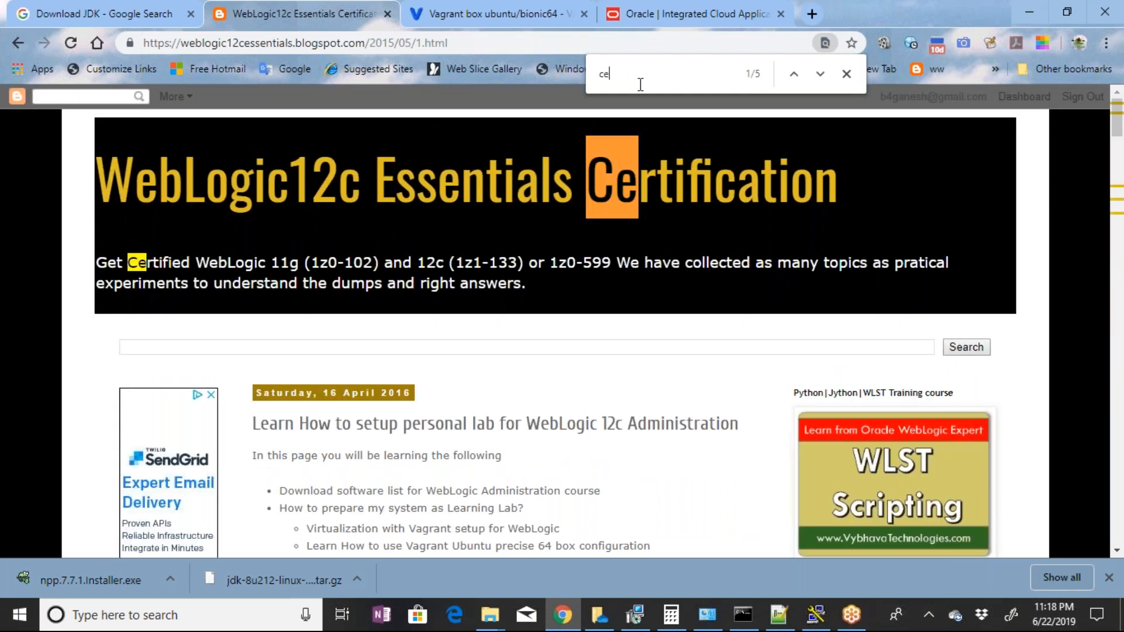
key(BackSpace)
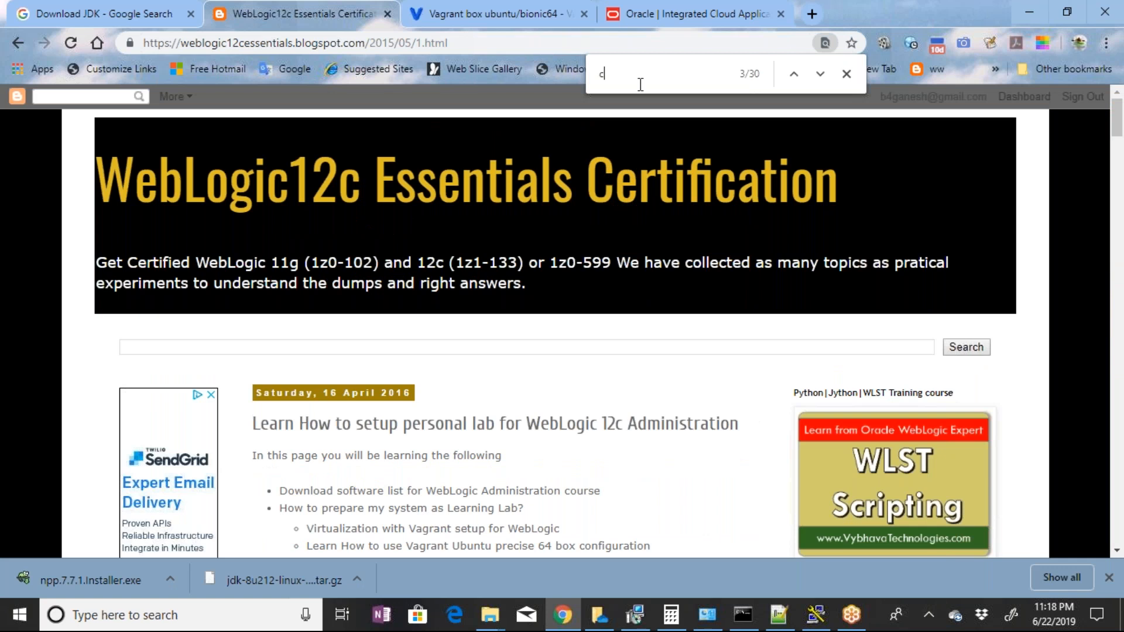
key(BackSpace)
click(779, 614)
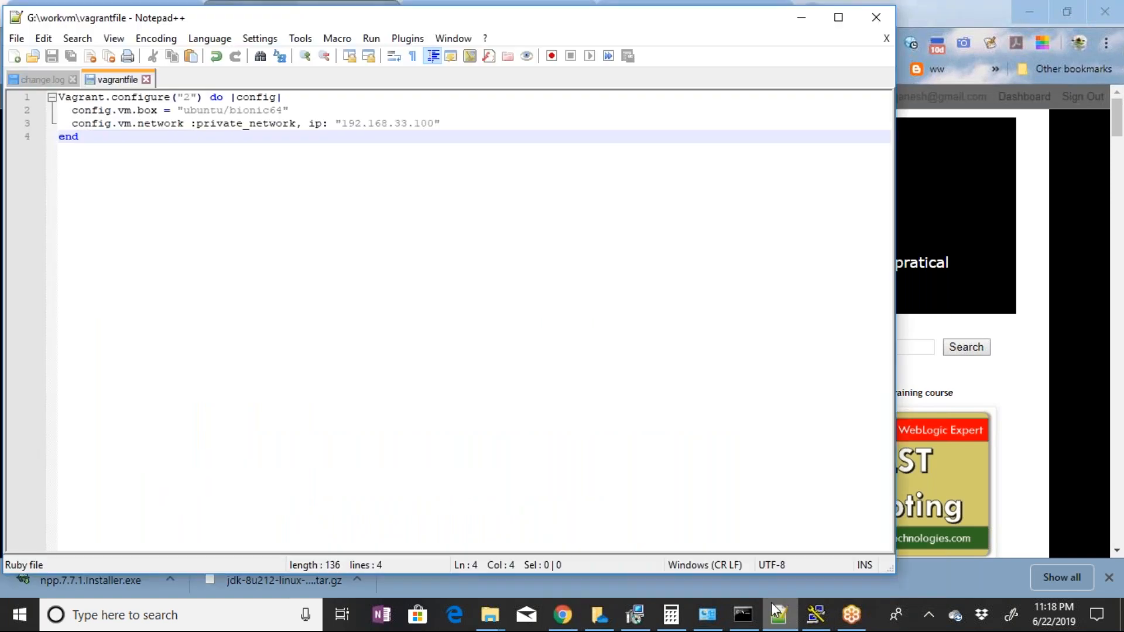
click(777, 613)
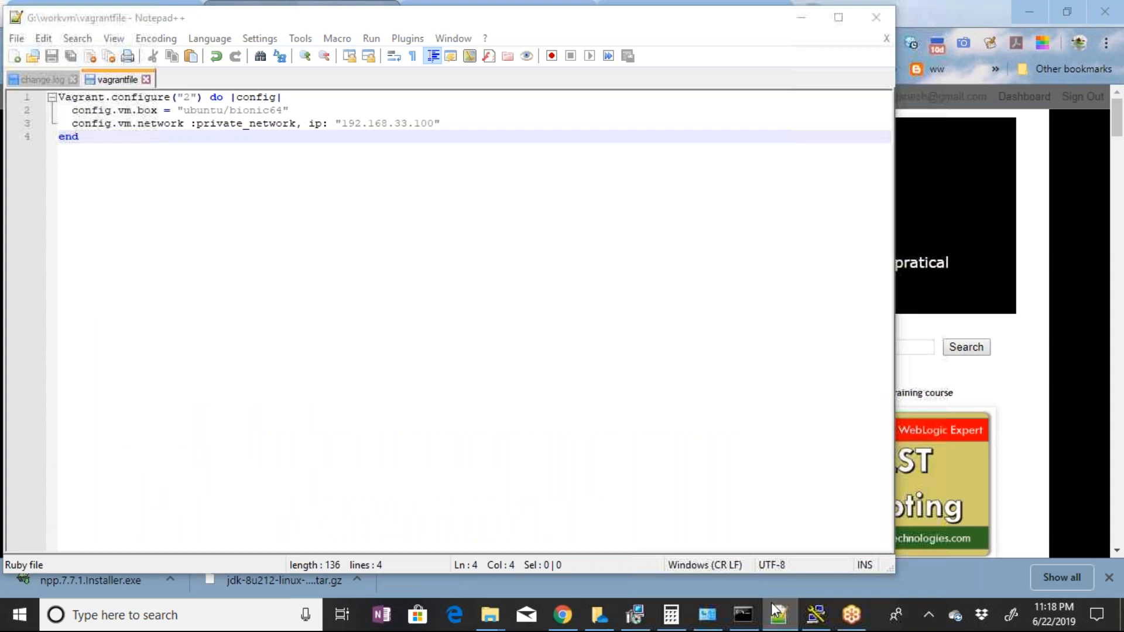
click(773, 609)
click(769, 601)
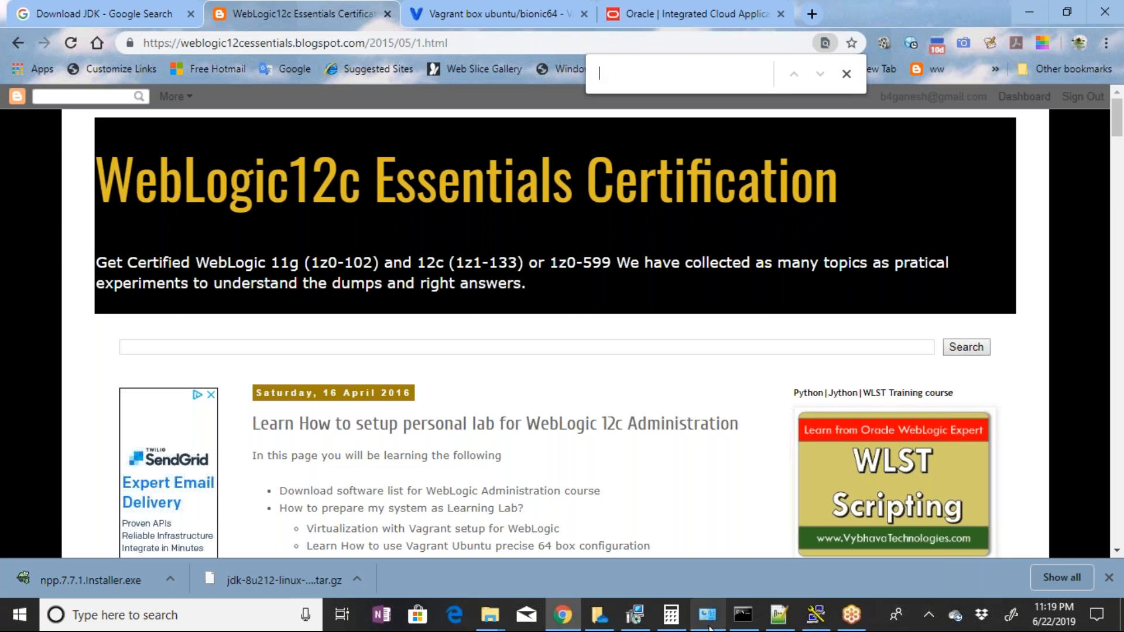
Switch to the Command Prompt, move its window slightly, and review the vagrant up output
mouse_move(709, 628)
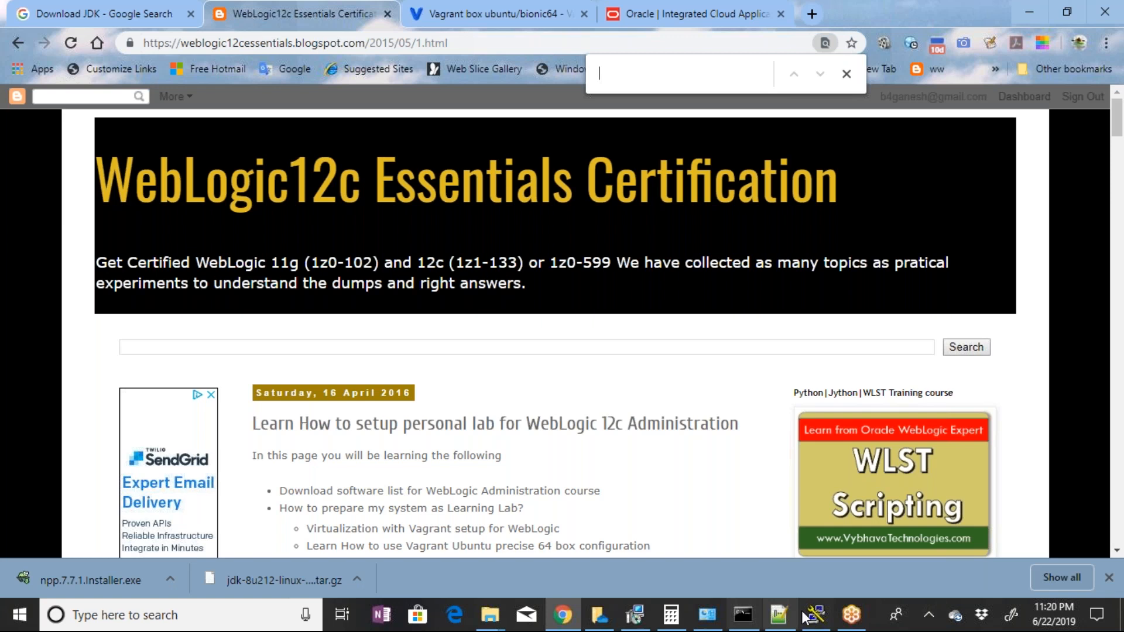
click(738, 616)
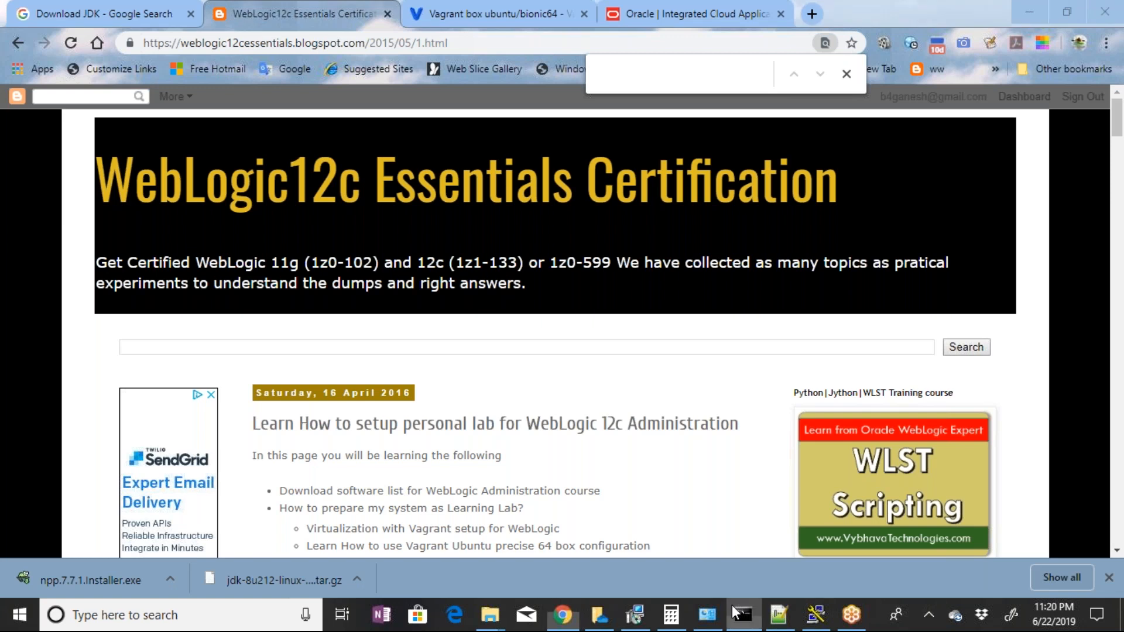
click(736, 613)
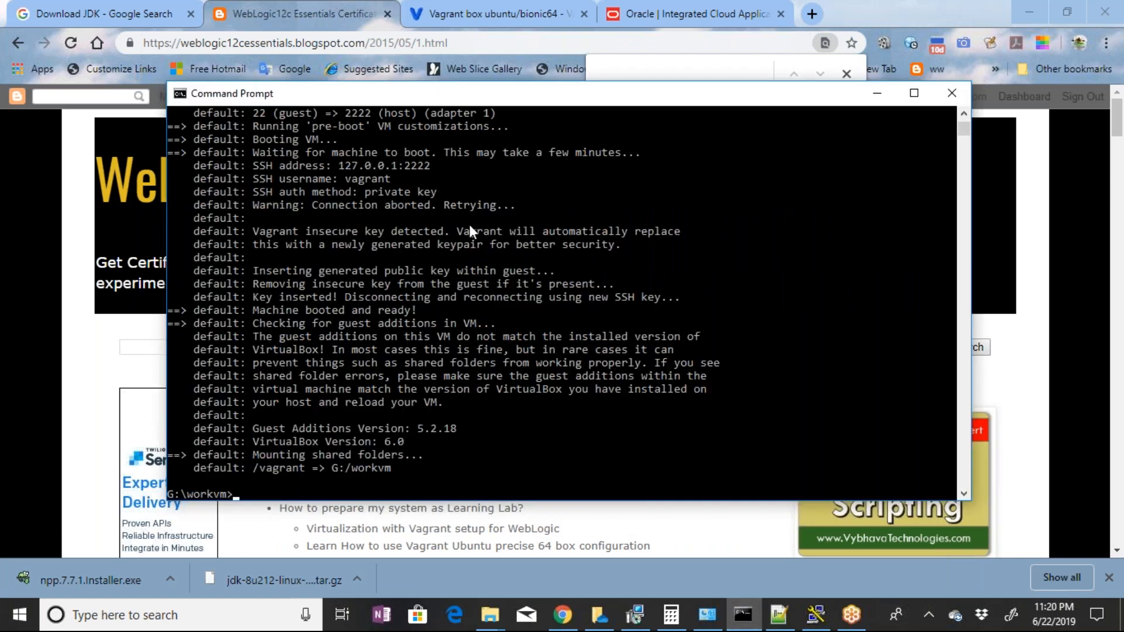
drag(468, 93, 449, 72)
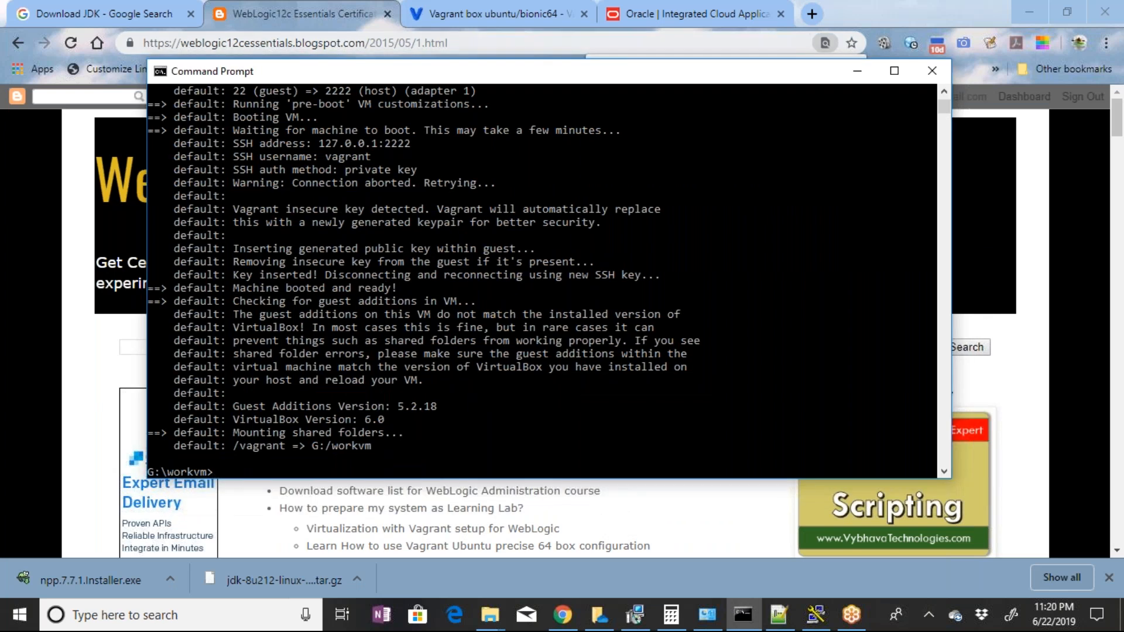
click(697, 15)
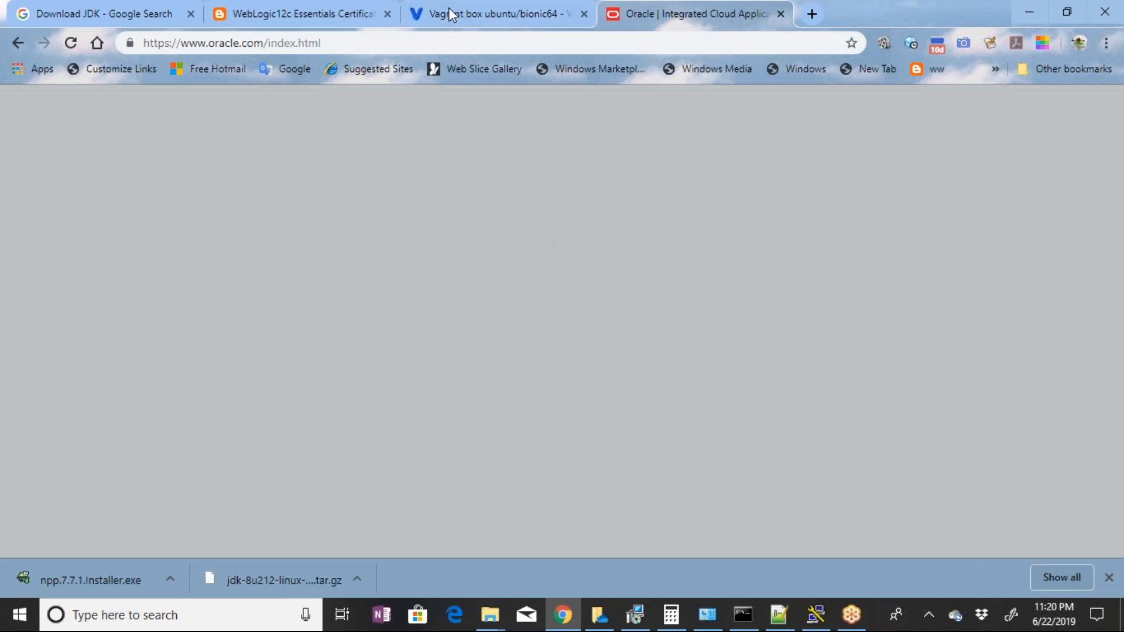
click(328, 13)
key(alt+Tab)
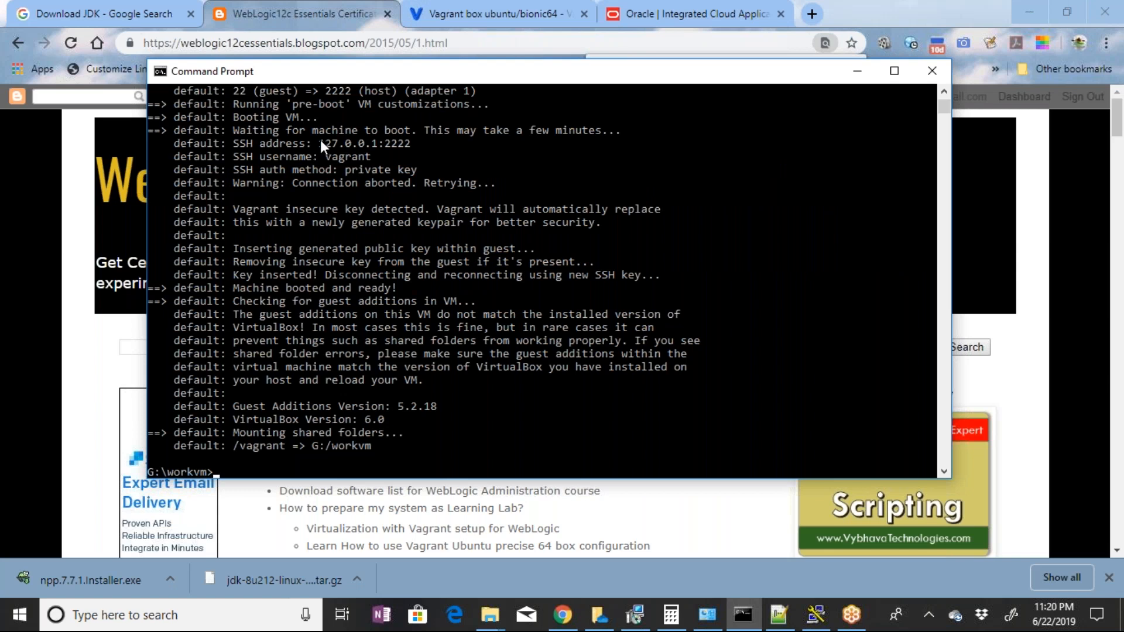
Copy the SSH address 127.0.0.1:2222 from the vagrant output and paste it as the PuTTY host name, with SSH as connection type
drag(321, 140, 395, 145)
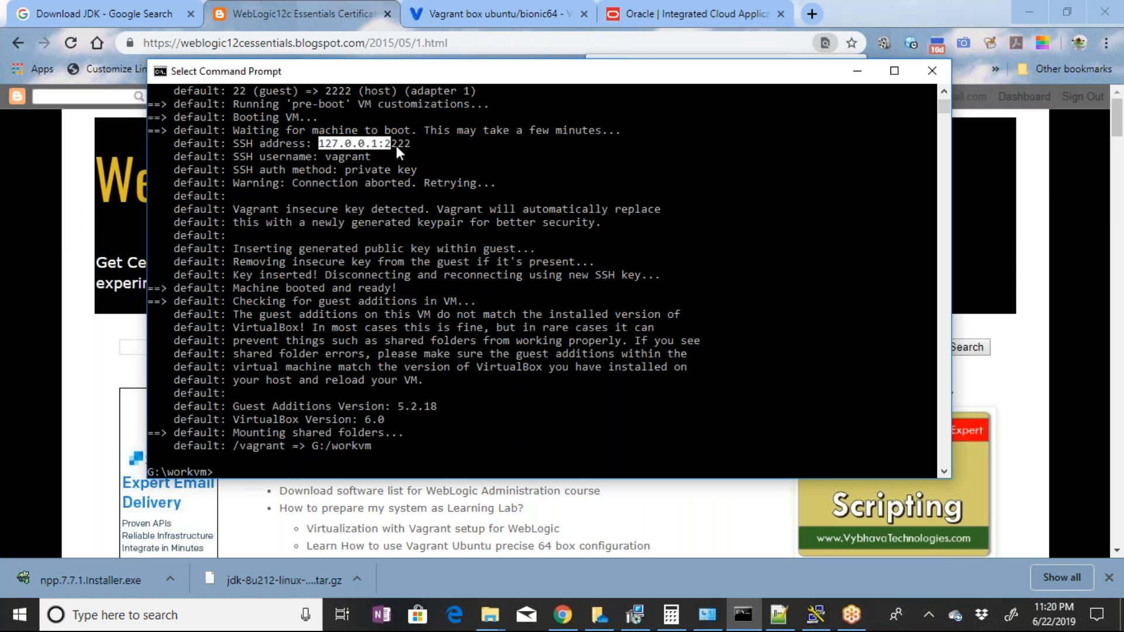
right_click(405, 163)
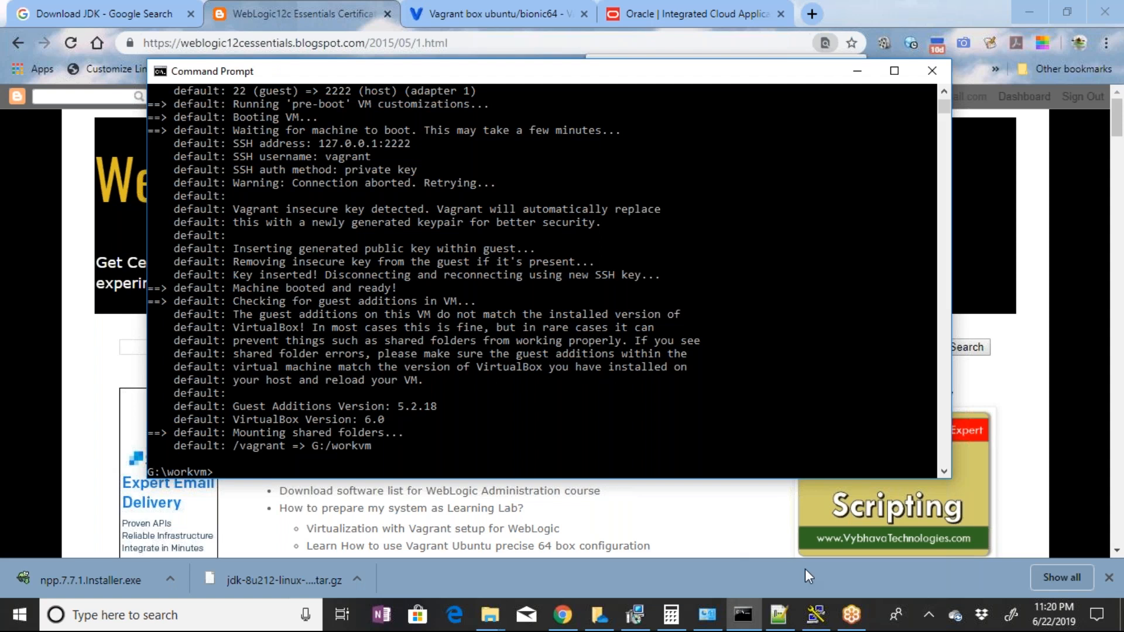
click(827, 625)
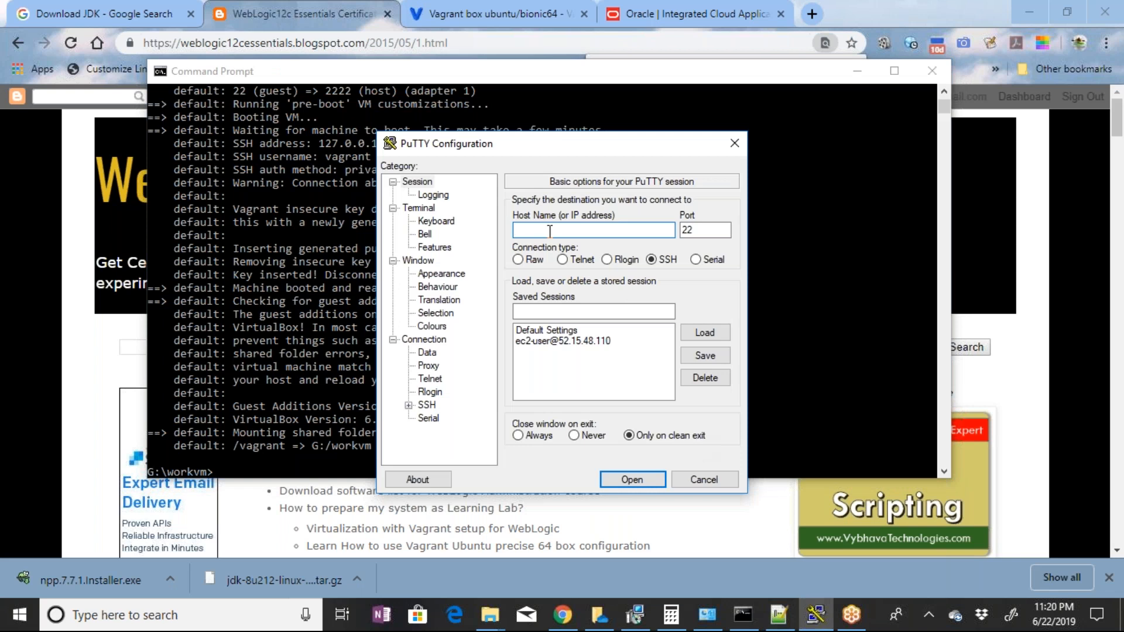
text(127.0.0.1:2222)
click(650, 260)
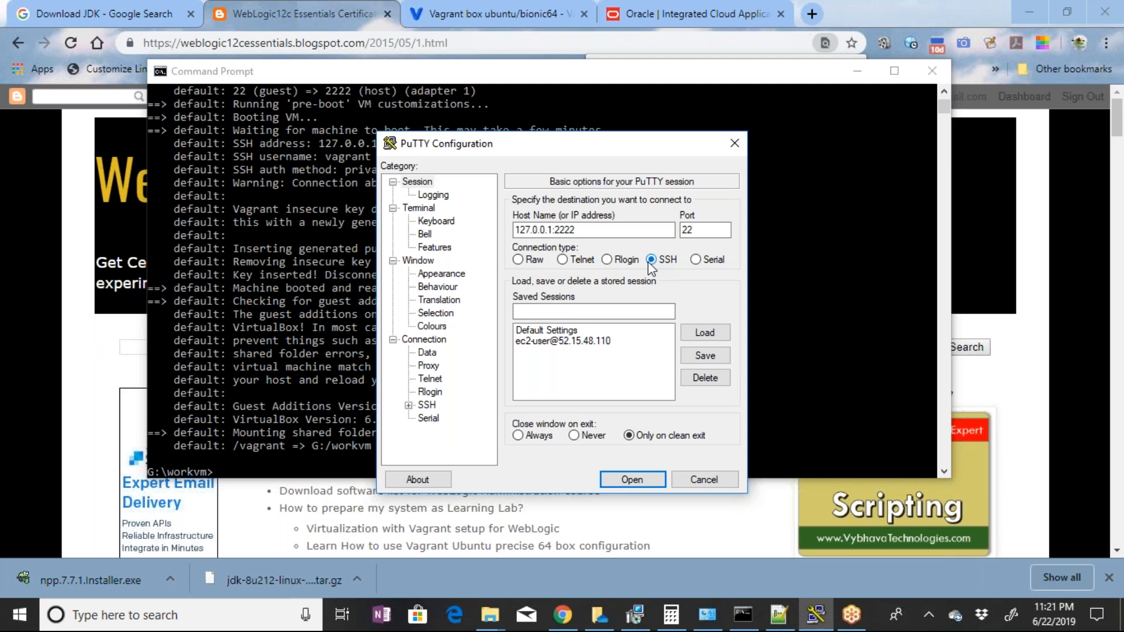
Set the PuTTY connection port to 2222 and move the configuration dialog clear of the SSH details
double_click(712, 234)
drag(651, 143, 766, 135)
text(2222)
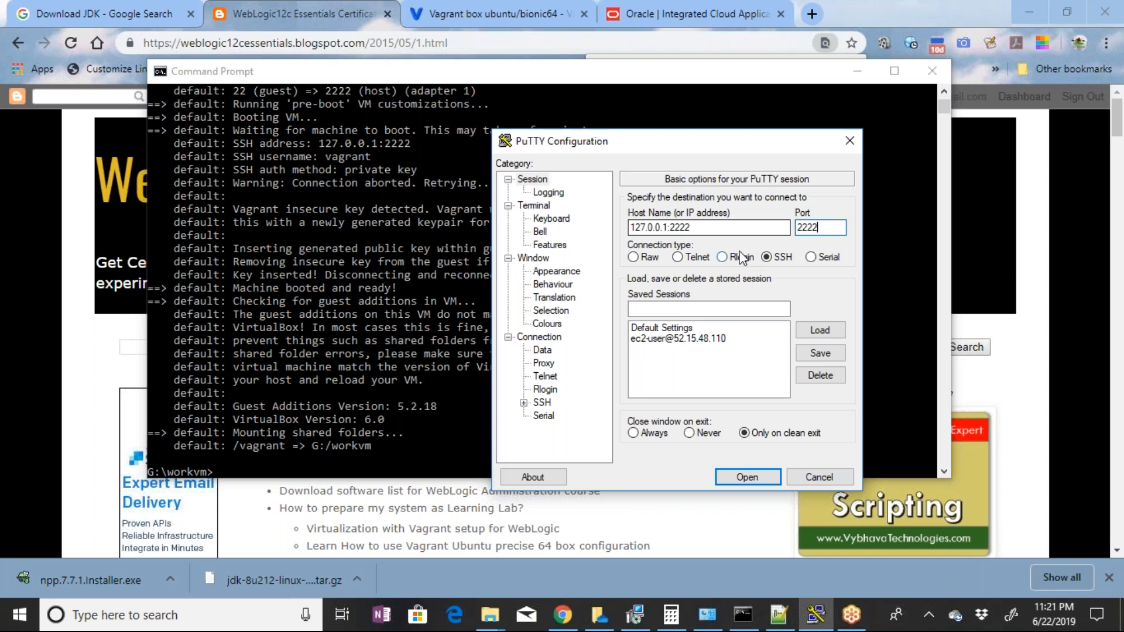
Shorten the PuTTY host name to 127.0.0.1 and open the SSH connection on port 2222
click(714, 228)
key(BackSpace)
key(BackSpace)
key(BackSpace)
key(BackSpace)
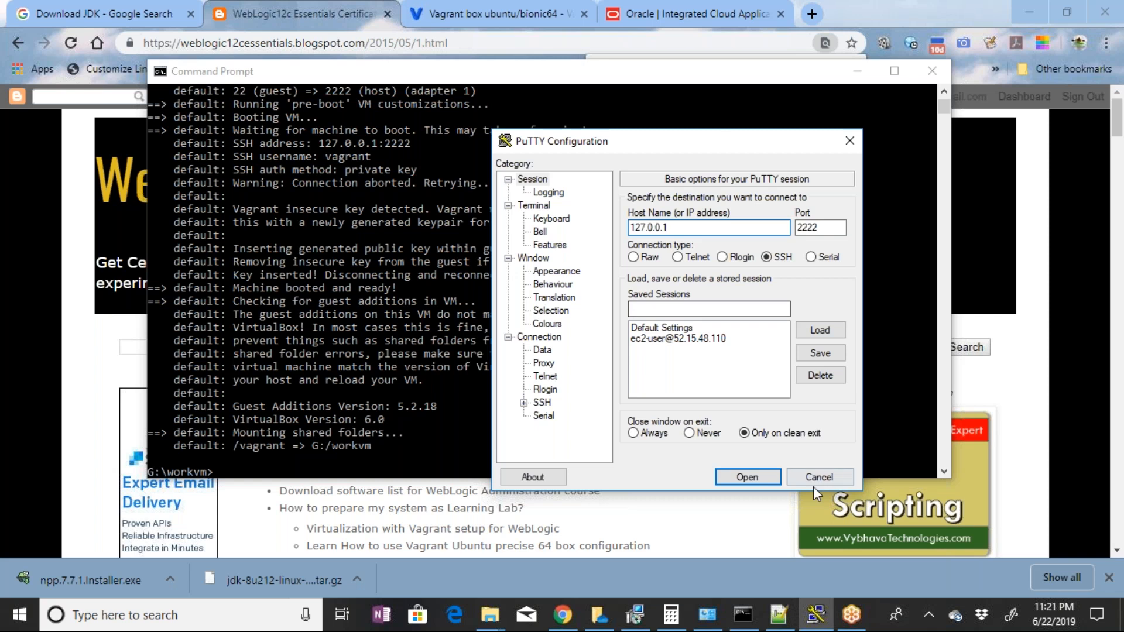
click(794, 478)
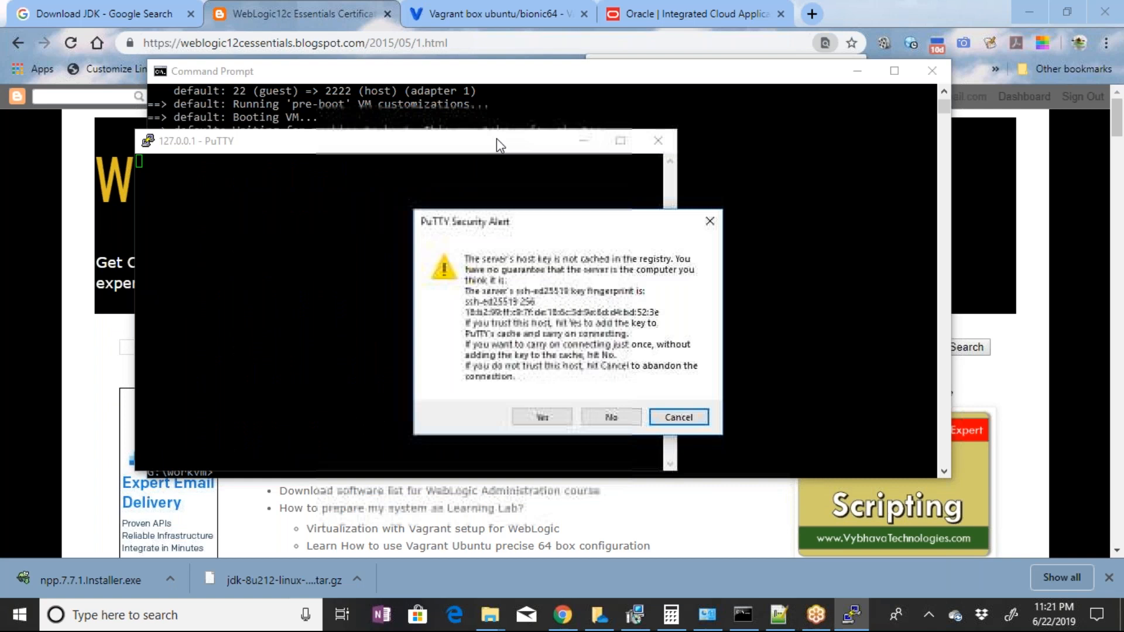
Accept the server's host key, try to log in as vagrant in the PuTTY session, and dismiss the resulting dialog
click(556, 418)
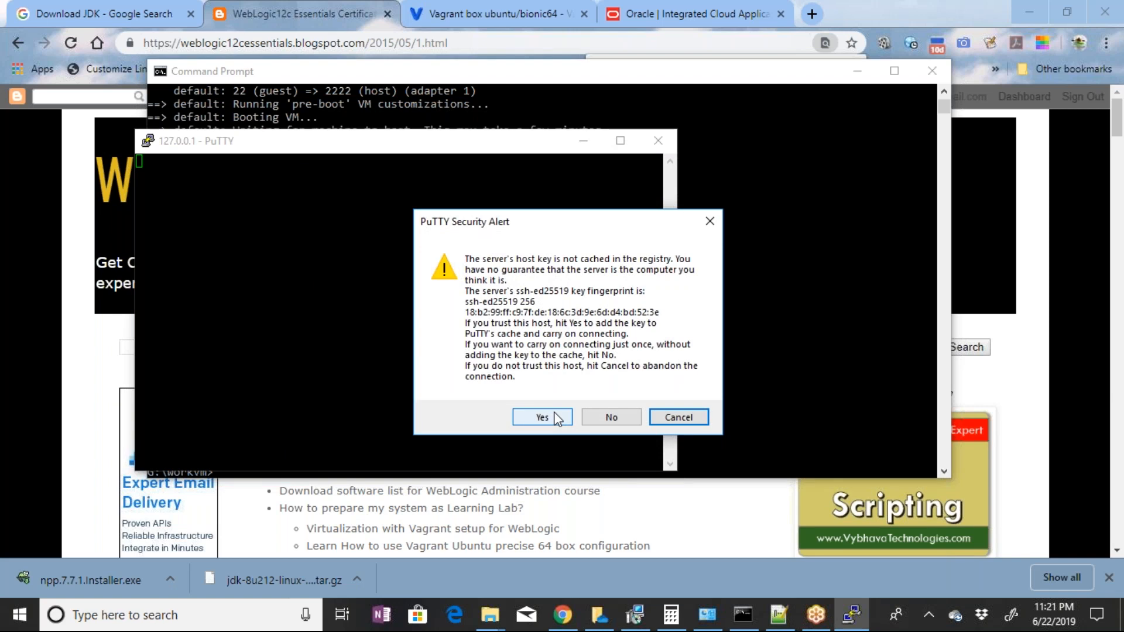
click(556, 418)
drag(378, 146, 486, 142)
text(vagrant)
key(Return)
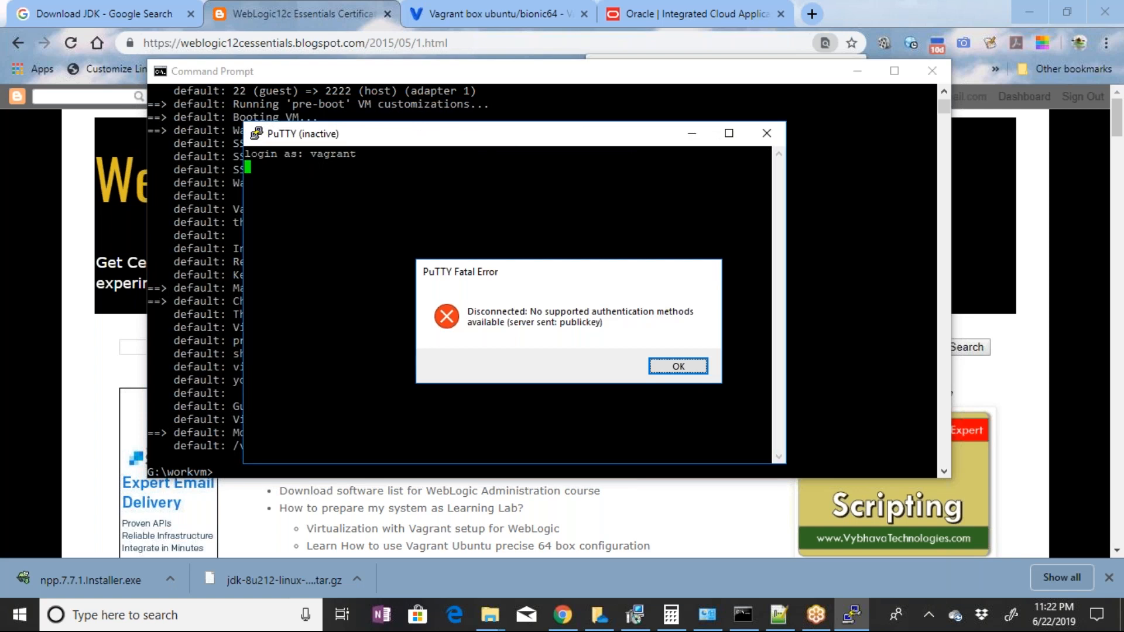
key(Return)
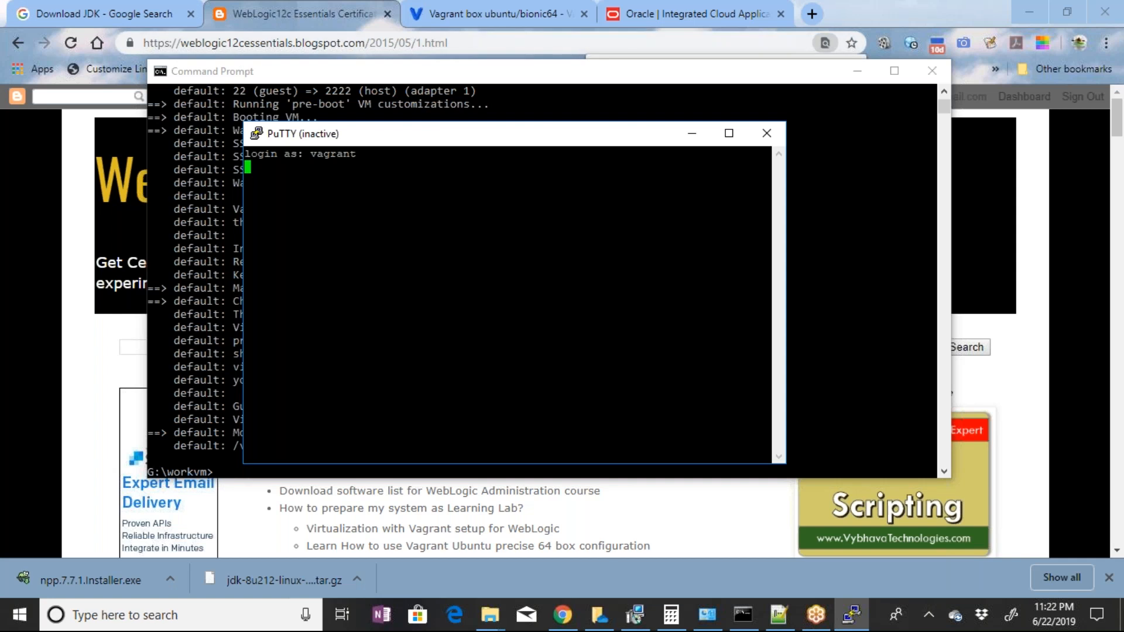
Switch to the WebLogic blog page in Chrome, search it for sync, and copy the config.vm.synced_folder line from the Ubuntu precise 64 configuration
key(alt+Tab)
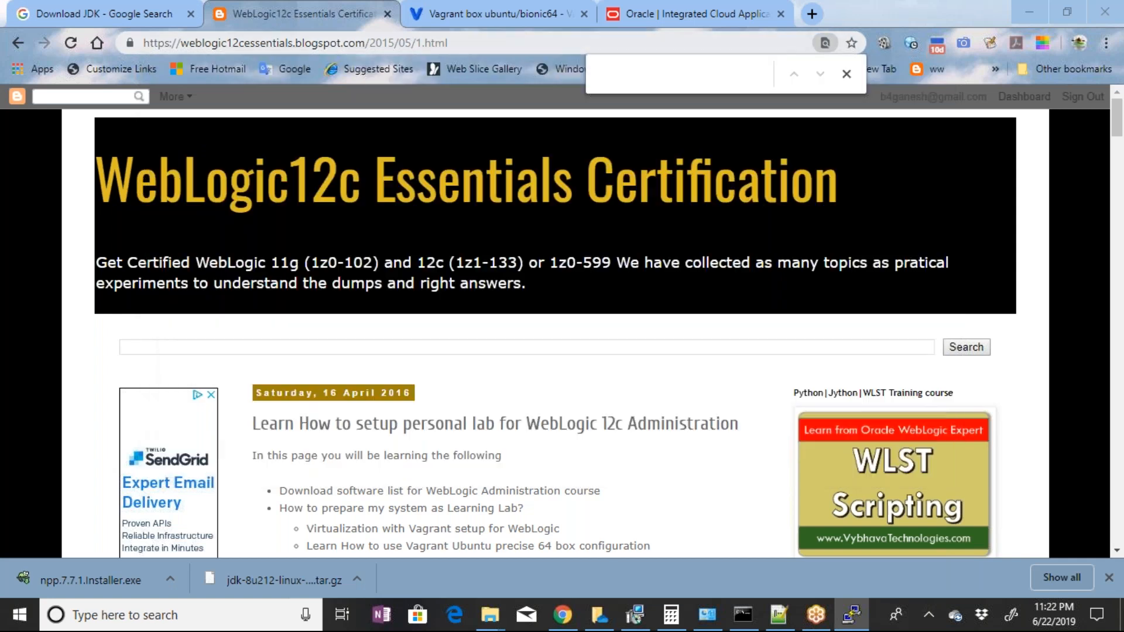
click(639, 82)
text(s)
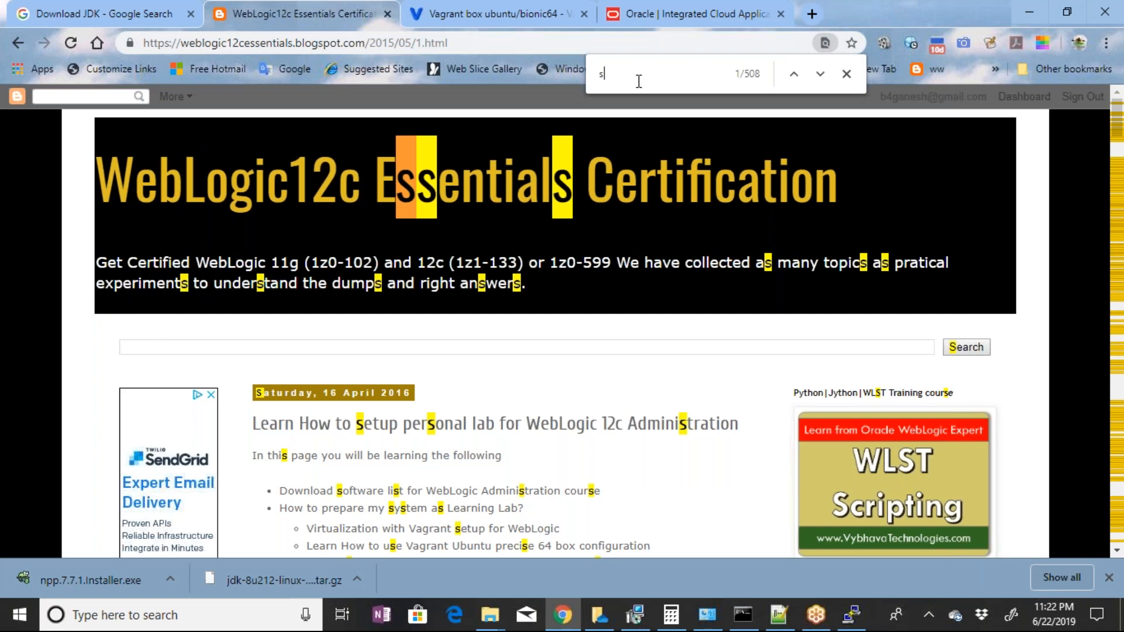
text(ync)
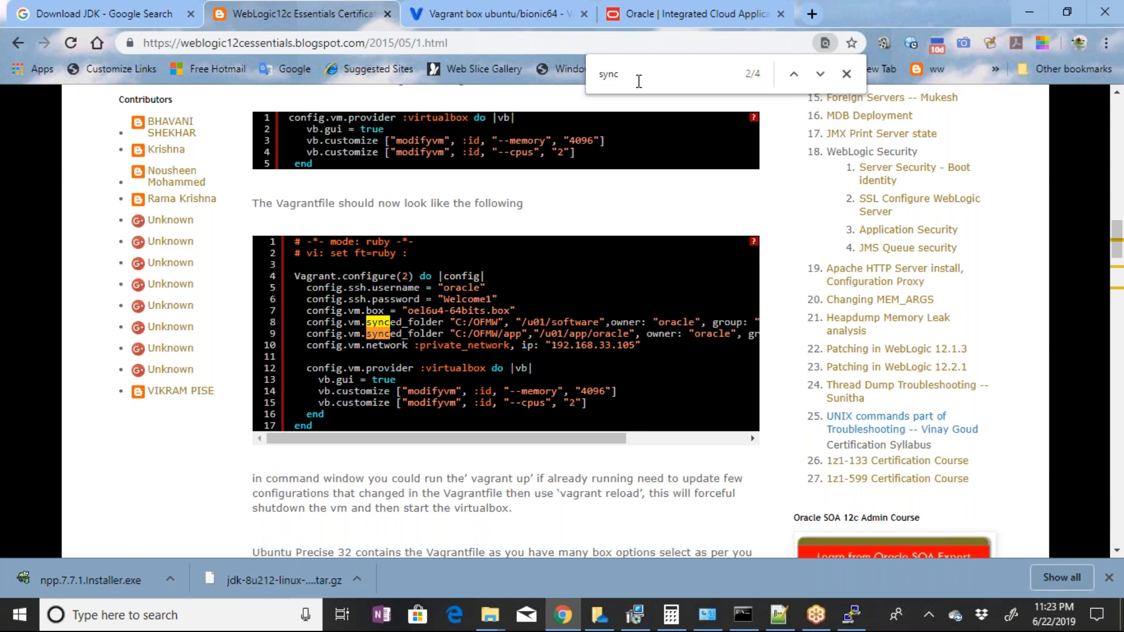
click(819, 75)
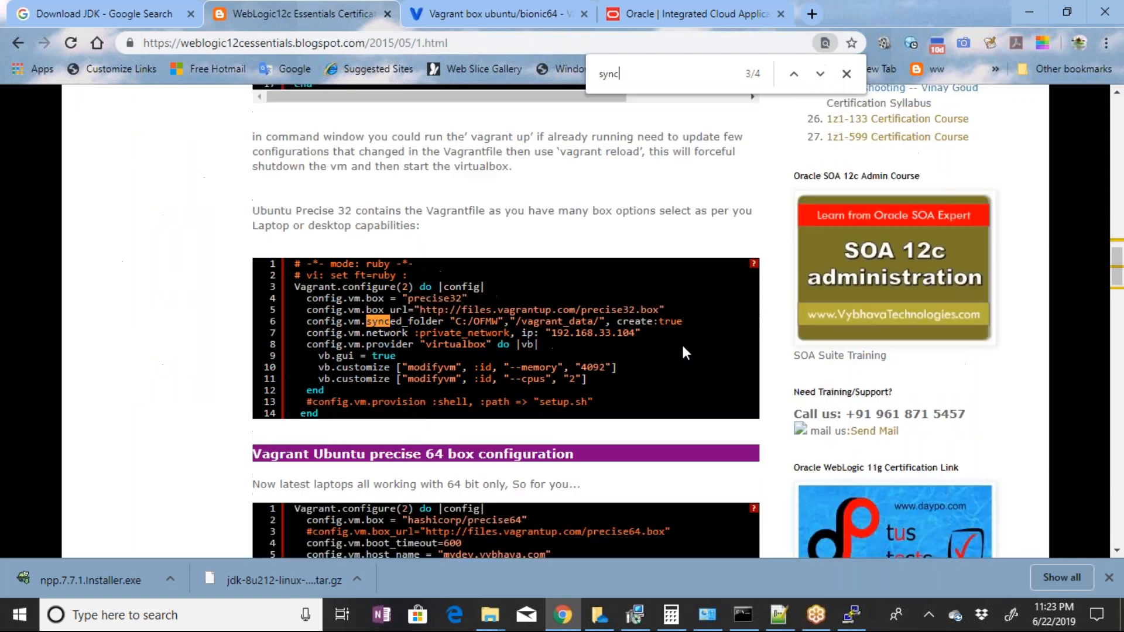
click(820, 75)
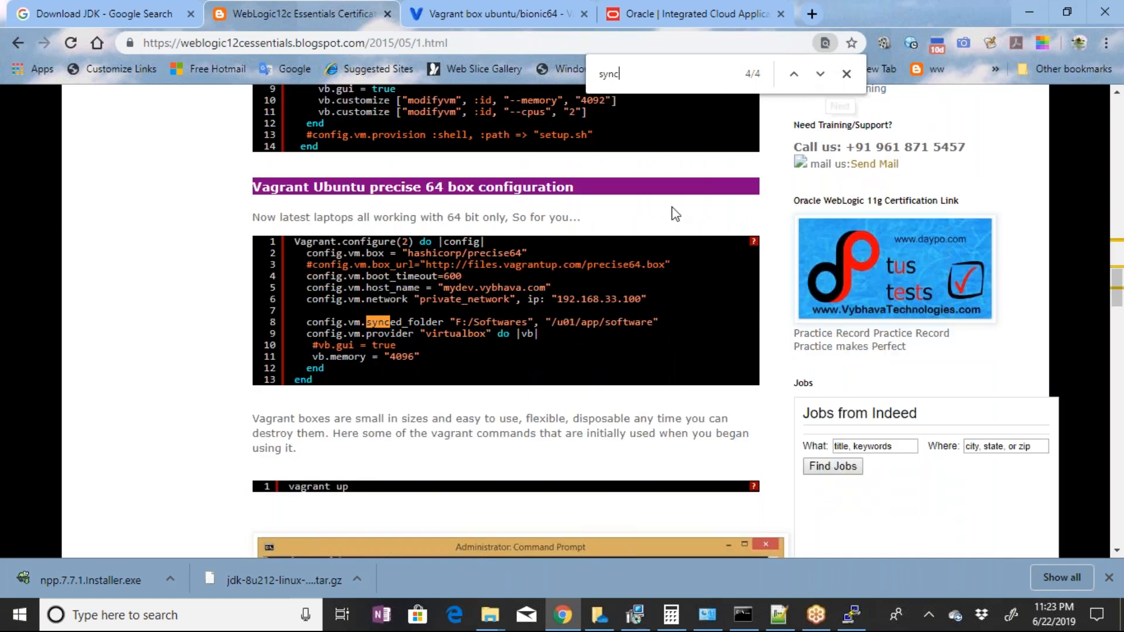
drag(306, 322, 658, 322)
key(ctrl+c)
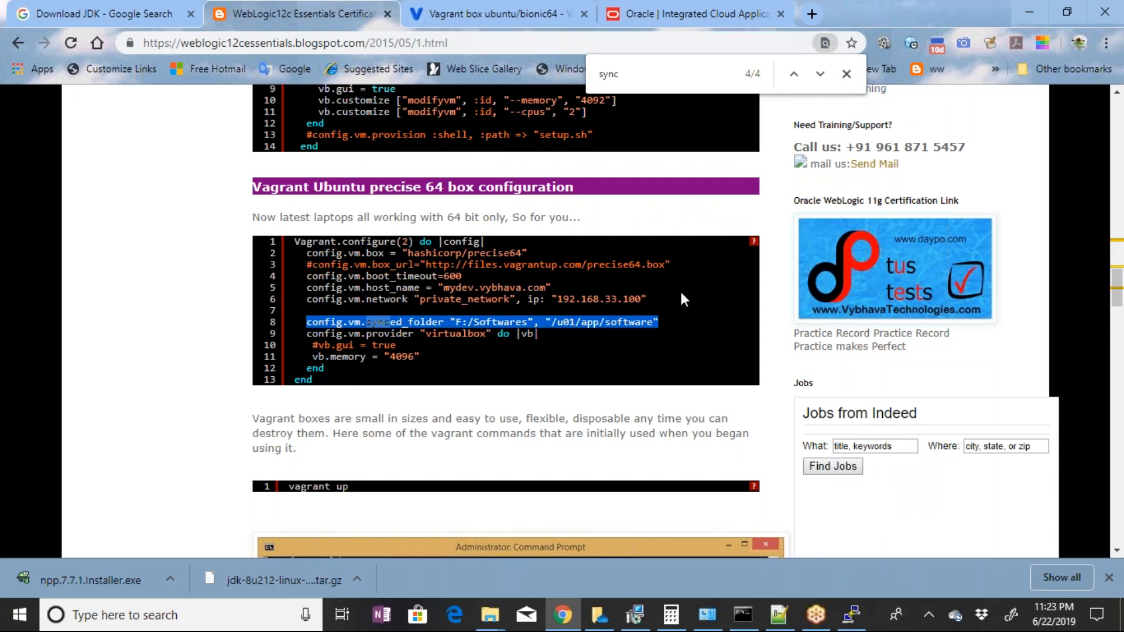
In Notepad++, paste the copied synced_folder line below the private network line of the vagrantfile and save the file
click(777, 614)
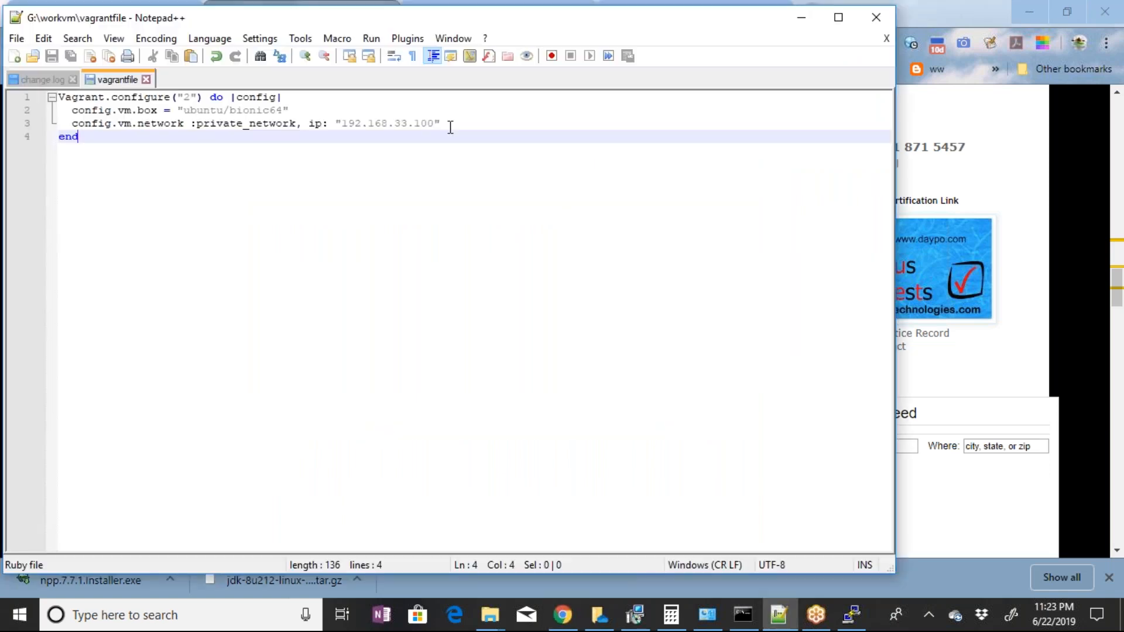
click(454, 121)
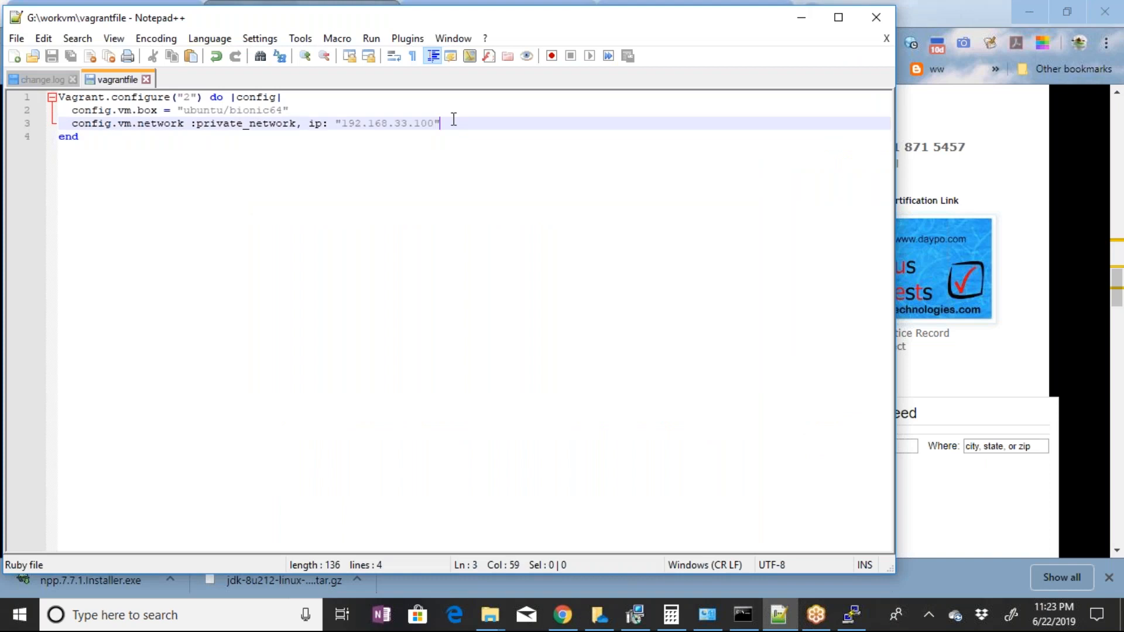
key(Return)
key(ctrl+v)
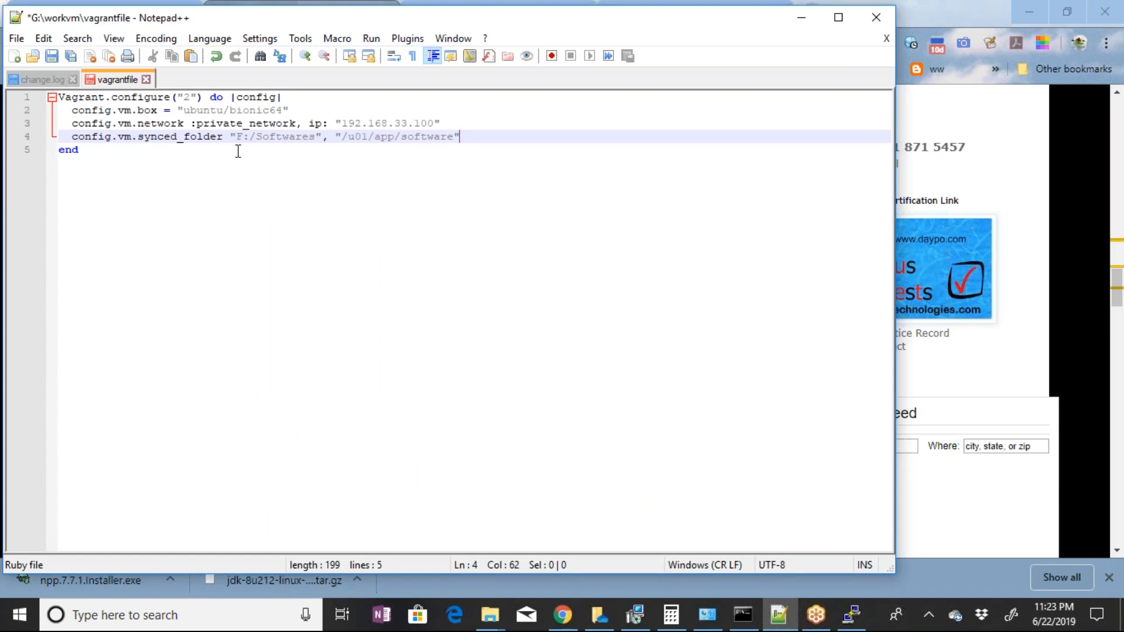
key(ctrl+s)
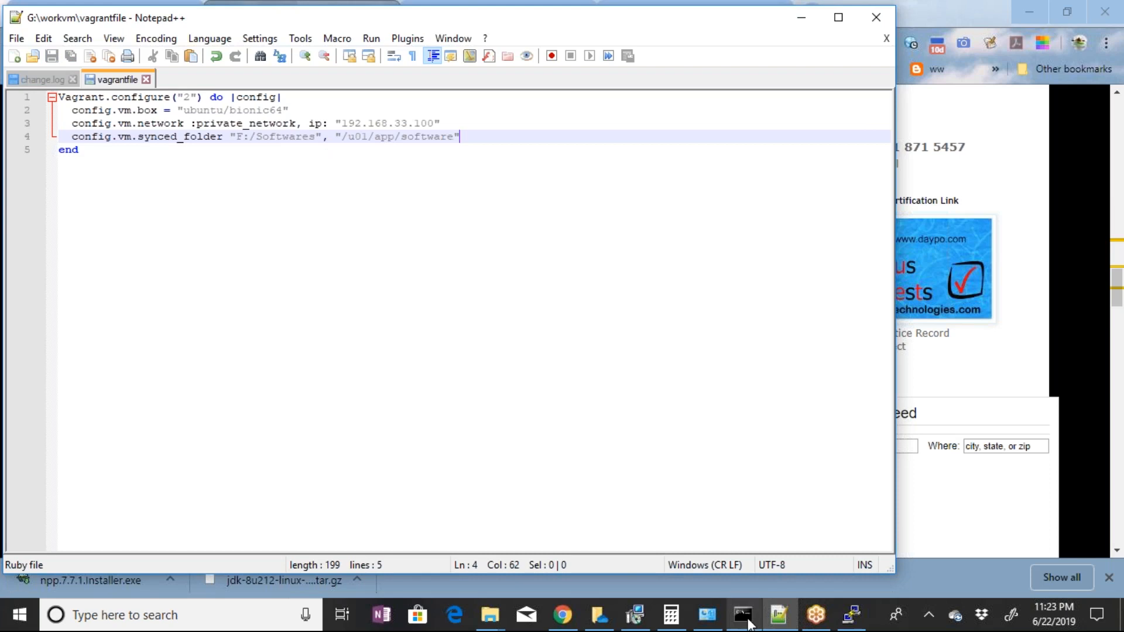
Switch to the Downloads folder in File Explorer and copy jdk-8u212-linux-x64-demos.tar.gz and apache-tomcat-8.5.42.zip together
mouse_move(748, 625)
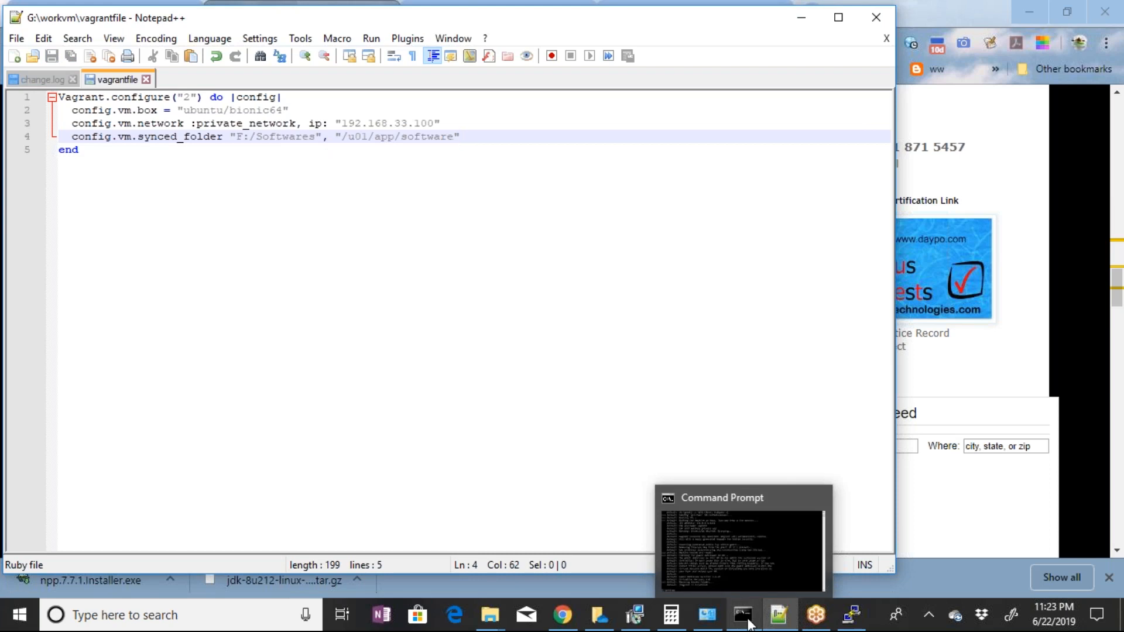
mouse_move(502, 625)
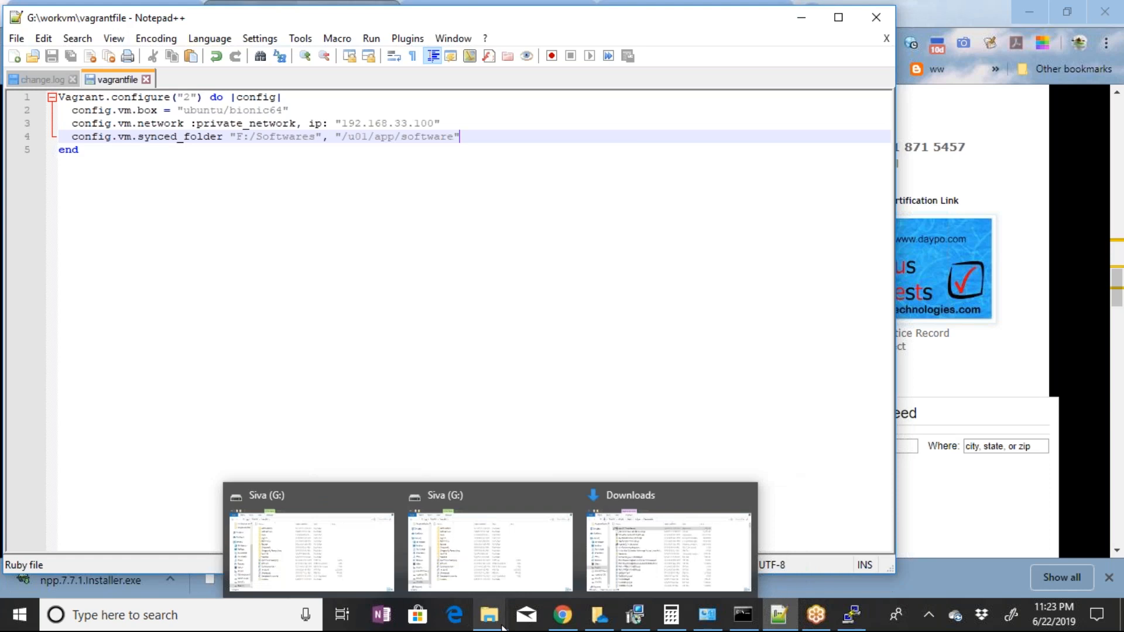
click(669, 545)
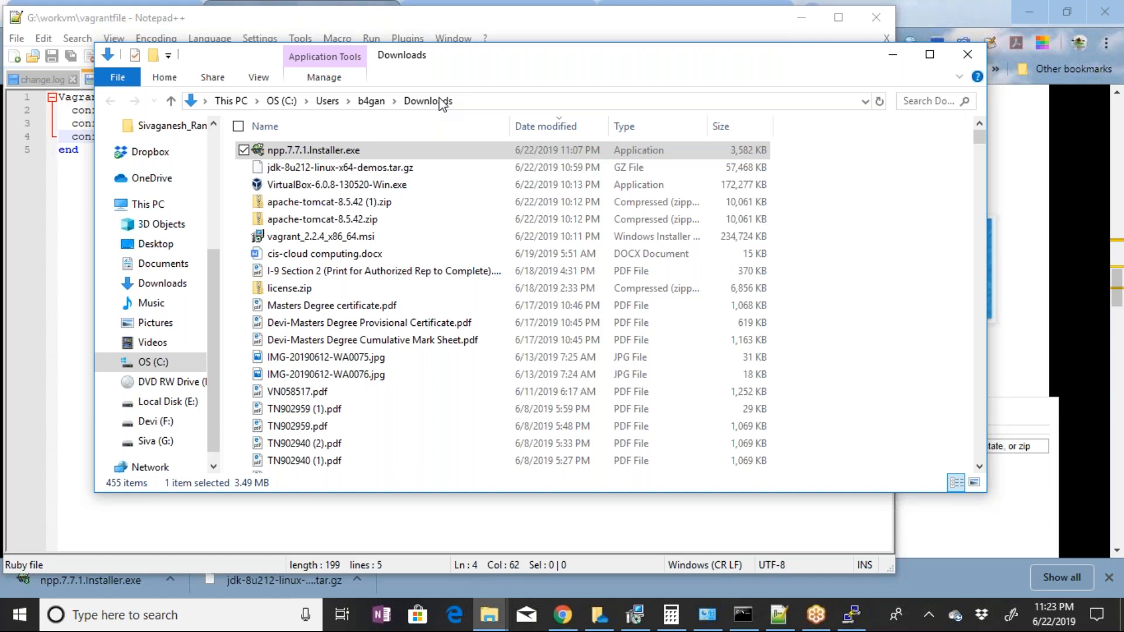
click(442, 104)
click(352, 305)
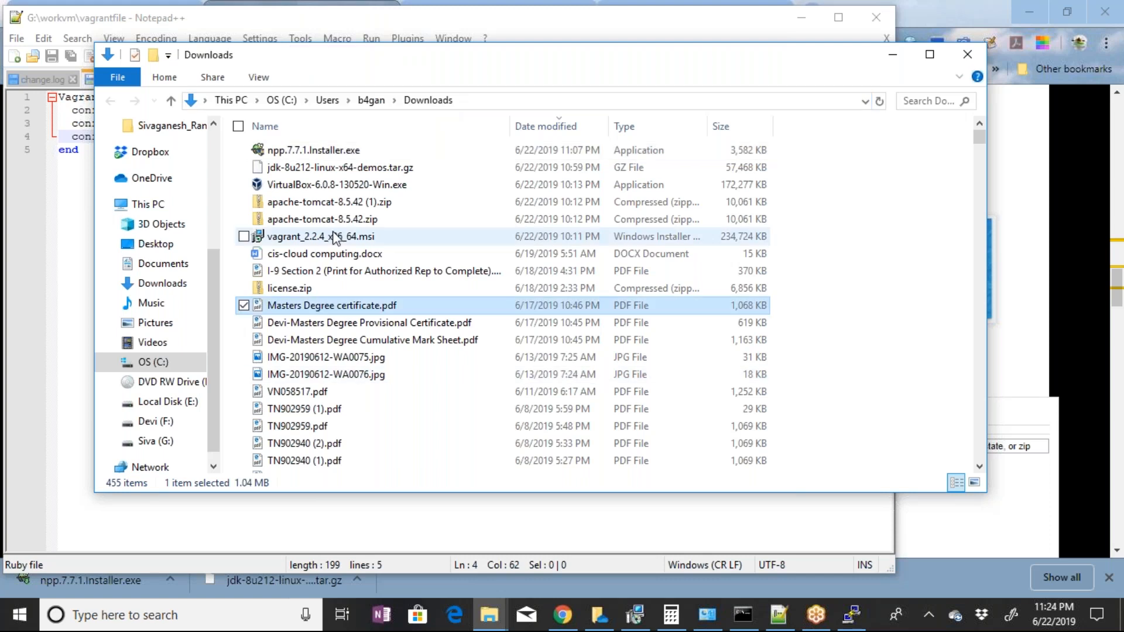
scroll(333, 237, down, 1)
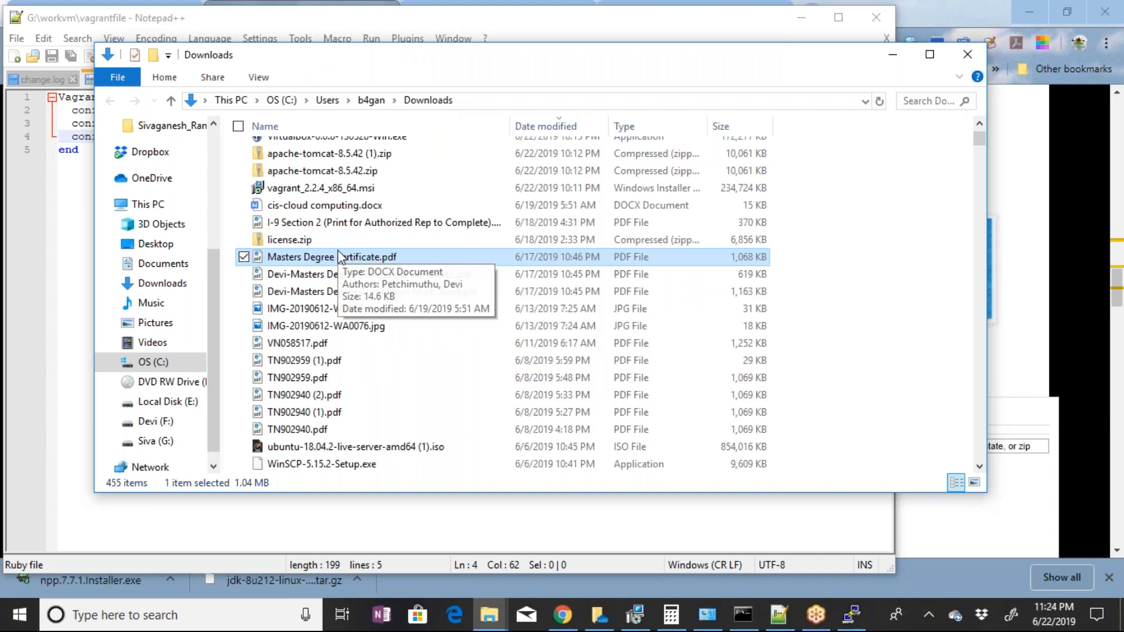
scroll(340, 258, up, 1)
click(375, 168)
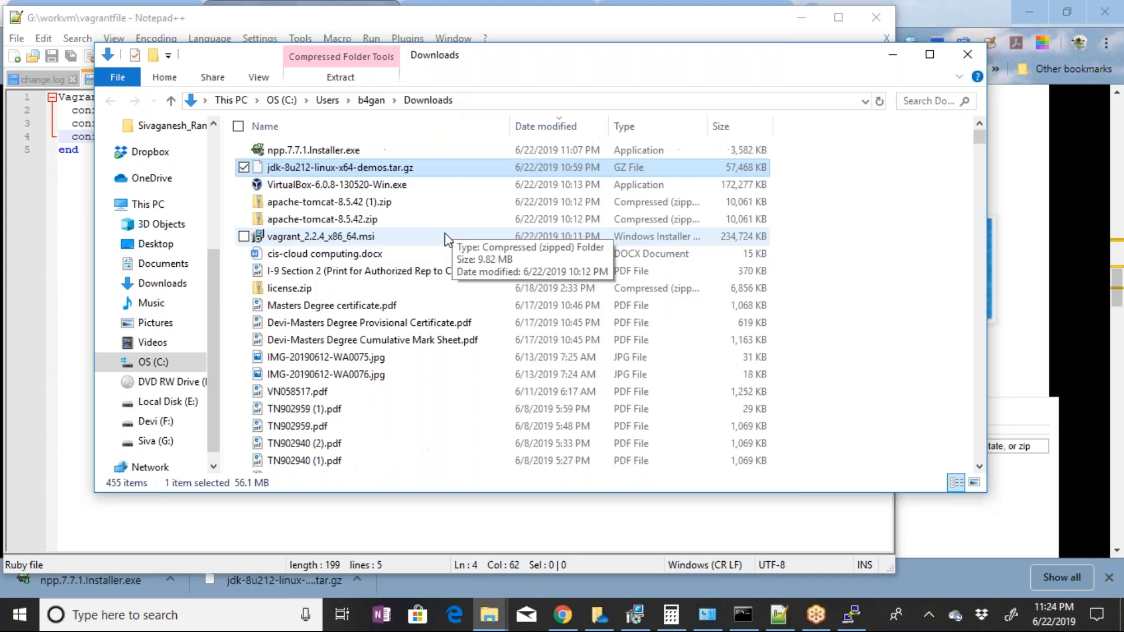
ctrl+click(384, 202)
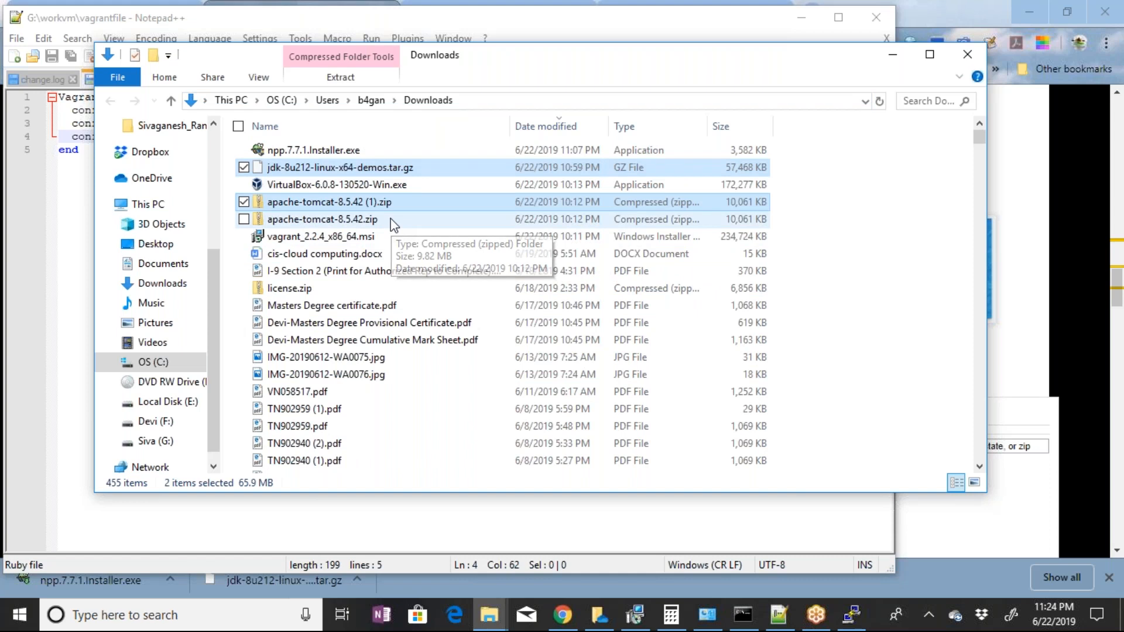
click(391, 224)
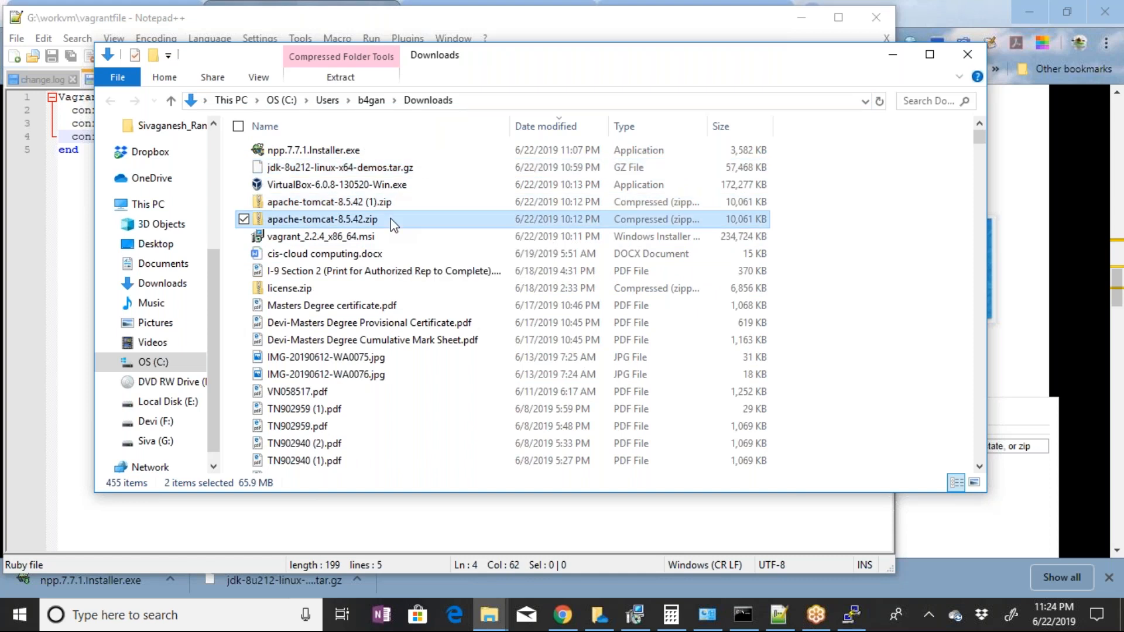
ctrl+click(379, 170)
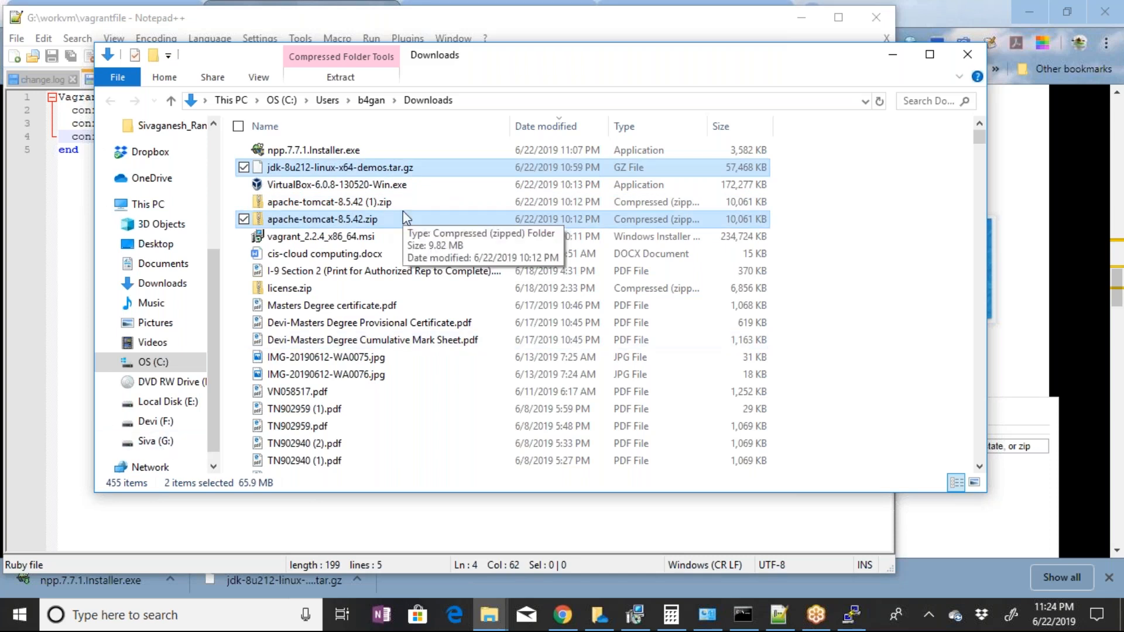
Create a new folder named Software For Virtual at the root of the G: drive
click(166, 441)
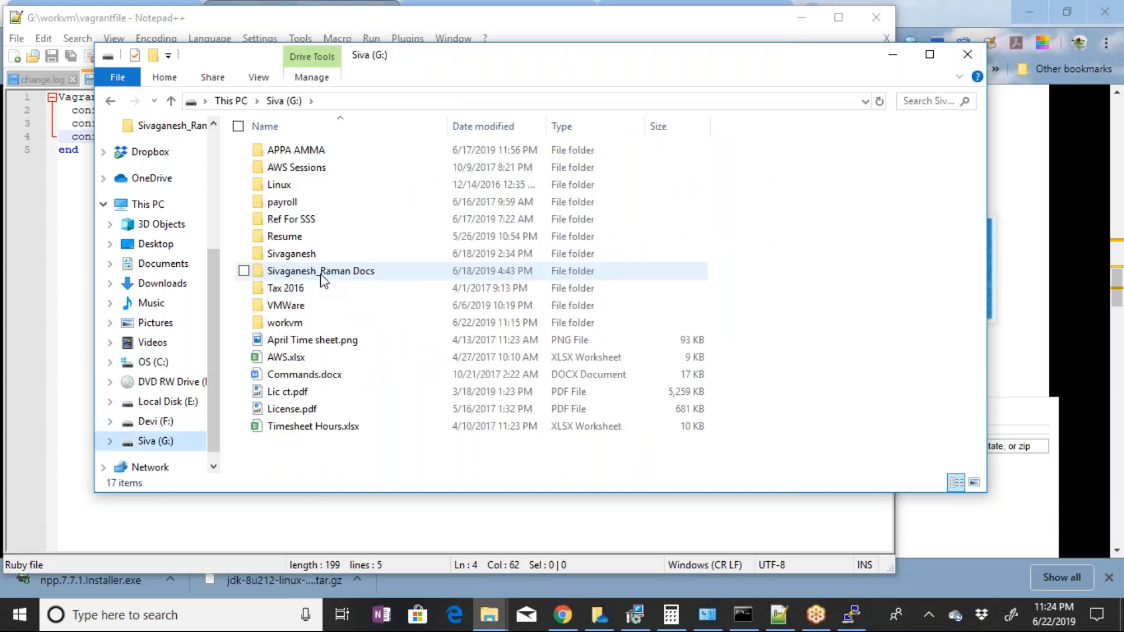
key(w)
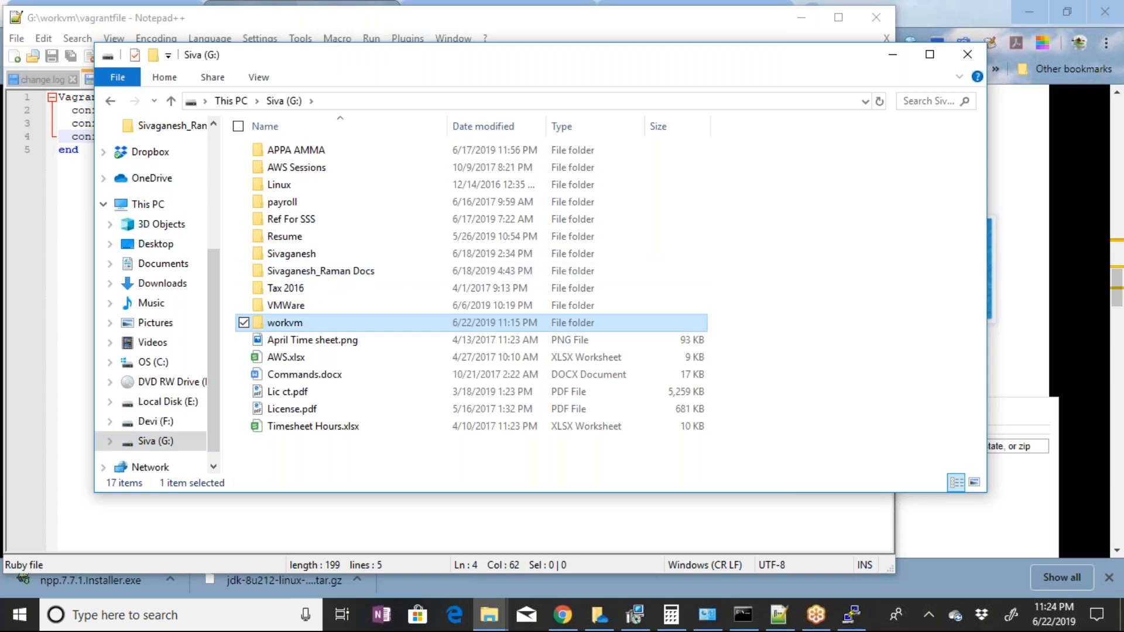
click(284, 101)
click(466, 443)
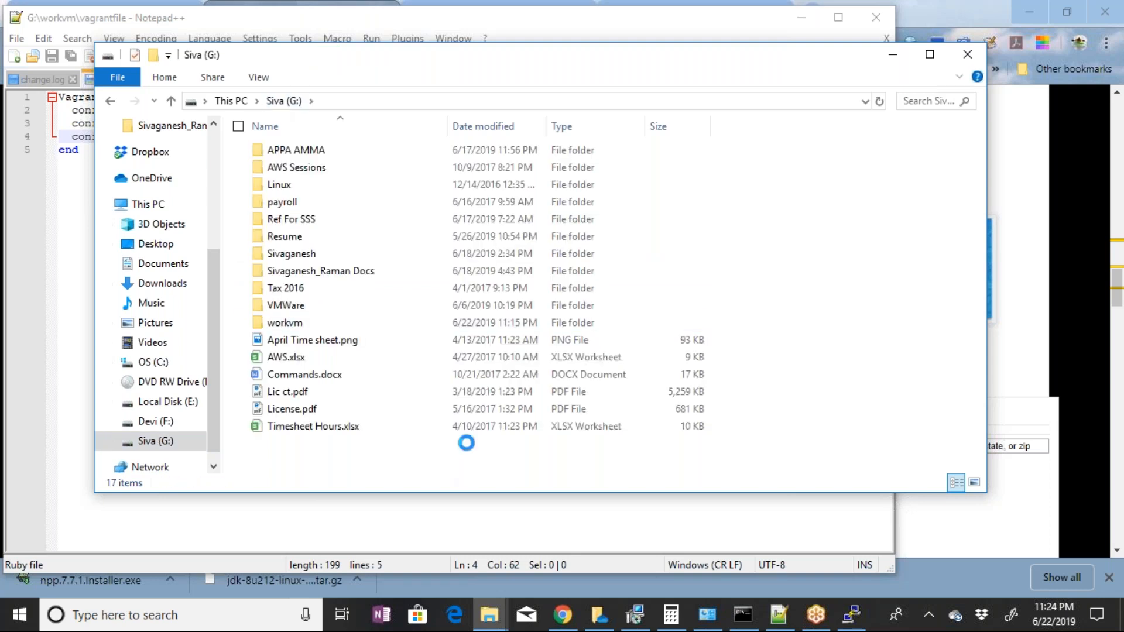
right_click(423, 445)
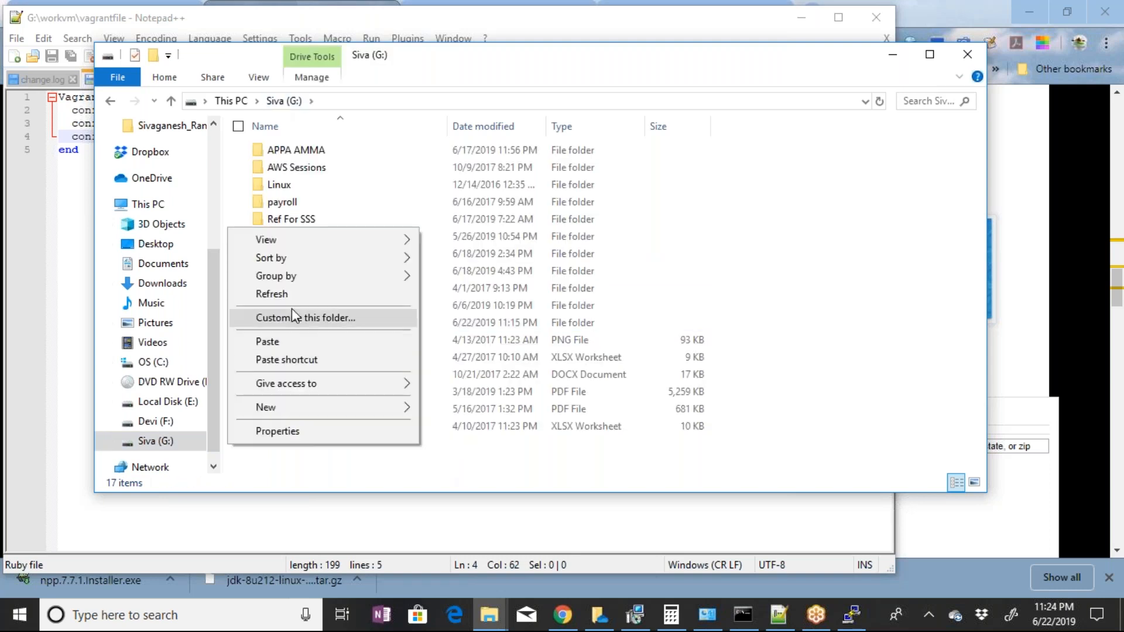
mouse_move(310, 407)
click(451, 148)
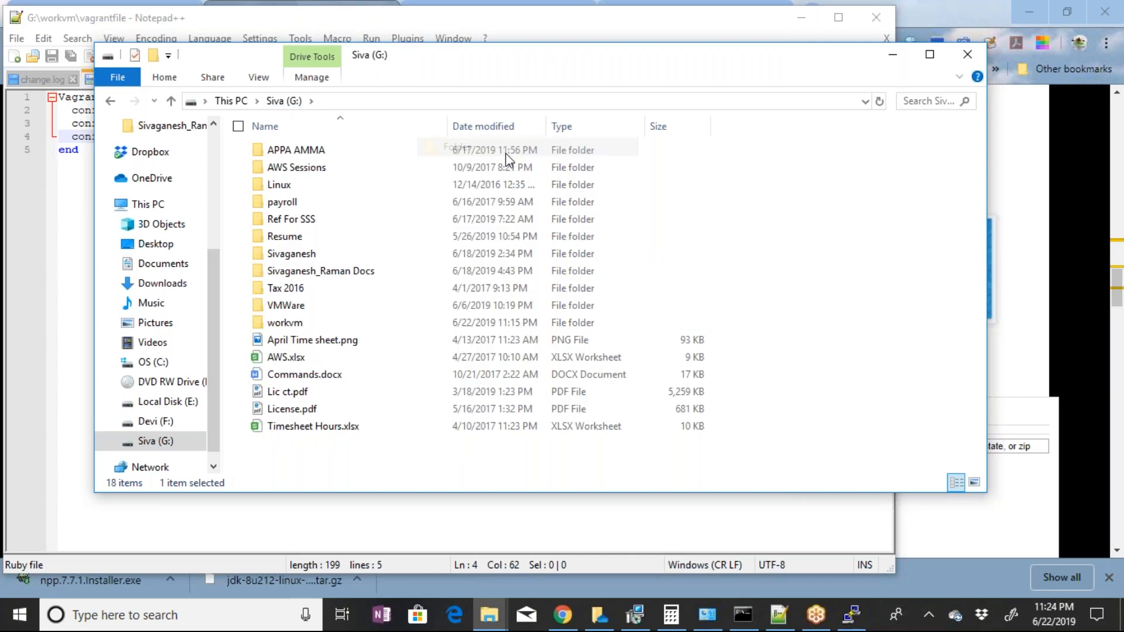
text(Software For Virtual)
key(Return)
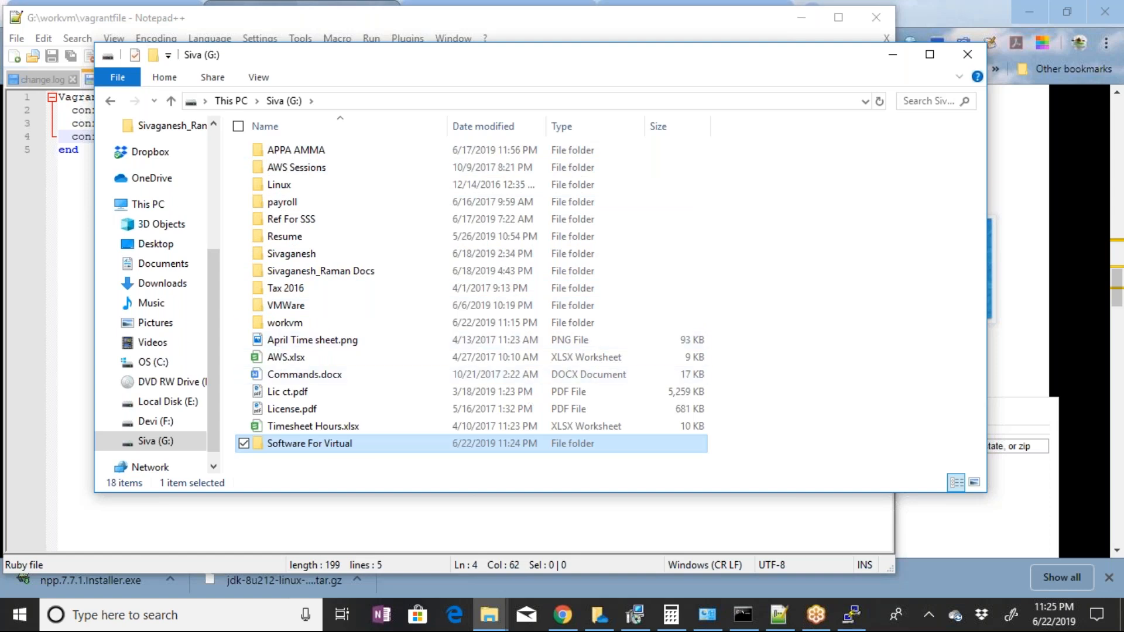
Rename the Software For Virtual folder to Software
right_click(373, 449)
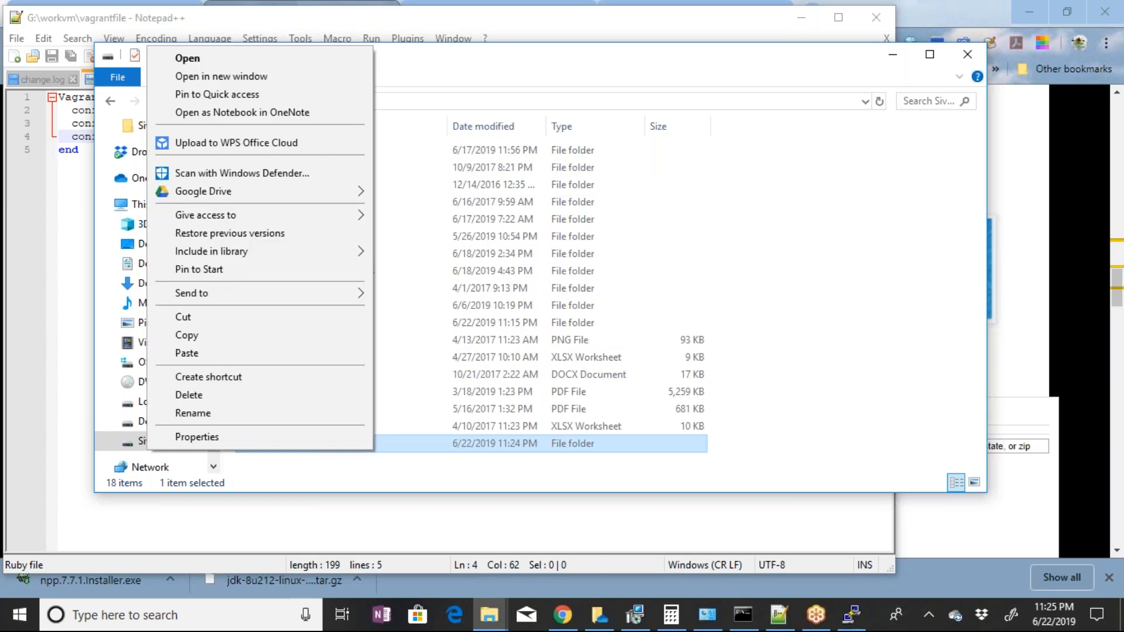
click(193, 414)
key(BackSpace)
key(BackSpace)
key(BackSpace)
key(BackSpace)
key(BackSpace)
key(BackSpace)
key(BackSpace)
key(BackSpace)
key(BackSpace)
key(BackSpace)
key(BackSpace)
key(BackSpace)
key(Return)
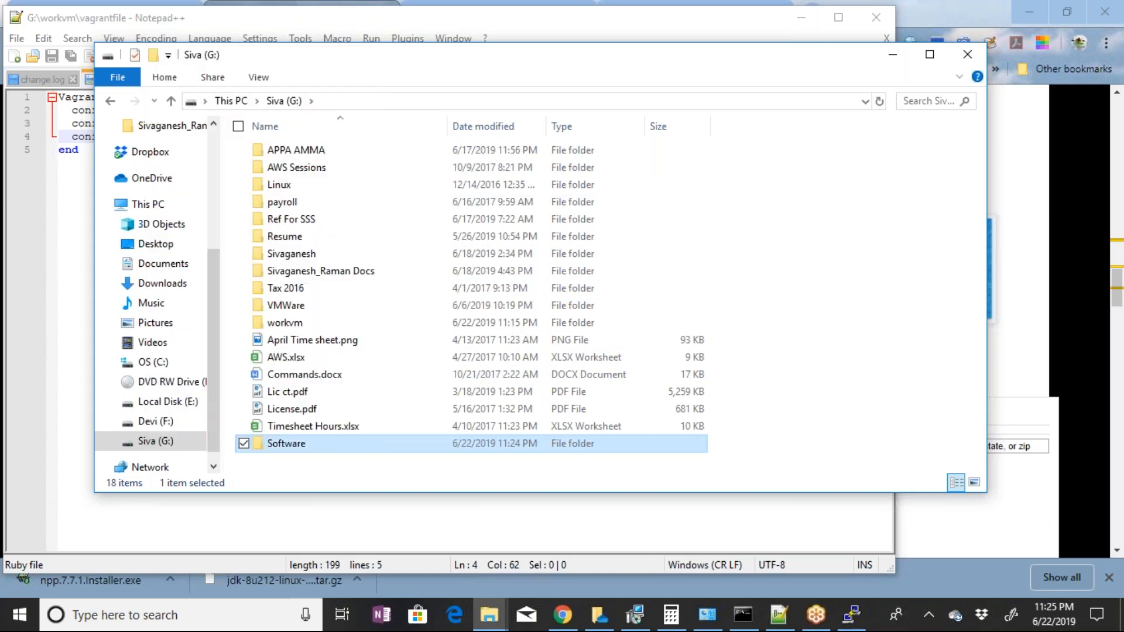
Open the Software folder on the G: drive and paste the copied Tomcat and JDK archives into it
key(Return)
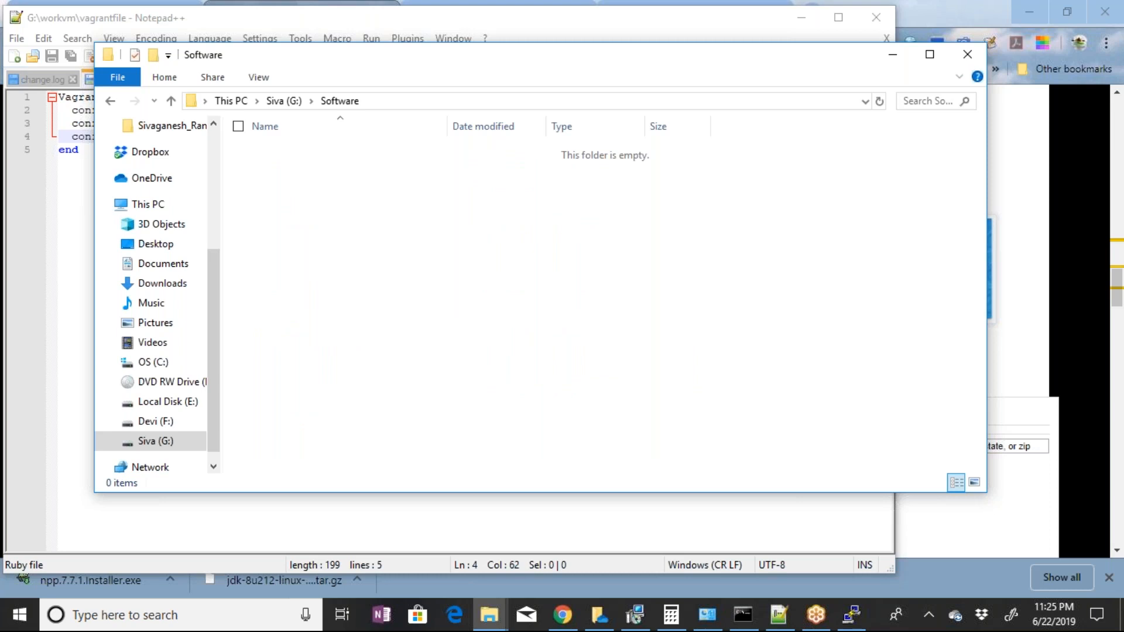
key(ctrl+v)
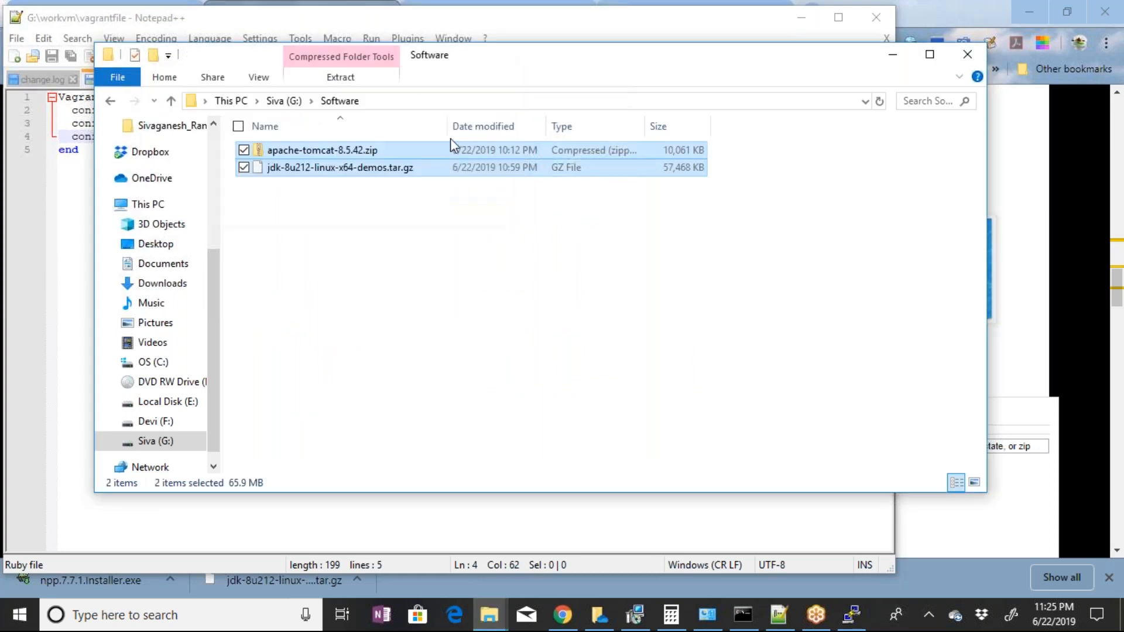
click(462, 100)
click(744, 176)
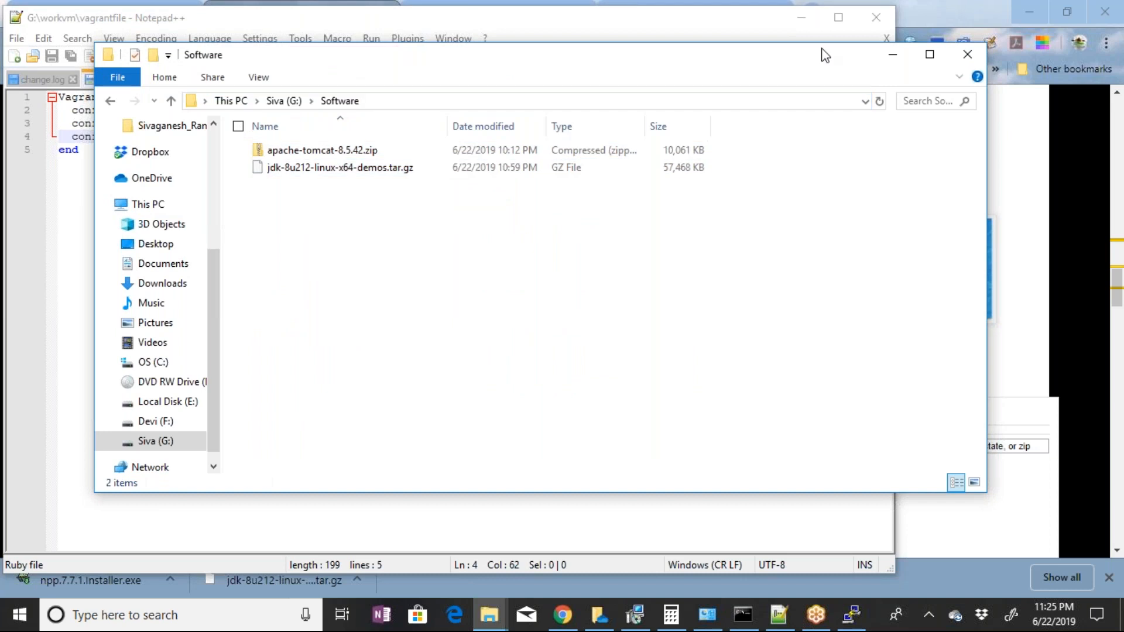
Move File Explorer out of the way and correct the synced folder's host path in the vagrantfile to "G:/Software"
drag(822, 48, 769, 50)
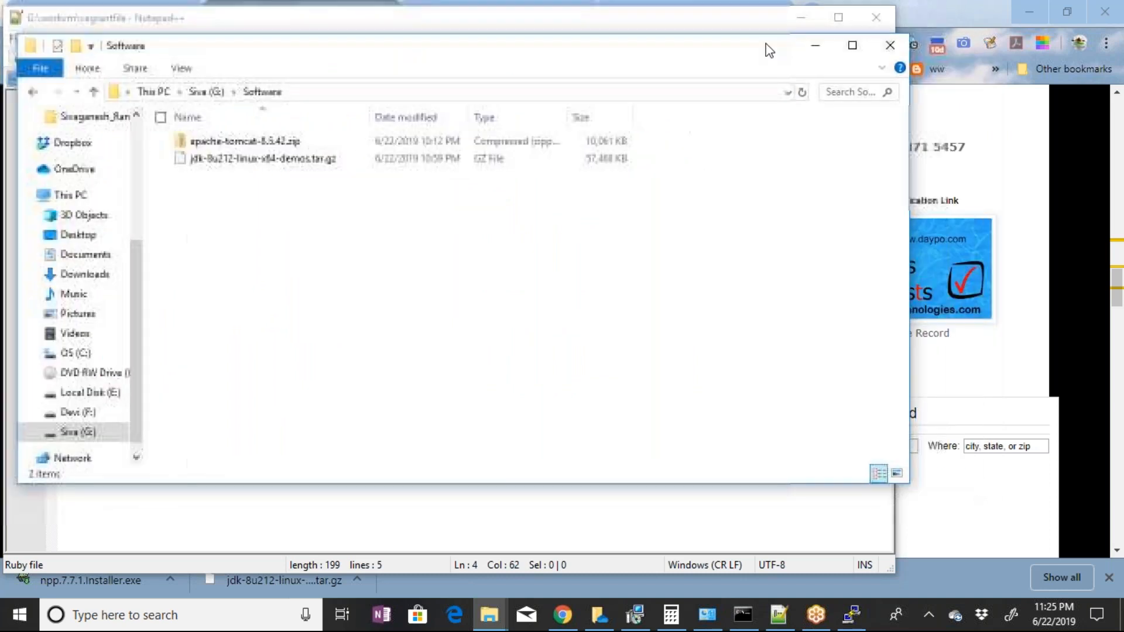
click(814, 51)
click(243, 136)
key(BackSpace)
text(G)
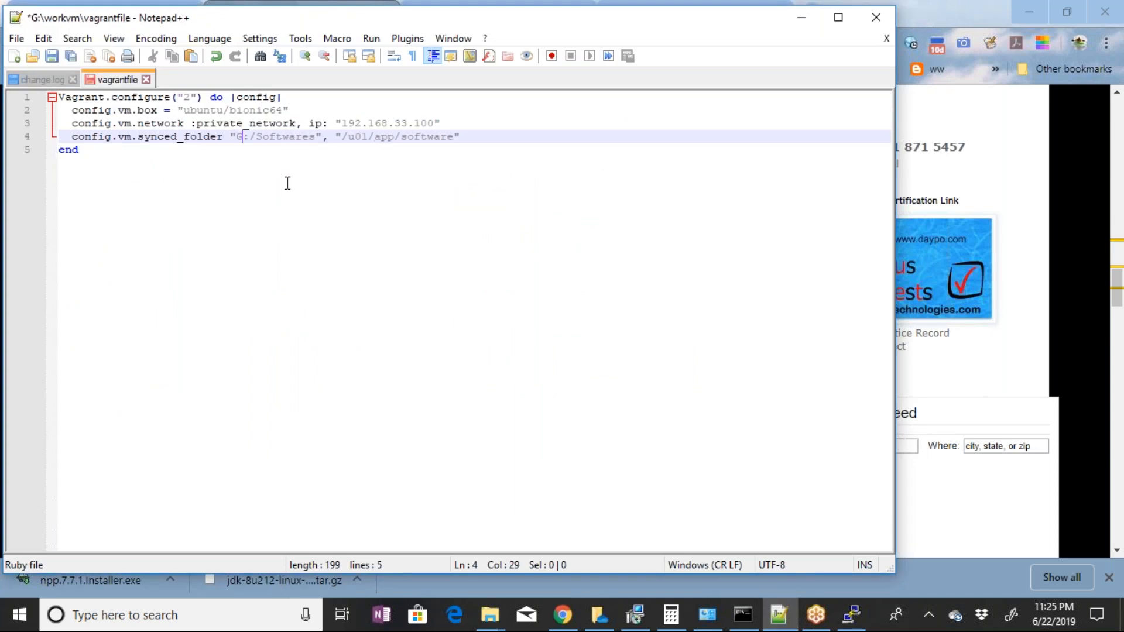
click(348, 137)
drag(348, 137, 454, 138)
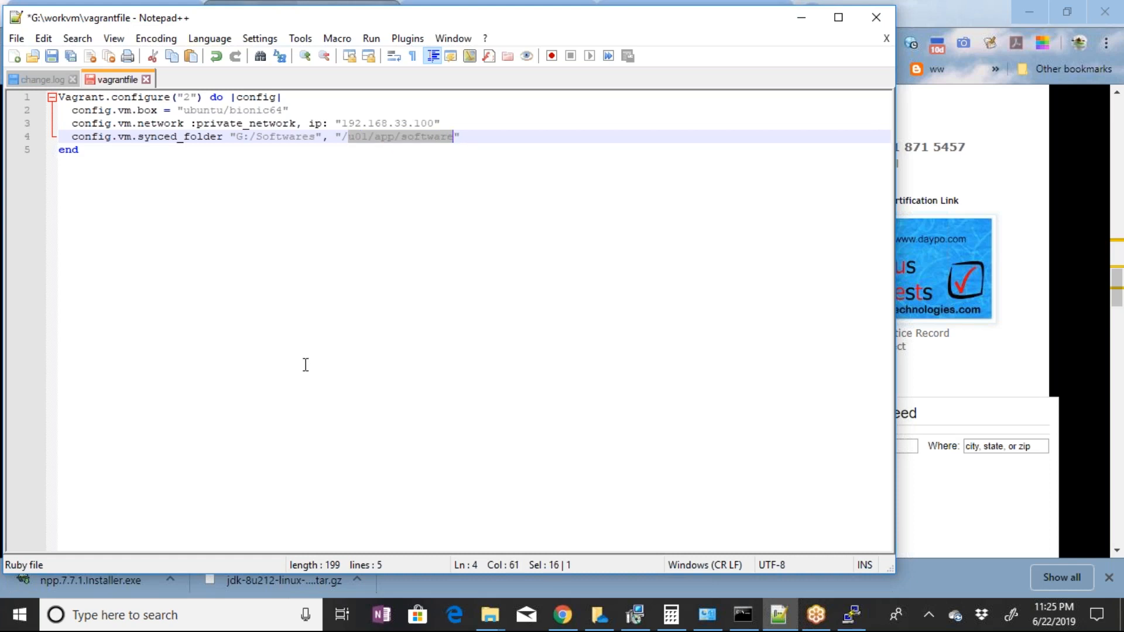
click(311, 142)
key(Delete)
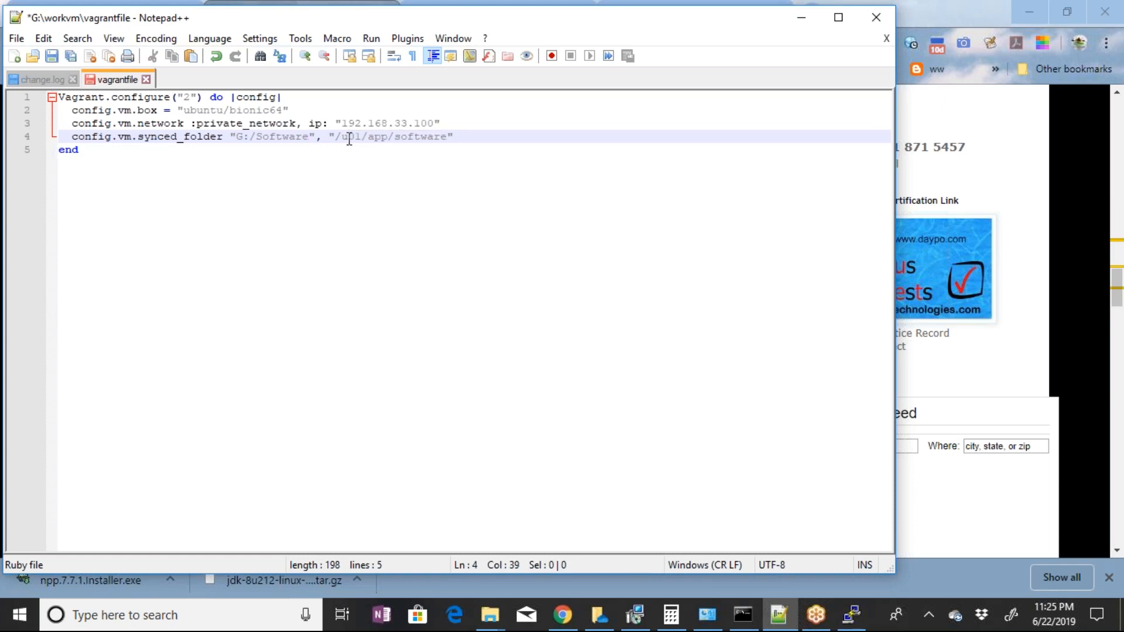
Examine the guest path /u01/app/software in the vagrantfile's synced_folder line, especially its u01 part
drag(342, 139, 447, 137)
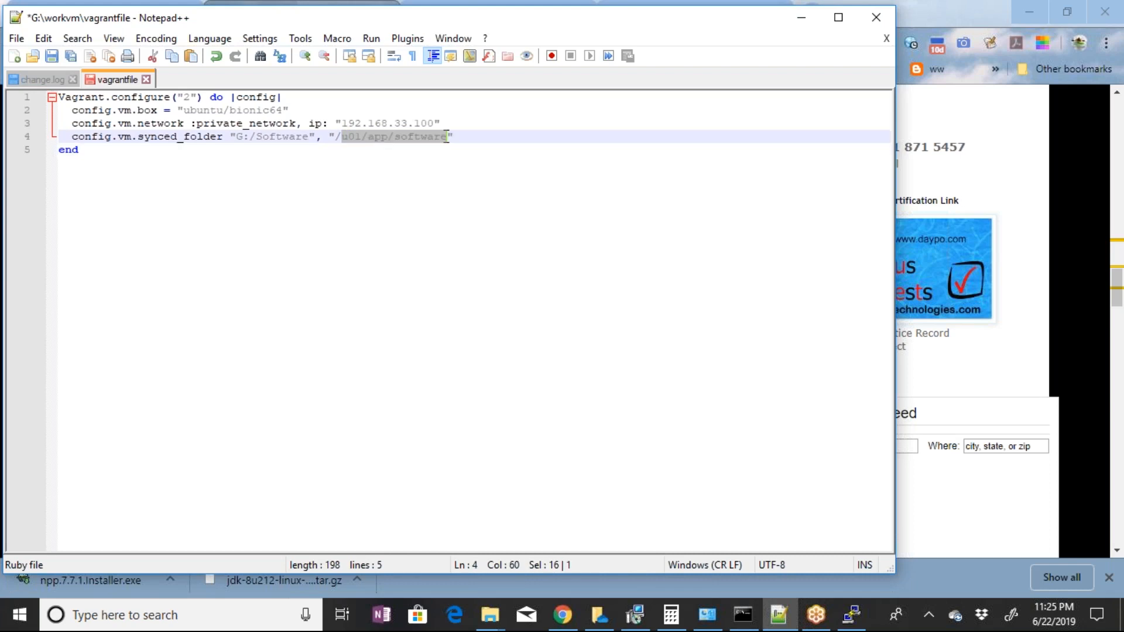
click(437, 176)
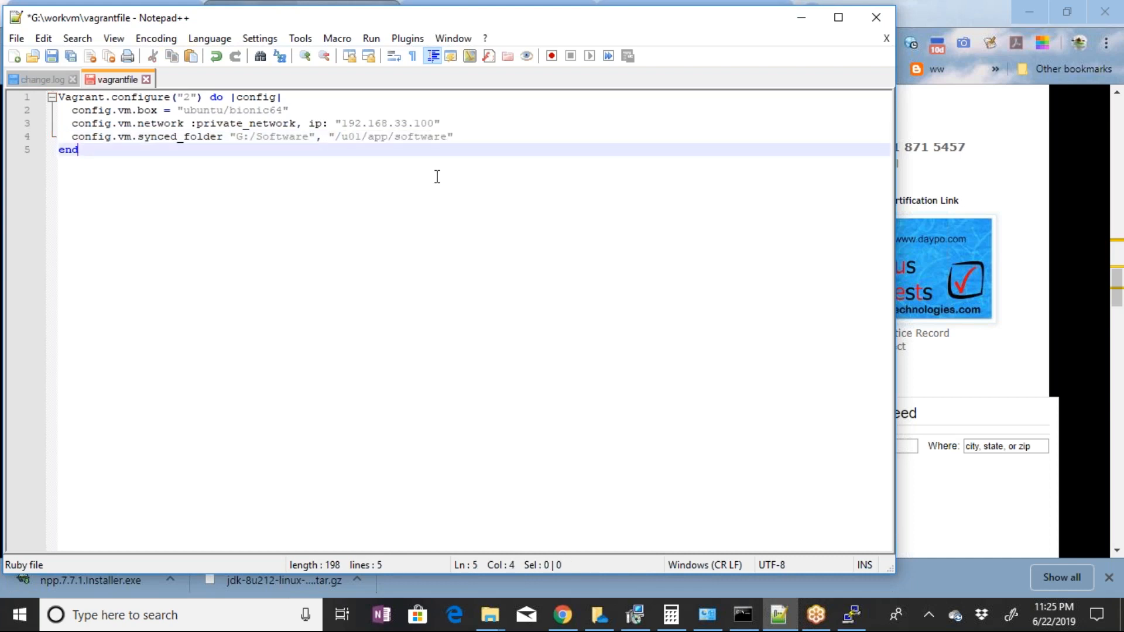
click(347, 139)
drag(342, 138, 353, 137)
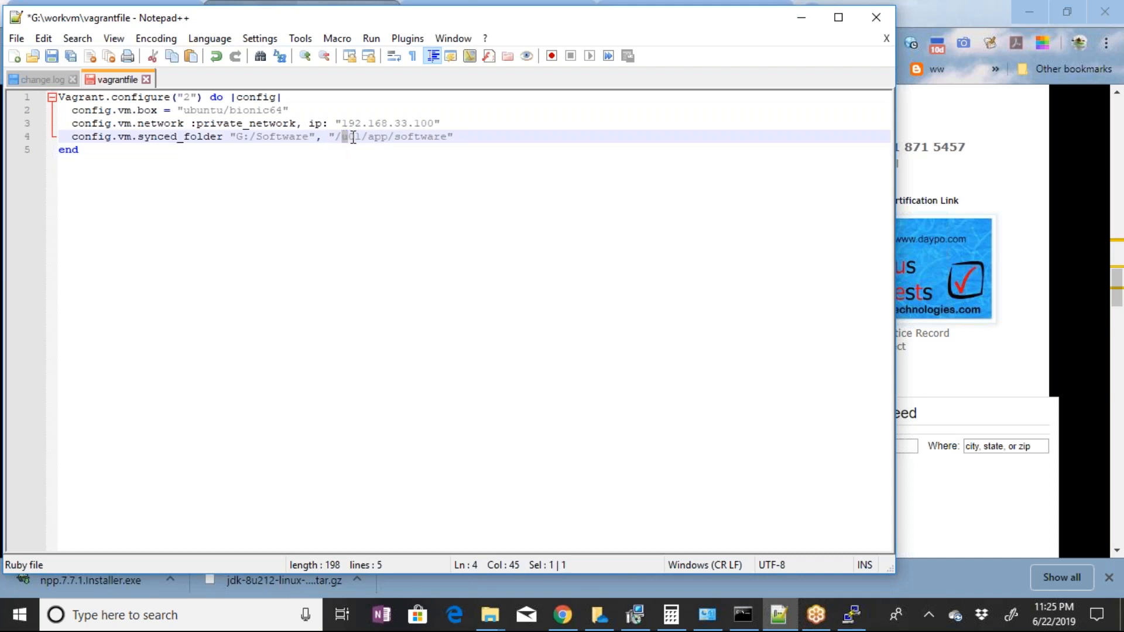
drag(353, 137, 360, 138)
click(342, 160)
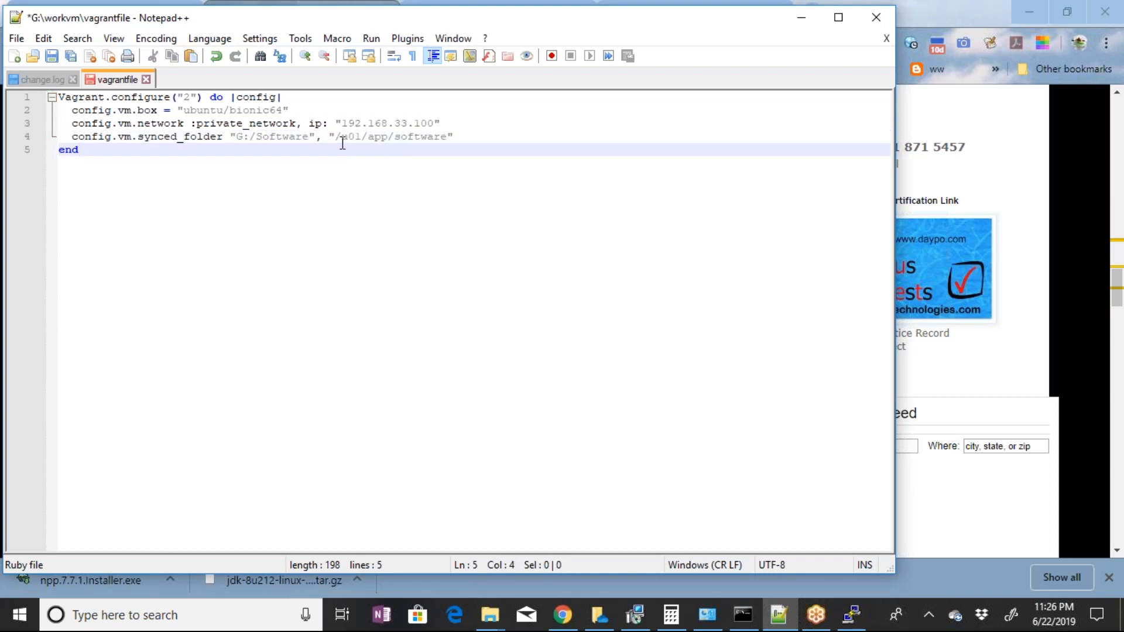
drag(344, 143, 360, 139)
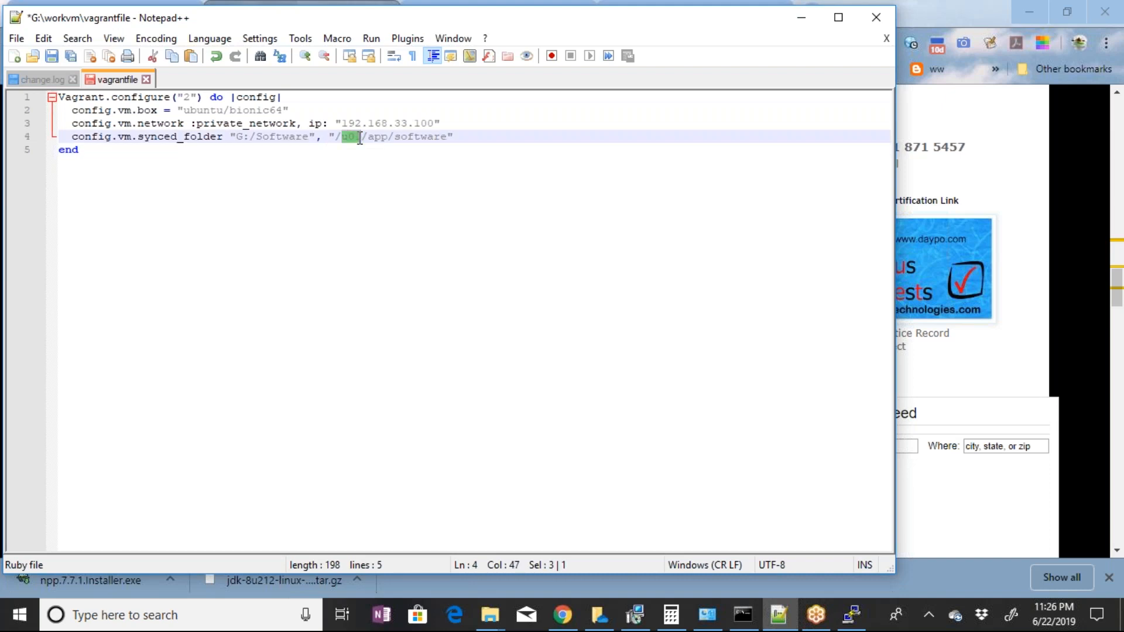
click(339, 196)
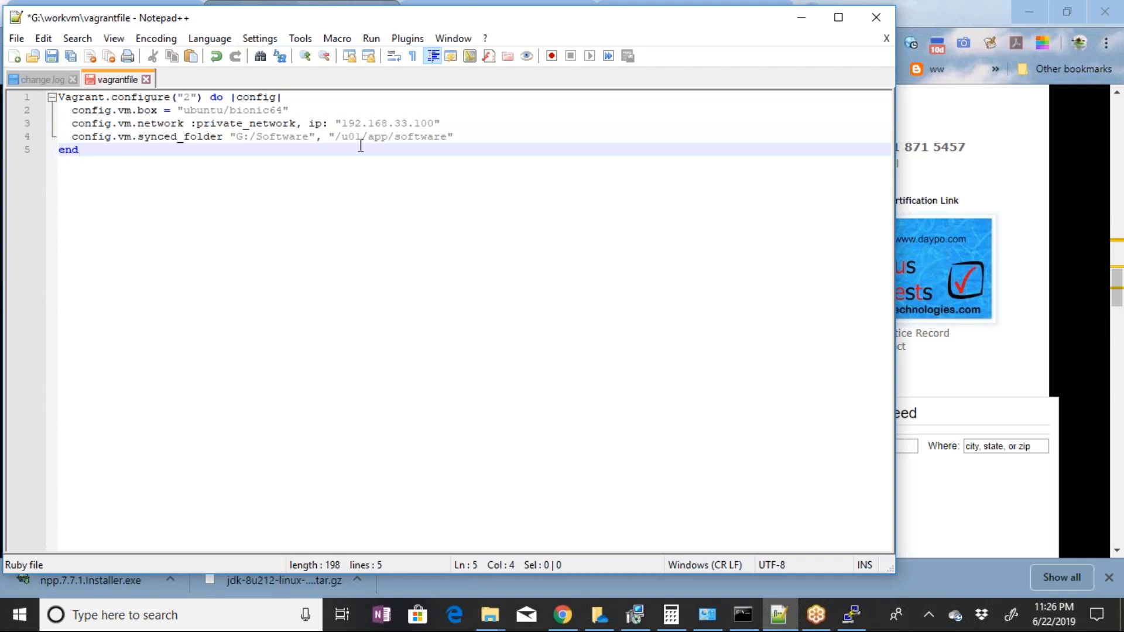
Save the vagrantfile and run vagrant reload in the Command Prompt from G:\workvm
key(ctrl+s)
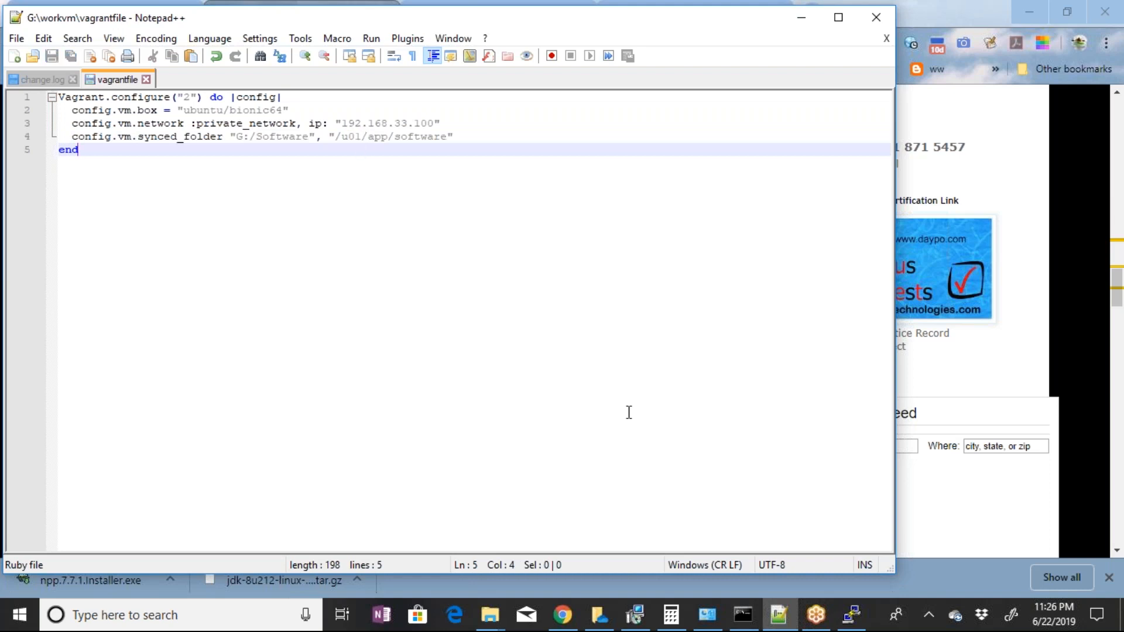
click(744, 618)
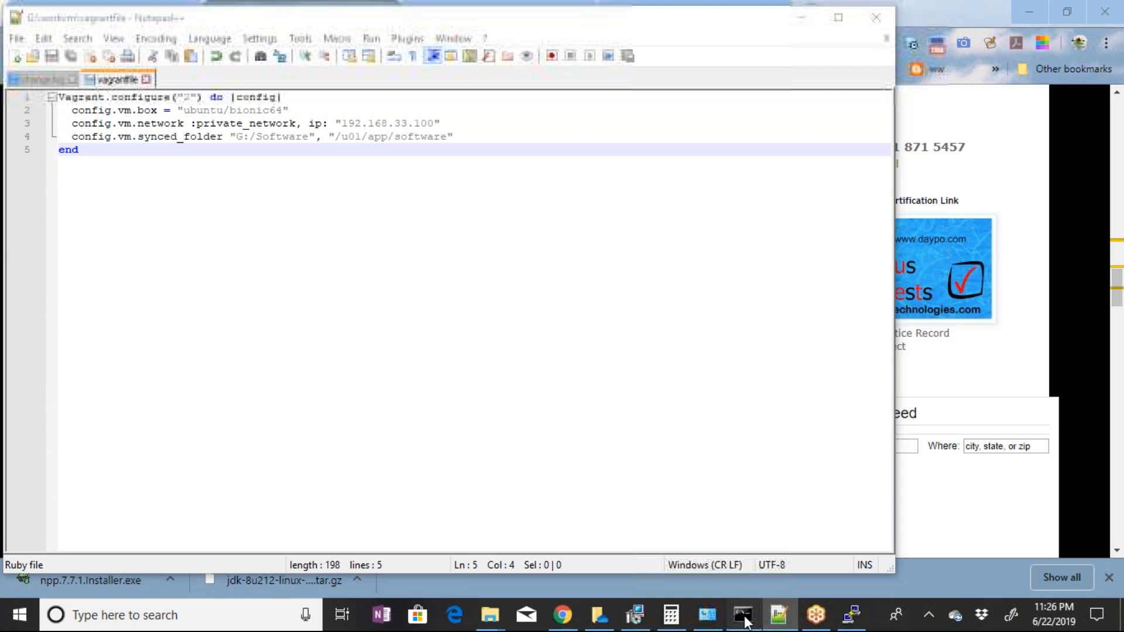
text(vagrant reload)
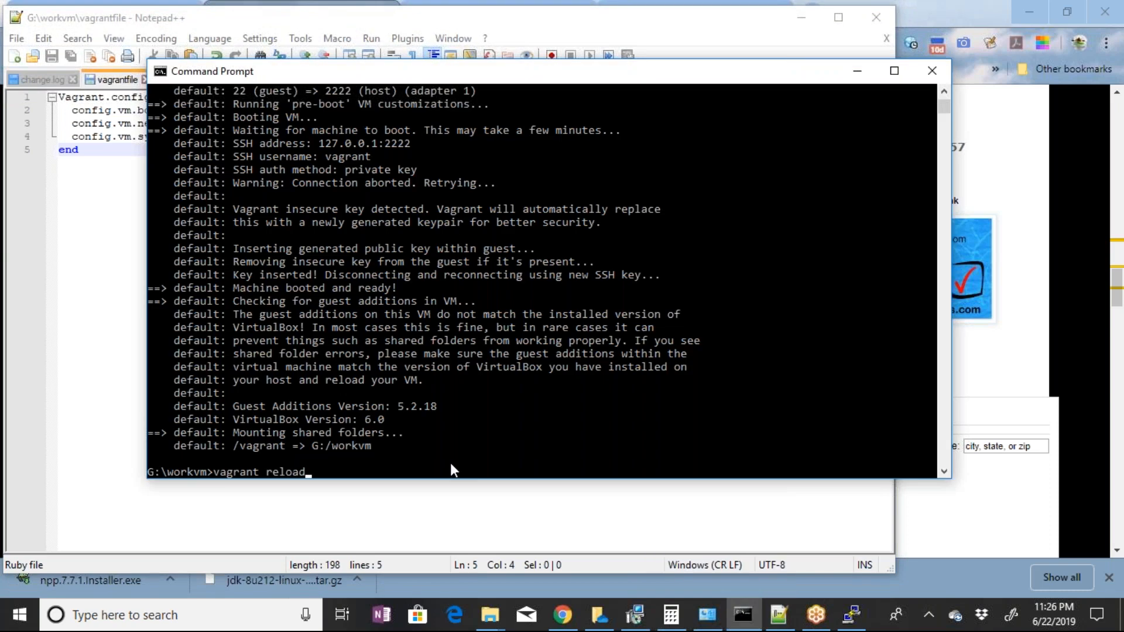
key(Return)
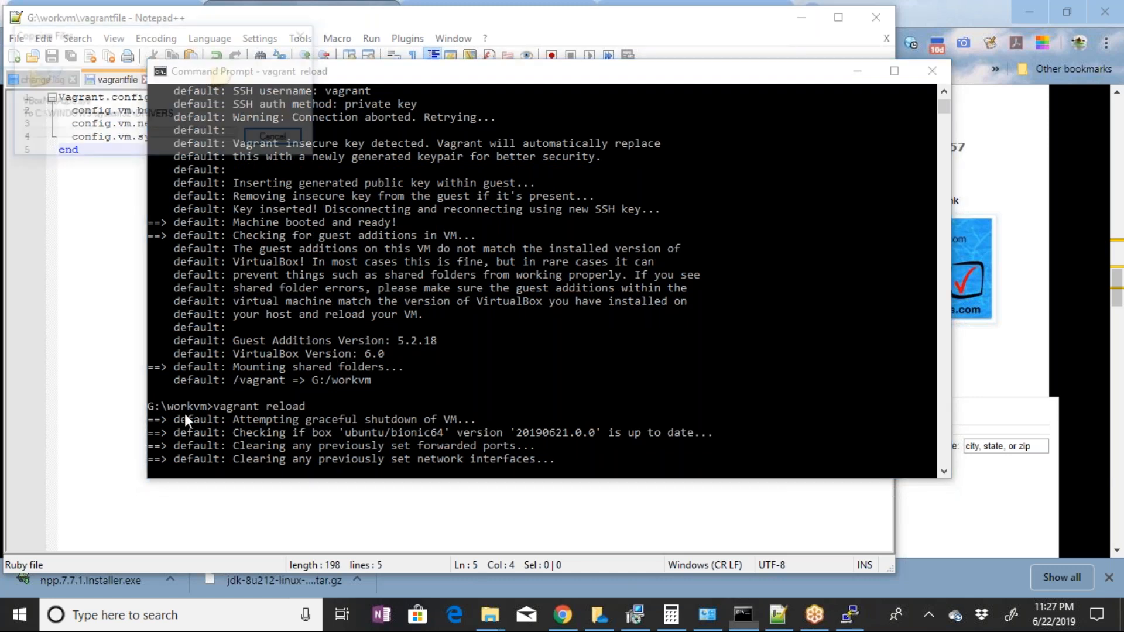
Bring up the inactive PuTTY session and close its window
click(850, 615)
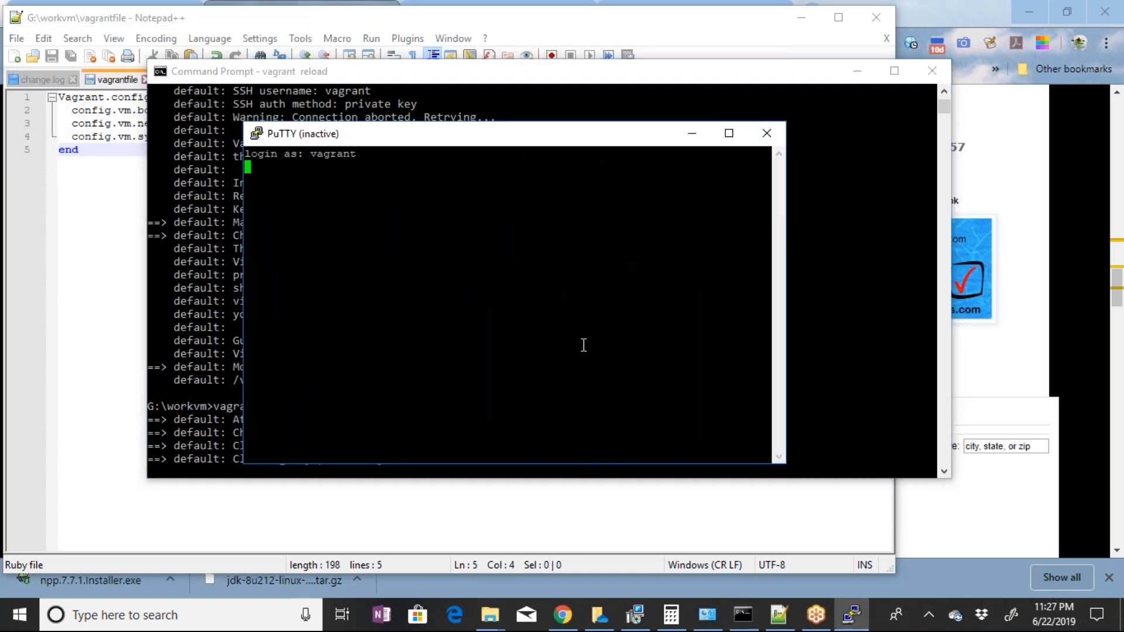
click(762, 134)
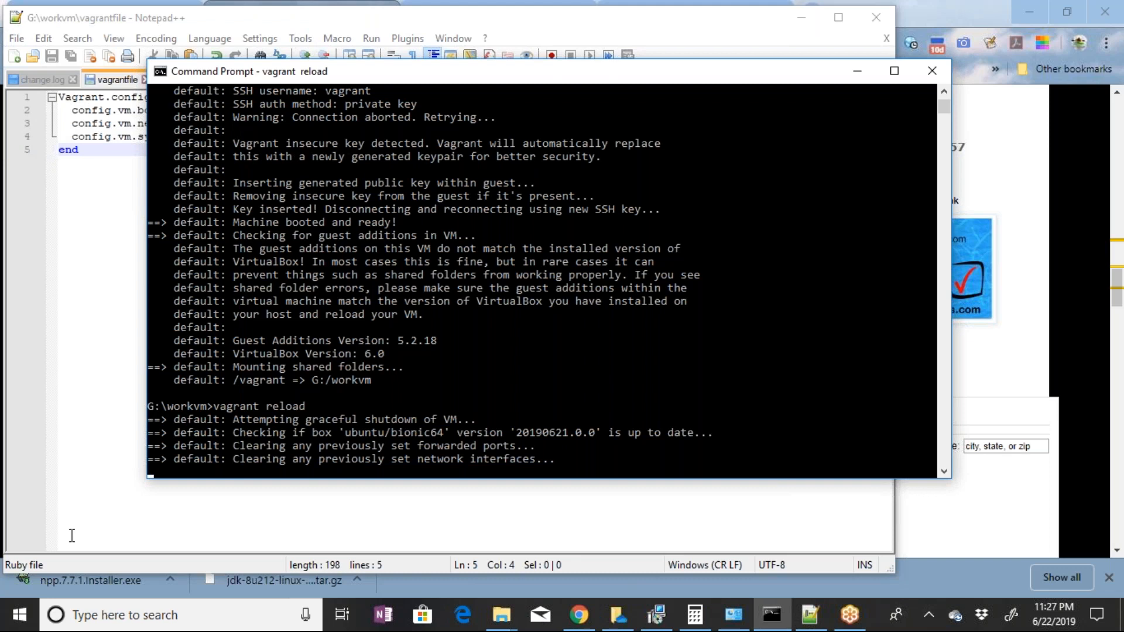
key(super)
text(putty)
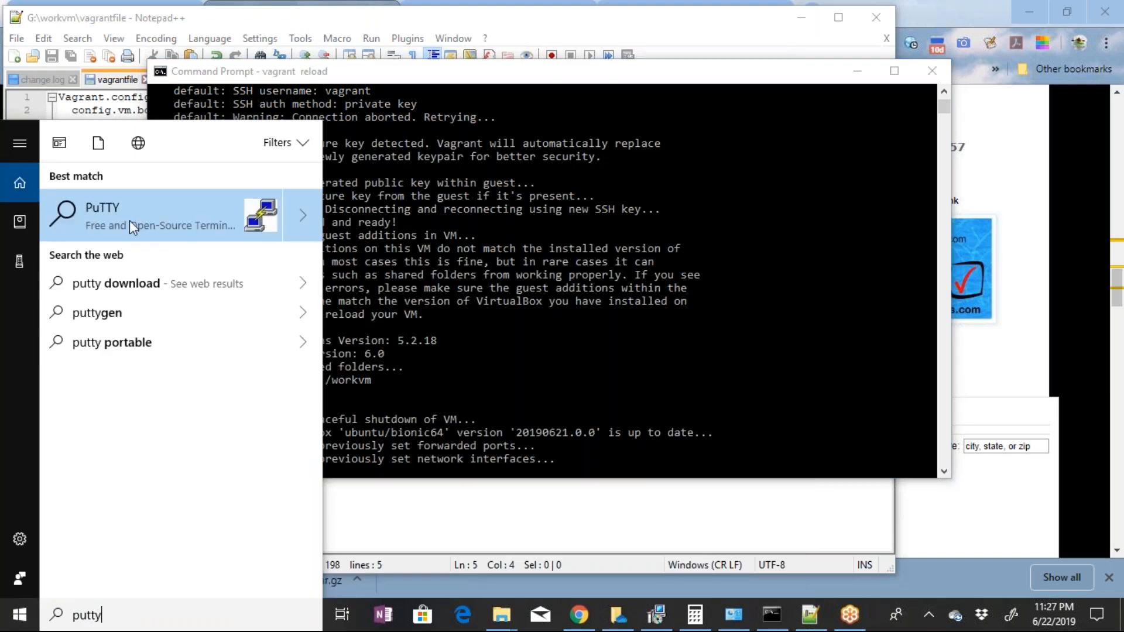
click(129, 220)
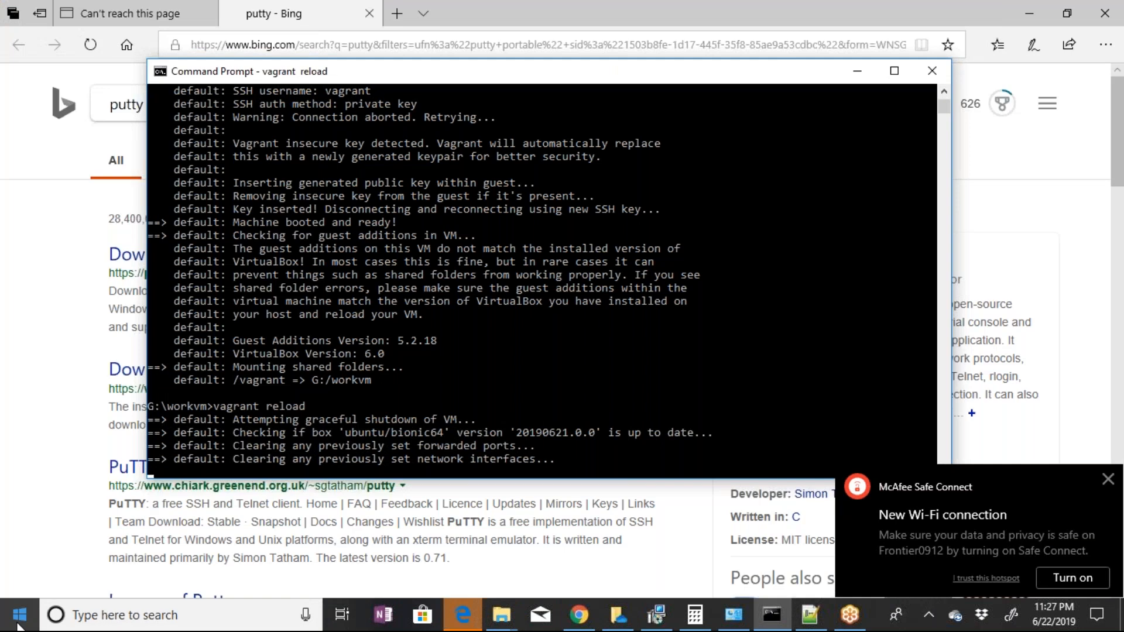
click(18, 624)
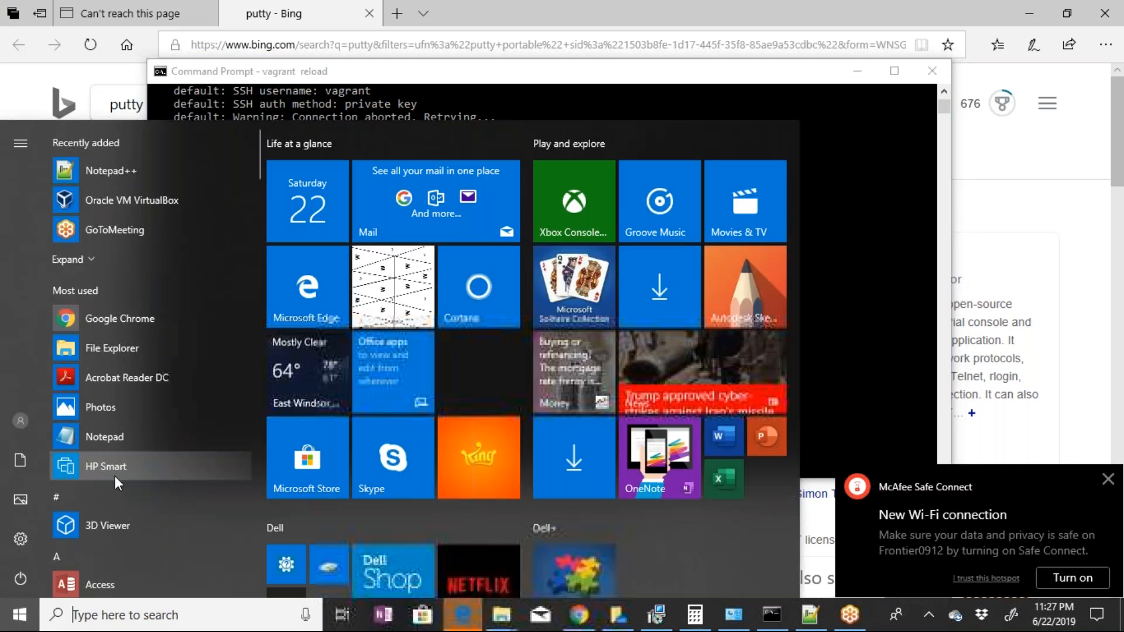
click(69, 259)
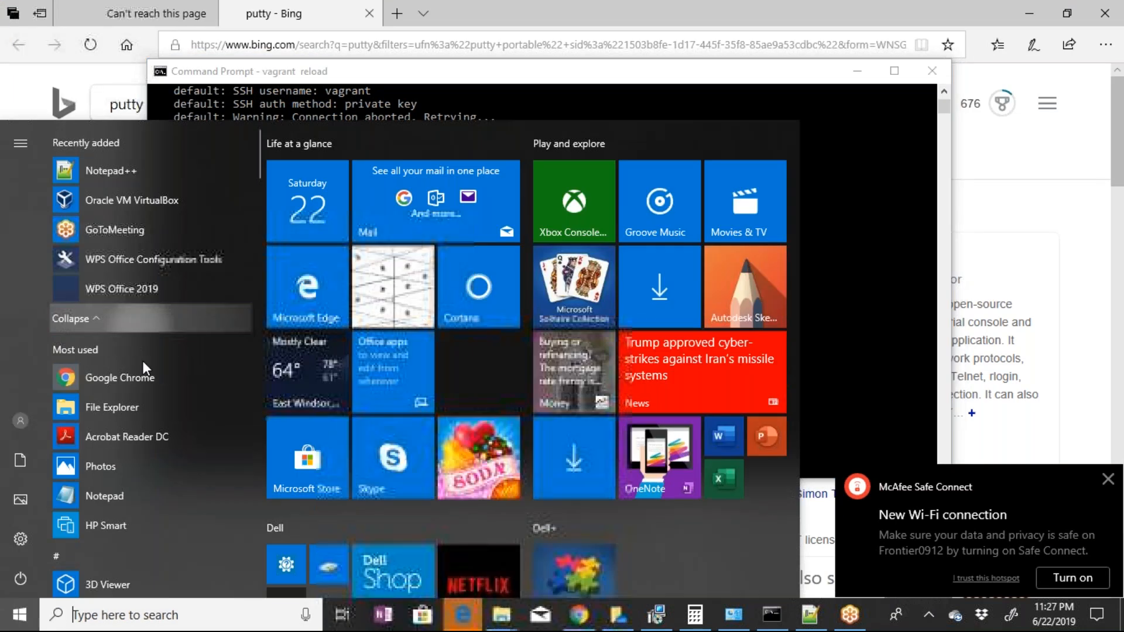
scroll(142, 361, down, 5)
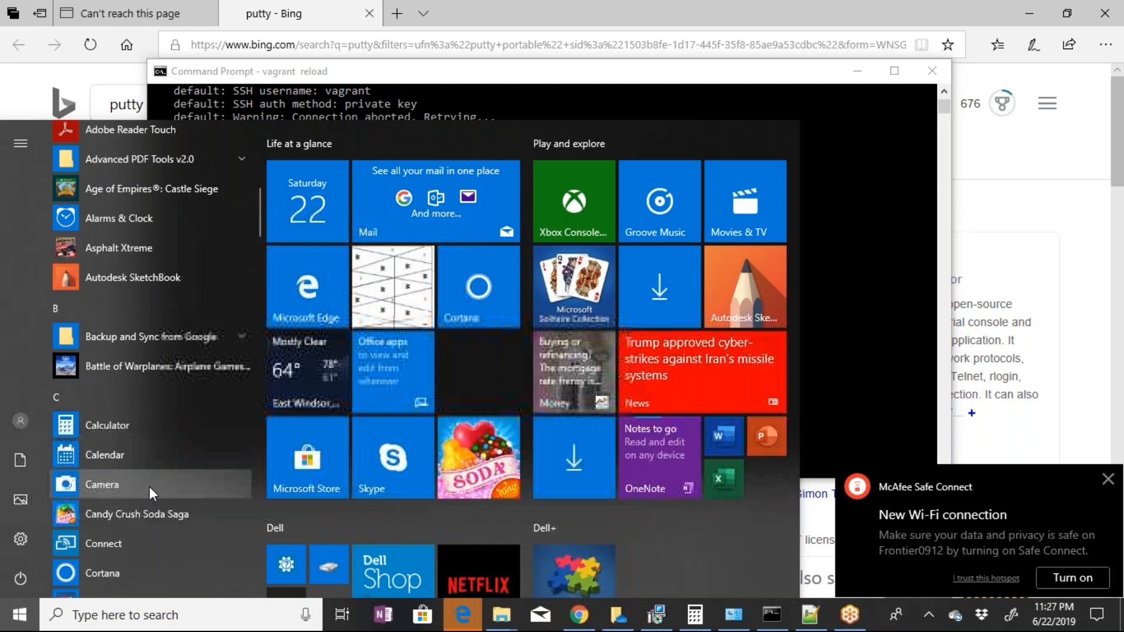
scroll(158, 519, down, 10)
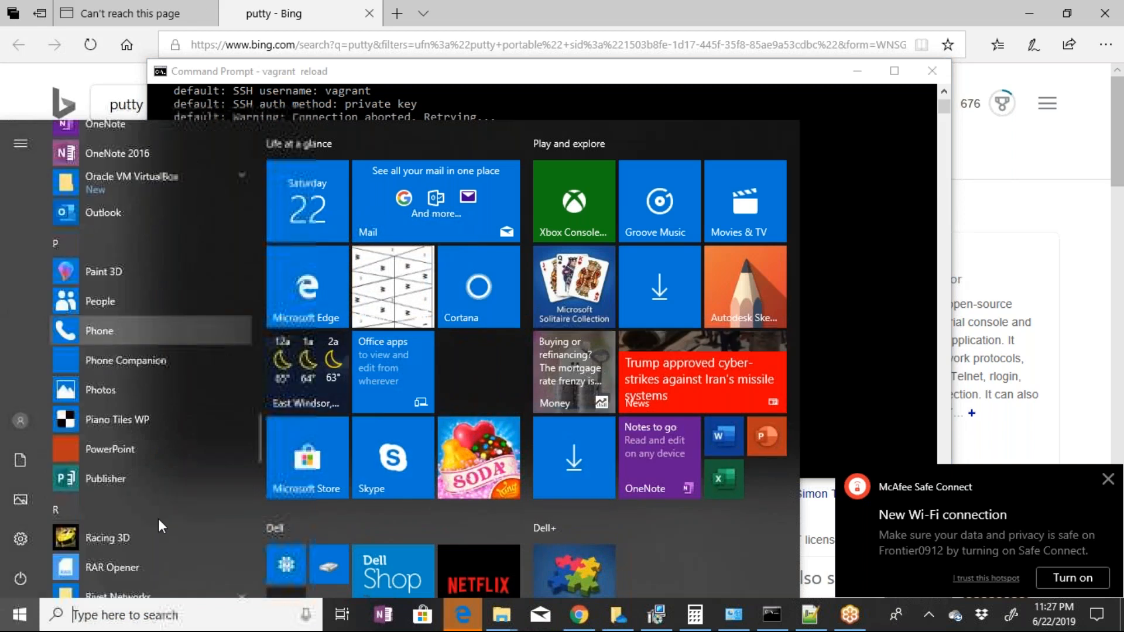
scroll(158, 519, down, 1)
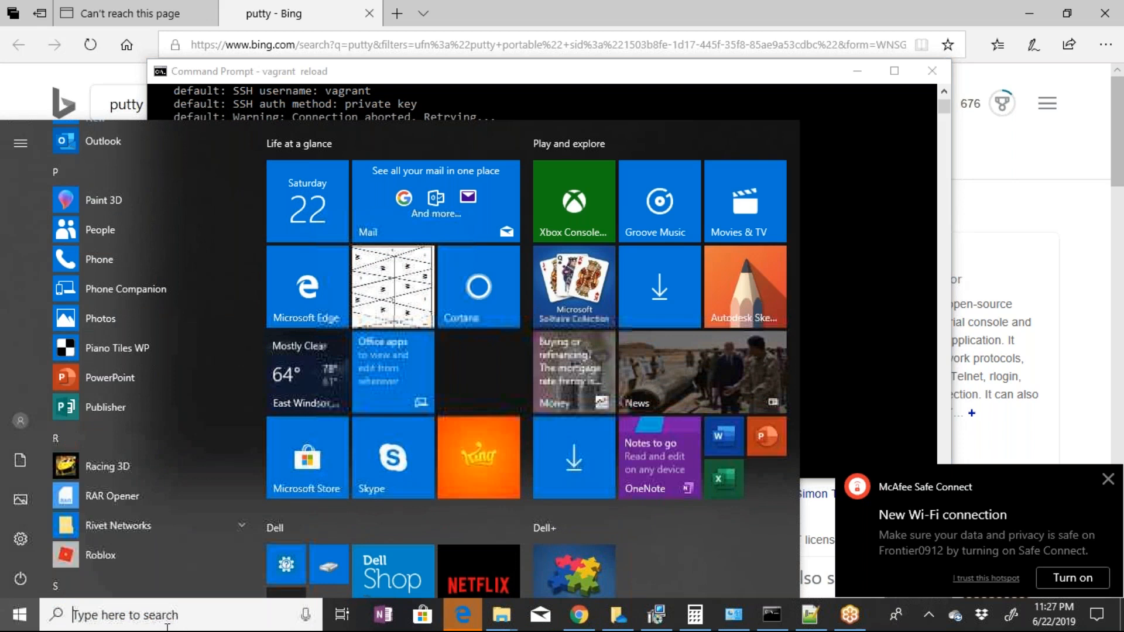
Try to run the desktop putty.exe as administrator from a Windows search, and close the extra Bing results tab
text(putty)
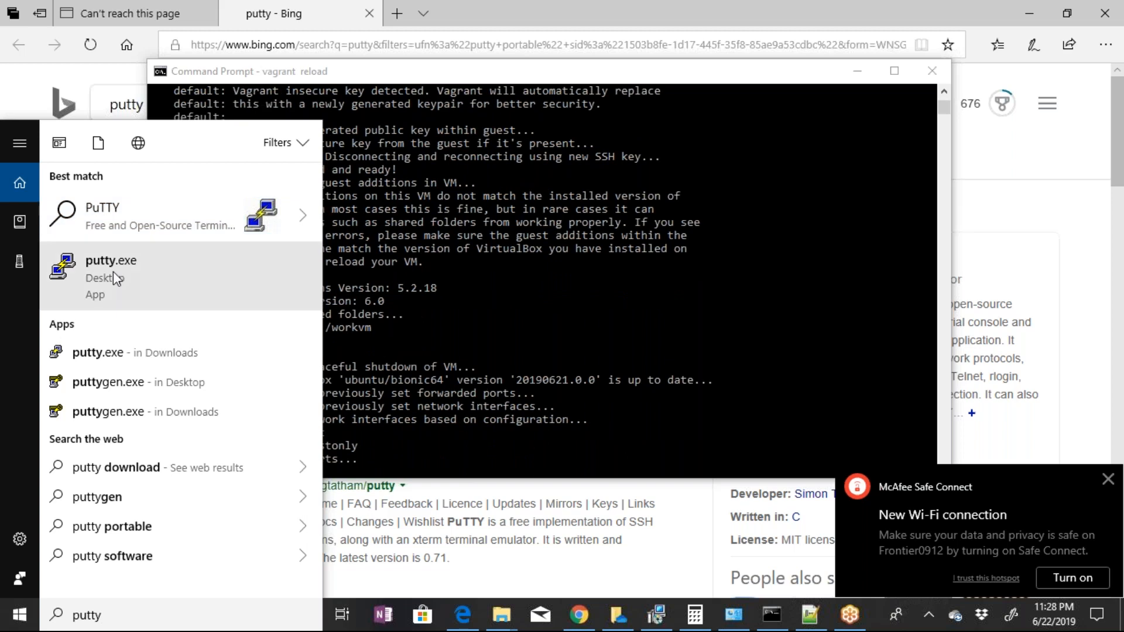
right_click(113, 271)
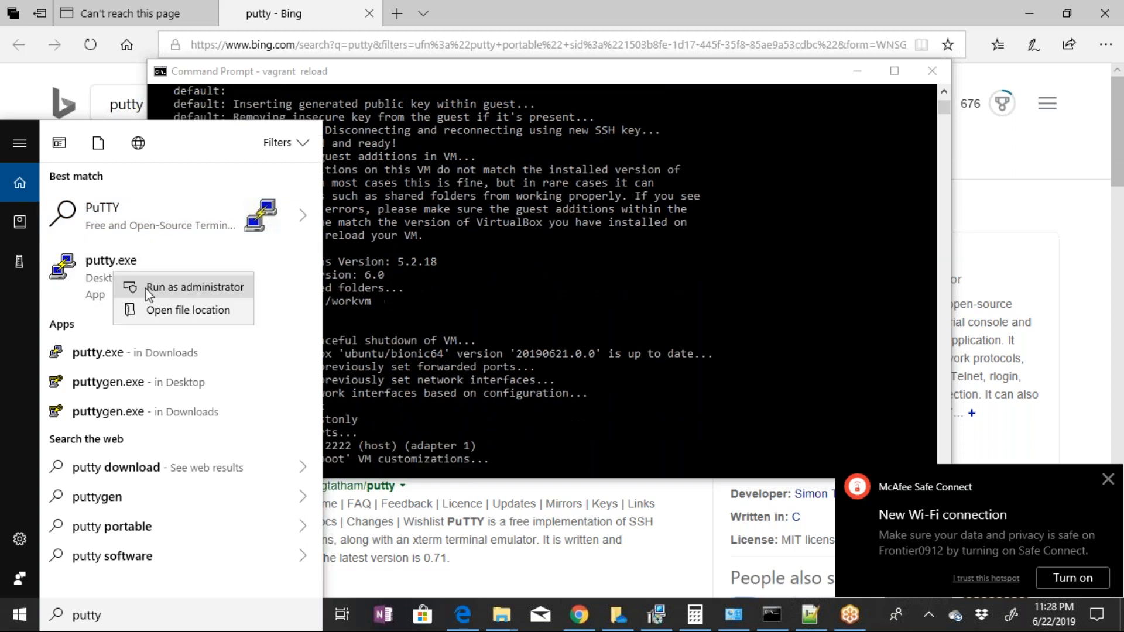
click(146, 288)
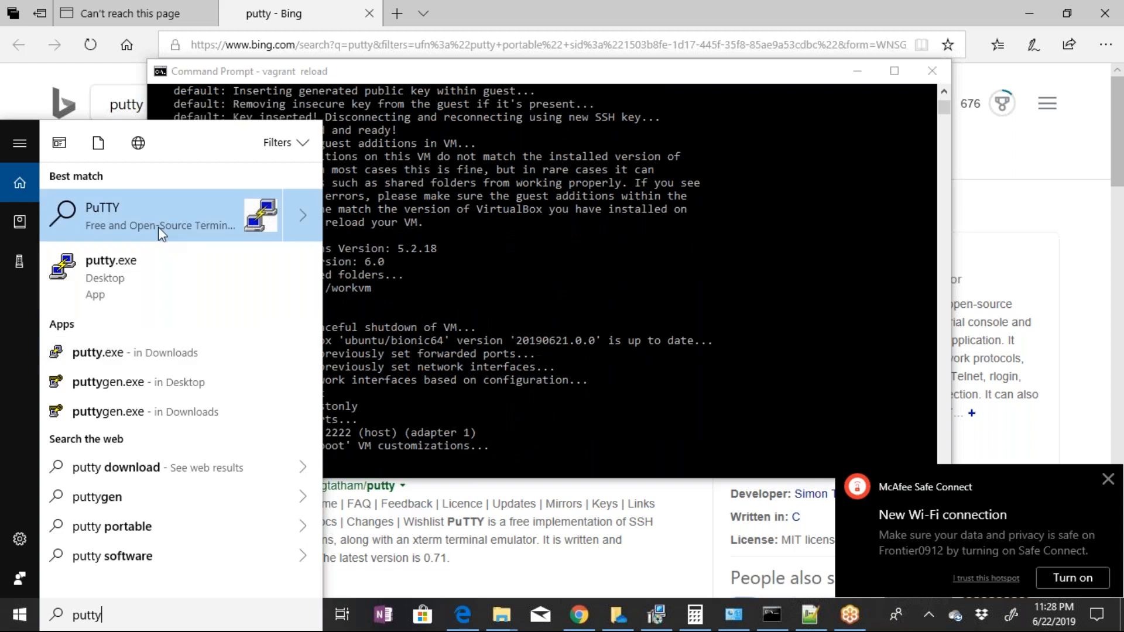
click(158, 227)
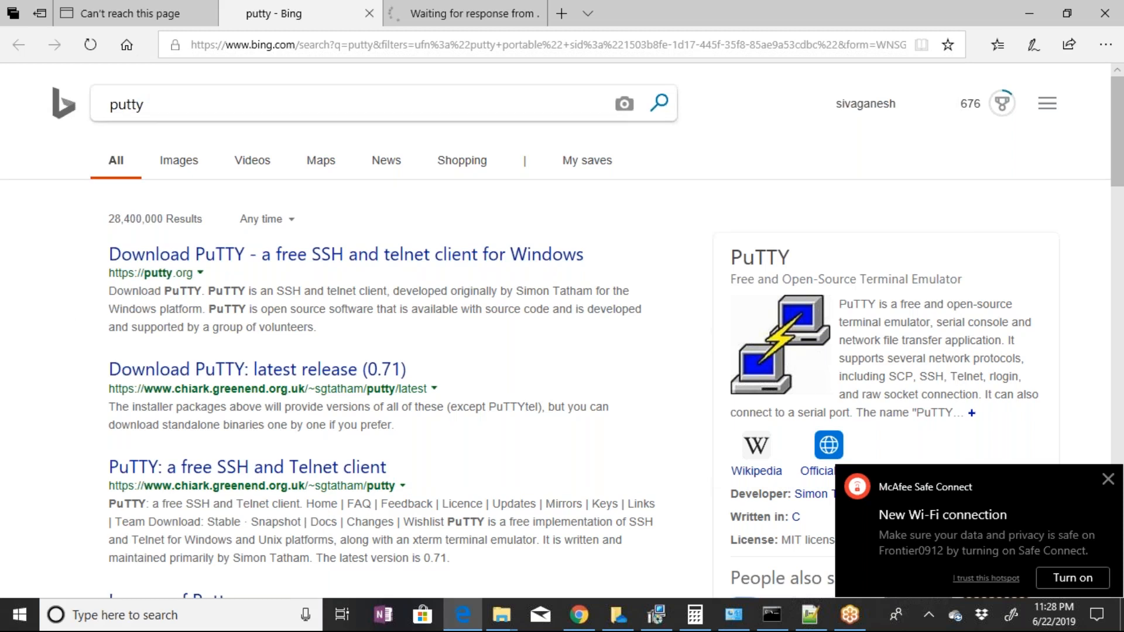
click(545, 14)
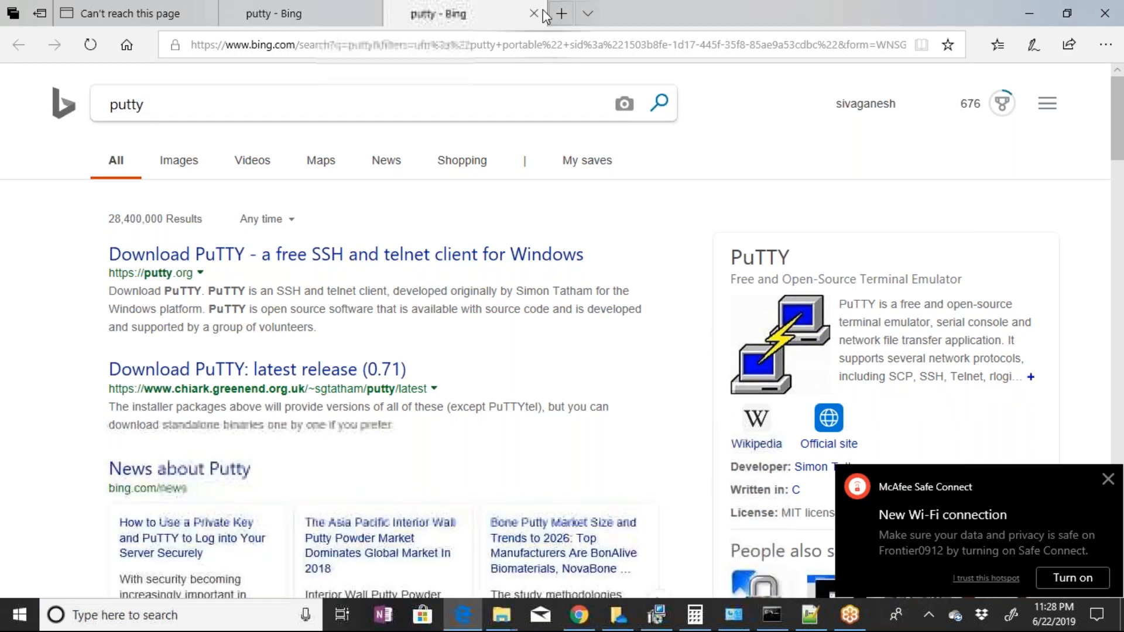
click(534, 13)
Search Windows for putty again, bring up the PuTTY Configuration window, and leave the Bing results page
key(super)
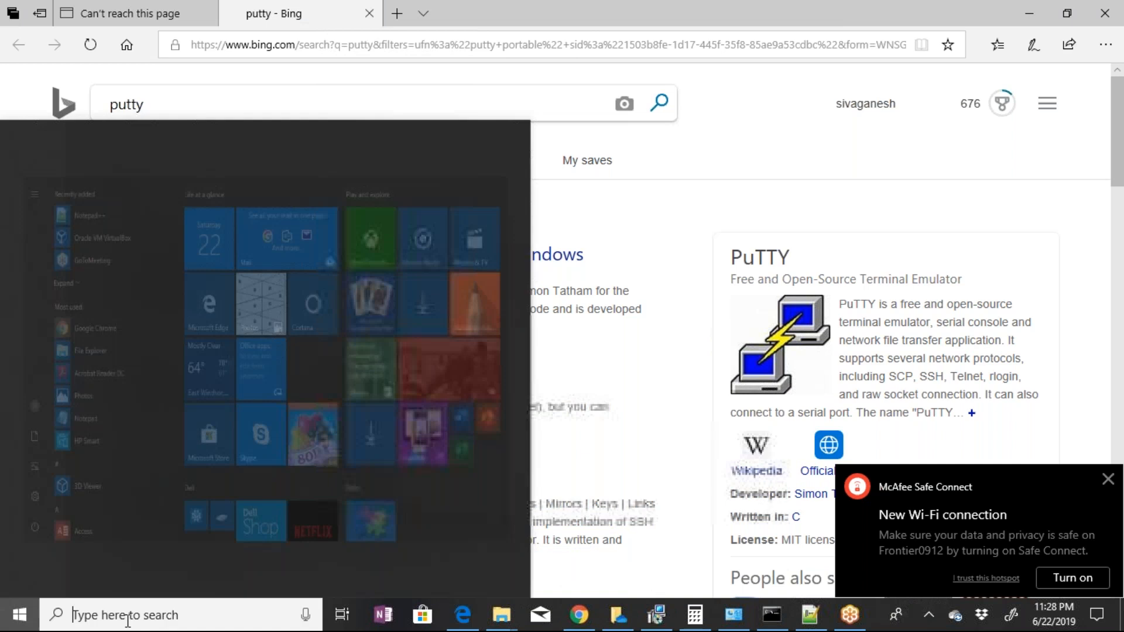
text(putty)
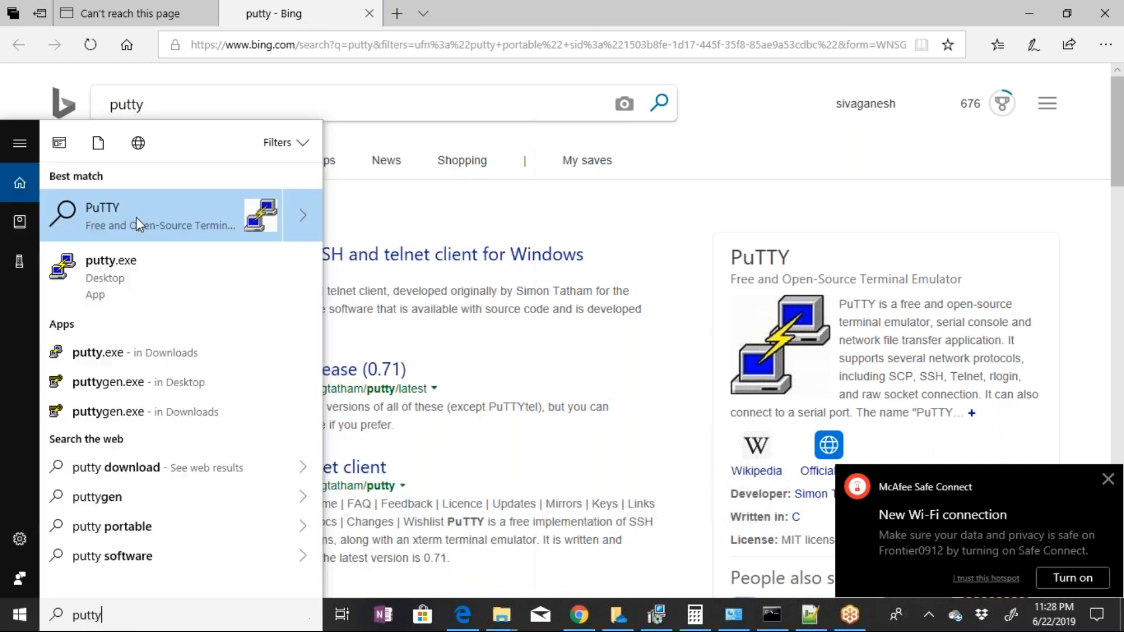
key(Return)
click(370, 13)
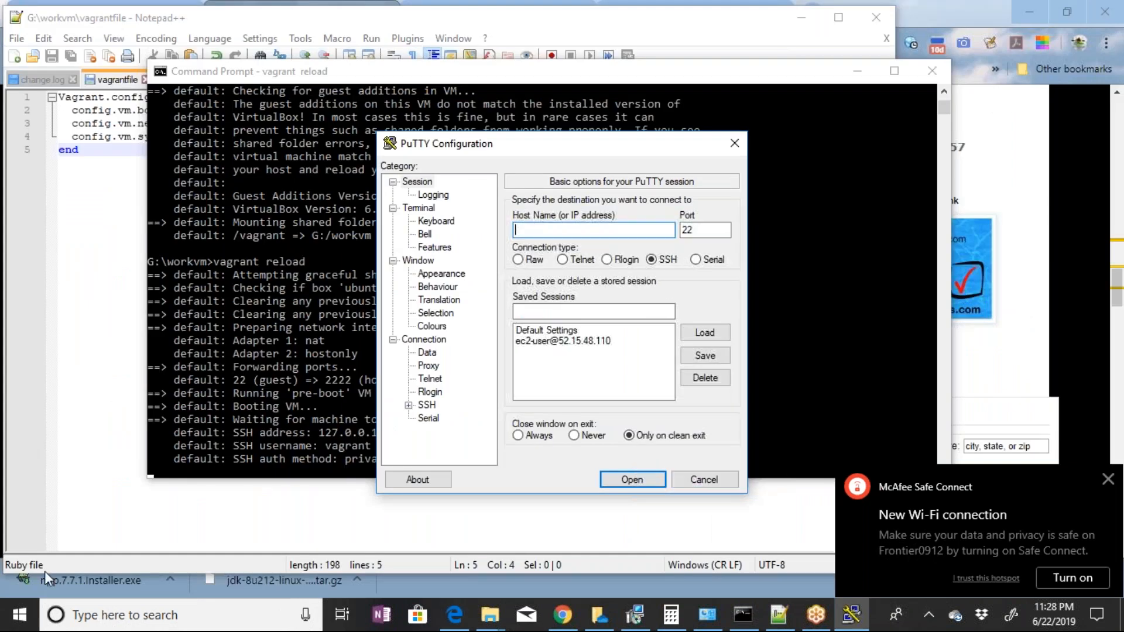
click(518, 32)
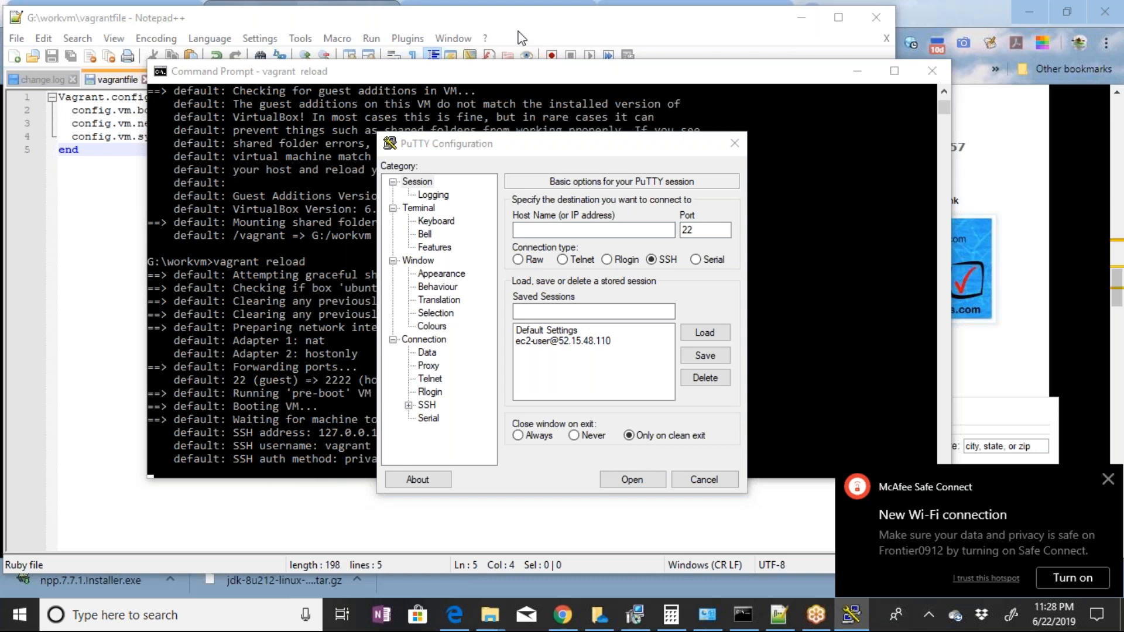
key(super+e)
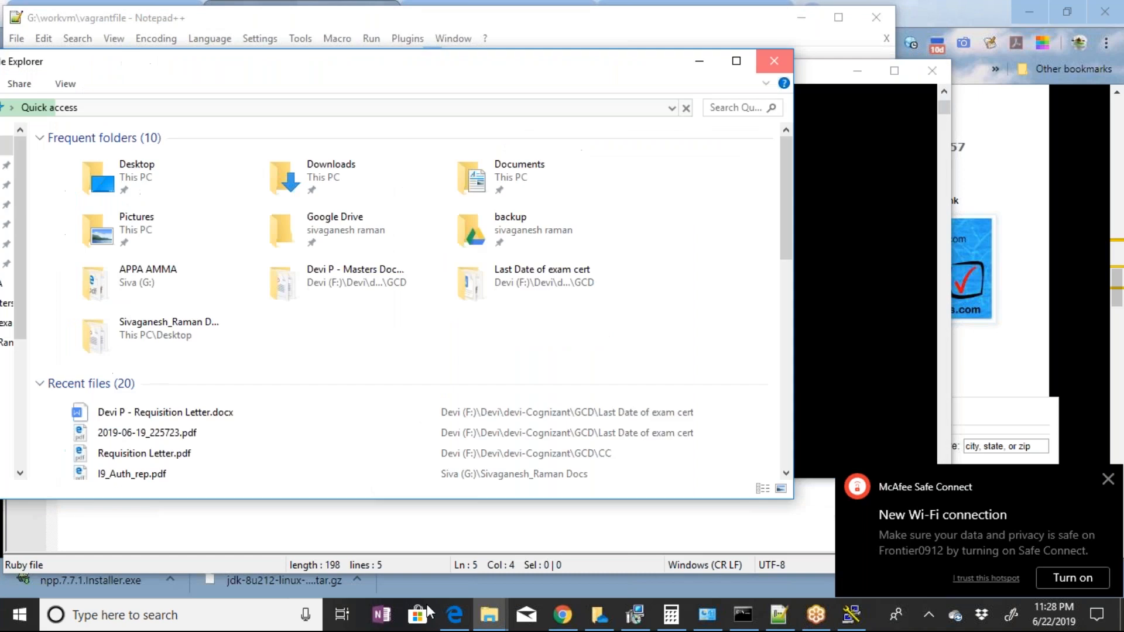
click(783, 59)
click(15, 621)
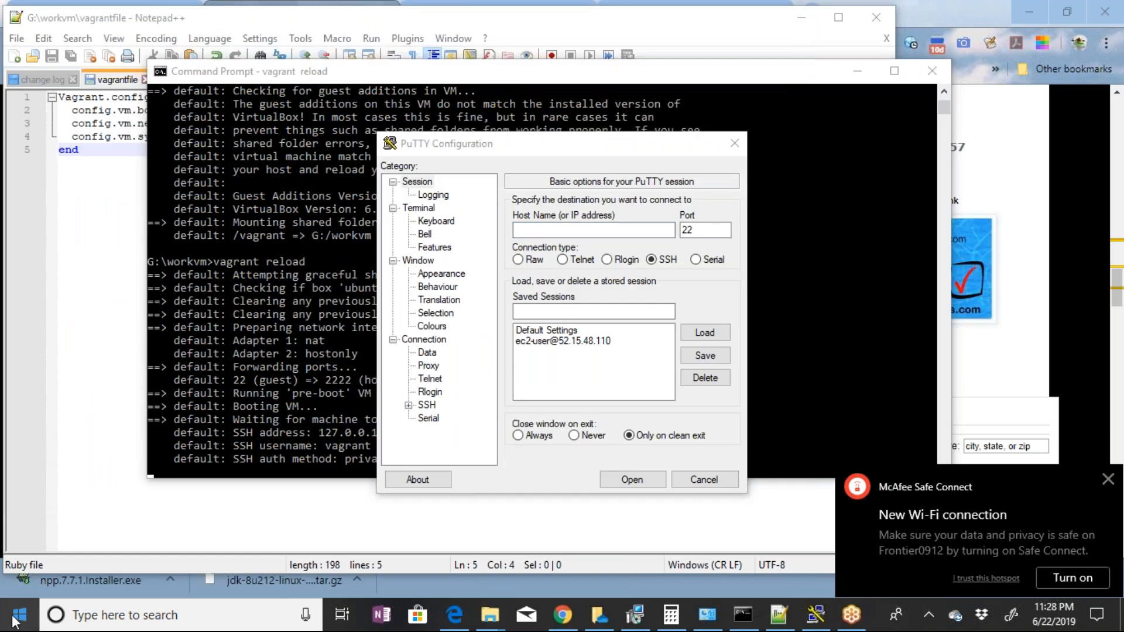
right_click(15, 621)
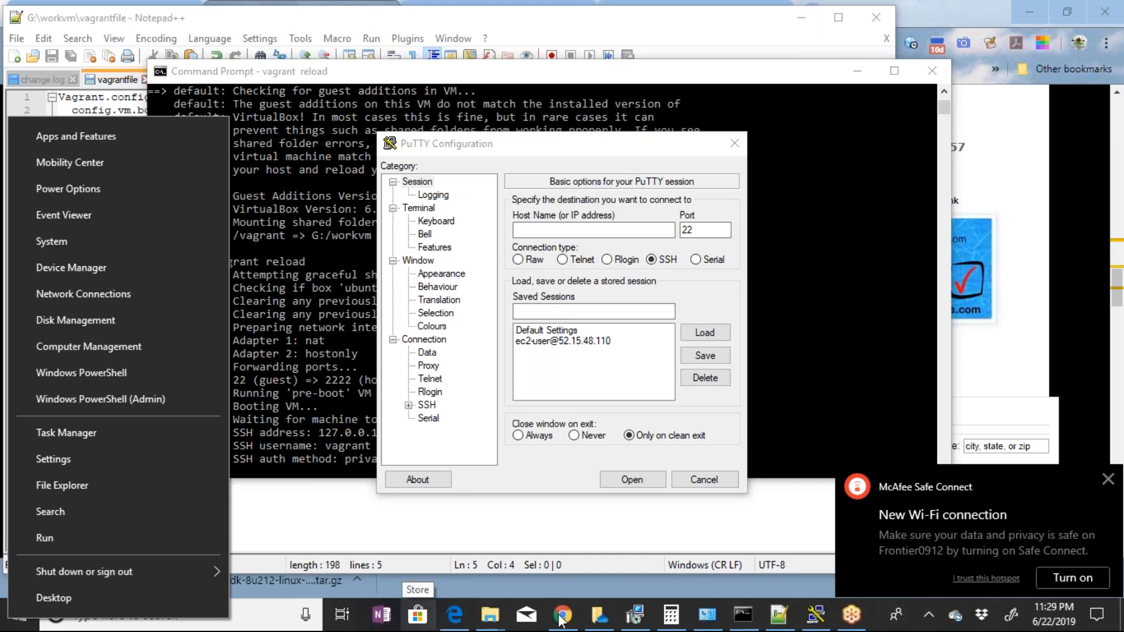
Close the Mail, Calculator and System windows that are not needed
mouse_move(562, 621)
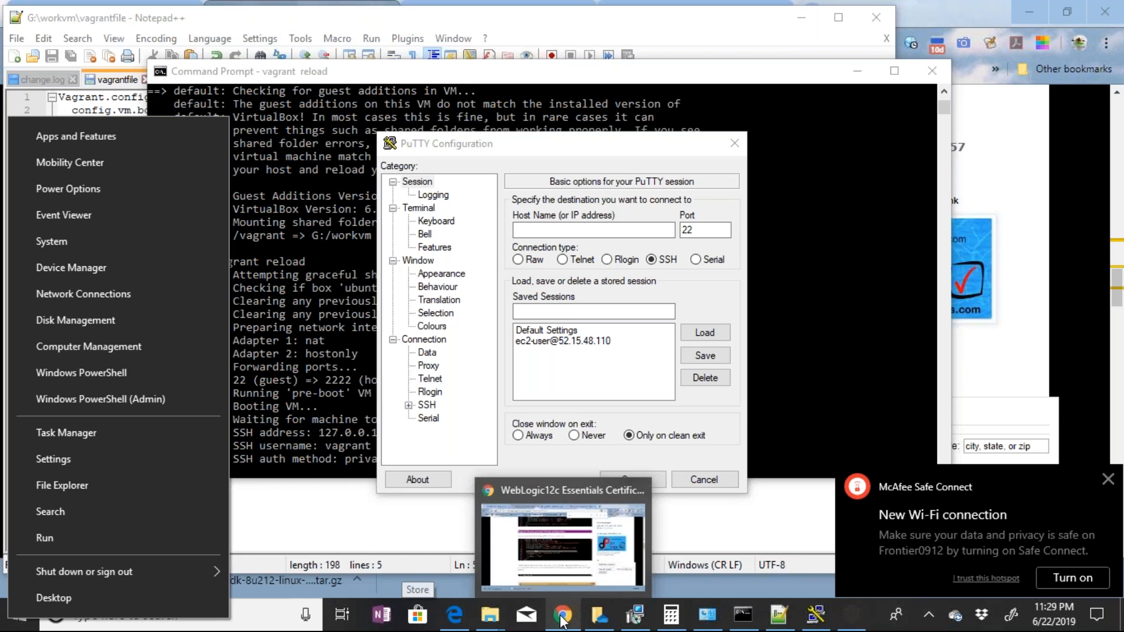
mouse_move(494, 618)
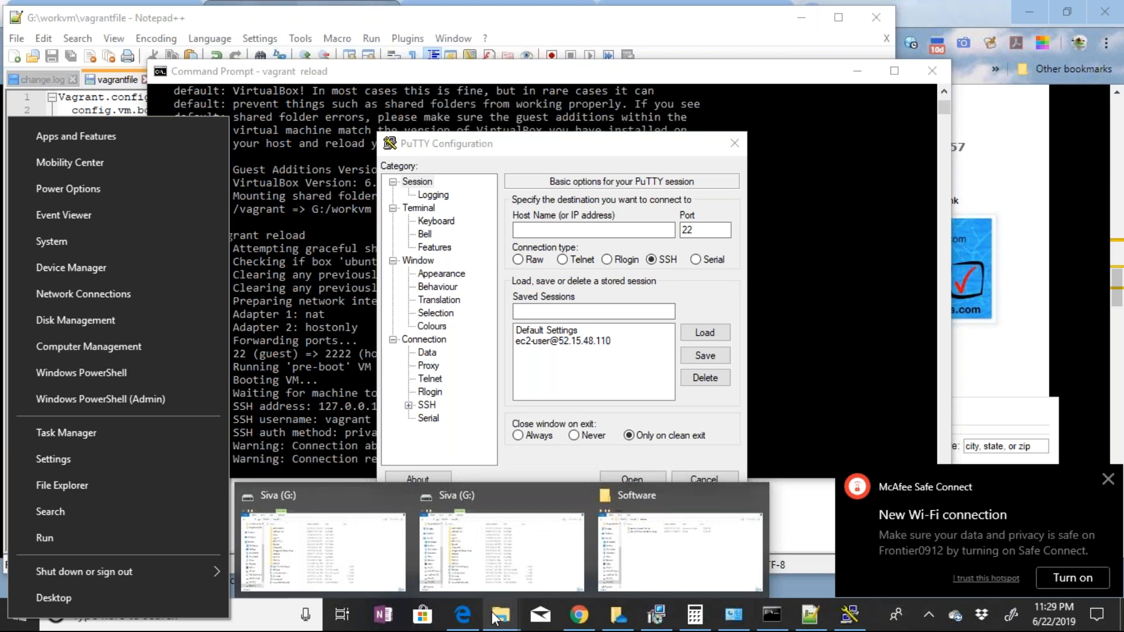
right_click(539, 617)
click(536, 576)
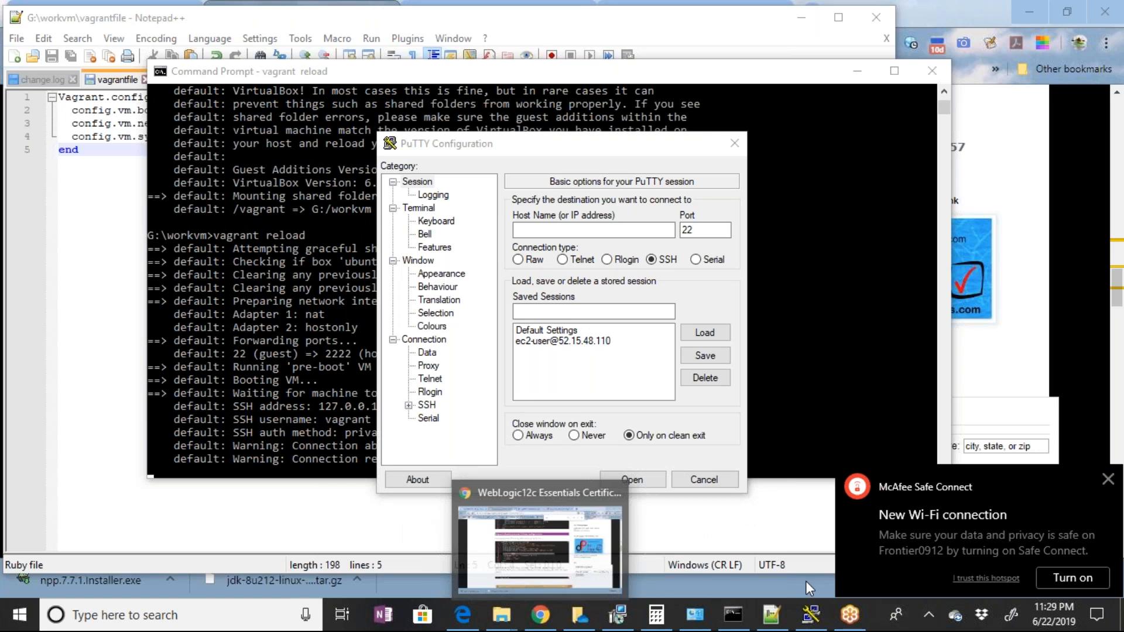
right_click(657, 609)
click(630, 578)
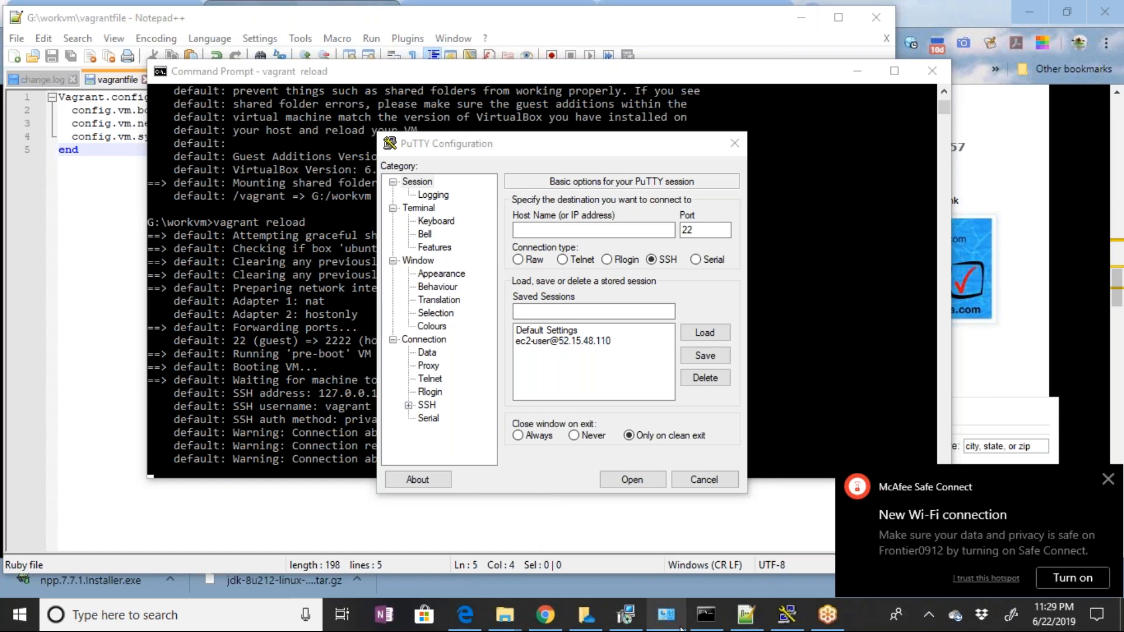
mouse_move(680, 628)
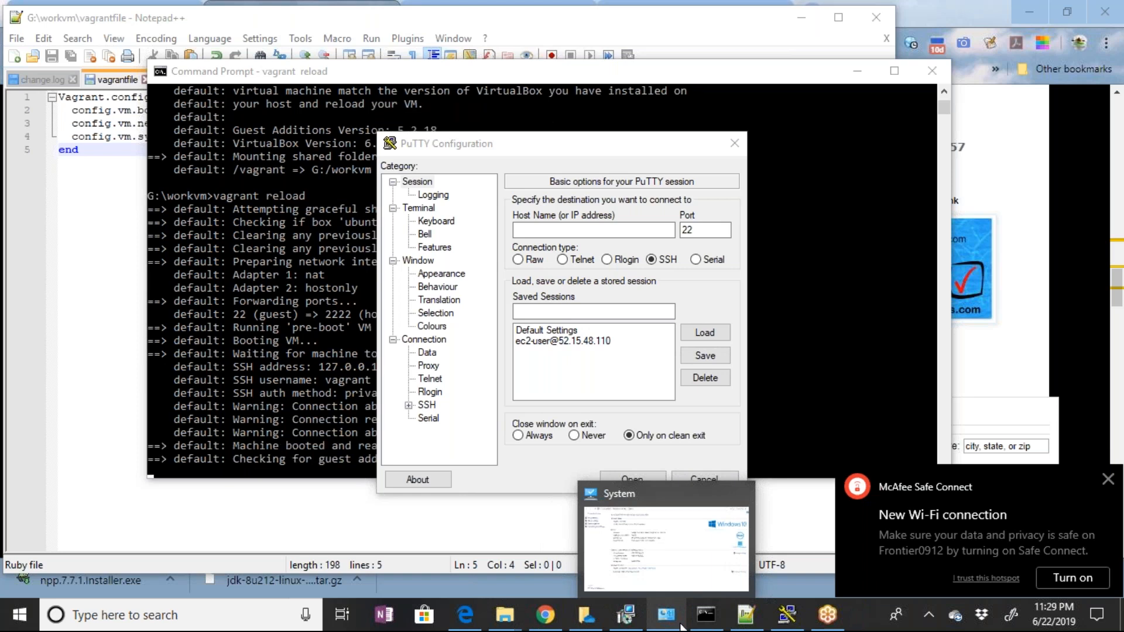
click(680, 628)
right_click(681, 628)
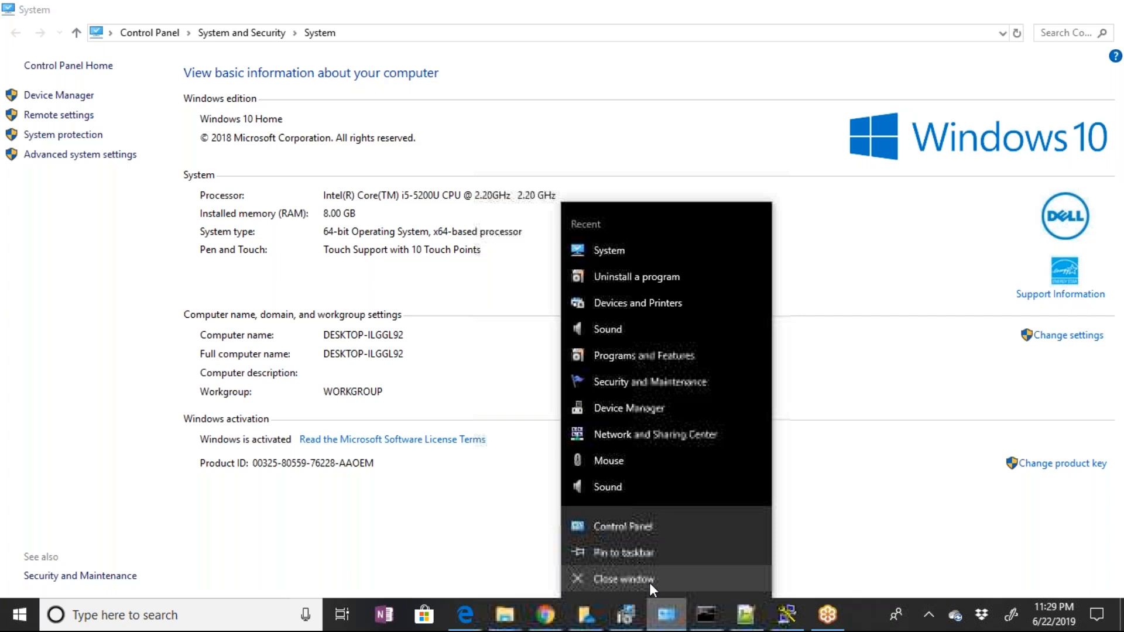
click(649, 580)
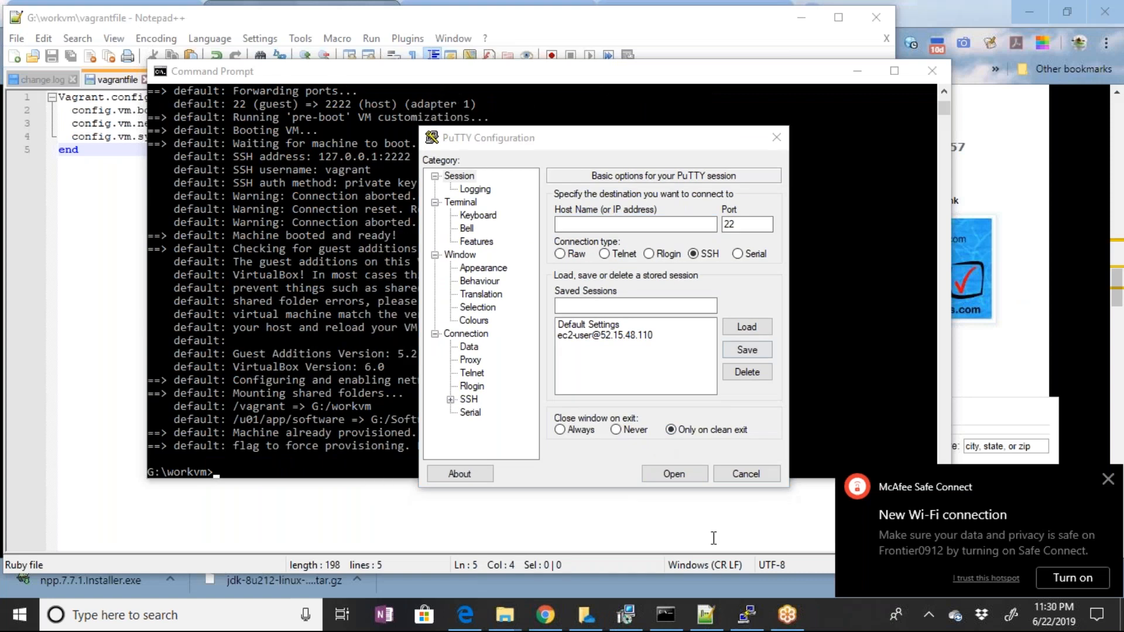
Bring up PuTTY Configuration and enter 127.0.0.1 as the host name
right_click(706, 615)
click(694, 553)
mouse_move(655, 616)
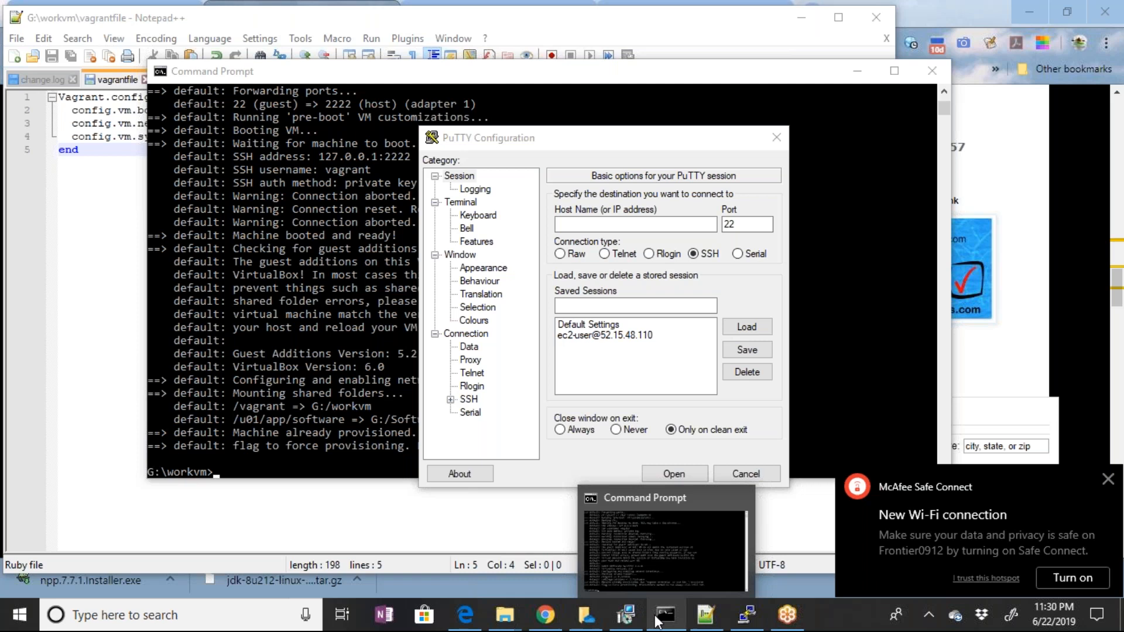
mouse_move(705, 574)
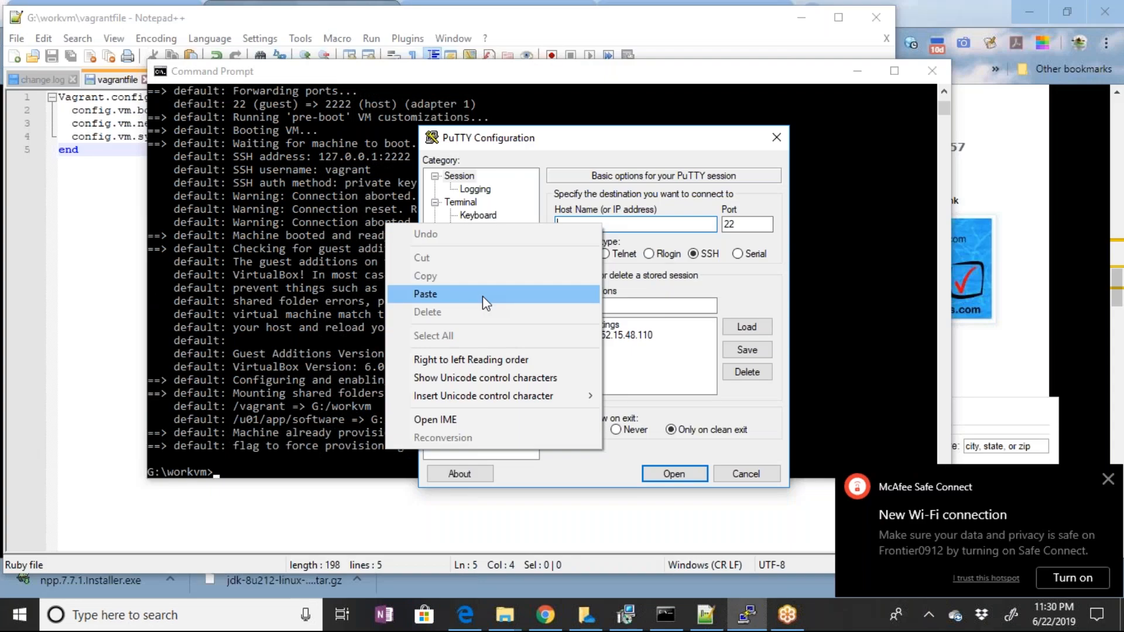
click(483, 296)
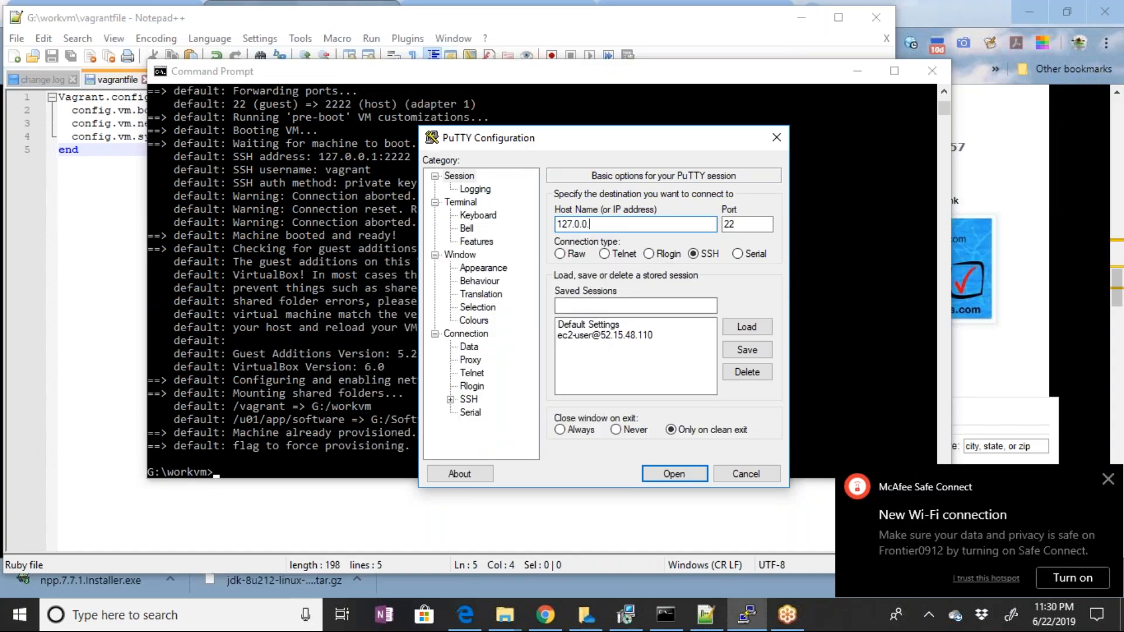
text(1)
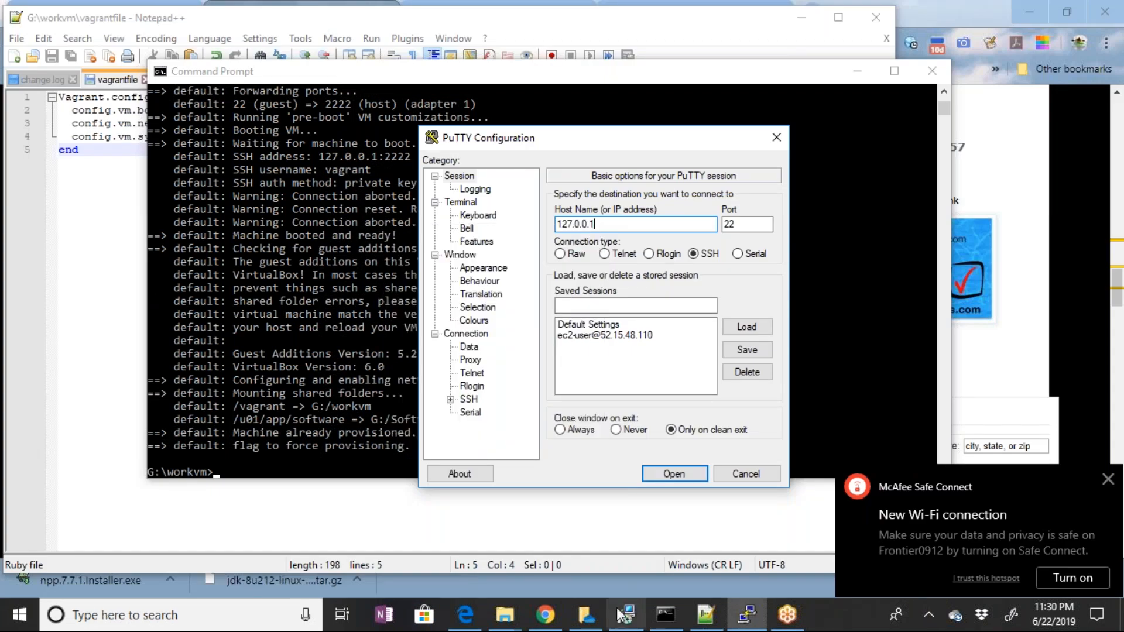
Copy the private network IP 192.168.33.100 from the vagrantfile and set it as the host name in PuTTY Configuration
click(705, 614)
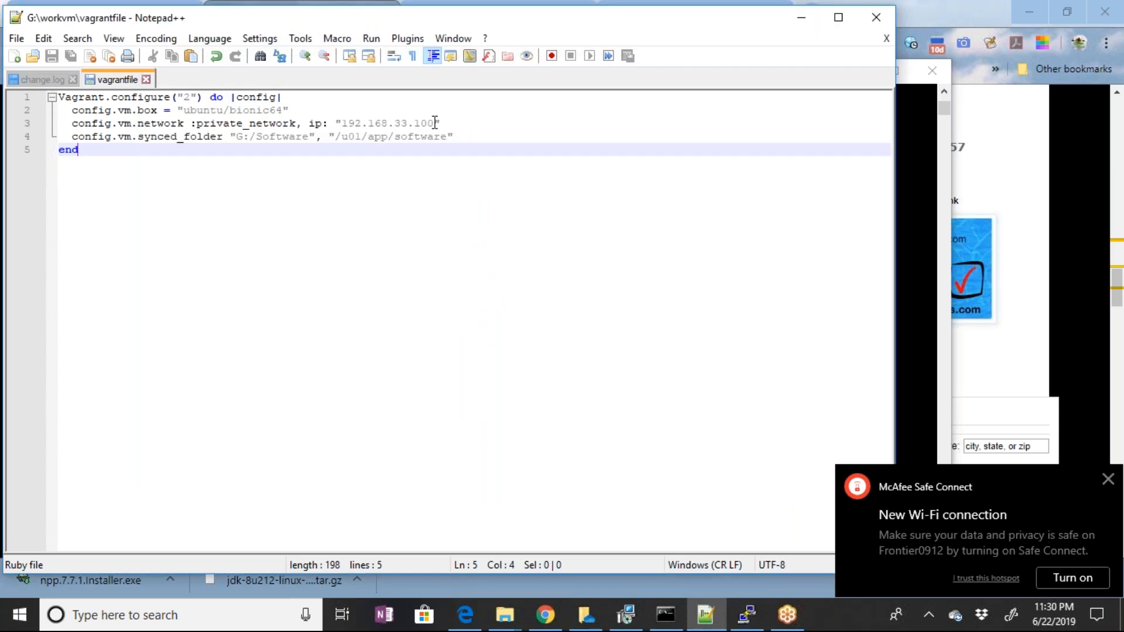
click(434, 123)
key(shift+Left)
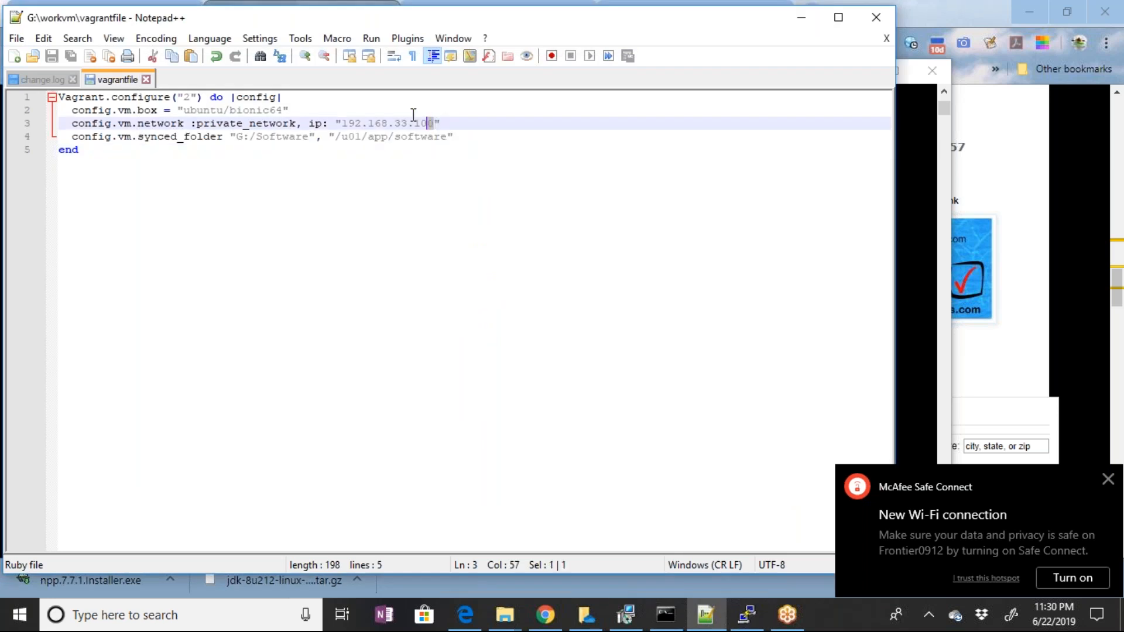
key(shift+Left)
key(shift+Left)
key(shift+Left)
key(shift+Left)
key(shift+Left)
key(shift+Left)
key(shift+Left)
key(shift+Left)
key(shift+Left)
key(shift+Left)
key(shift+Left)
key(shift+Left)
key(shift+Left)
key(ctrl+c)
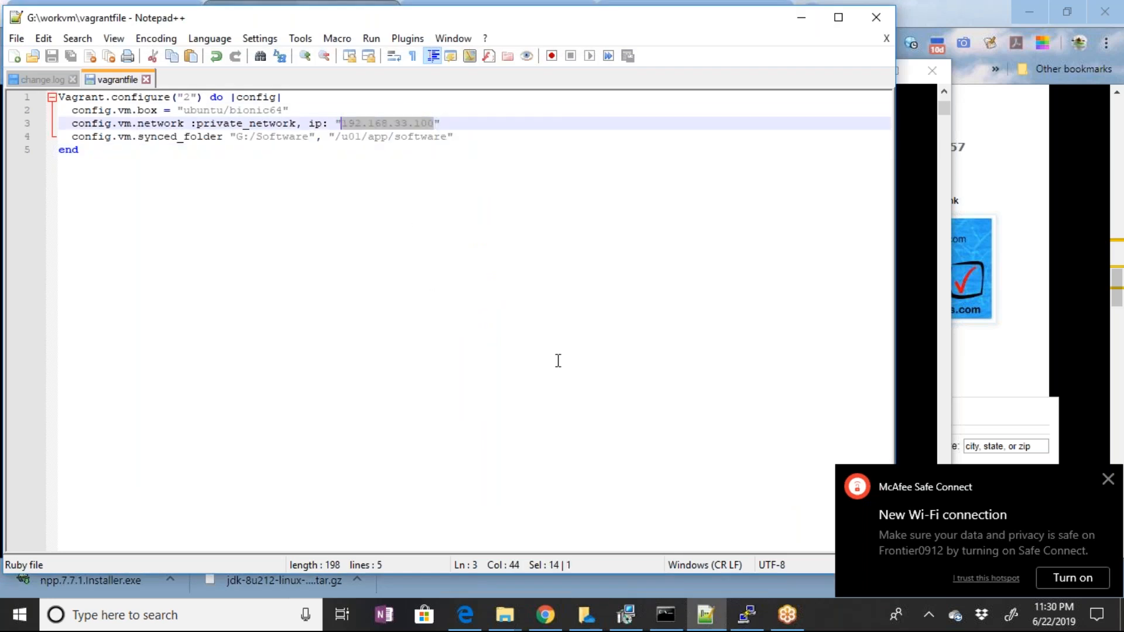
click(750, 614)
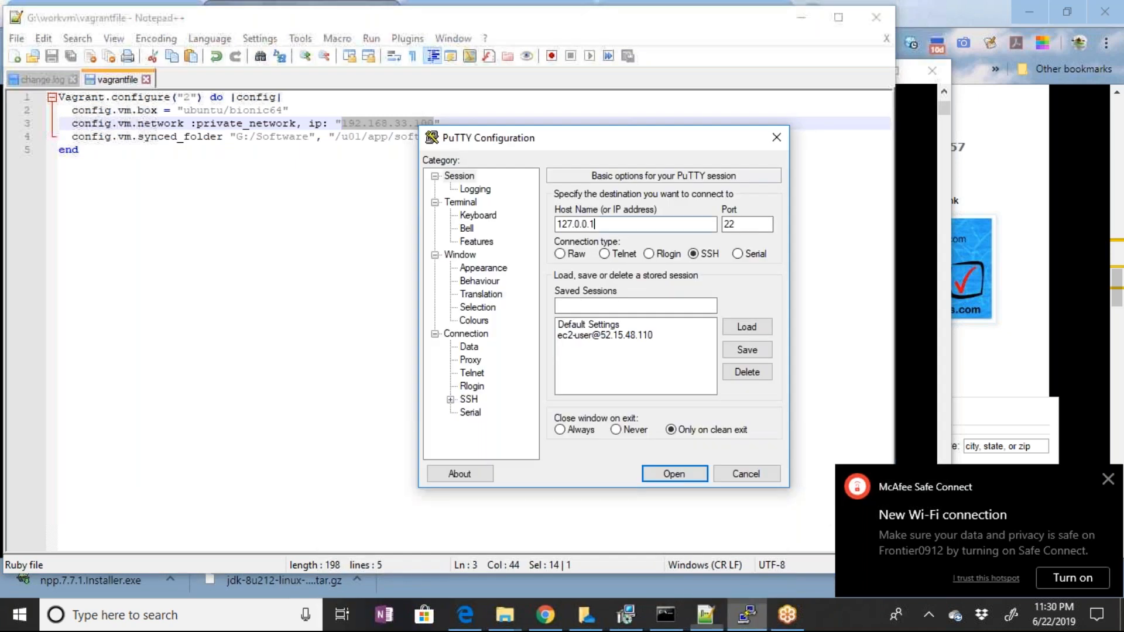
key(ctrl+a)
key(ctrl+v)
Re-enter 22 as the port and save the PuTTY session under the name 192.168.33.100
double_click(754, 222)
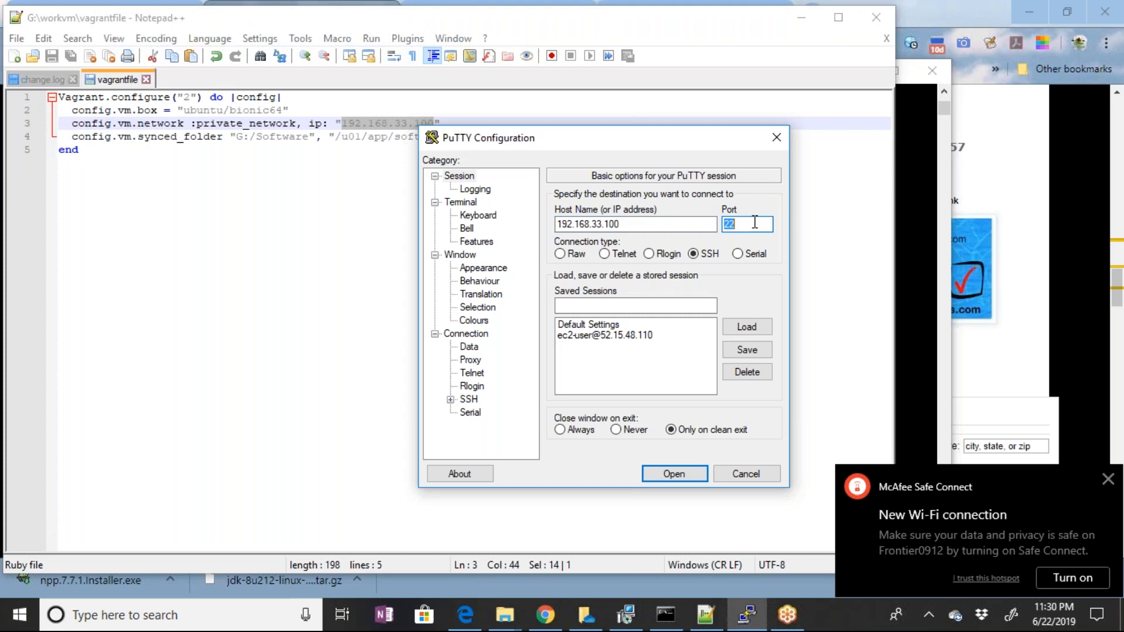
key(BackSpace)
drag(619, 139, 608, 141)
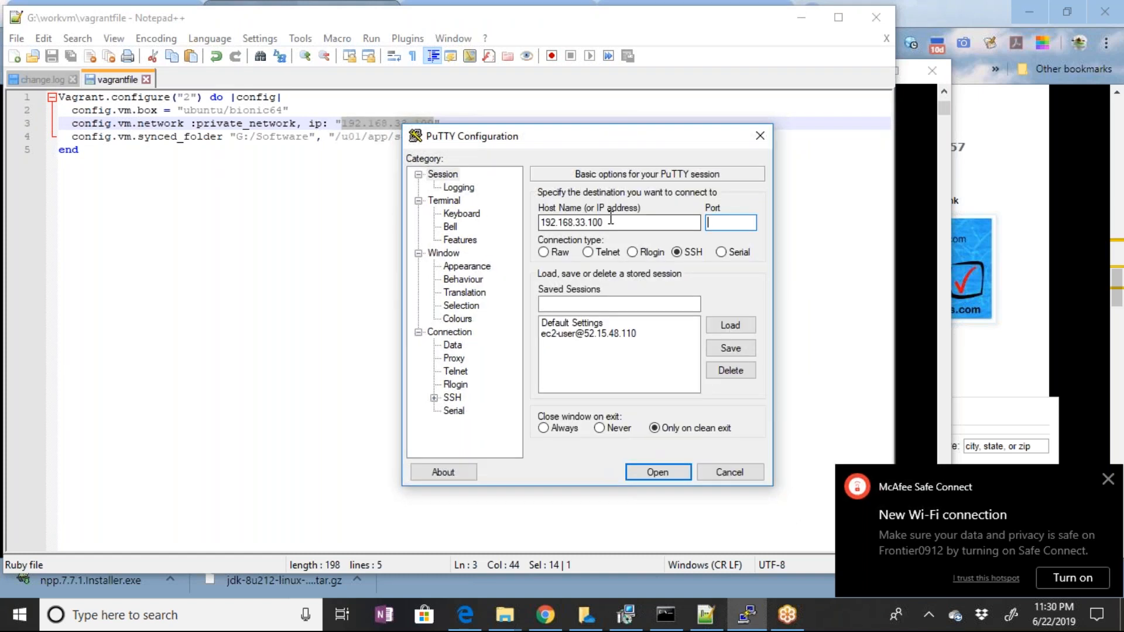
text(22)
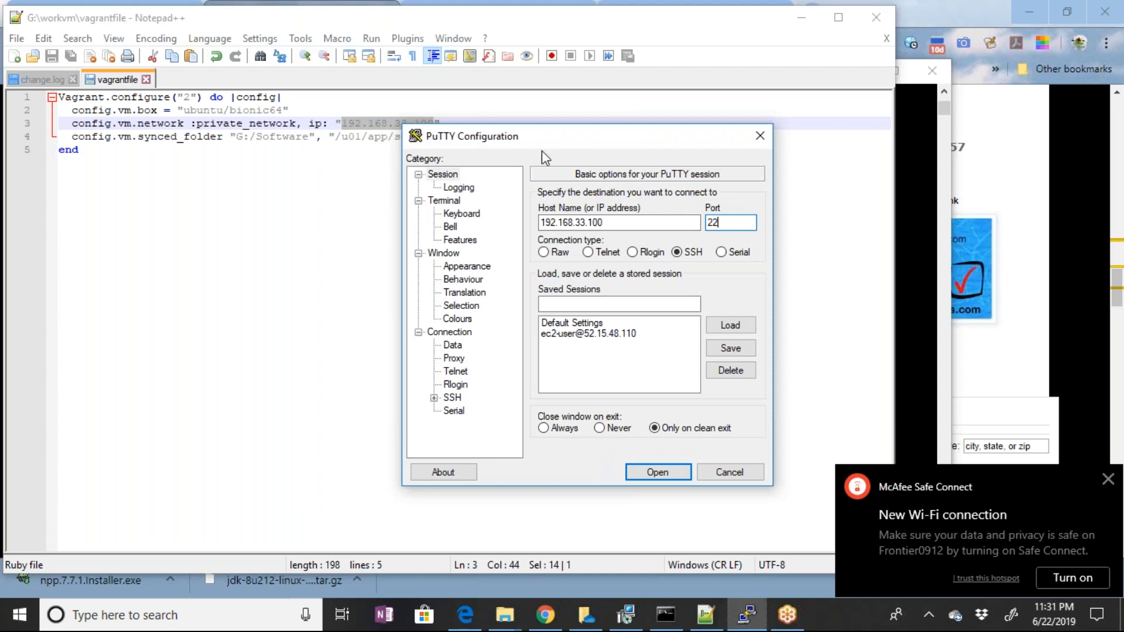
drag(543, 150, 475, 160)
click(517, 323)
drag(550, 242, 458, 252)
click(504, 323)
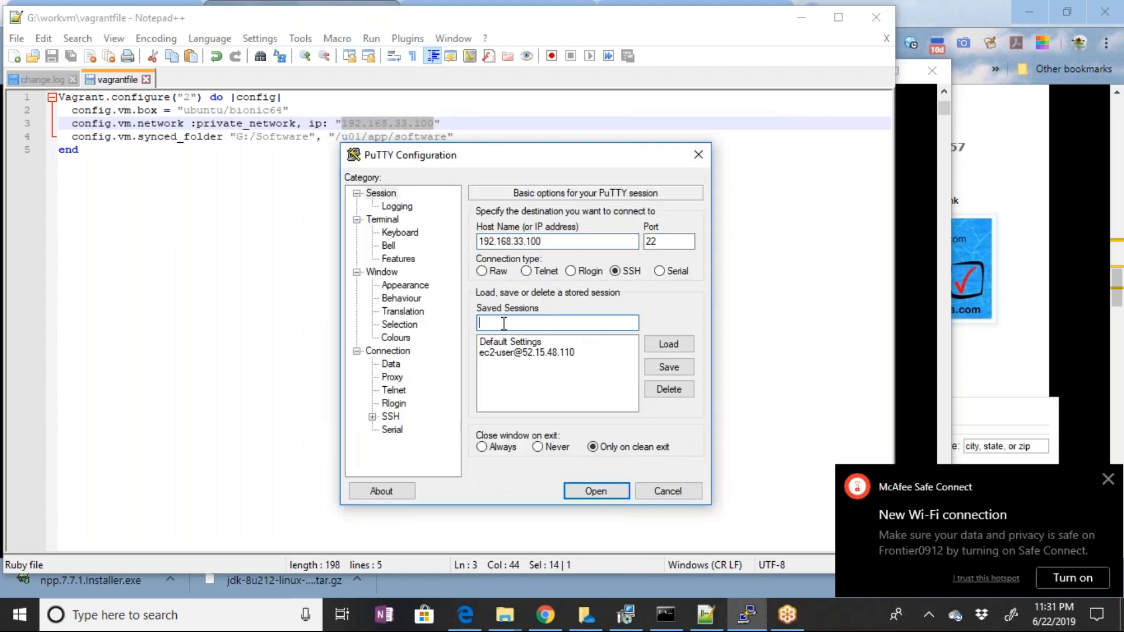
key(ctrl+v)
click(668, 367)
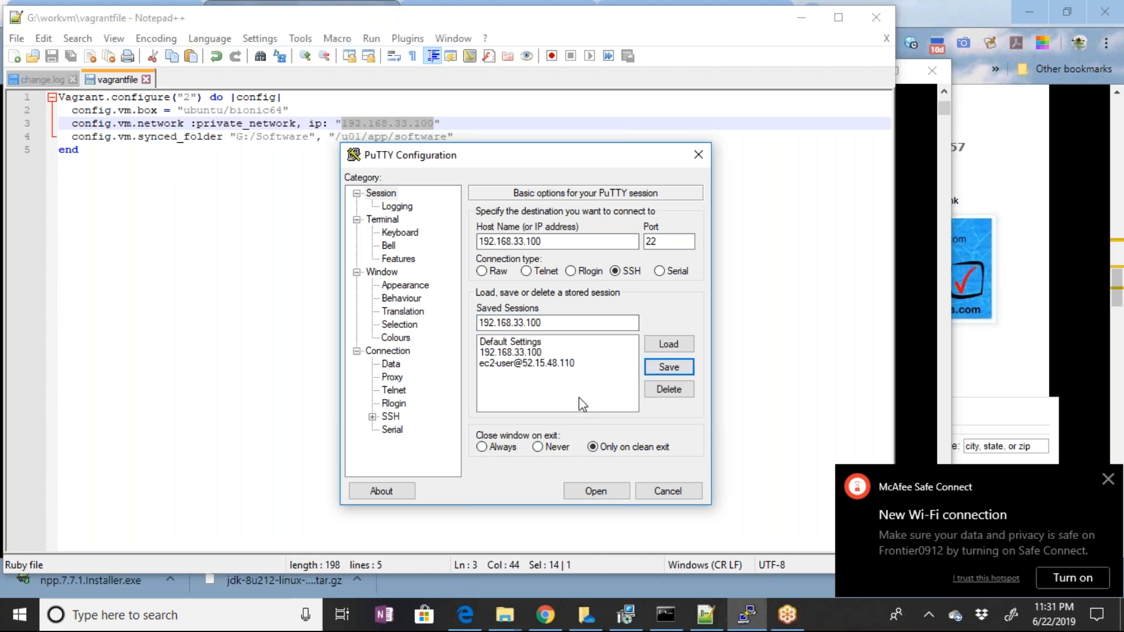
Try to log in as vagrant through the saved 192.168.33.100 session, and close the session window
click(522, 353)
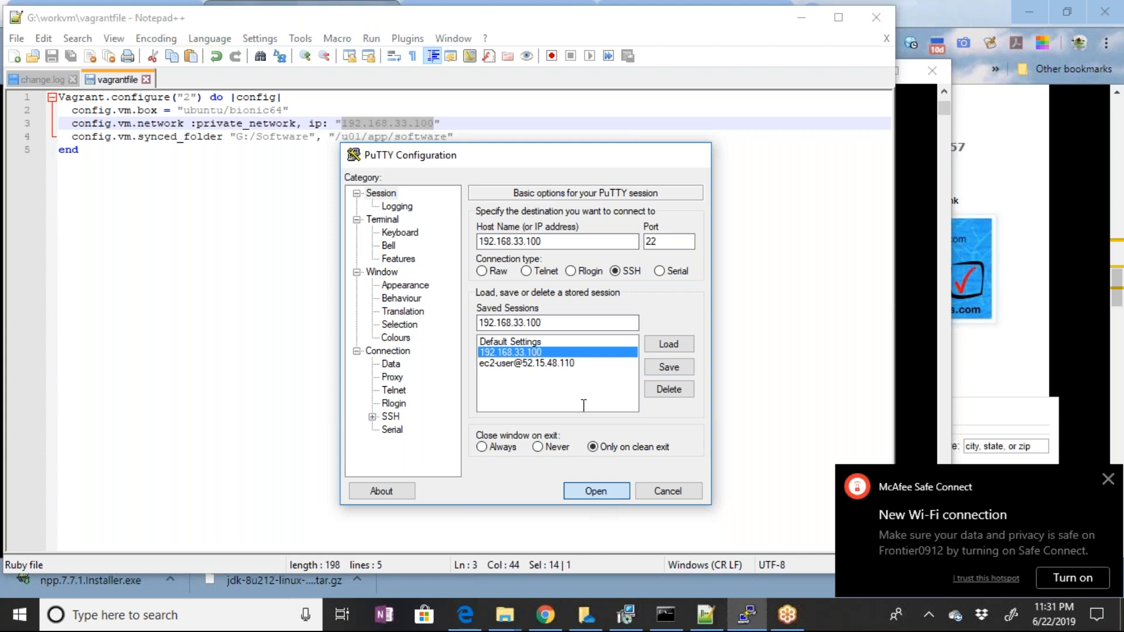
key(Return)
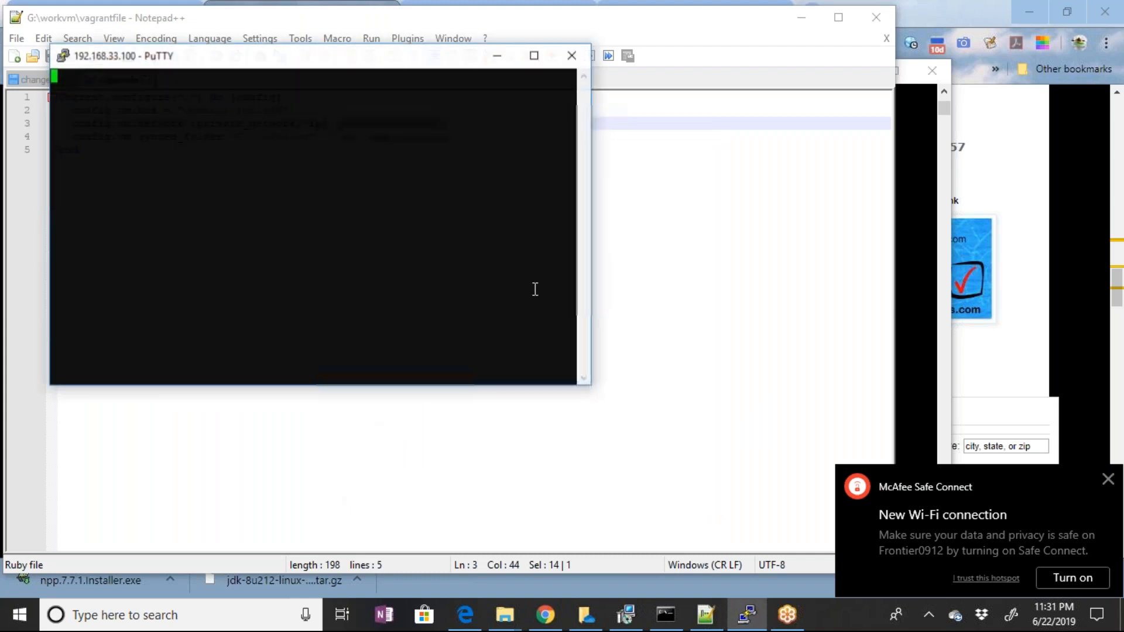
text(yvagra)
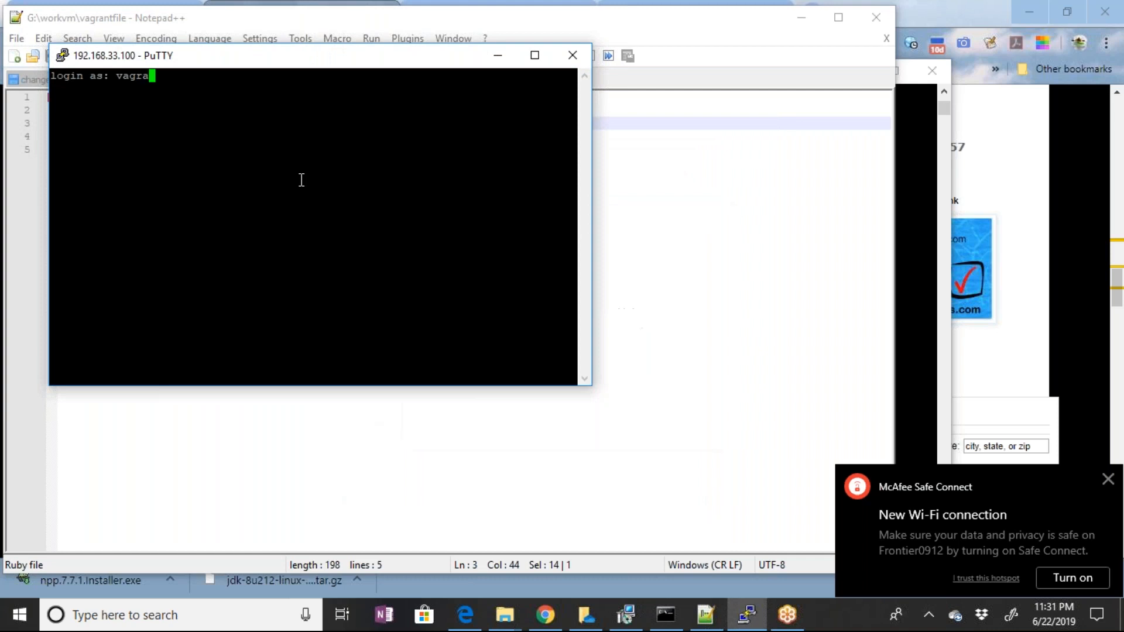
text(nt)
key(Return)
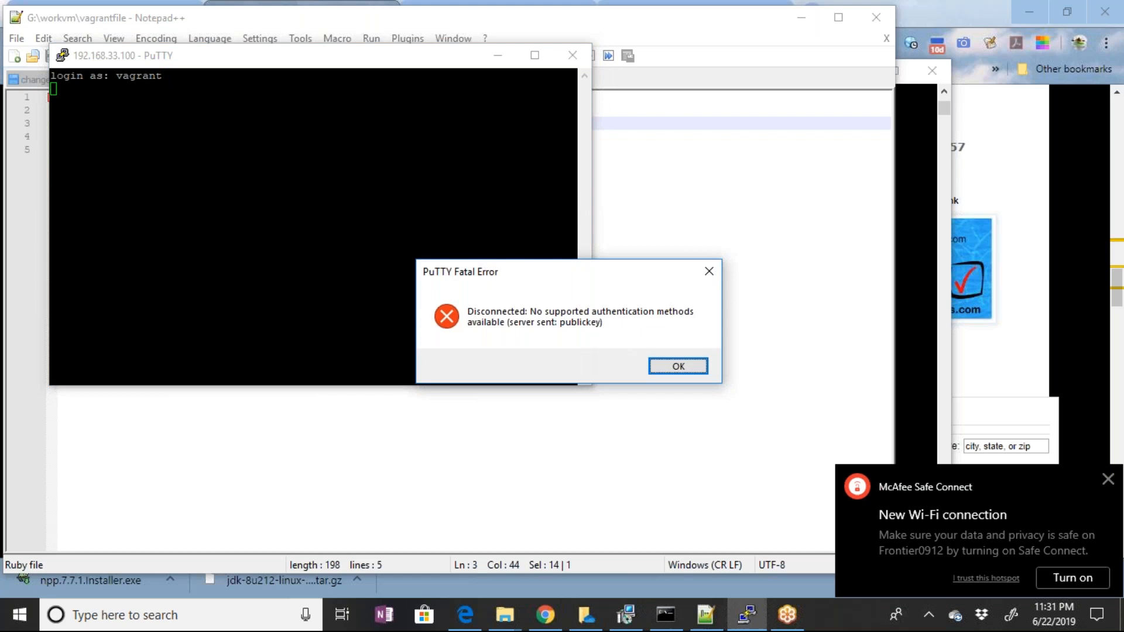
click(690, 368)
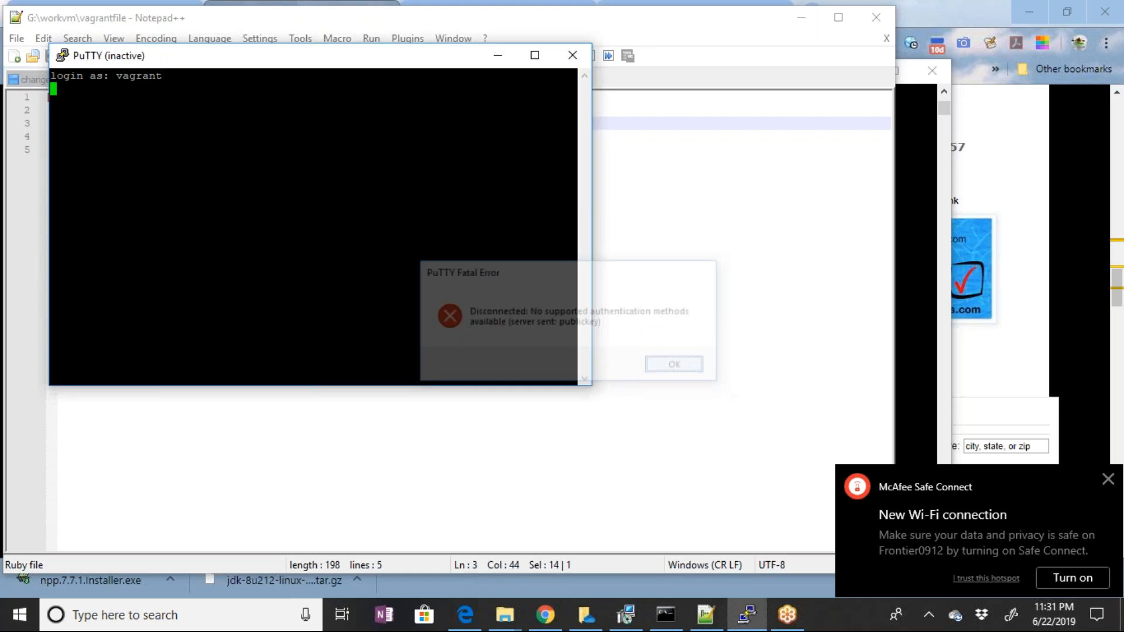
click(573, 56)
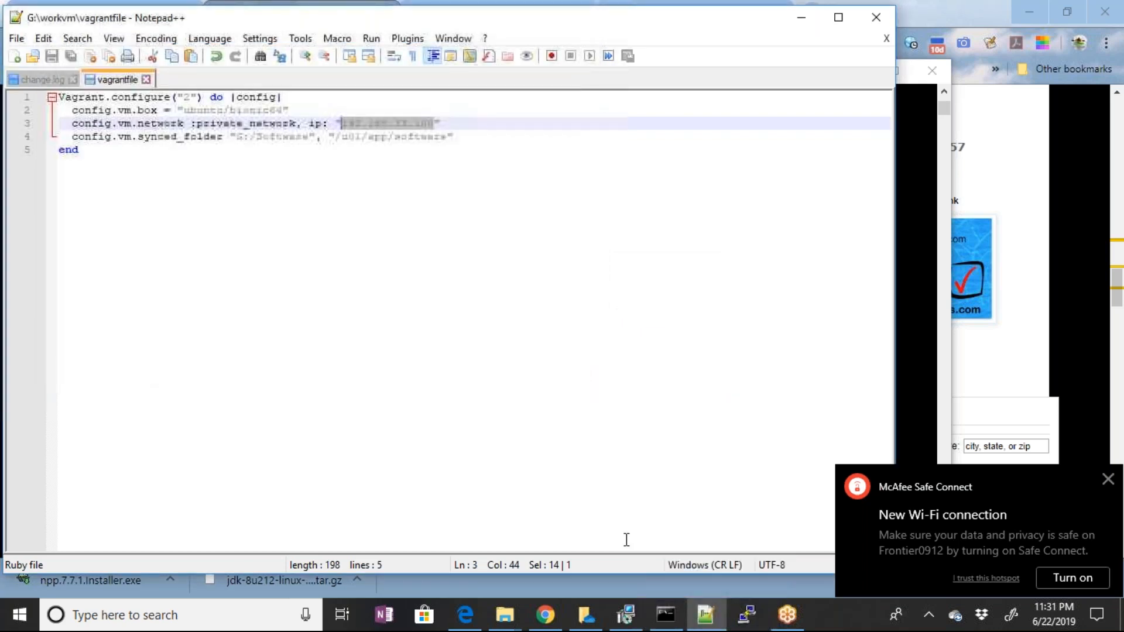
Bring up the Command Prompt, switch to Oracle VM VirtualBox and show the console of the running workvm_default machine
mouse_move(660, 625)
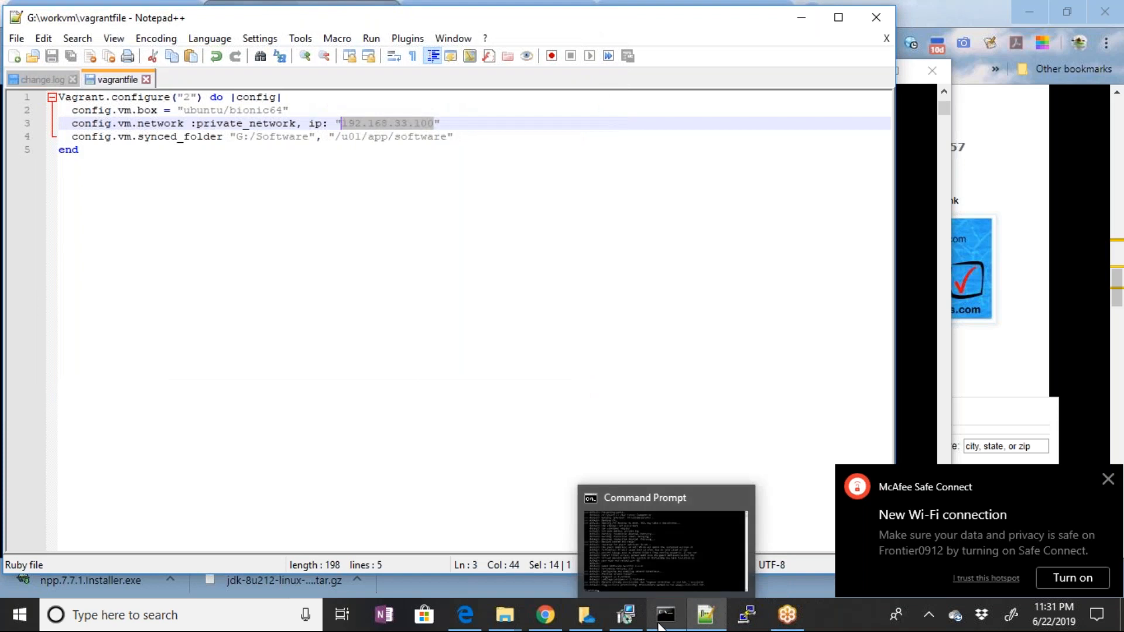
click(660, 625)
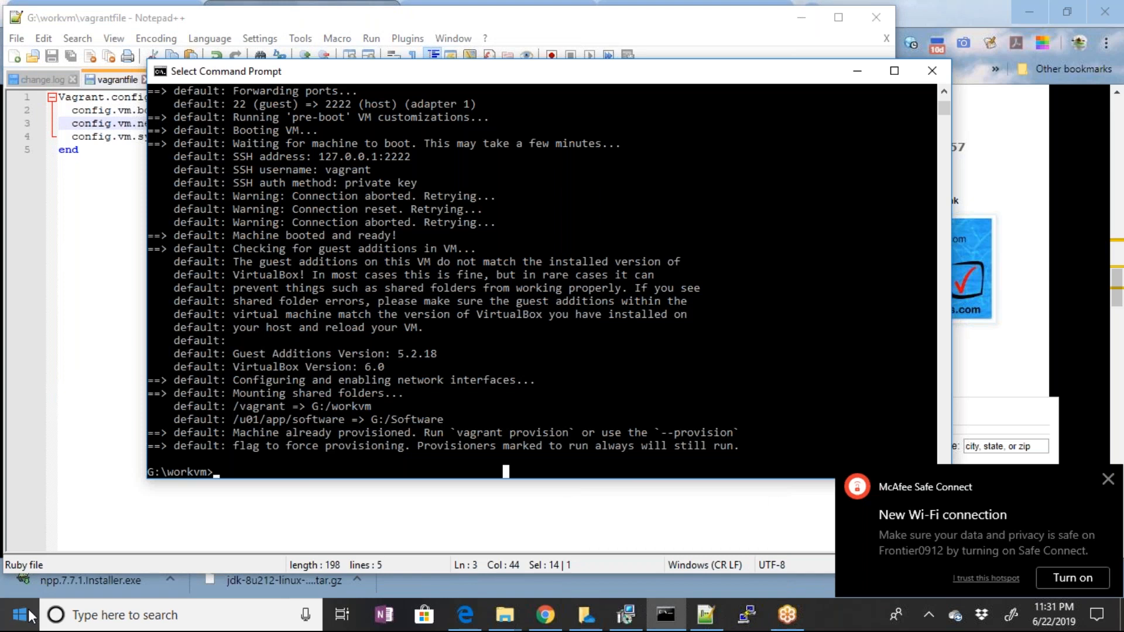
click(29, 616)
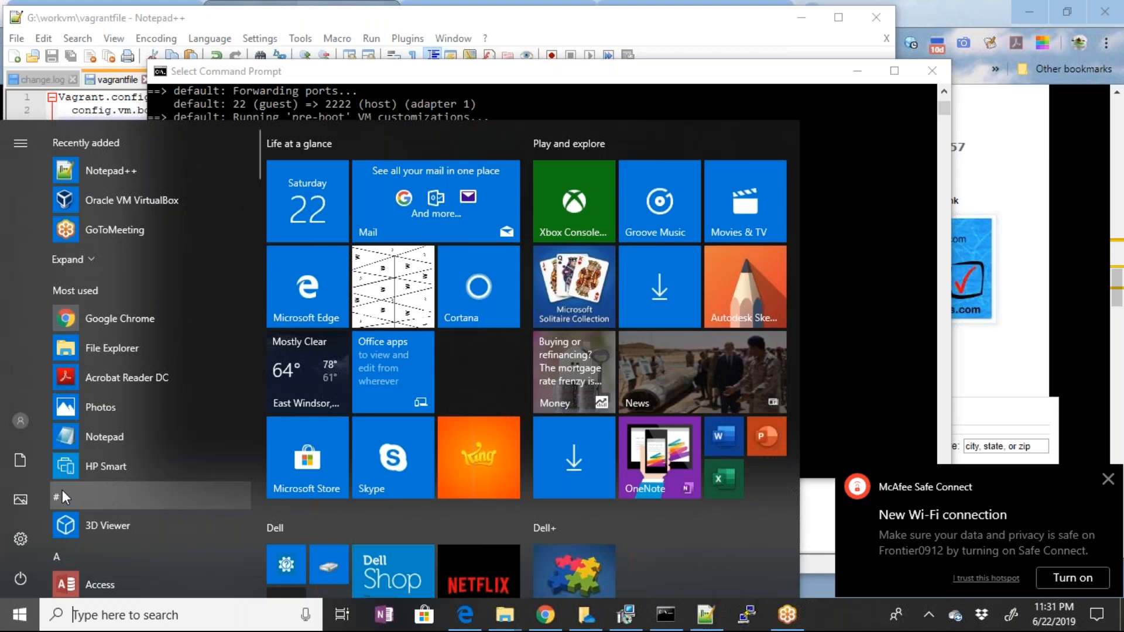
click(130, 331)
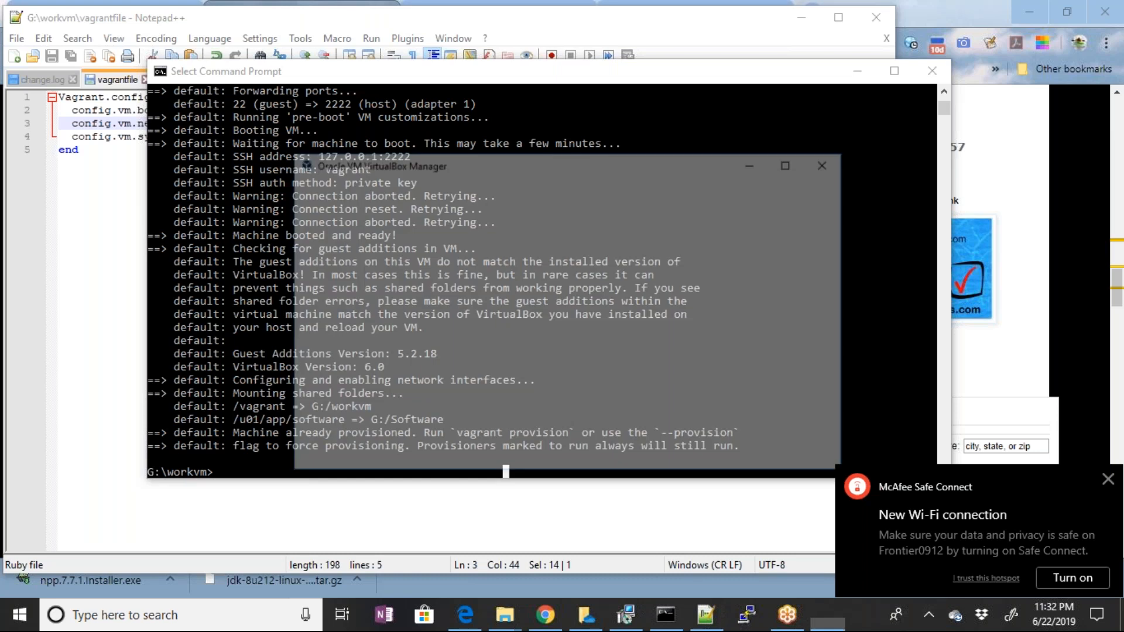
click(302, 184)
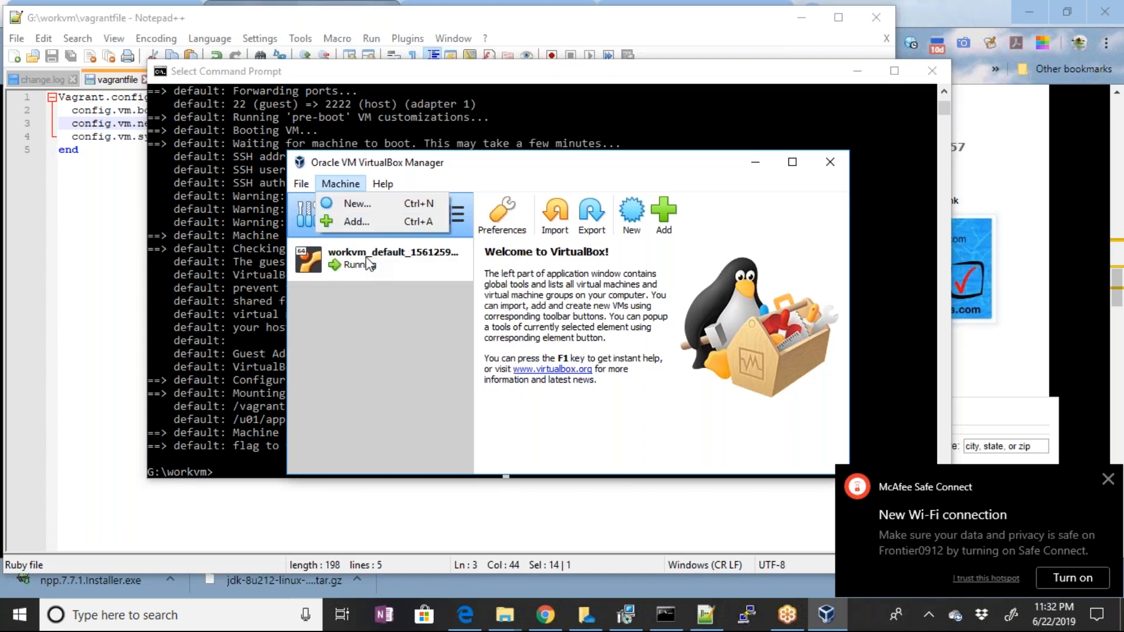
key(Escape)
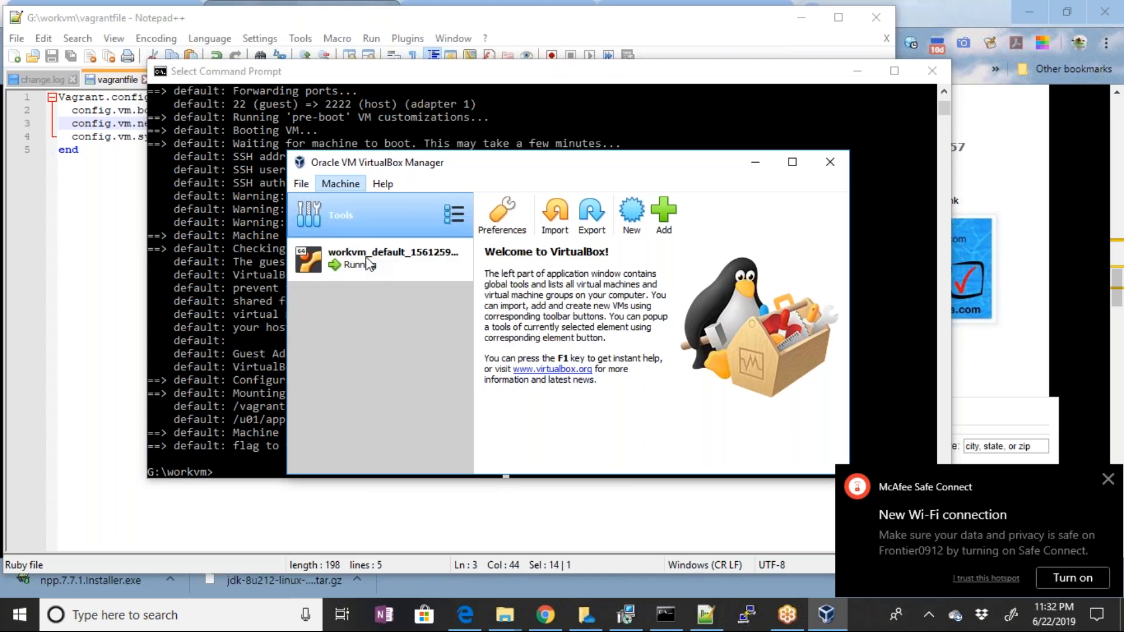
click(367, 259)
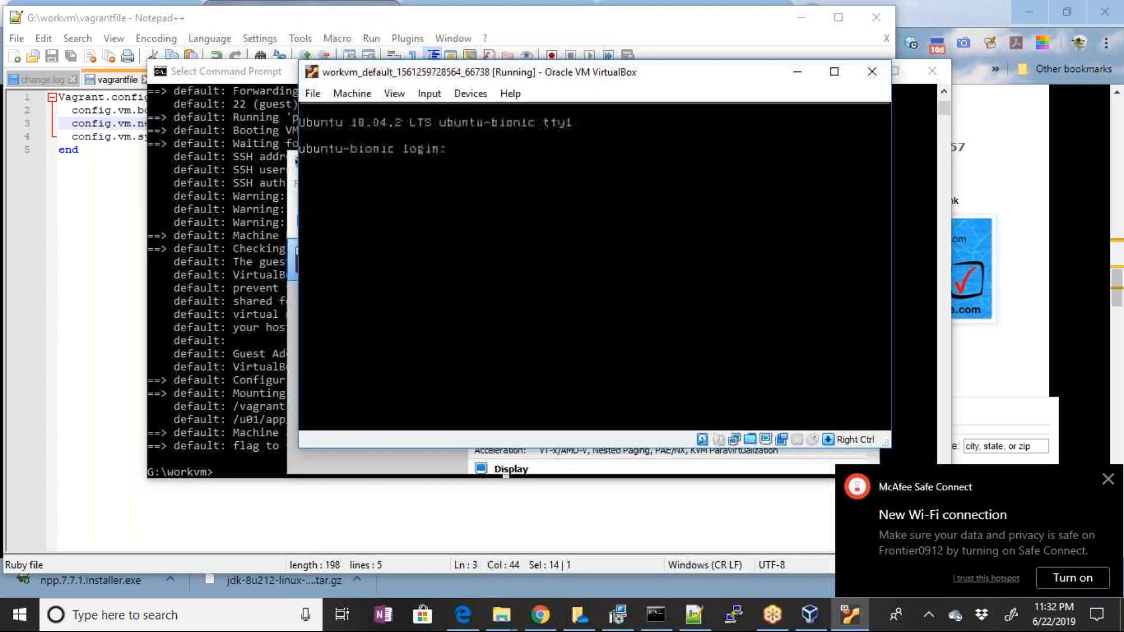
Log in to the ubuntu-bionic console as vagrant with the account password
text(vagrant)
key(Return)
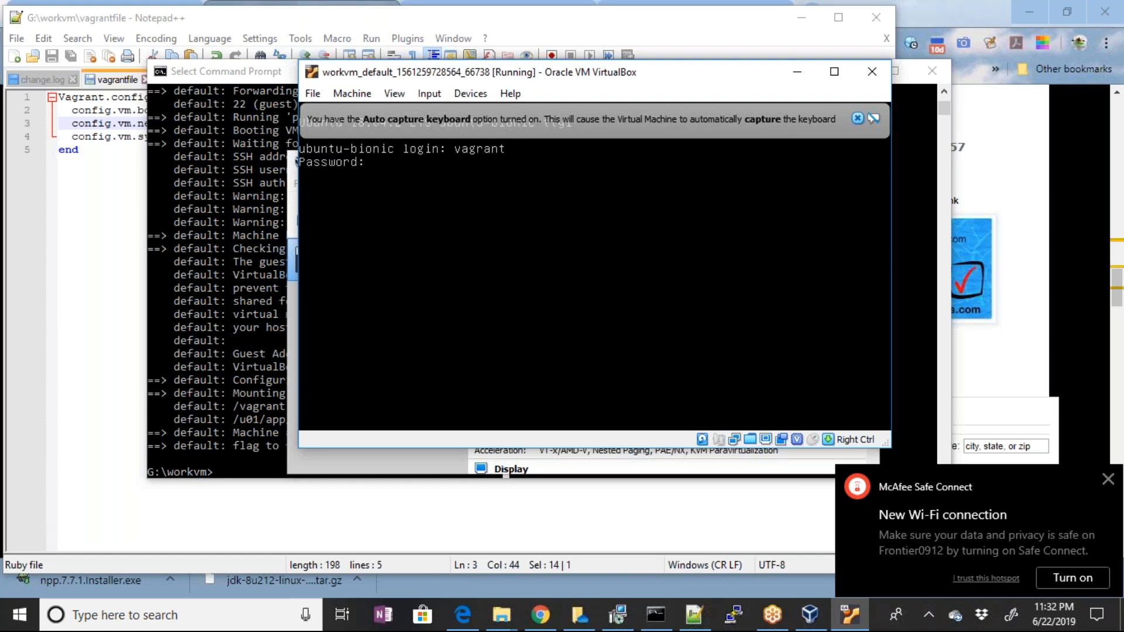
Clear the ubuntu-bionic console with the clear command and dismiss the Auto capture keyboard notice
text(cls)
key(Return)
text(c)
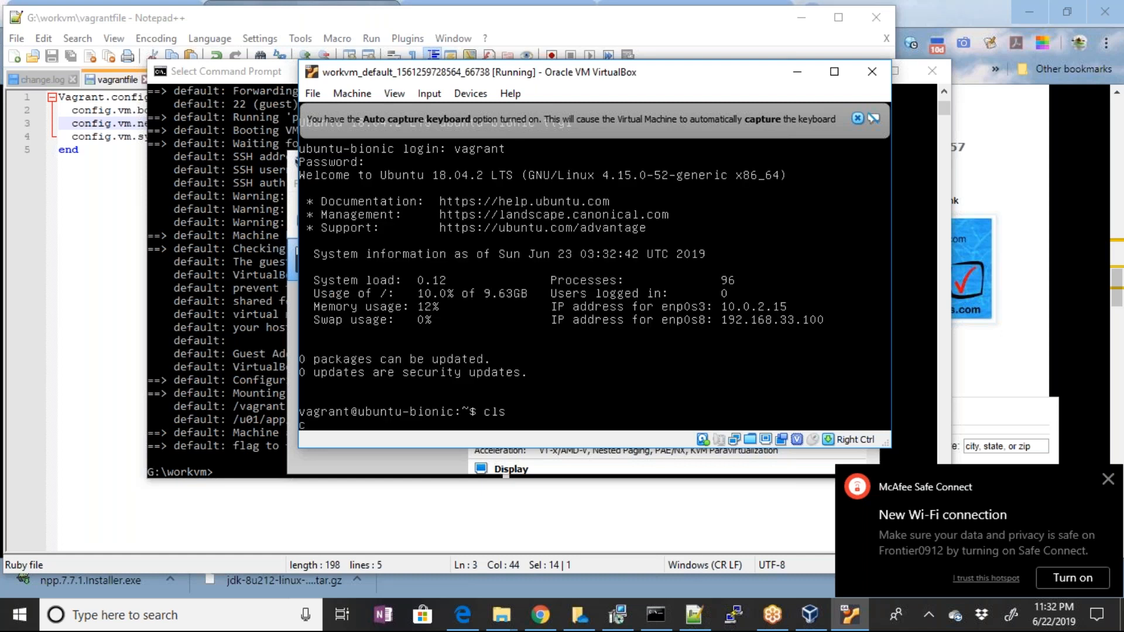
text(lear)
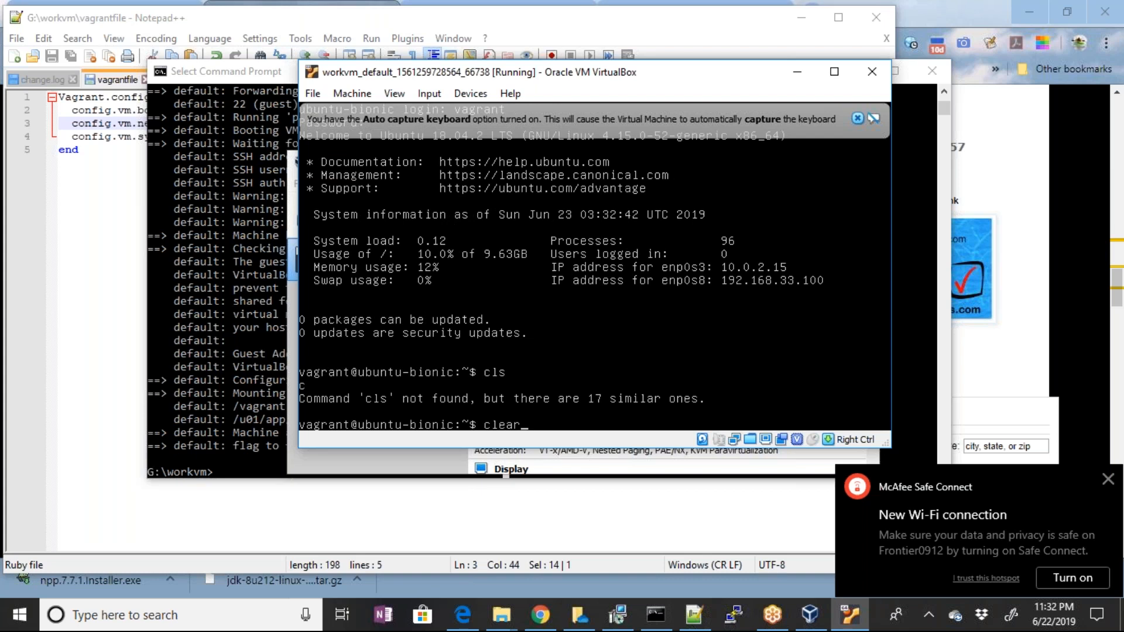
key(Return)
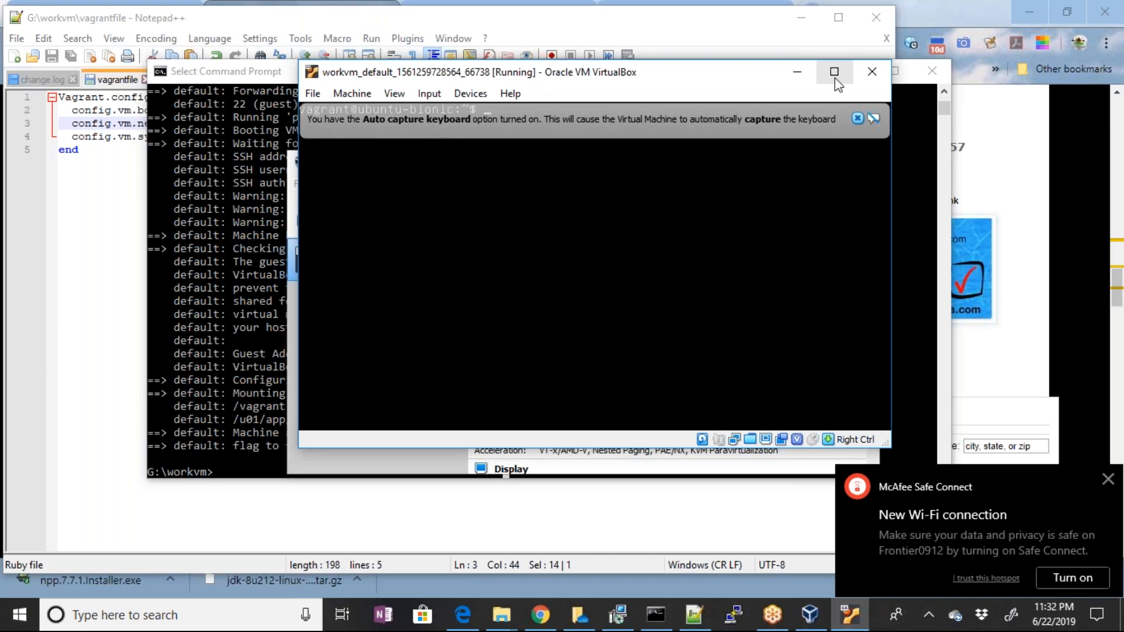
click(857, 118)
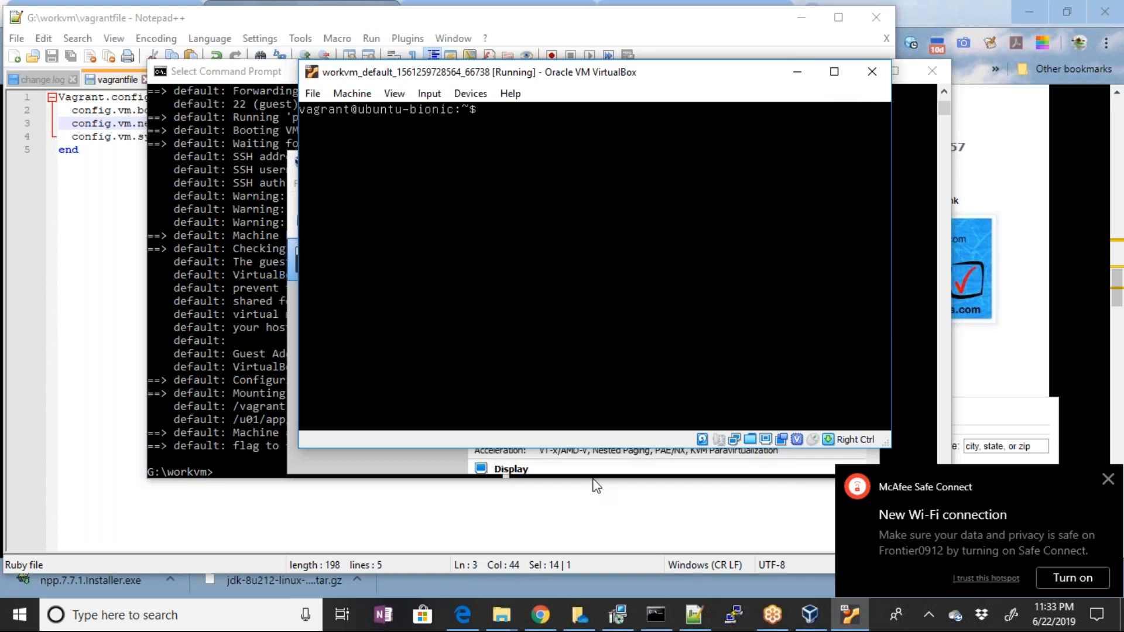
Switch to Chrome and search the WebLogic12c Essentials blog page for "useradd"
click(538, 628)
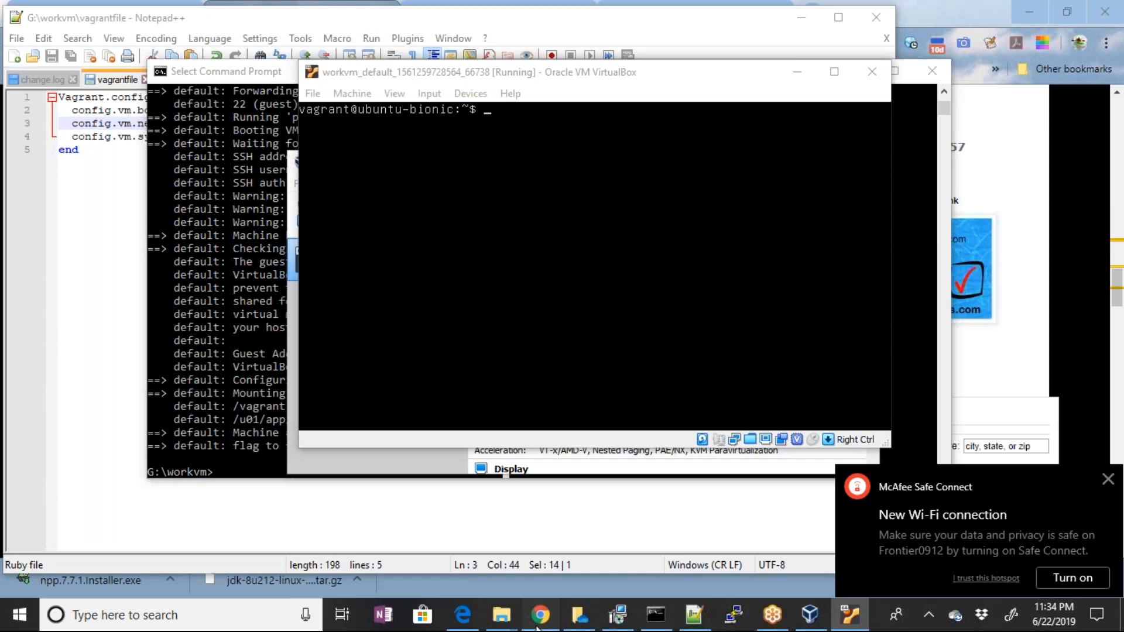
click(537, 628)
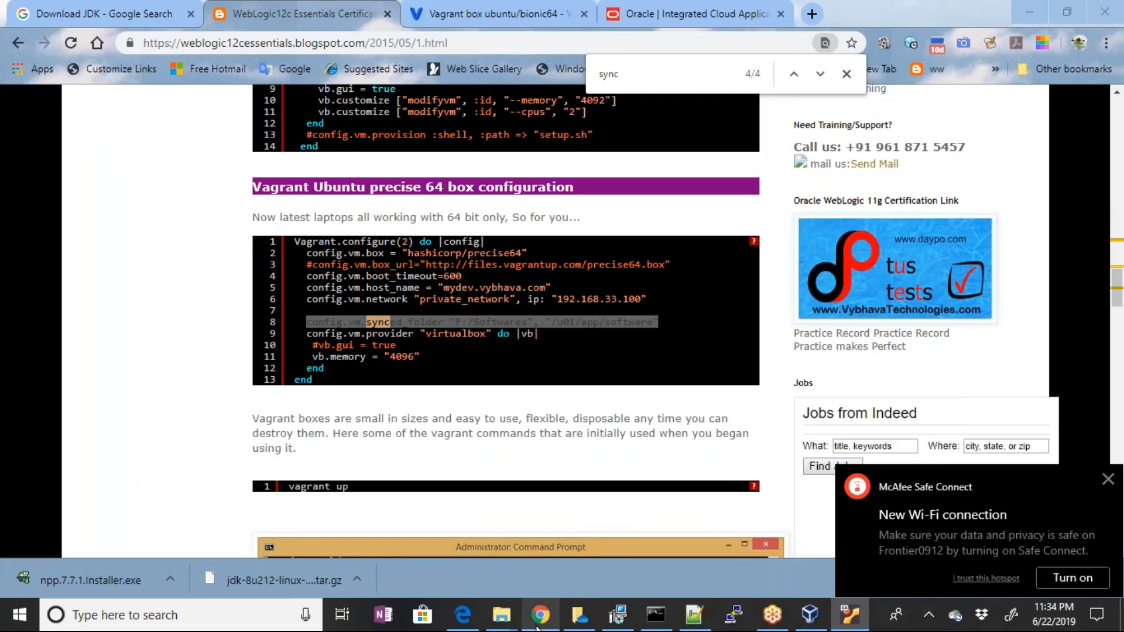
click(537, 628)
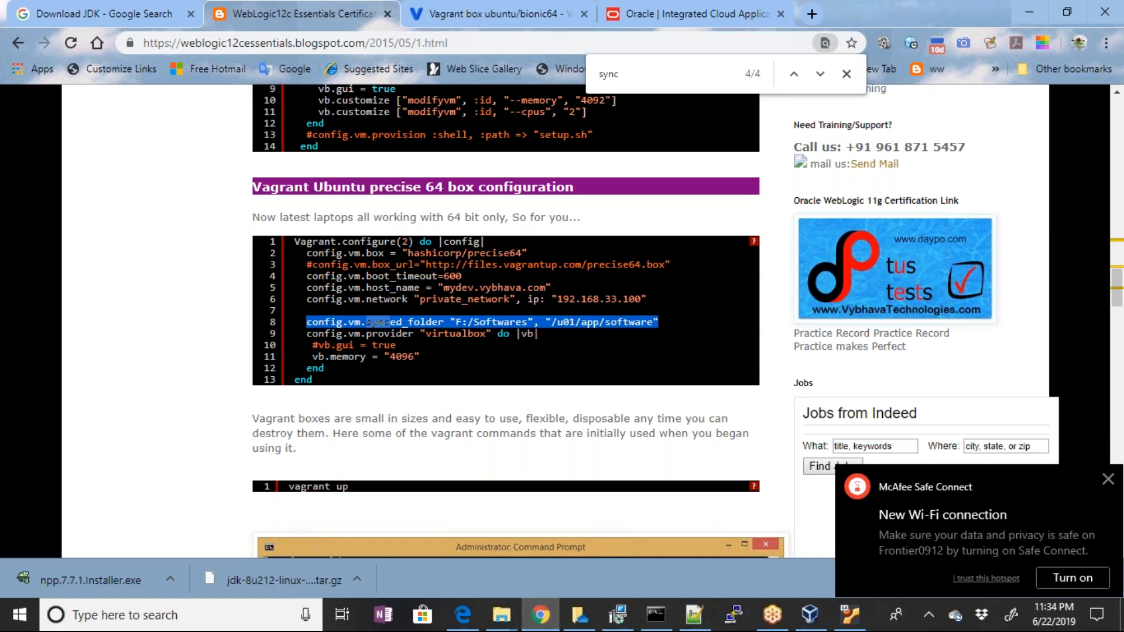
click(672, 78)
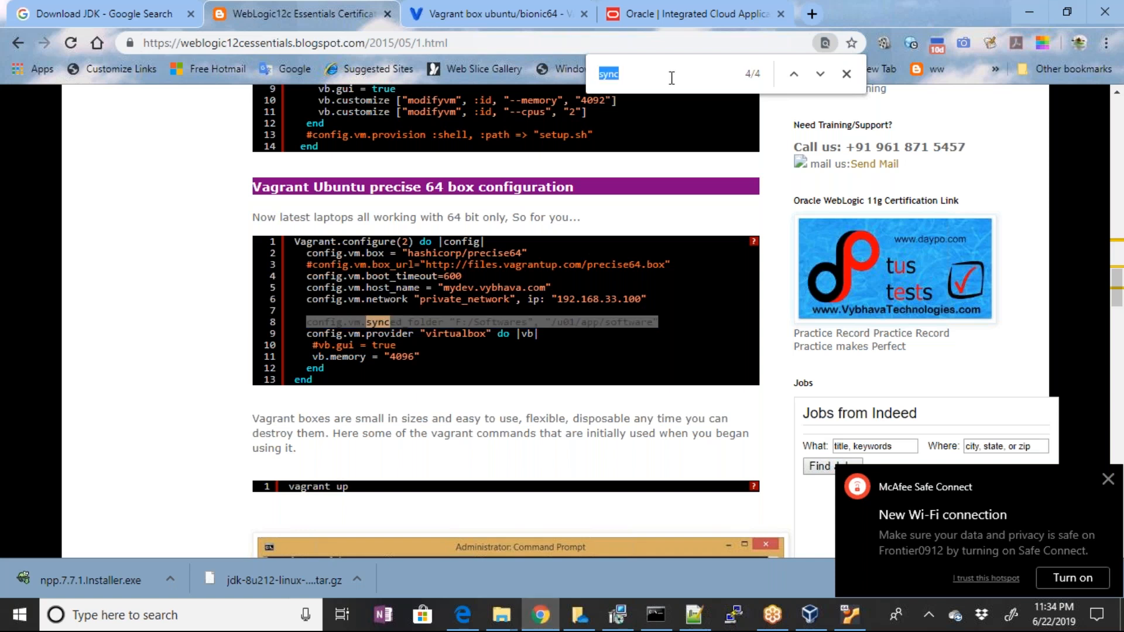
text(use)
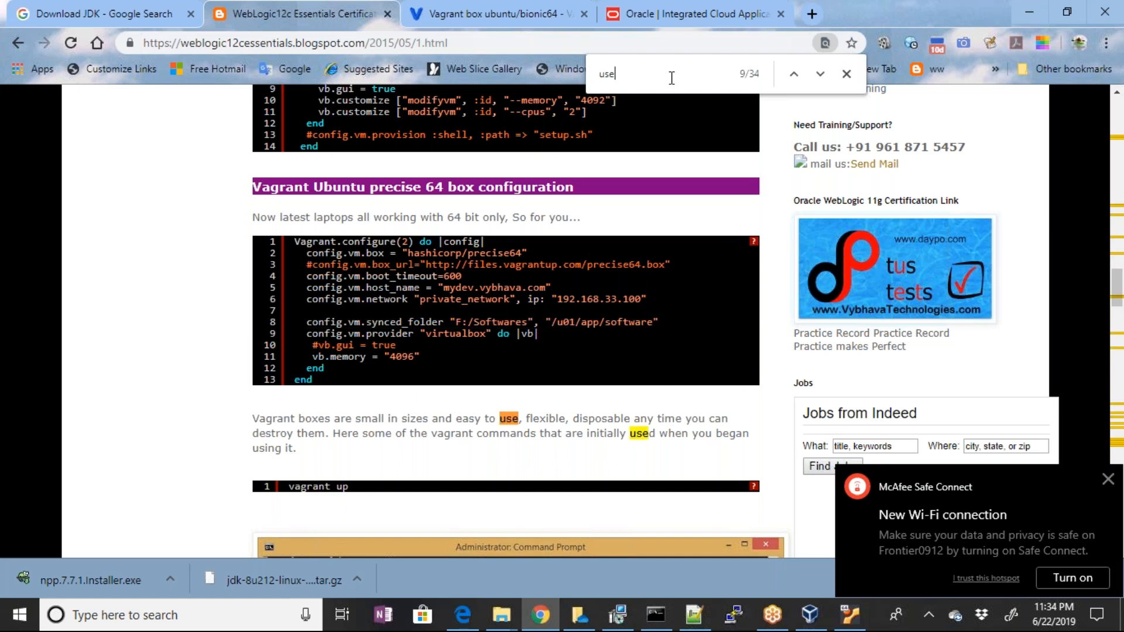
text(radd)
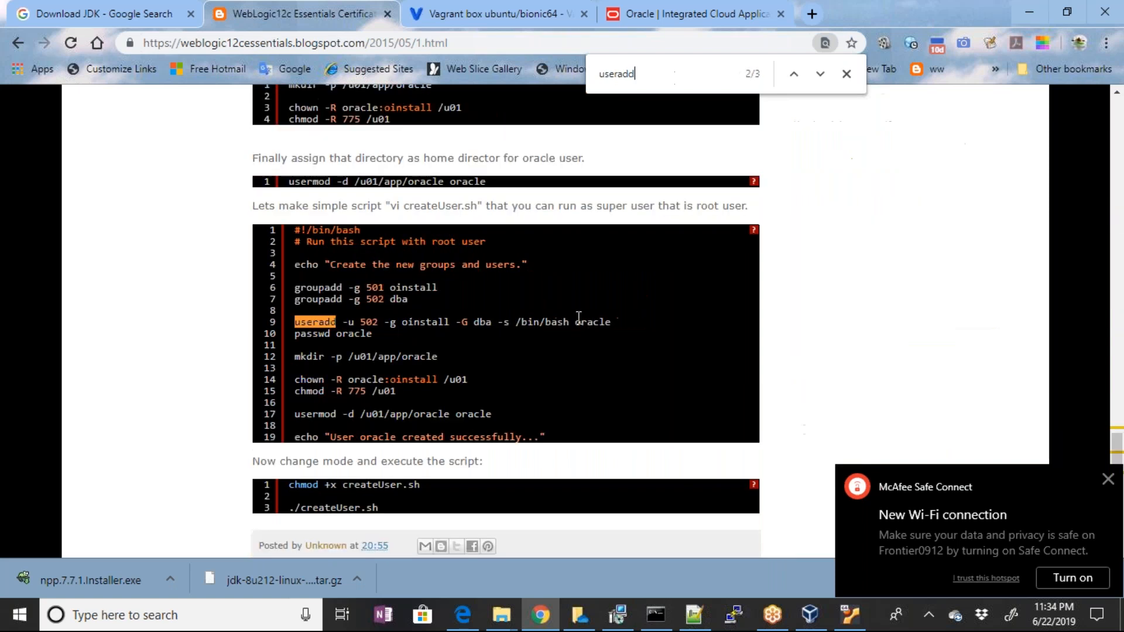
Highlight the useradd and passwd oracle lines in the createUser.sh script for review, and clear the selection
drag(623, 322, 301, 324)
click(371, 334)
drag(371, 334, 297, 319)
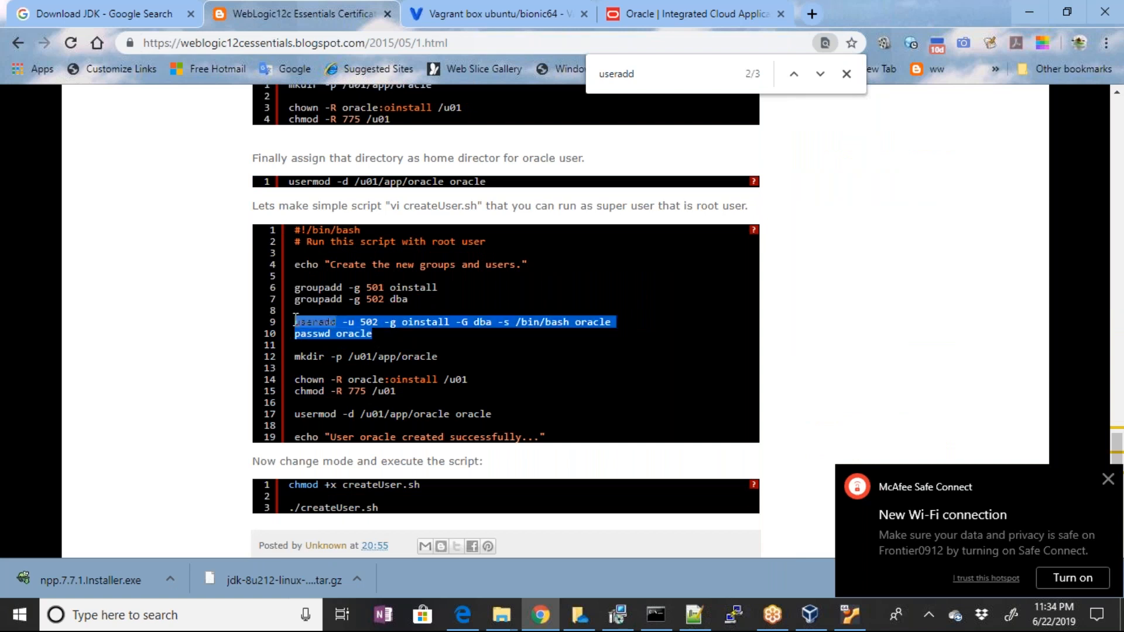
click(432, 315)
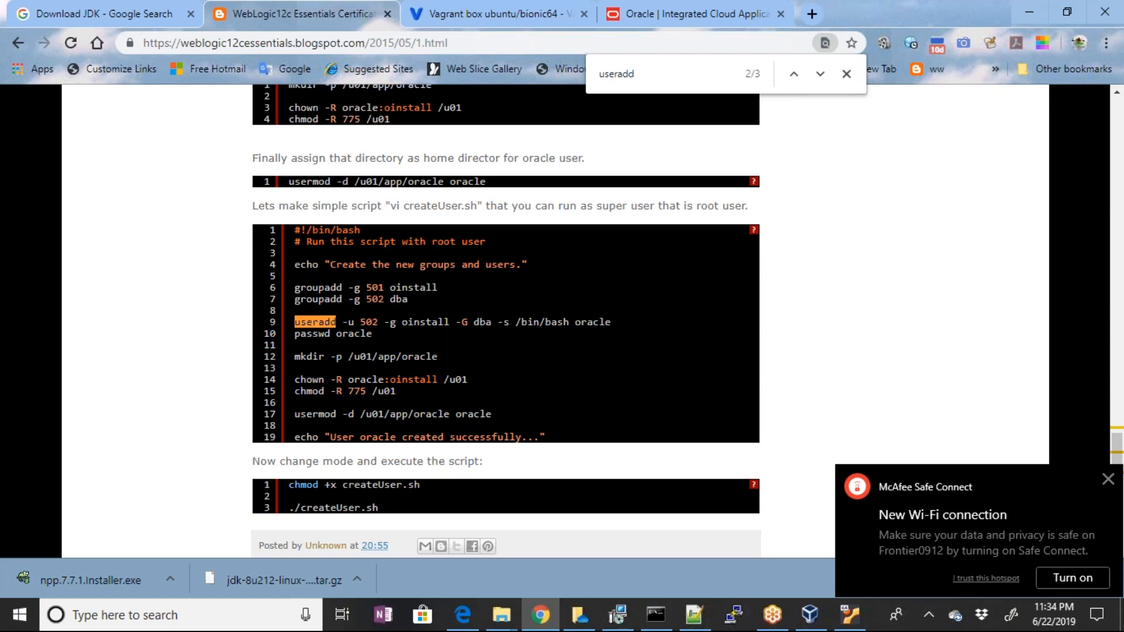